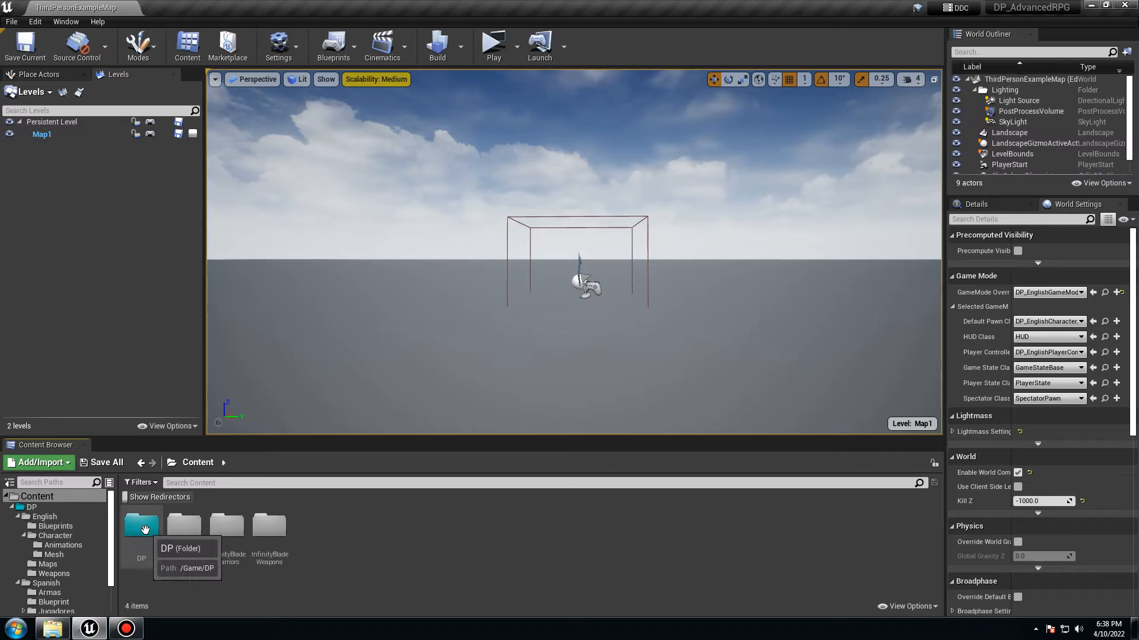
# Step: Open the DP_EnglishPlayerController blueprint from the DP/English/Blueprints folder and select its BaseLookUpRate variable
pyautogui.doubleClick(142, 528)
pyautogui.doubleClick(144, 529)
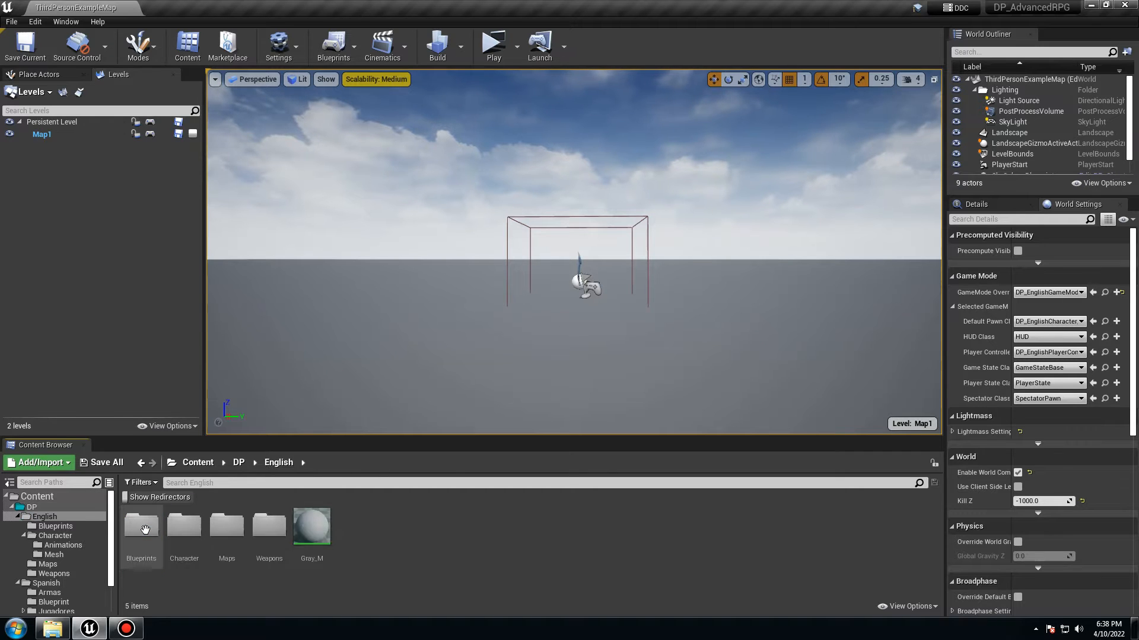
pyautogui.doubleClick(143, 527)
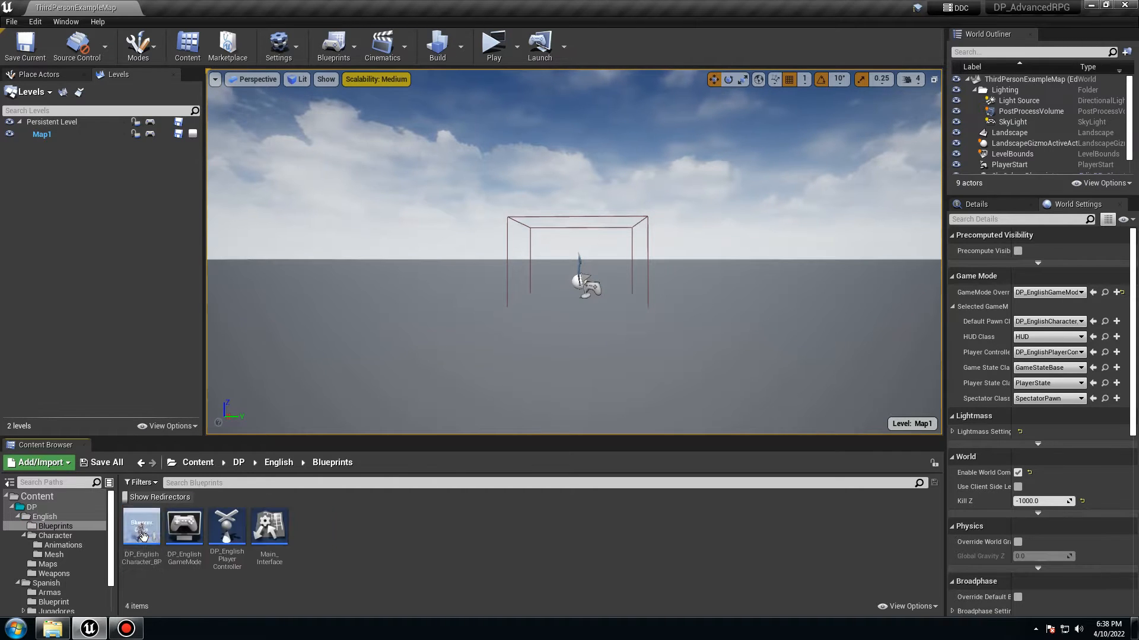
pyautogui.doubleClick(228, 525)
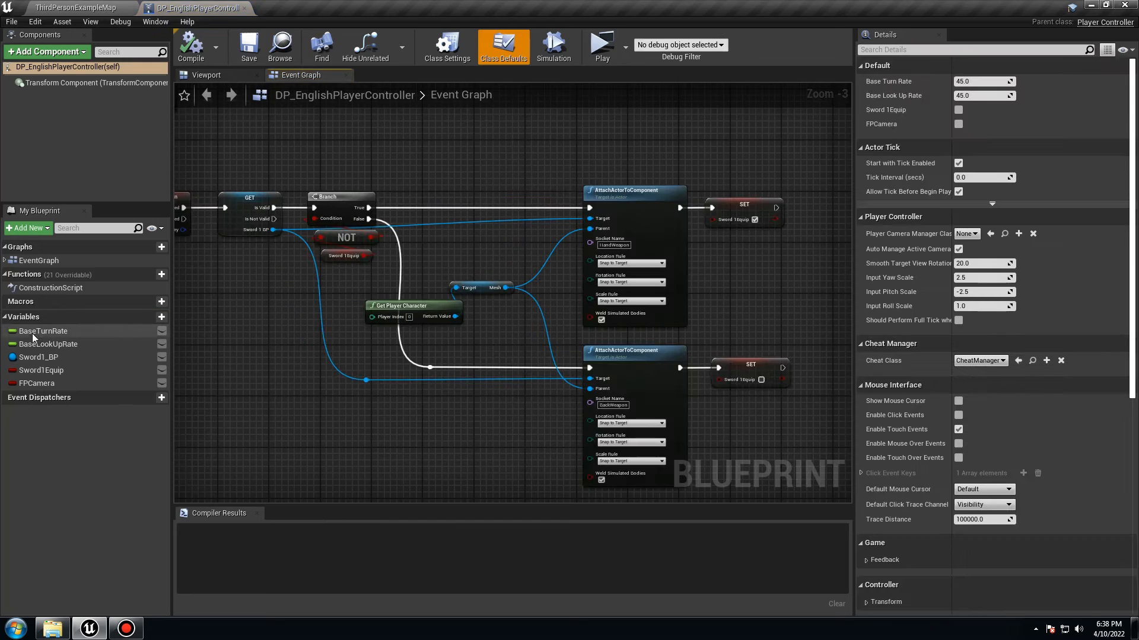
pyautogui.click(60, 349)
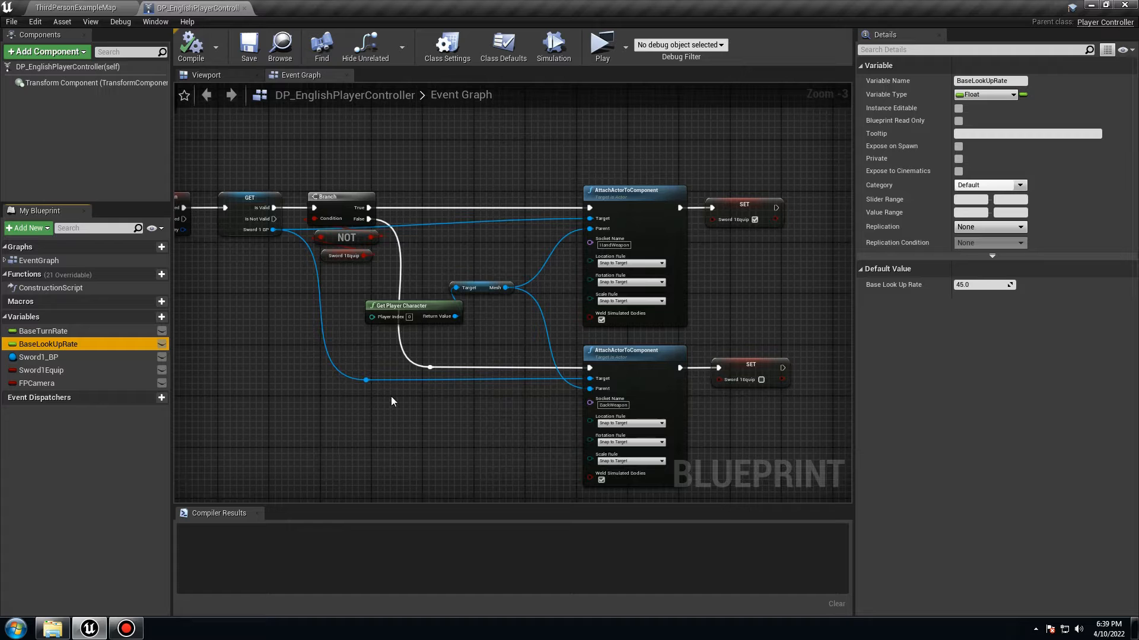
# Step: Playtest the ThirdPersonExampleMap level in a standalone preview and end the session
pyautogui.click(111, 5)
pyautogui.click(488, 57)
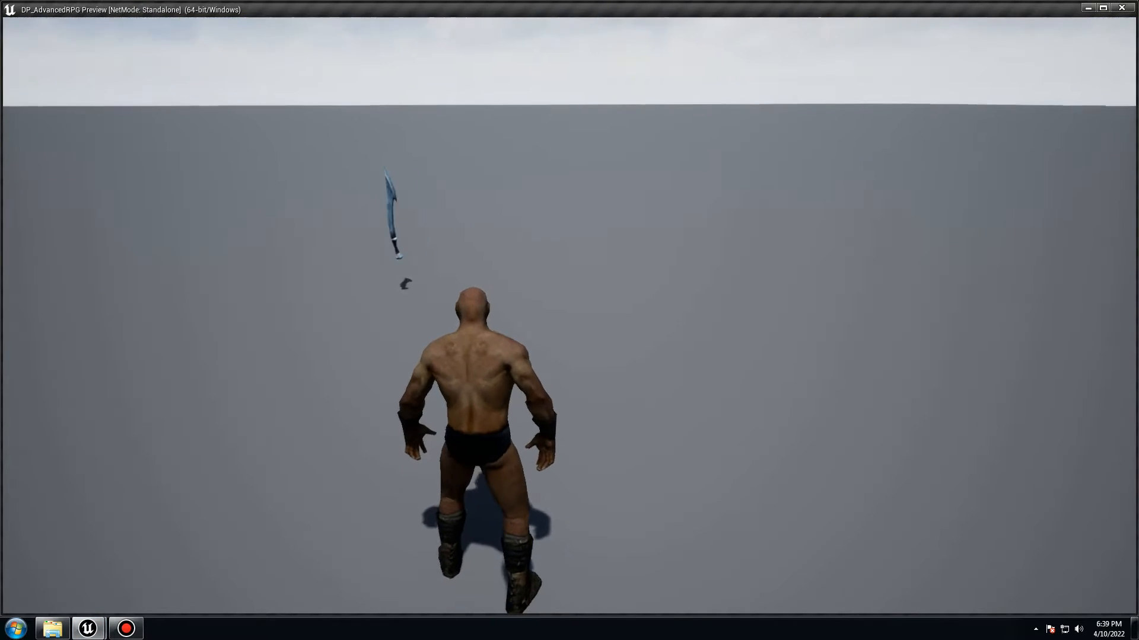
pyautogui.press('Escape')
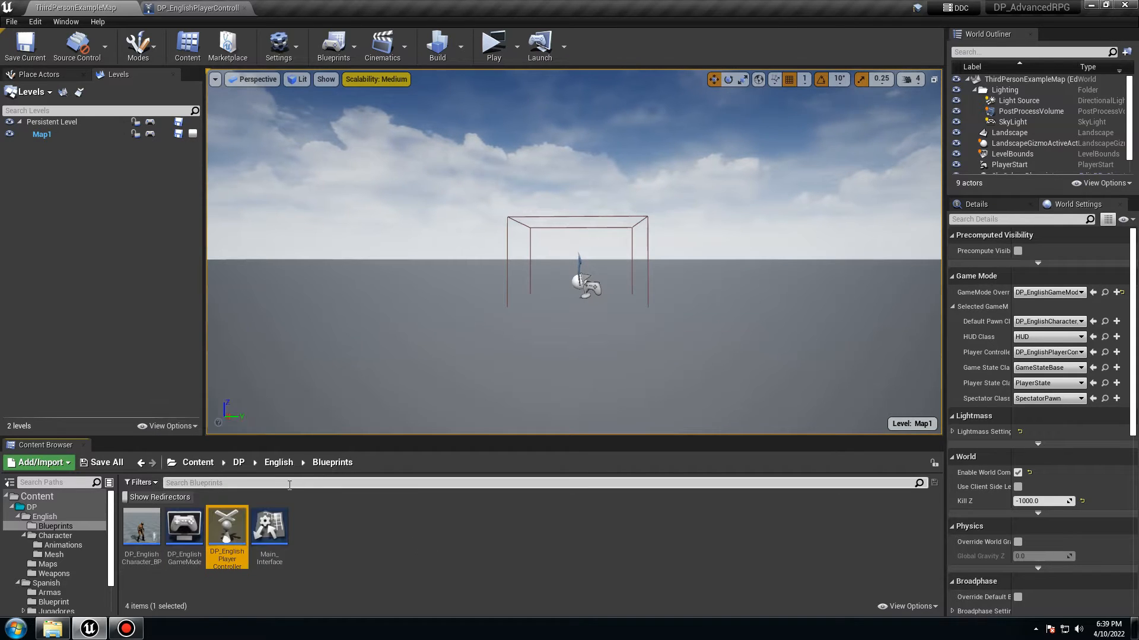
# Step: Delete the DP_IdleRunSword asset from the English/Character/Animations folder
pyautogui.click(279, 462)
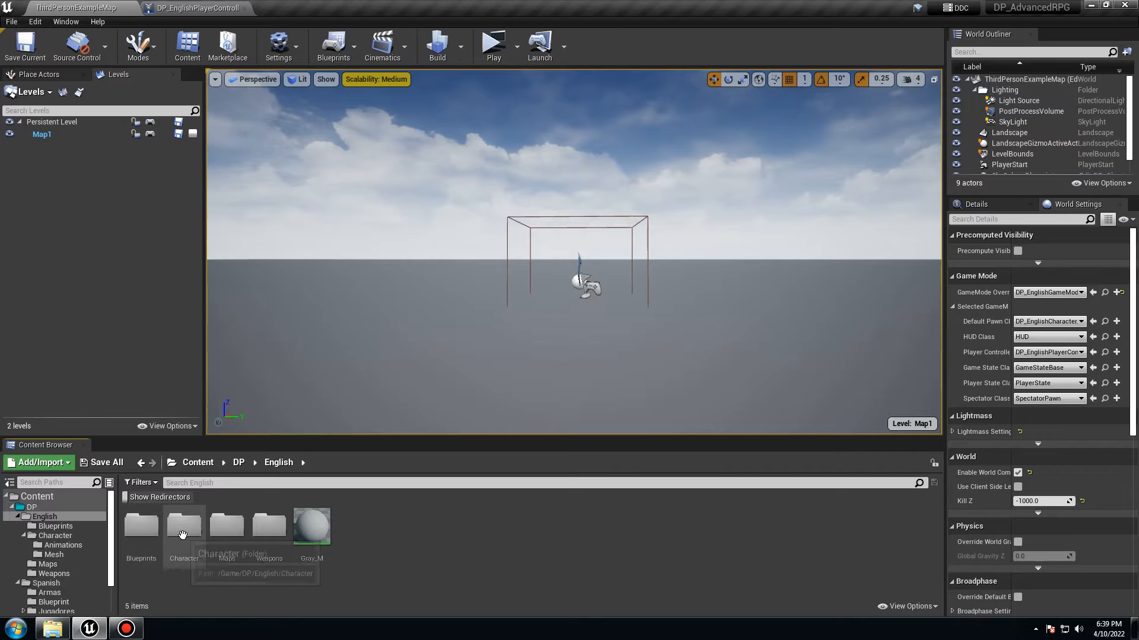
pyautogui.doubleClick(183, 524)
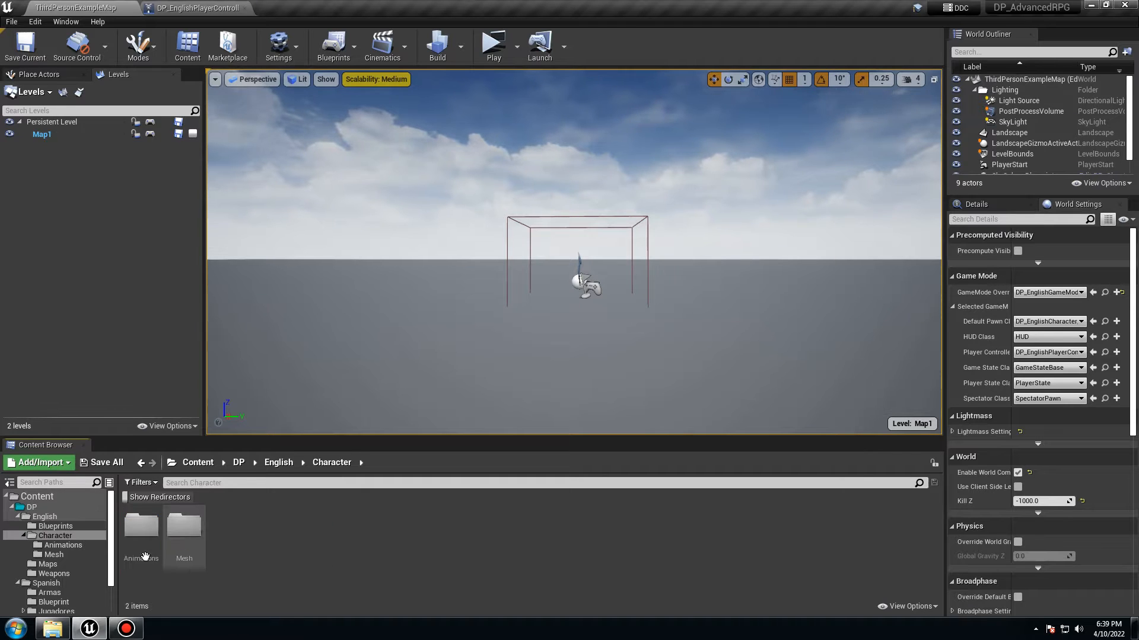
pyautogui.doubleClick(142, 525)
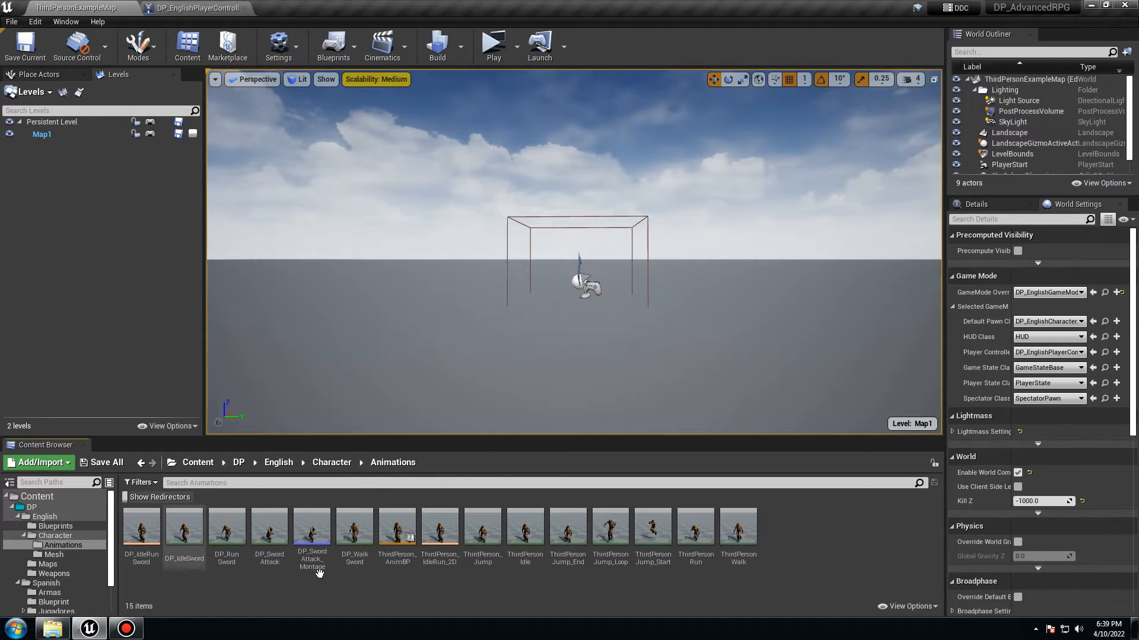
pyautogui.rightClick(145, 537)
pyautogui.click(176, 328)
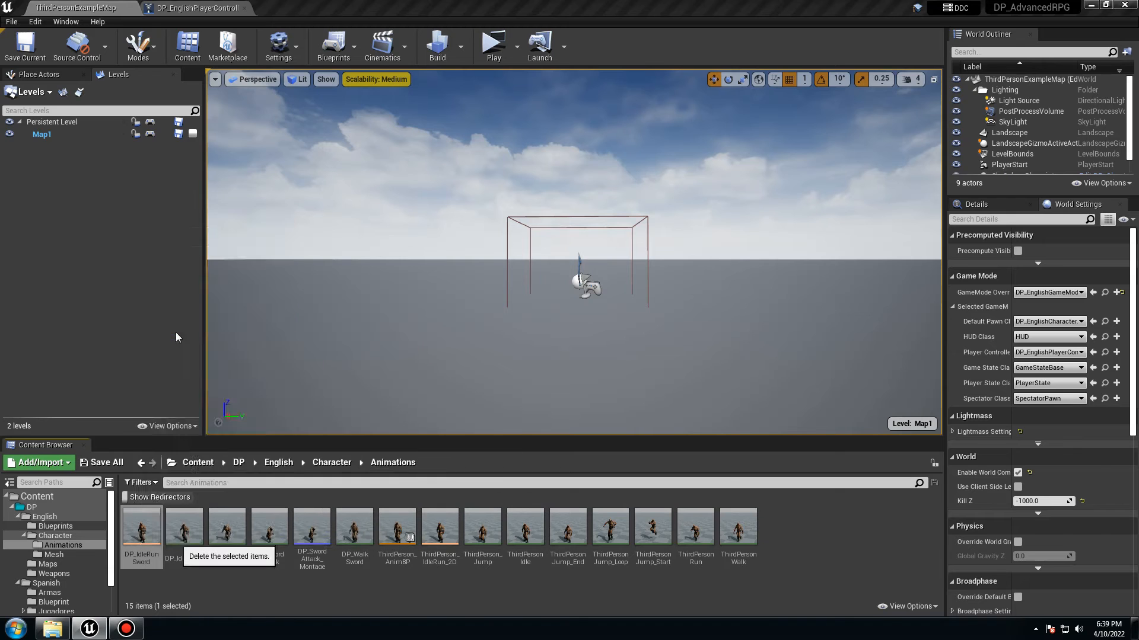
pyautogui.click(517, 502)
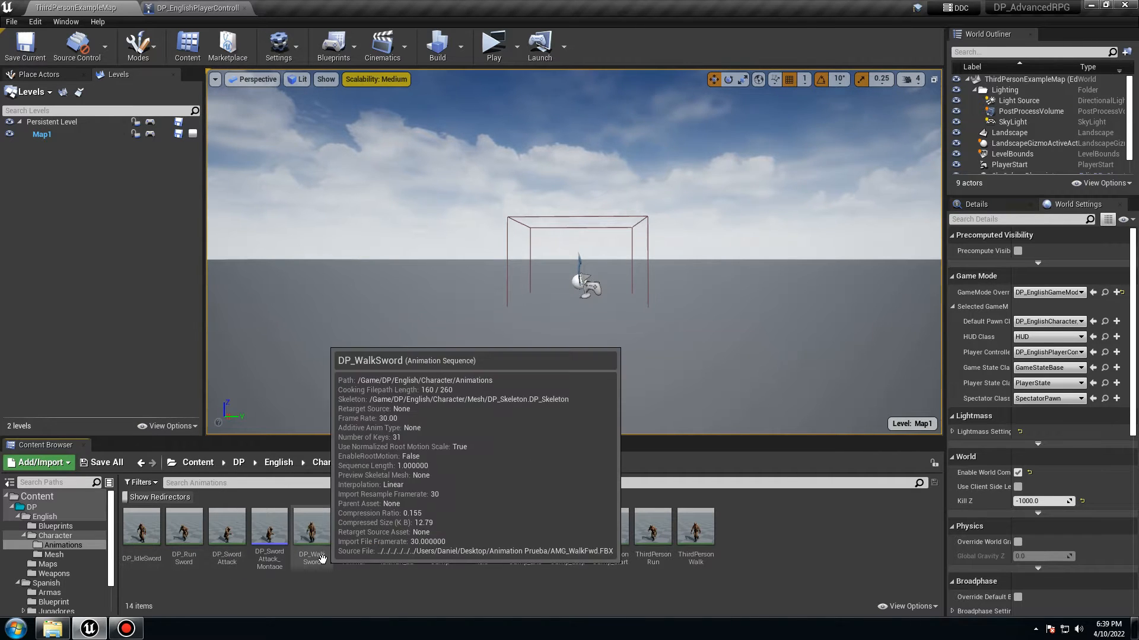
# Step: Delete the DP_SwordAttack_Montage asset from the Animations folder
pyautogui.rightClick(267, 551)
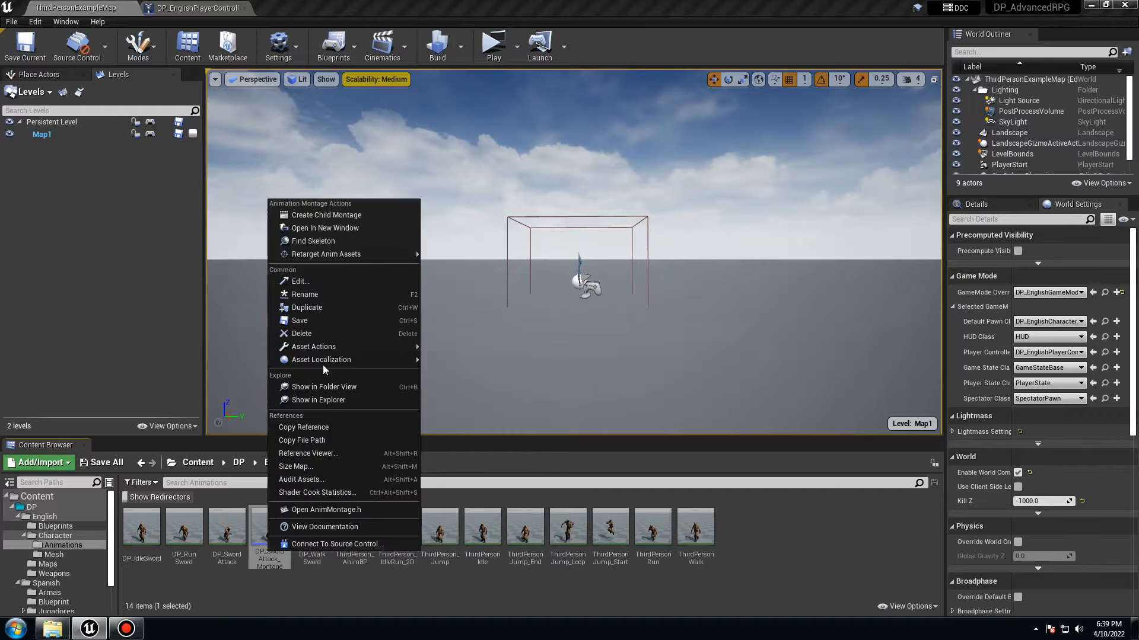
pyautogui.click(314, 333)
pyautogui.click(550, 503)
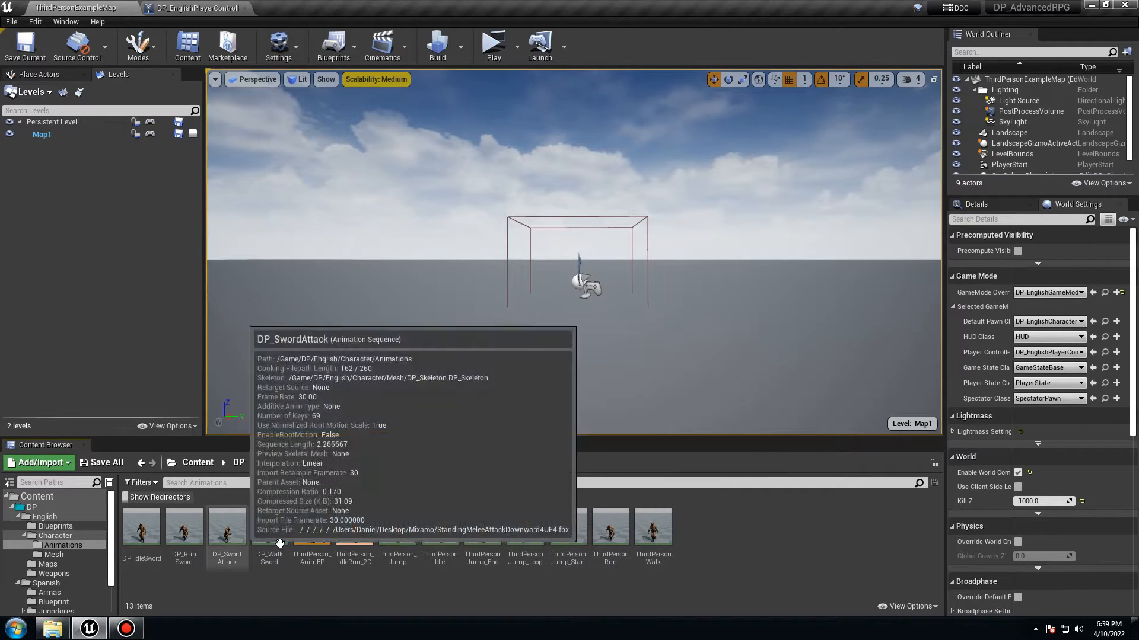
pyautogui.moveTo(227, 532)
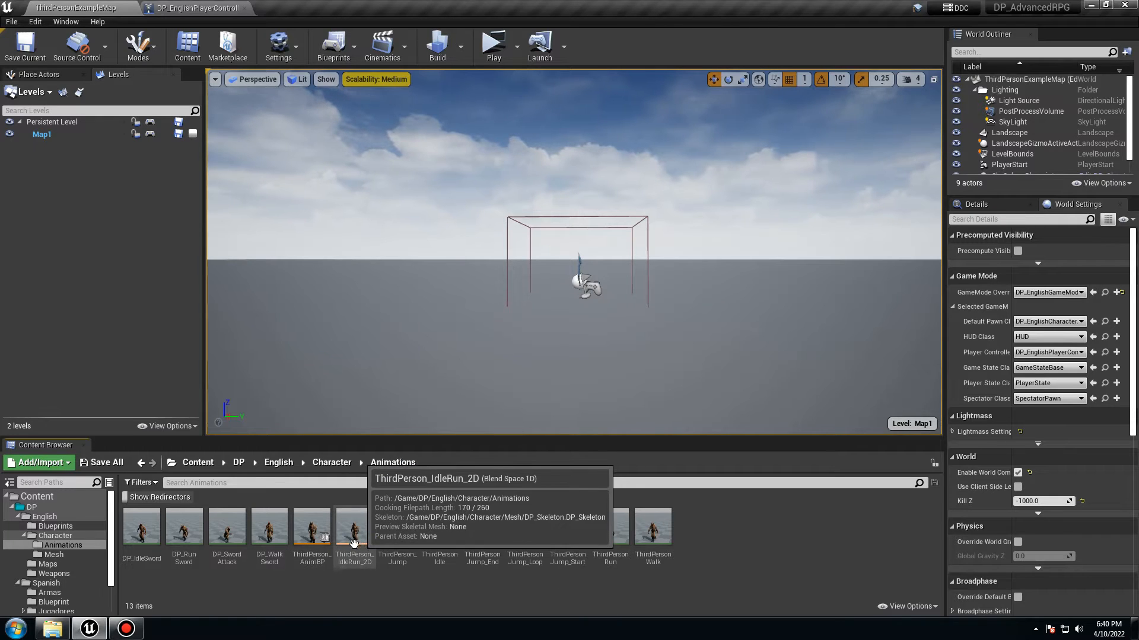
# Step: Duplicate the ThirdPerson_IdleRun_2D blend space and name the copy DP_IdleRunSword
pyautogui.rightClick(690, 539)
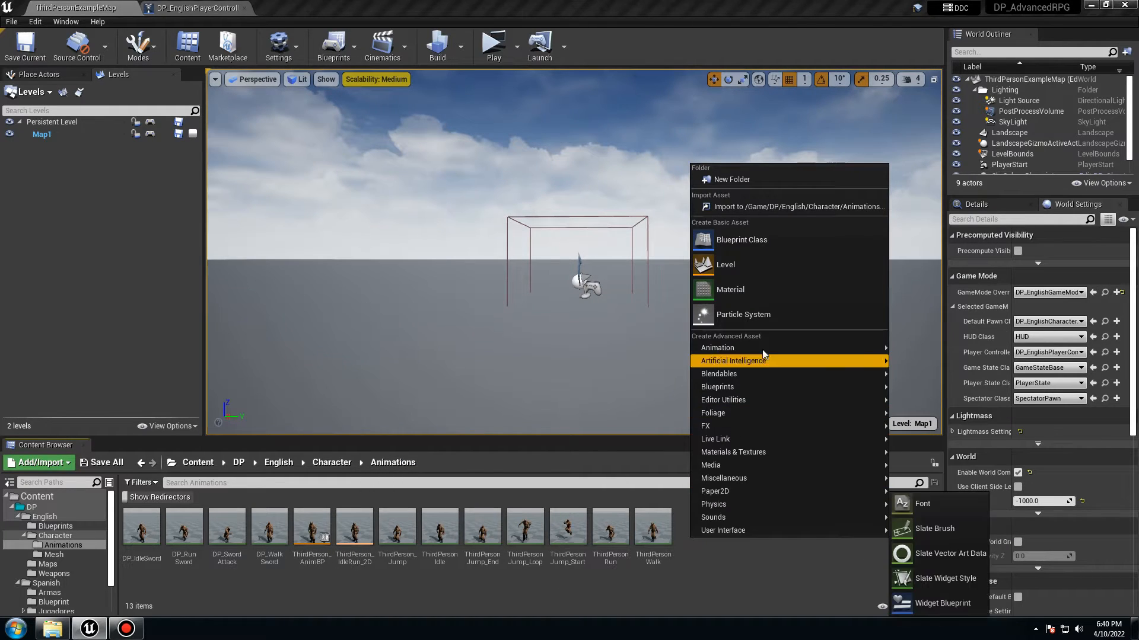
pyautogui.click(348, 584)
pyautogui.click(364, 540)
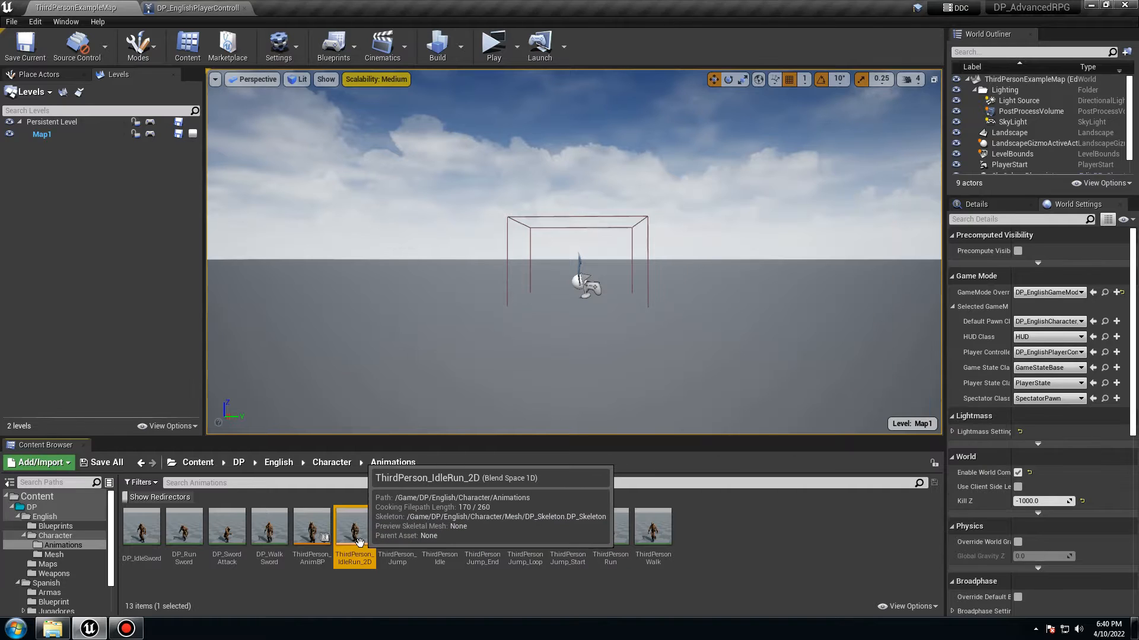
pyautogui.rightClick(362, 539)
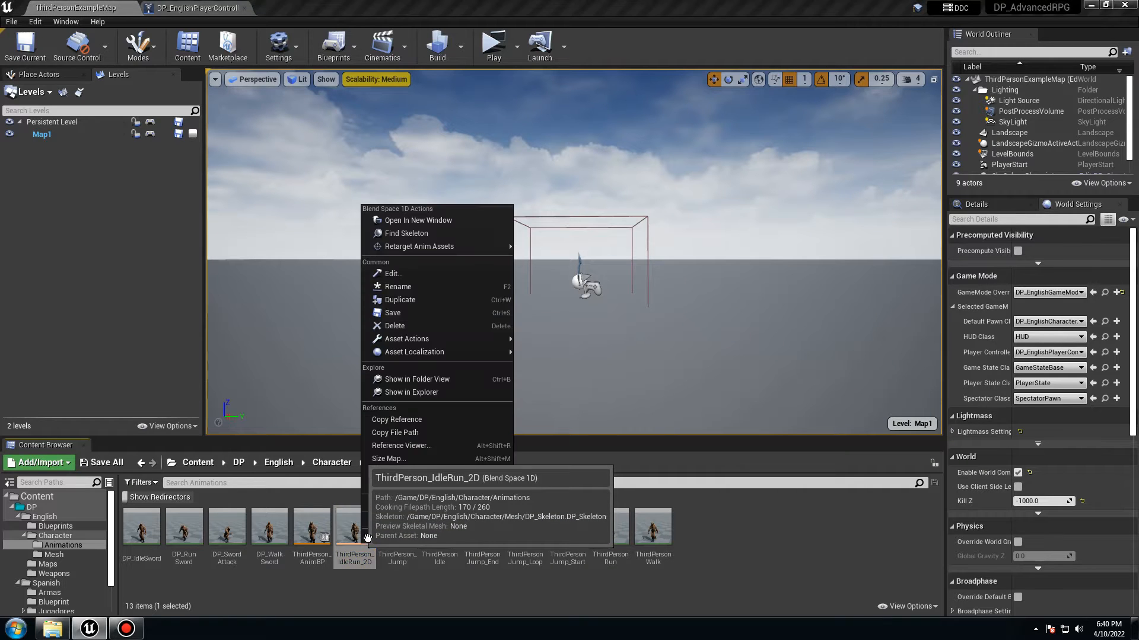
pyautogui.click(407, 301)
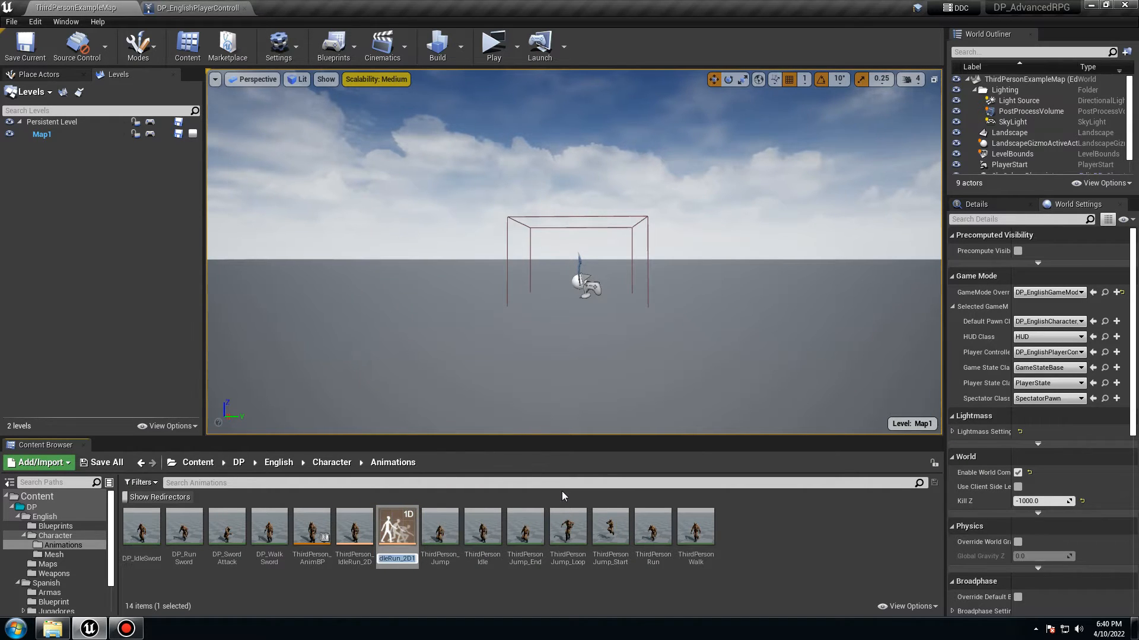
pyautogui.write('DP_')
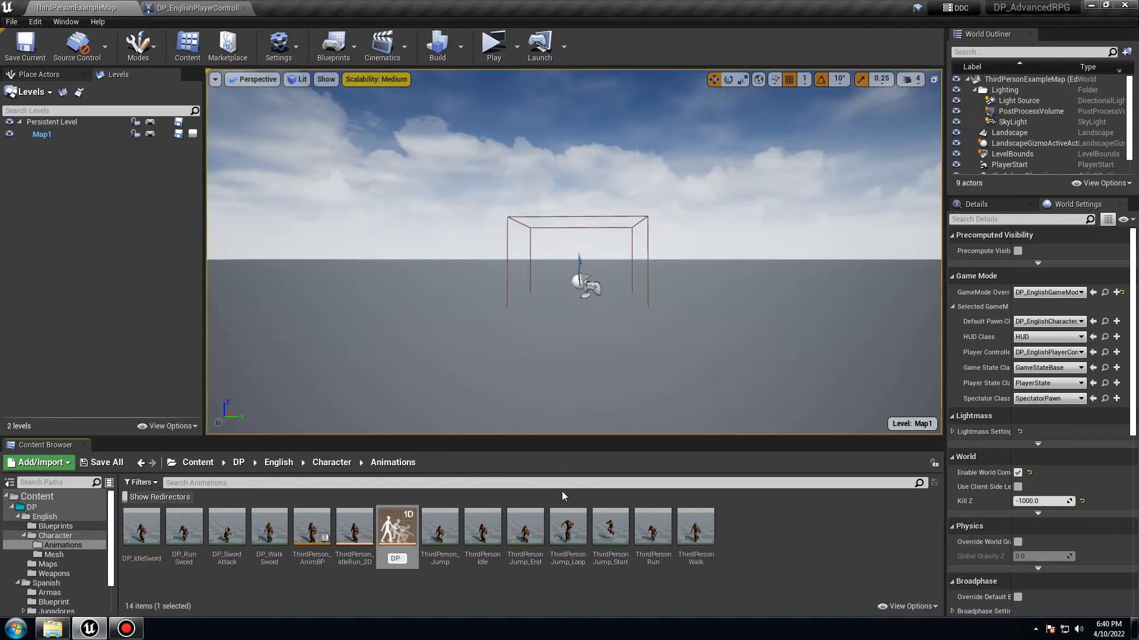
pyautogui.write('Idl')
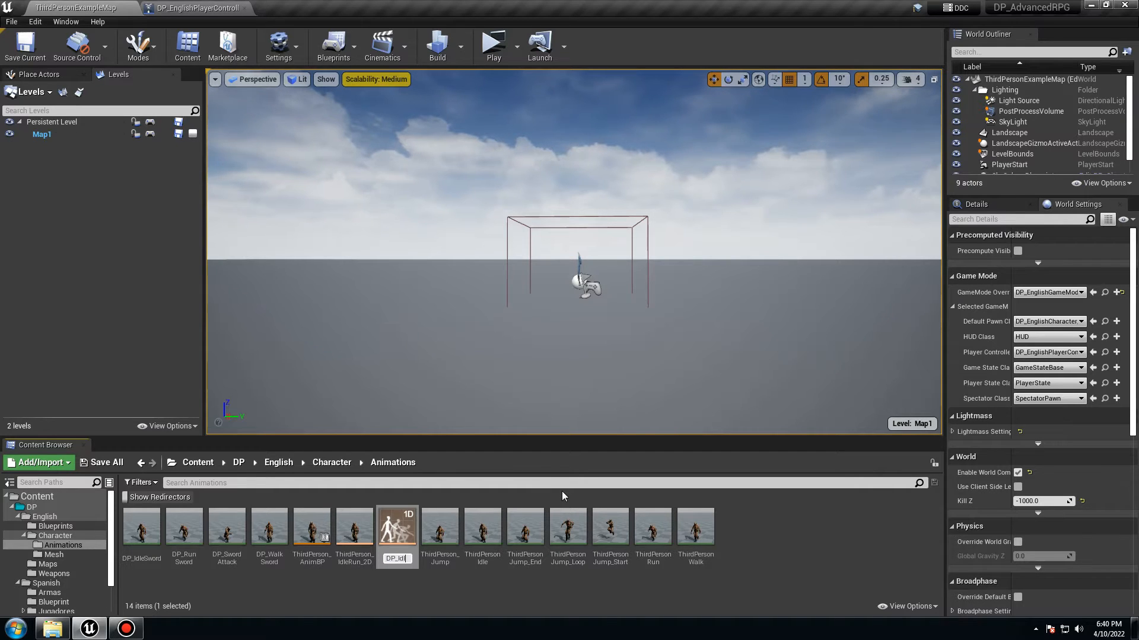
pyautogui.write('eRu')
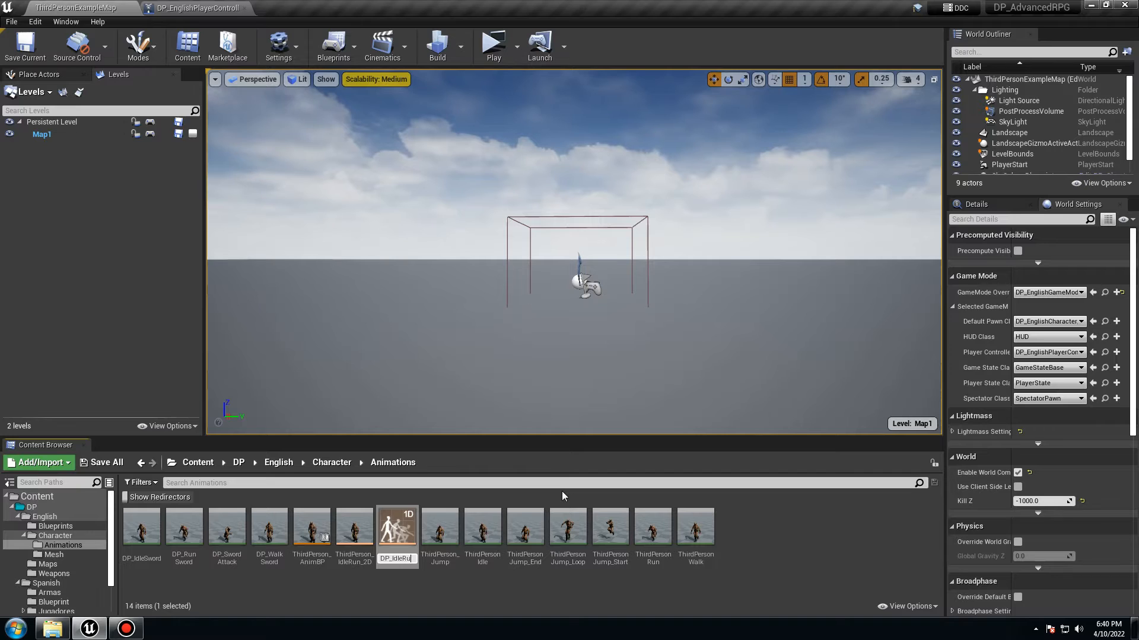
pyautogui.write('nSword')
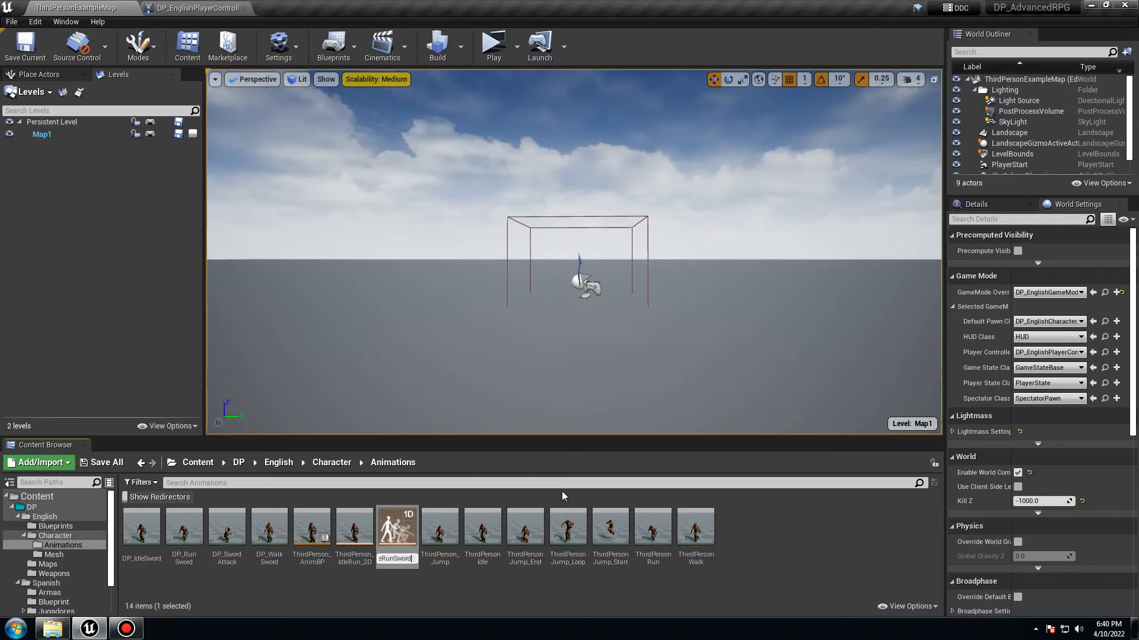
pyautogui.press('Return')
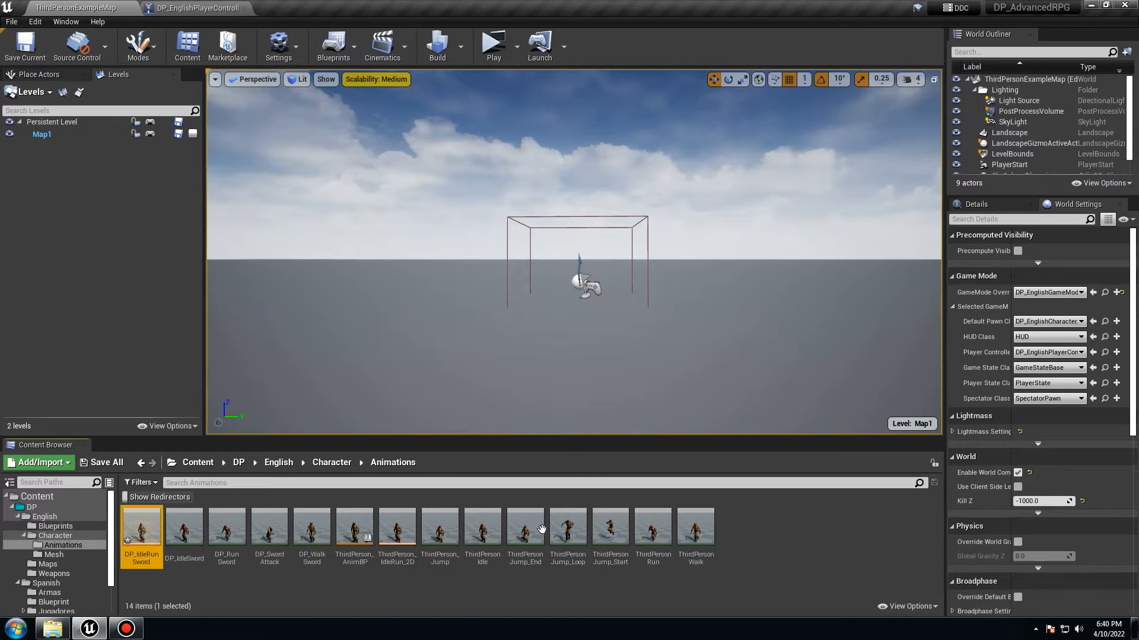
# Step: In the DP_IdleRunSword blend space, move the walk sample to the middle of the Speed axis and set the maximum axis value to 600
pyautogui.doubleClick(141, 530)
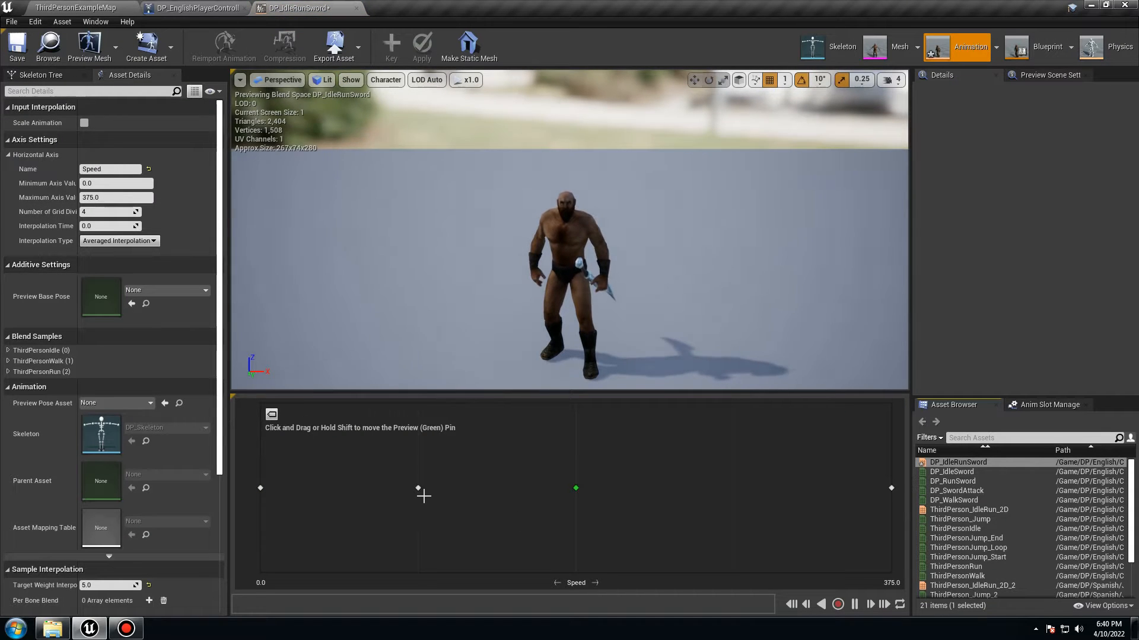
pyautogui.moveTo(425, 489); pyautogui.dragTo(573, 489)
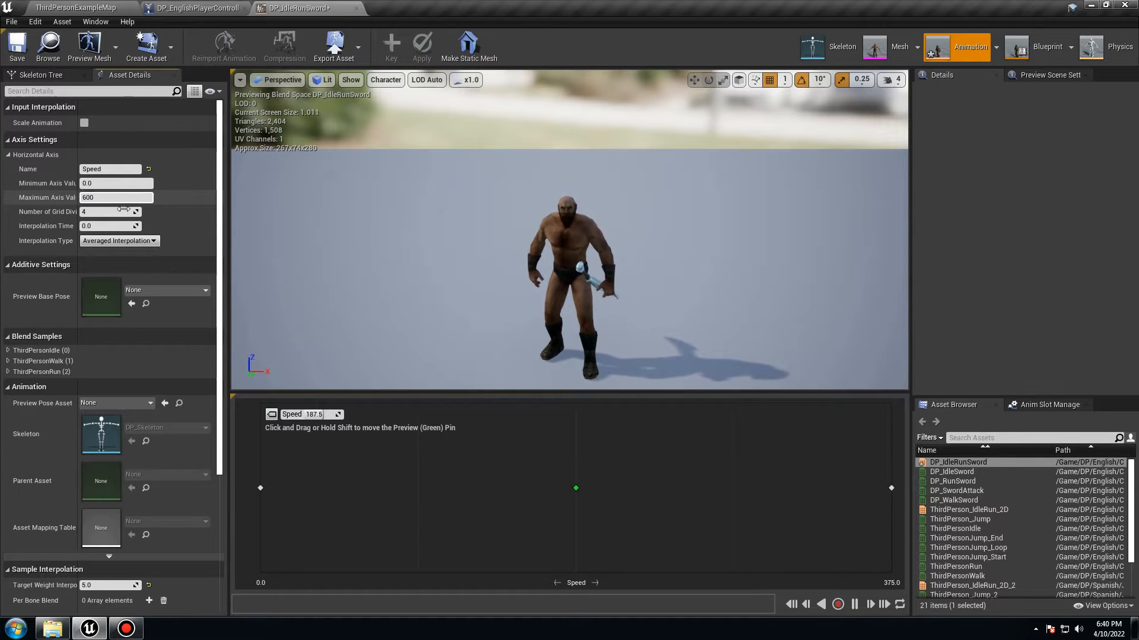
pyautogui.press('Return')
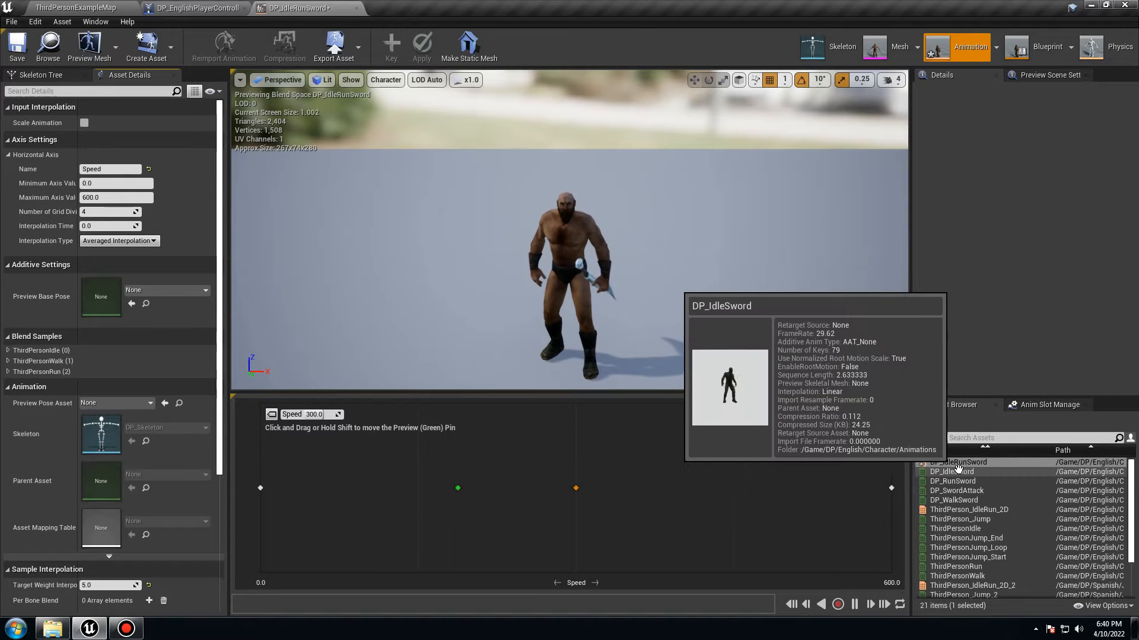
# Step: Replace the blend samples with DP_IdleSword at speed 0, DP_WalkSword at 300 and DP_RunSword at 600
pyautogui.moveTo(952, 472); pyautogui.dragTo(262, 486)
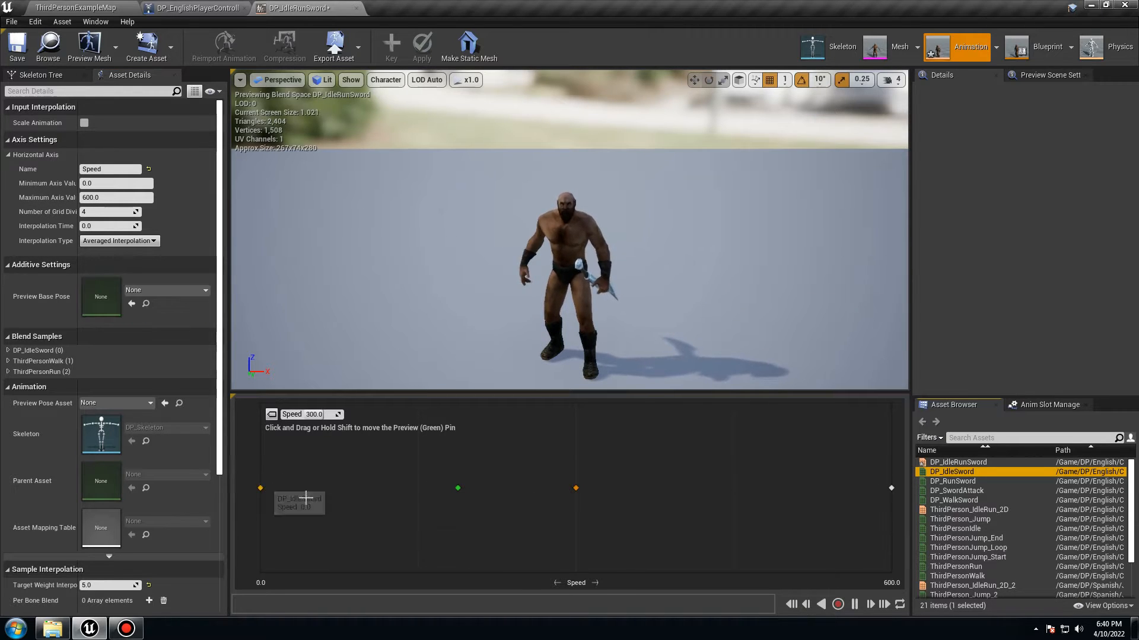
pyautogui.moveTo(963, 501); pyautogui.dragTo(587, 485)
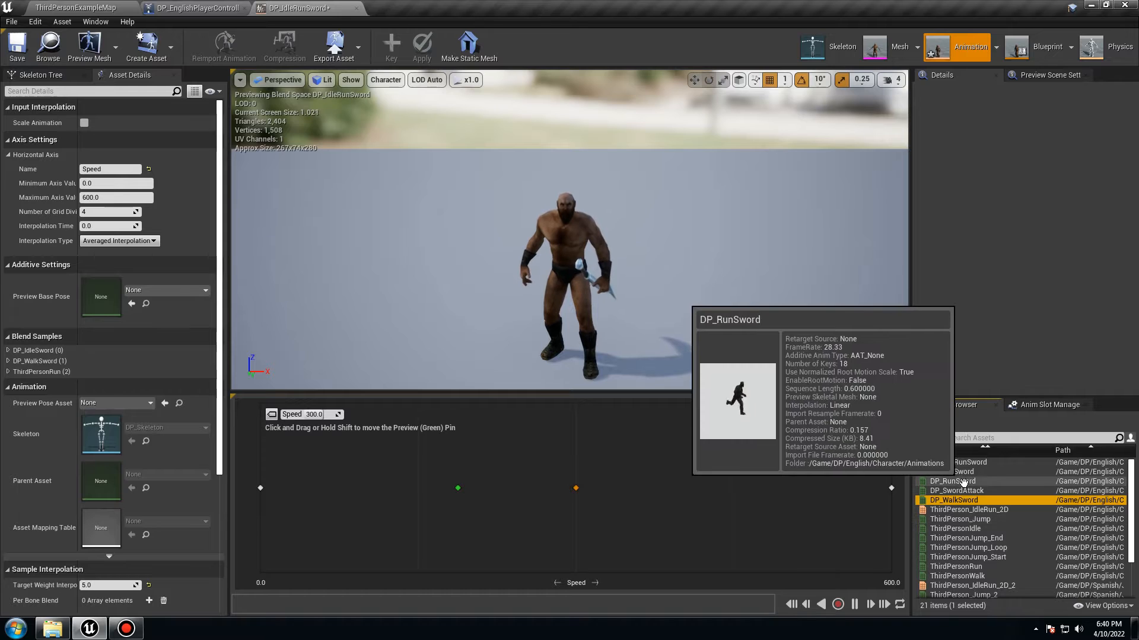
pyautogui.moveTo(965, 481); pyautogui.dragTo(891, 488)
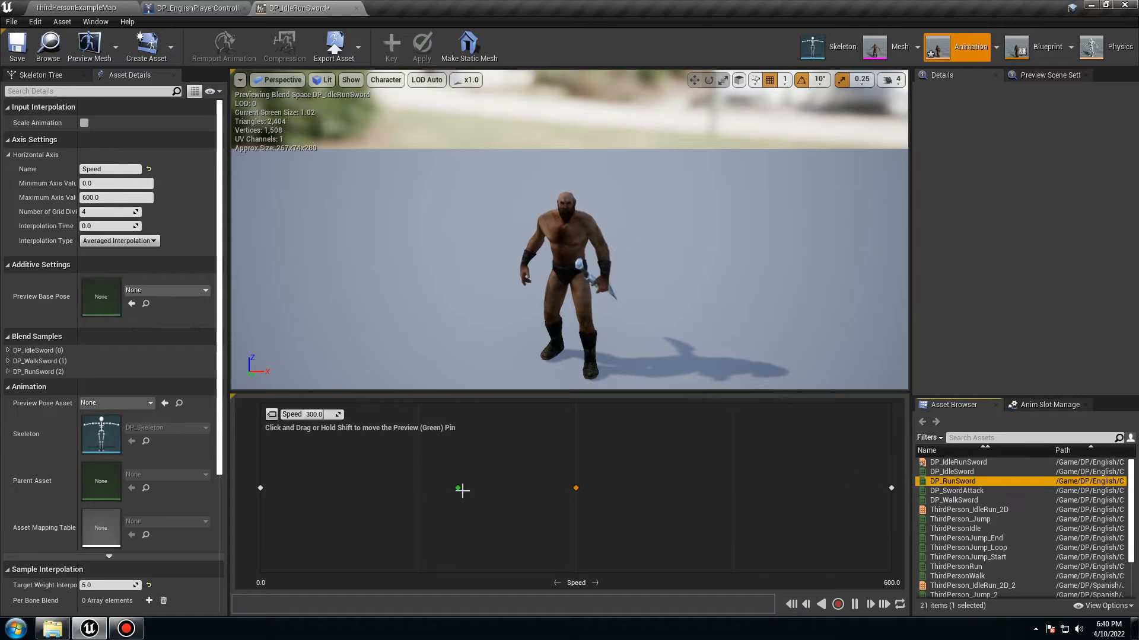
# Step: Preview the blend at the maximum speed of 600, and save and close the DP_IdleRunSword blend space
pyautogui.moveTo(462, 491); pyautogui.dragTo(893, 488)
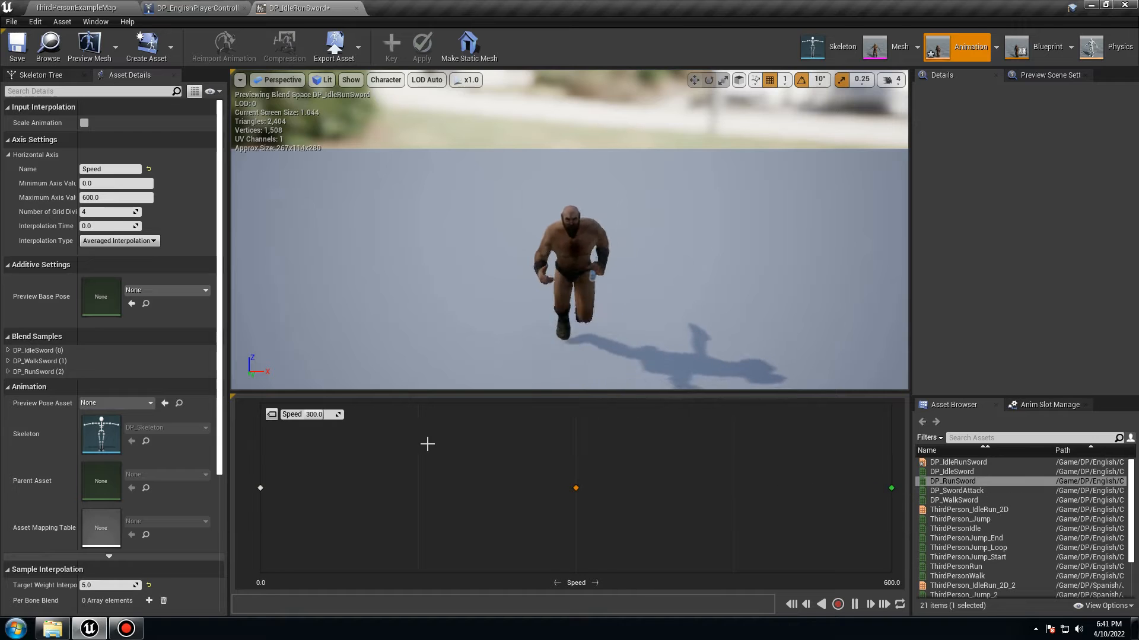
pyautogui.click(16, 52)
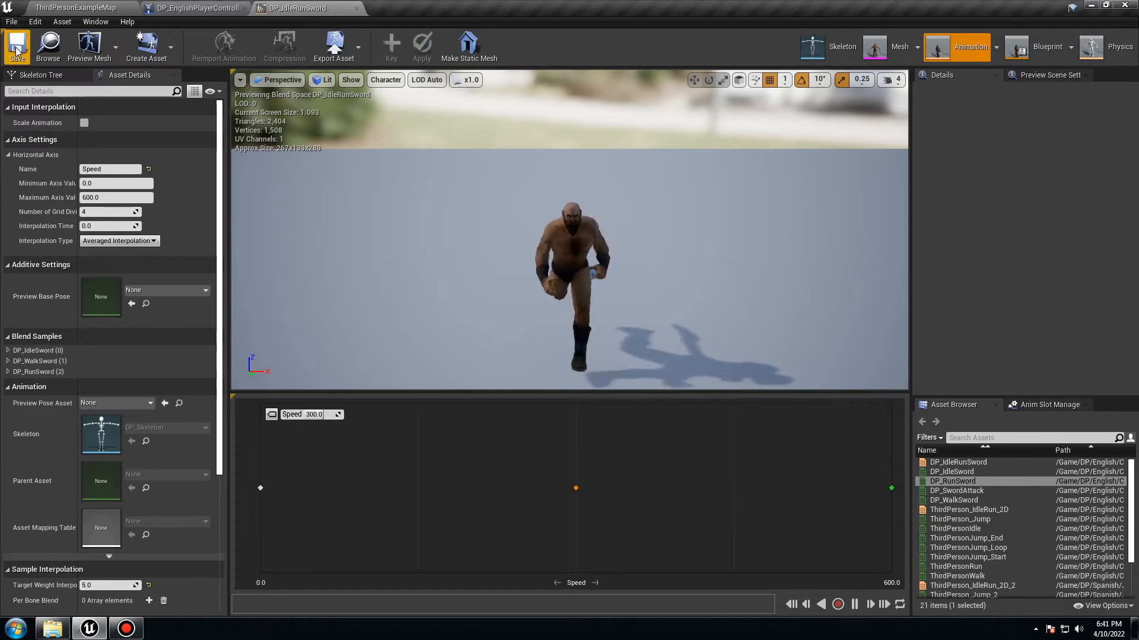
pyautogui.click(355, 8)
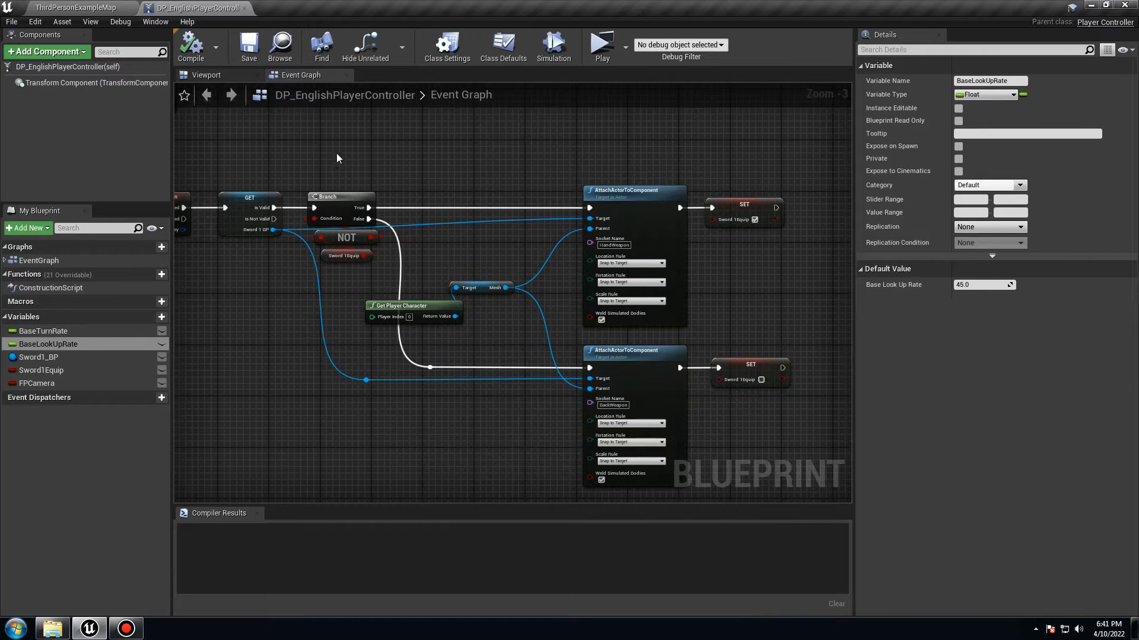
# Step: Collapse the sword attach and Sword1Equip nodes in the player controller's Event Graph into a graph named Equip Sword 1
pyautogui.moveTo(343, 161); pyautogui.dragTo(498, 204, button='right')
pyautogui.scroll(-4, 466, 270)
pyautogui.scroll(3, 474, 302)
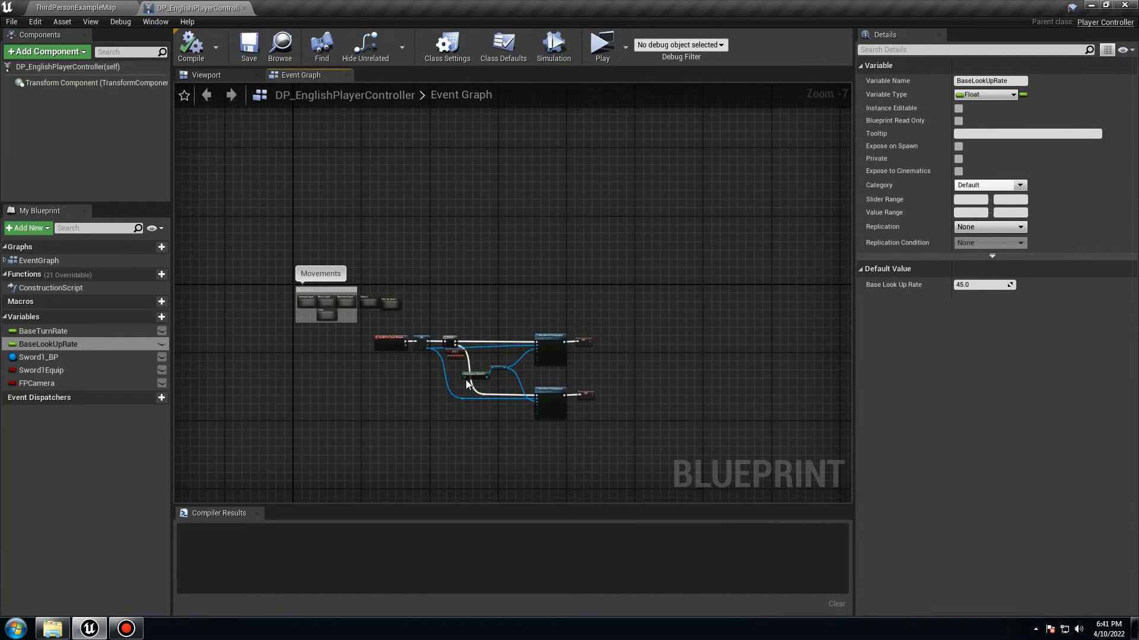
pyautogui.moveTo(798, 474); pyautogui.dragTo(303, 243)
pyautogui.rightClick(331, 255)
pyautogui.click(339, 401)
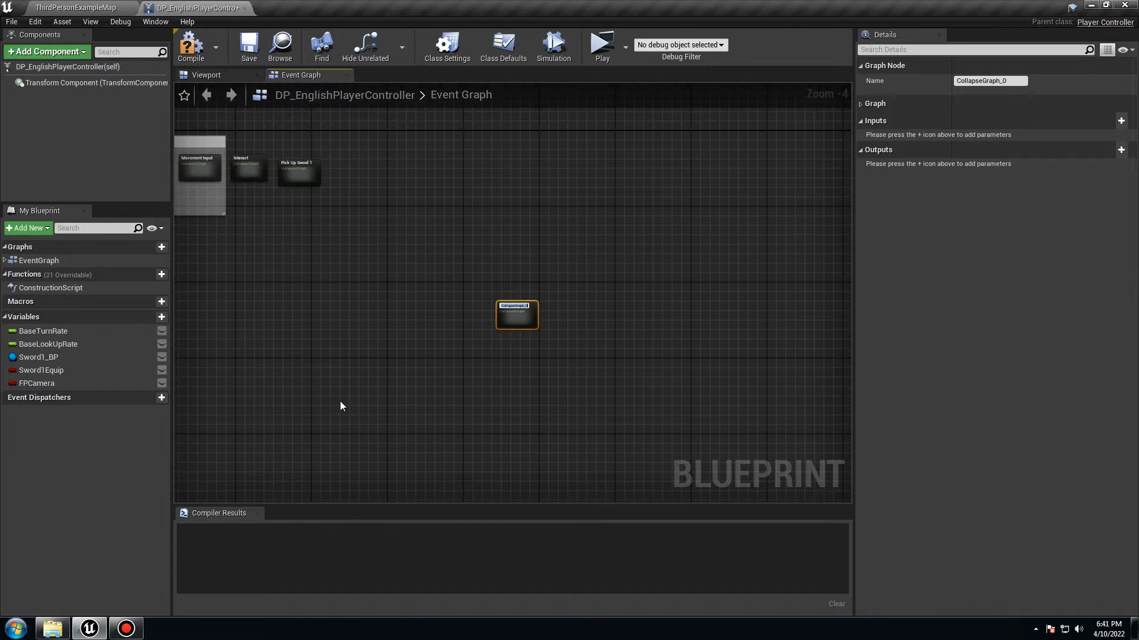
pyautogui.write('E')
pyautogui.click(400, 367)
pyautogui.moveTo(403, 363); pyautogui.dragTo(408, 402, button='right')
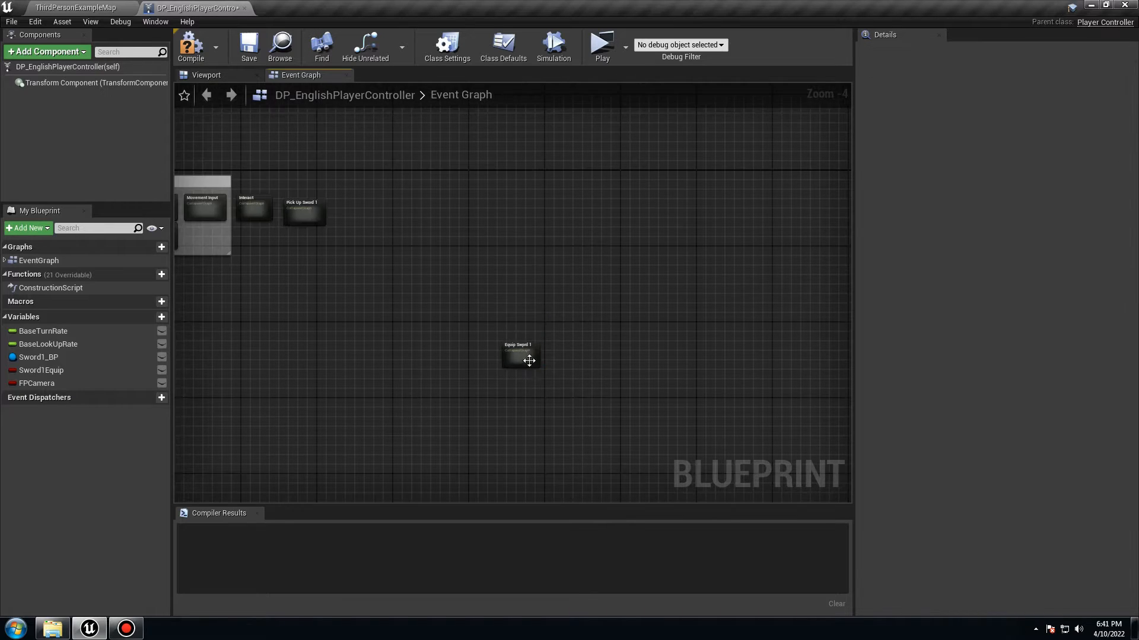
# Step: Place the collapsed sword-equip graph directly below the Pick Up Sword 1 node, compile and save, and close the player controller blueprint
pyautogui.moveTo(515, 350); pyautogui.dragTo(308, 248)
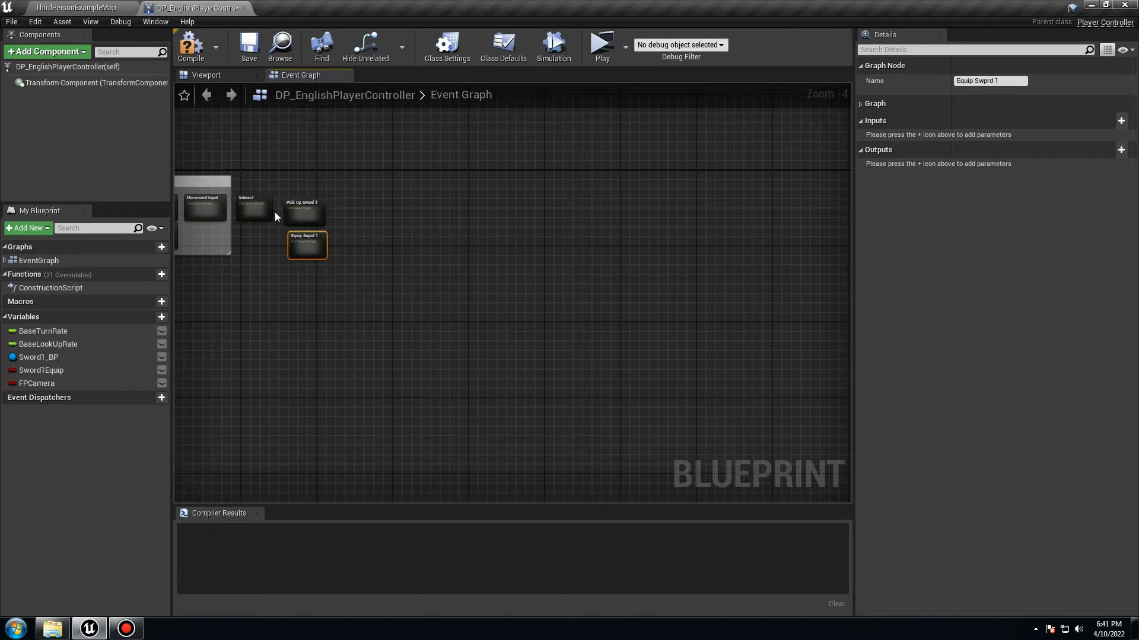
pyautogui.scroll(4, 382, 234)
pyautogui.moveTo(382, 234); pyautogui.dragTo(442, 300, button='right')
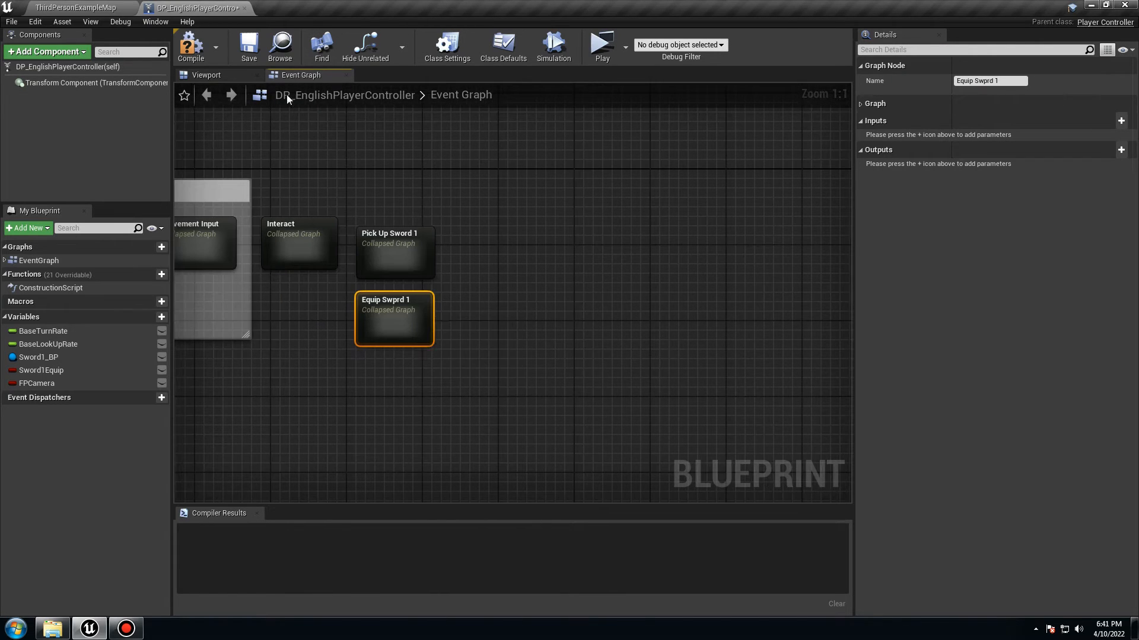
pyautogui.click(190, 46)
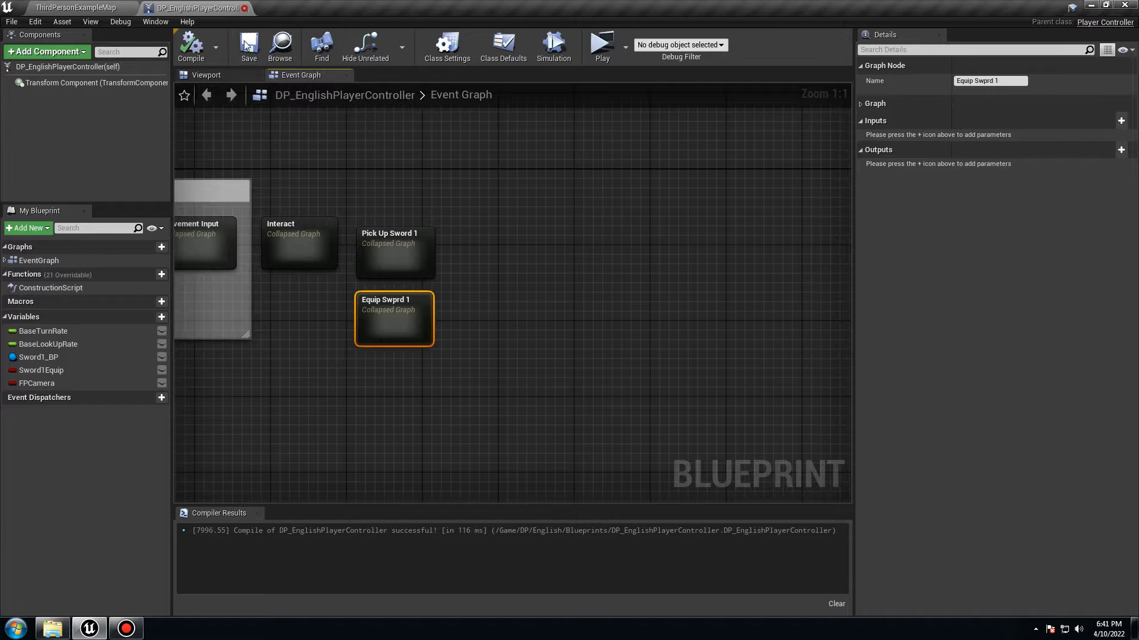
pyautogui.click(244, 8)
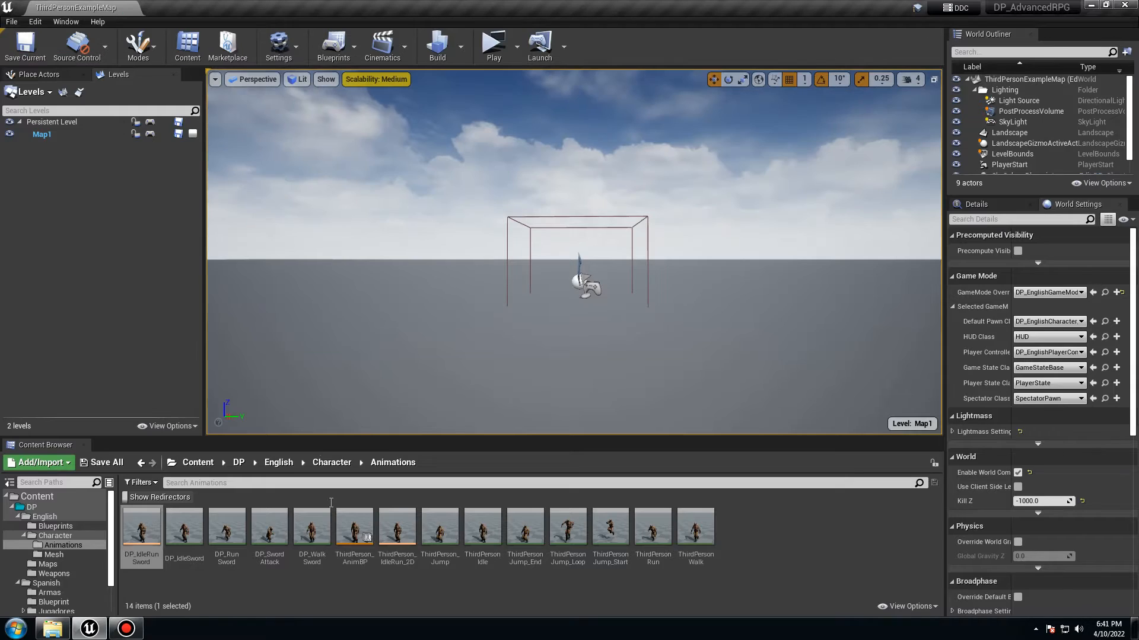
# Step: Open ThirdPerson_AnimBP, move the Default state machine up away from Output Pose, and rename it Main
pyautogui.doubleClick(353, 544)
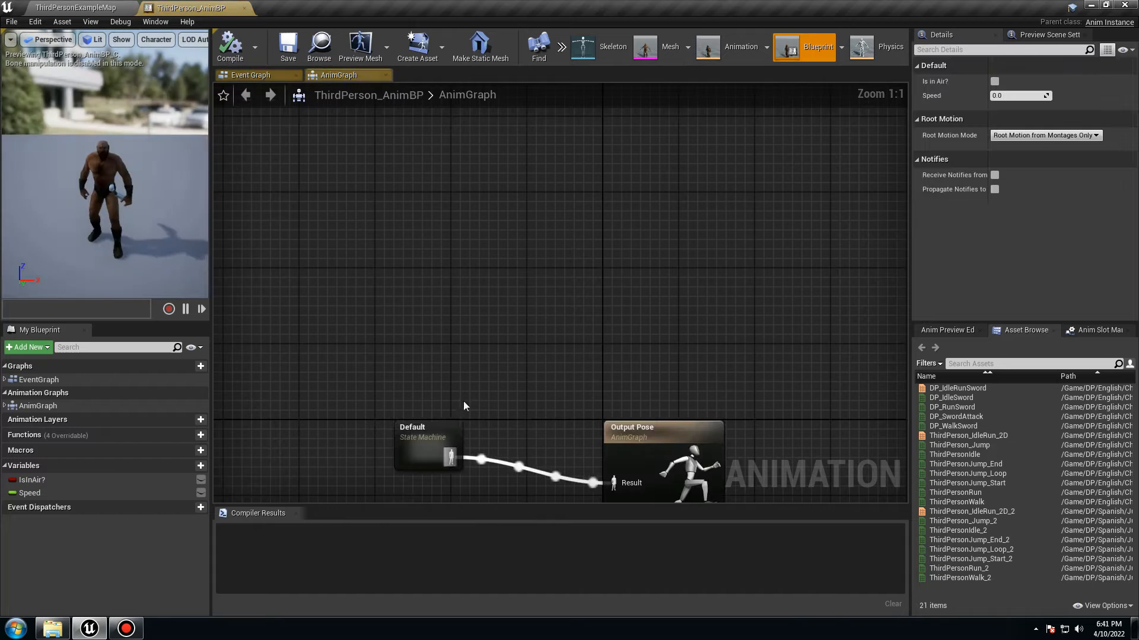
pyautogui.moveTo(453, 322); pyautogui.dragTo(461, 185)
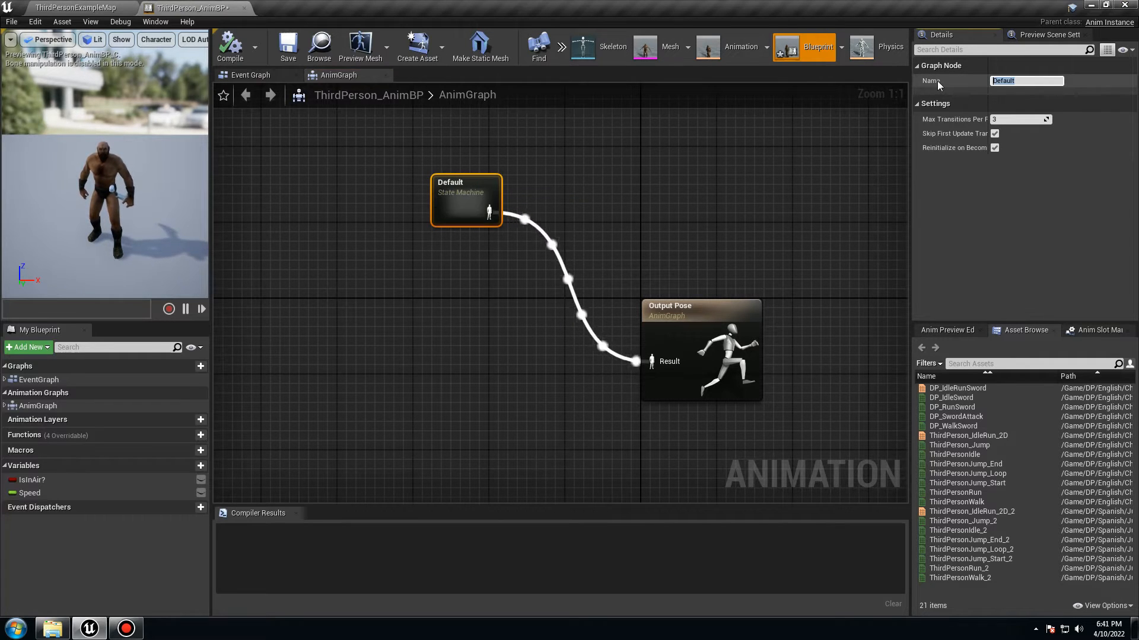
pyautogui.write('Main')
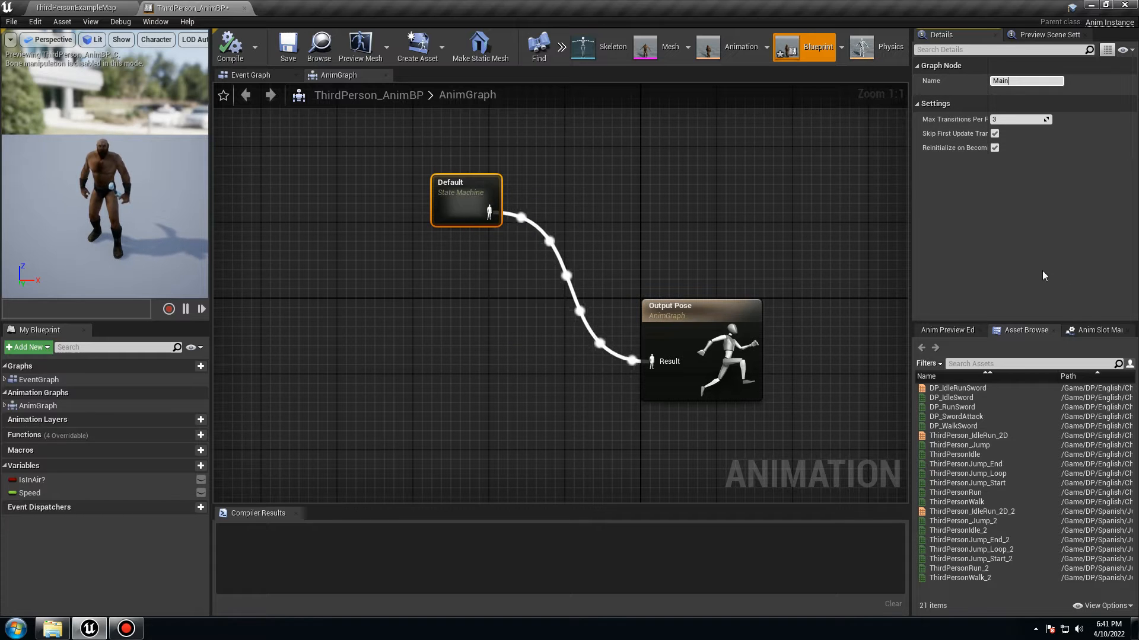
pyautogui.press('Return')
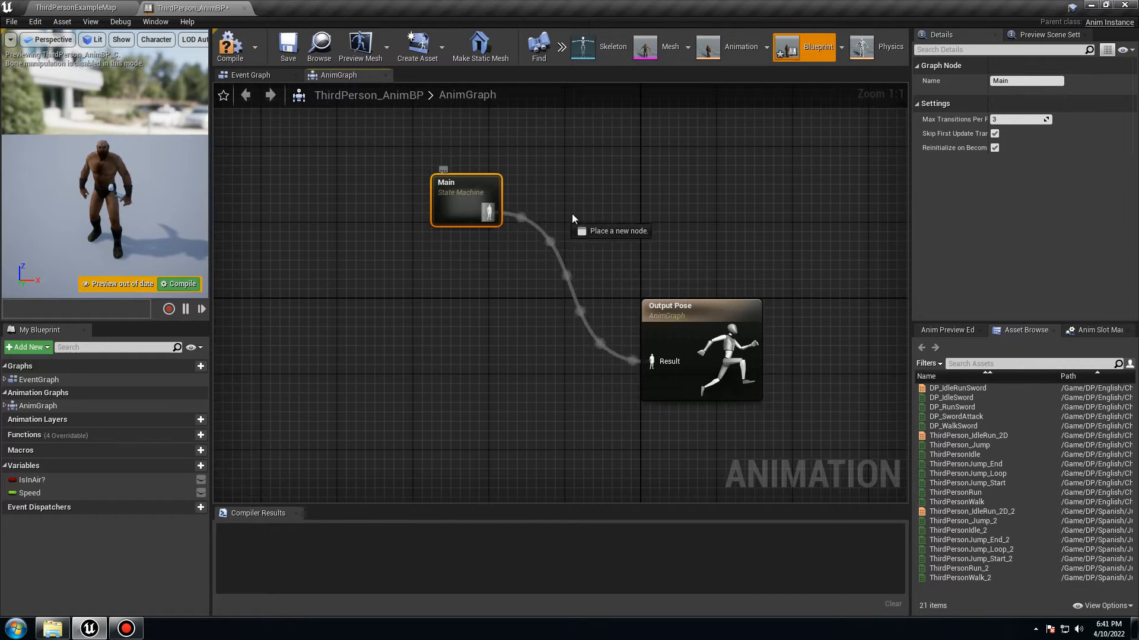
# Step: Add a Save cached pose node fed by the Main state machine's output and align it beside that node
pyautogui.moveTo(572, 214); pyautogui.dragTo(571, 214)
pyautogui.write('s')
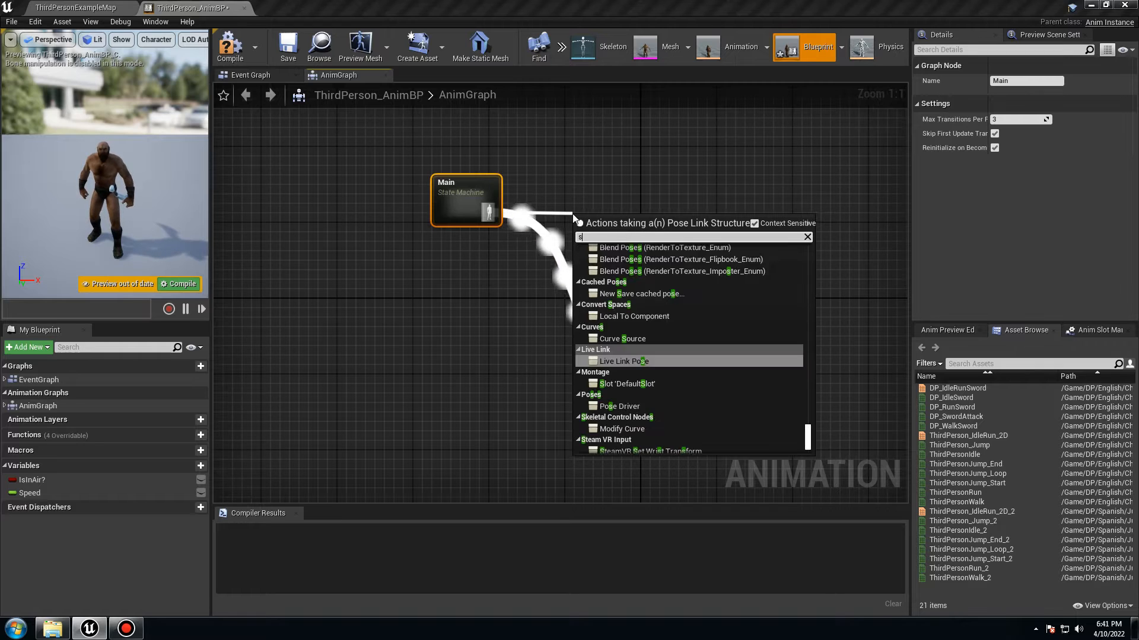
pyautogui.write('ave')
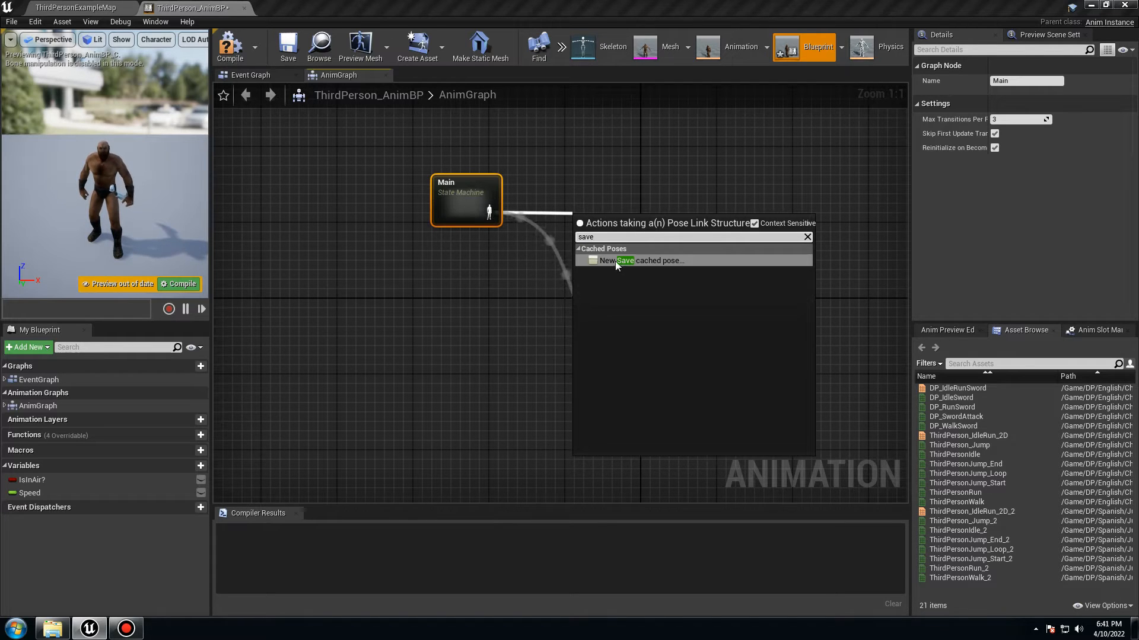
pyautogui.click(658, 262)
pyautogui.click(605, 205)
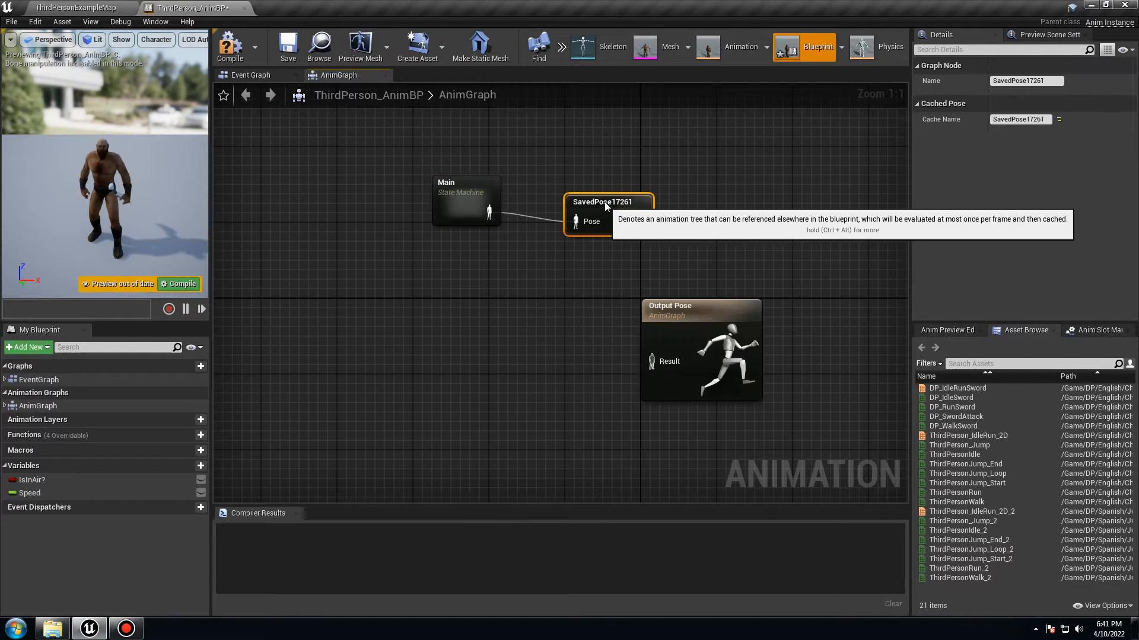
pyautogui.moveTo(605, 205); pyautogui.dragTo(605, 195)
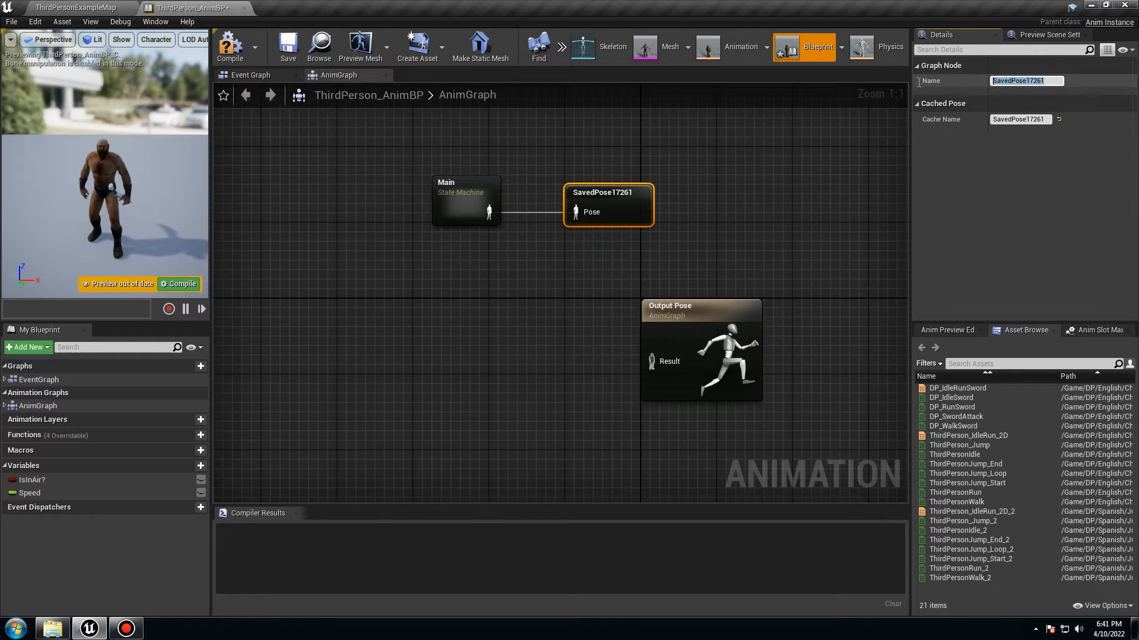
# Step: Rename the new cached pose to Main State Saved, and compile and save the animation blueprint
pyautogui.write('Ma')
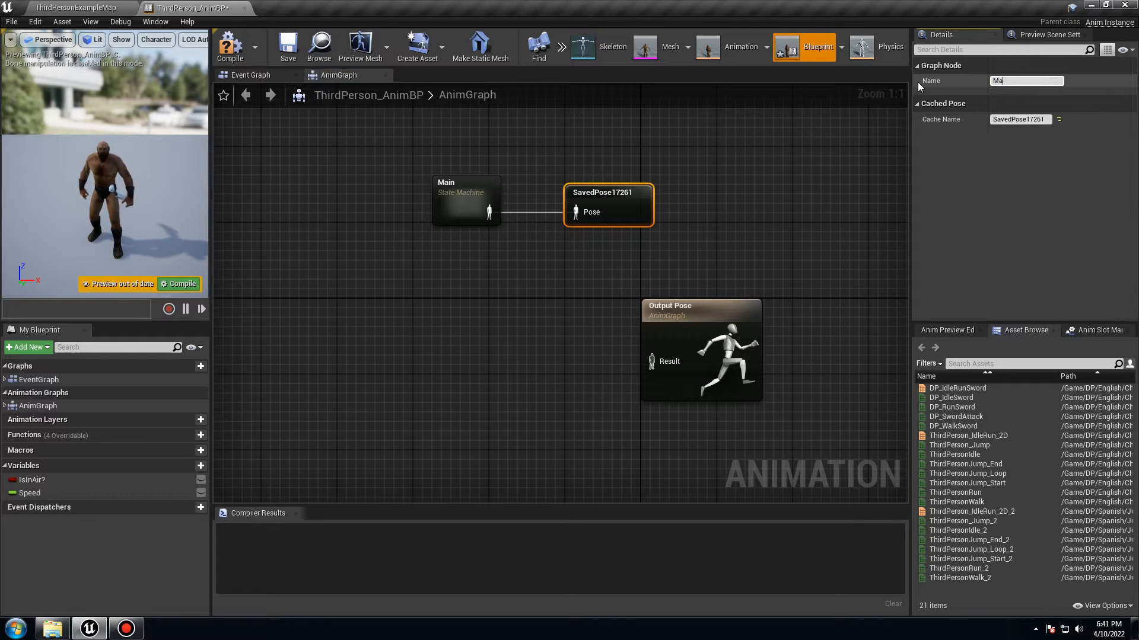
pyautogui.write('in Srt')
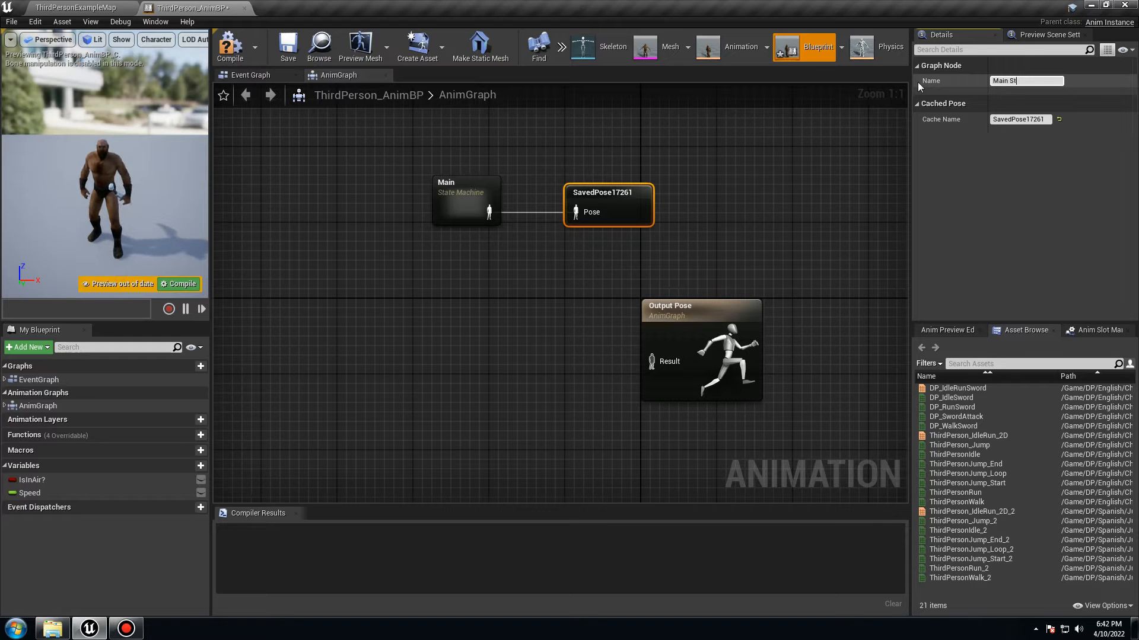
pyautogui.write('tate Saved')
pyautogui.press('Return')
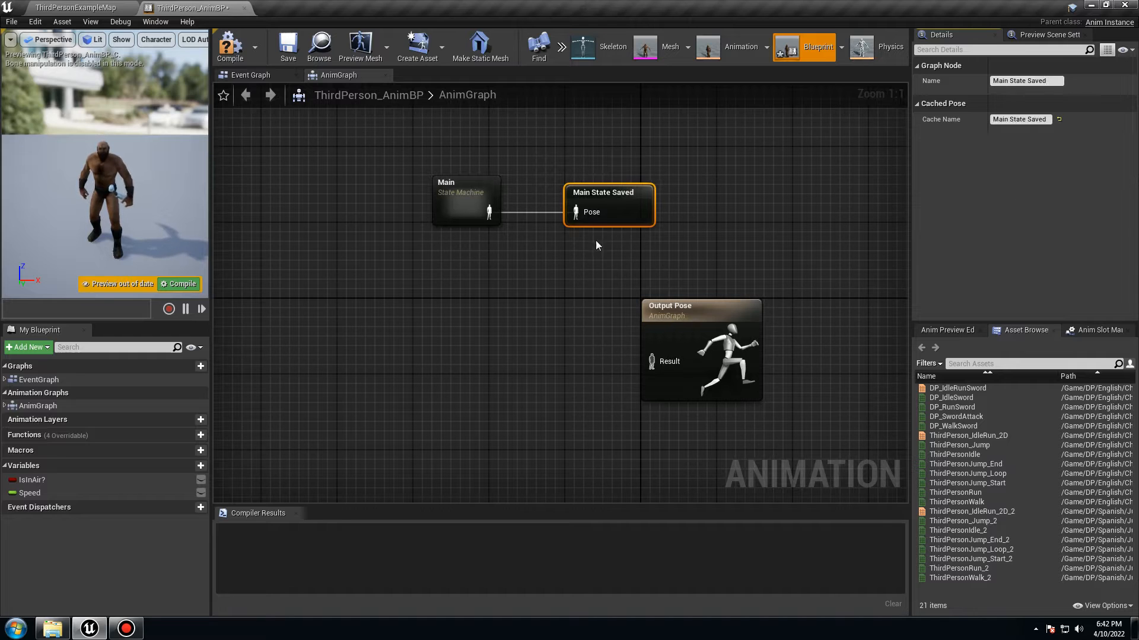
pyautogui.click(287, 51)
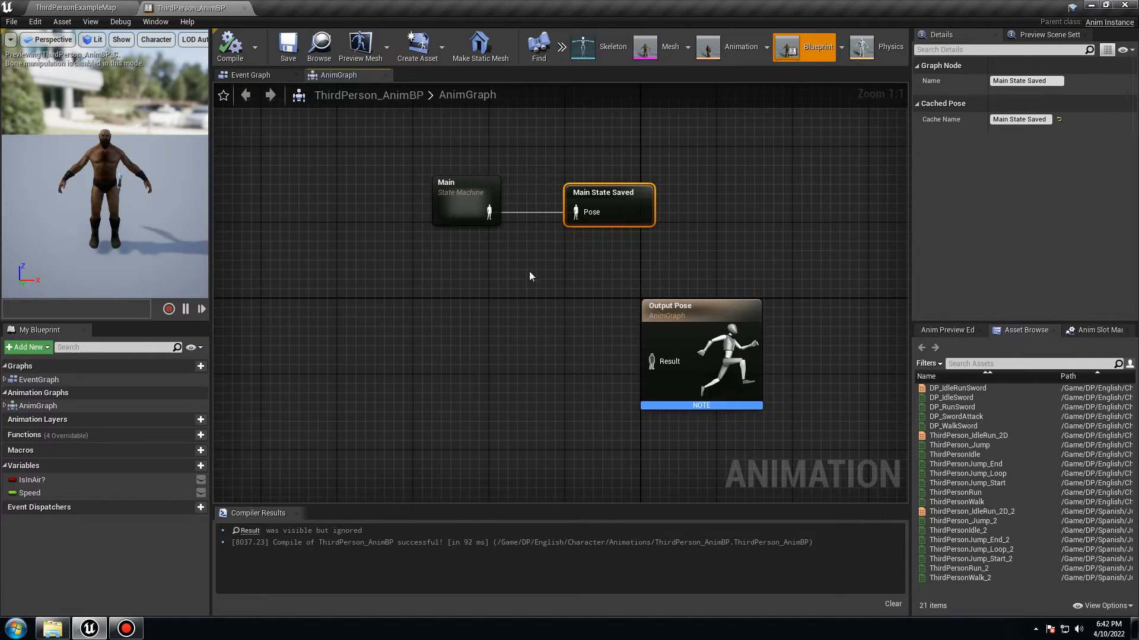
# Step: Connect a Use cached pose 'Main State Saved' node to Output Pose, compile and save, and move it farther from Output Pose
pyautogui.rightClick(456, 335)
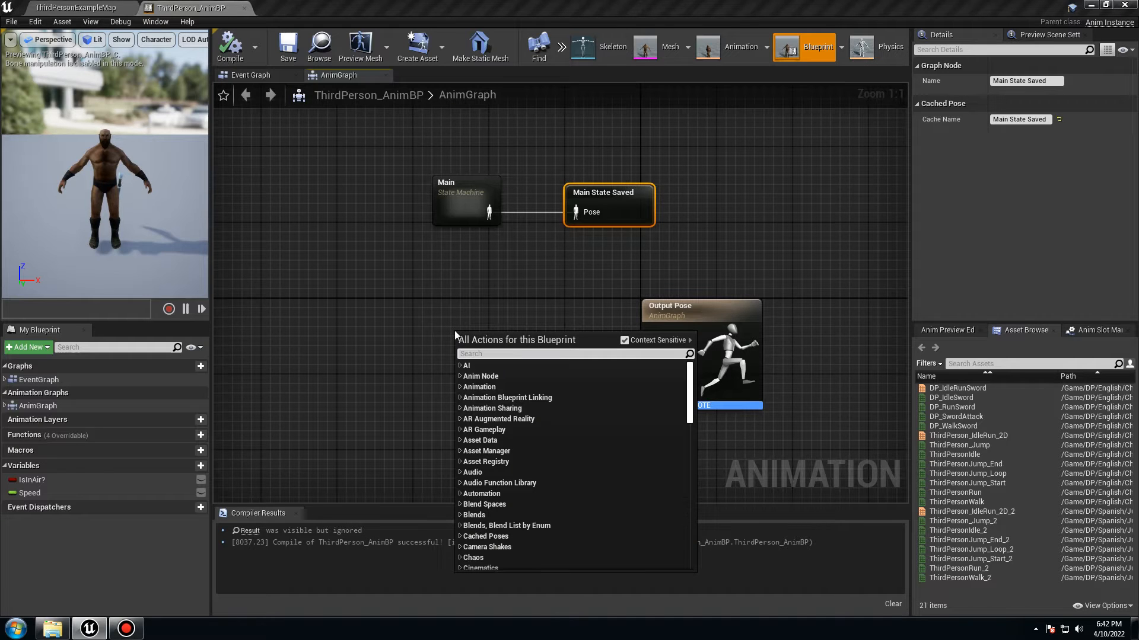
pyautogui.write('main')
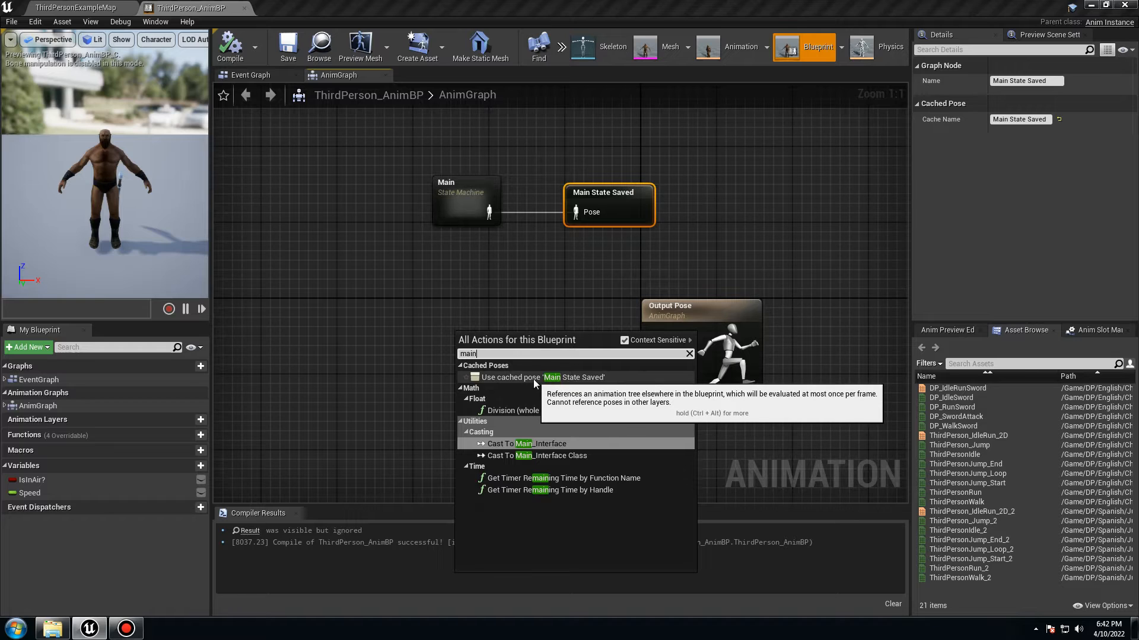
pyautogui.click(582, 378)
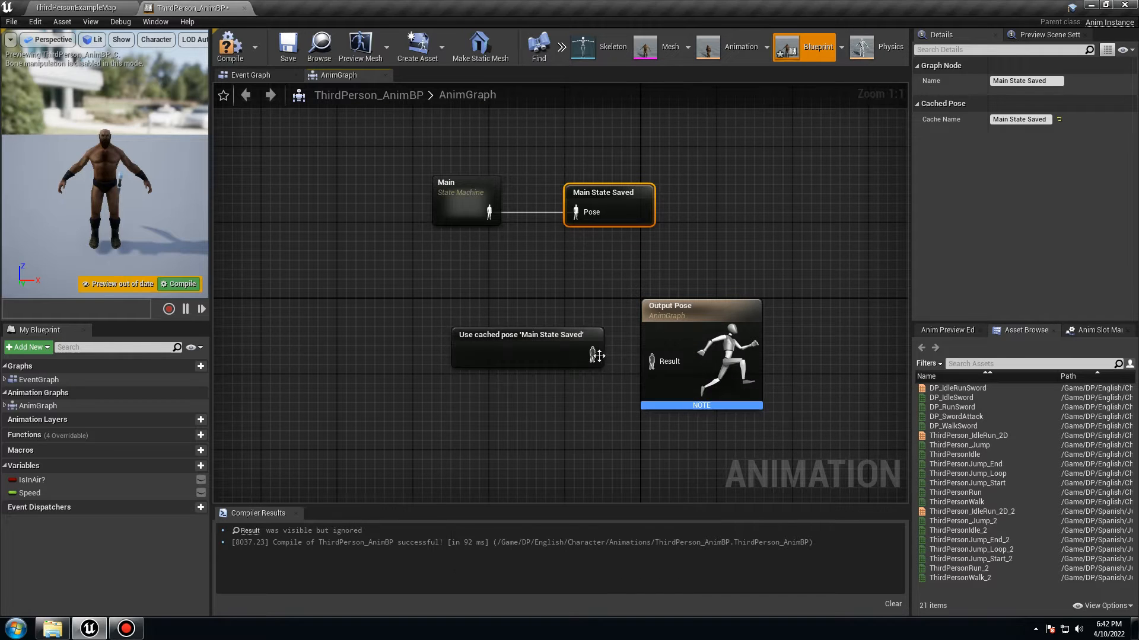
pyautogui.moveTo(592, 355); pyautogui.dragTo(655, 366)
pyautogui.click(231, 48)
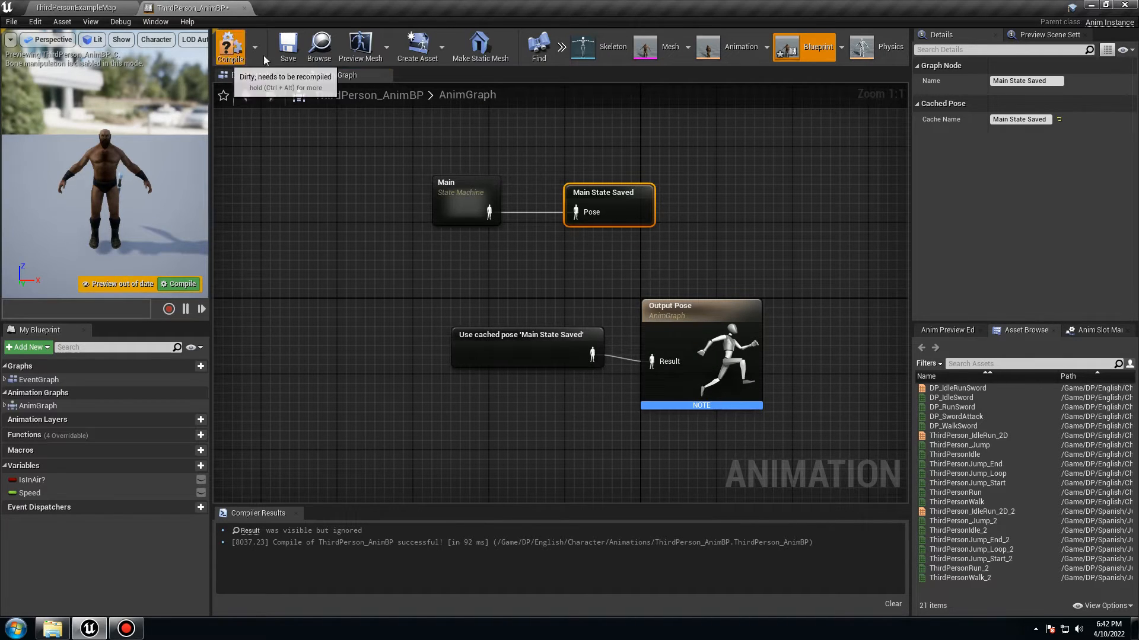
pyautogui.click(290, 48)
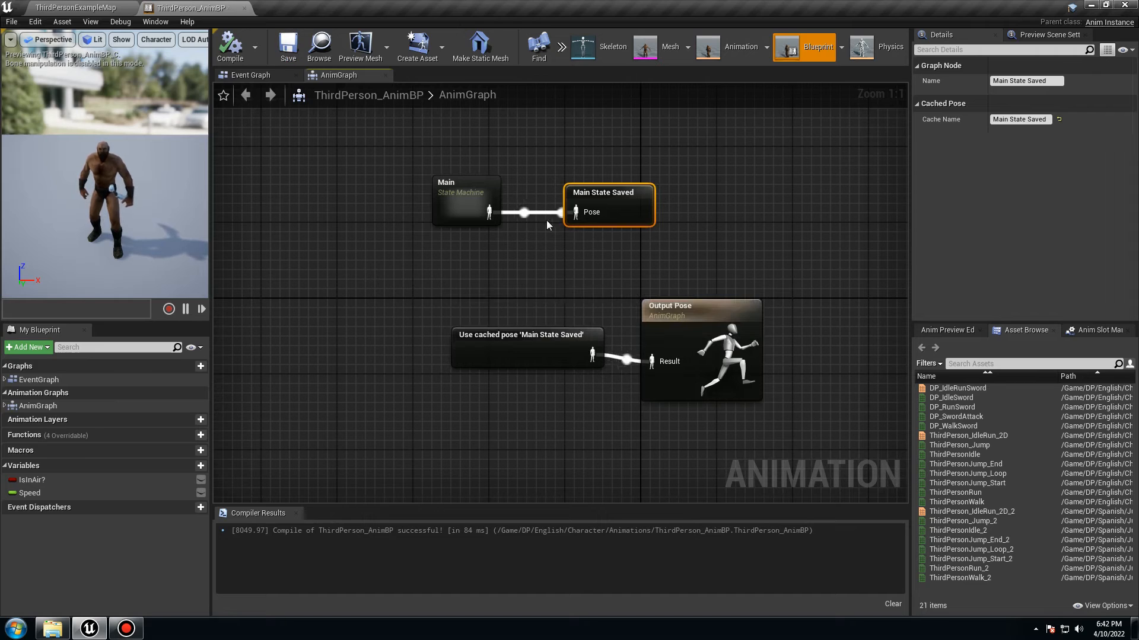
pyautogui.moveTo(553, 256); pyautogui.dragTo(554, 296, button='right')
pyautogui.moveTo(557, 394); pyautogui.dragTo(385, 391)
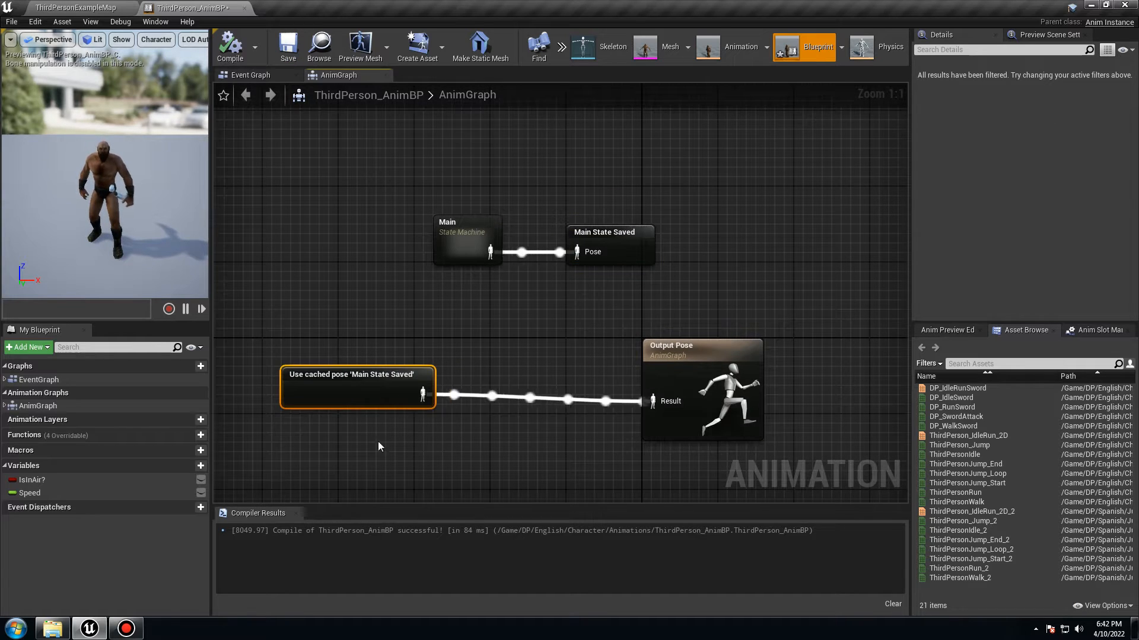
# Step: Open the Main state machine and shift the JumpStart, JumpLoop and JumpEnd states together slightly closer to Idle/Run
pyautogui.moveTo(506, 255); pyautogui.dragTo(492, 291, button='right')
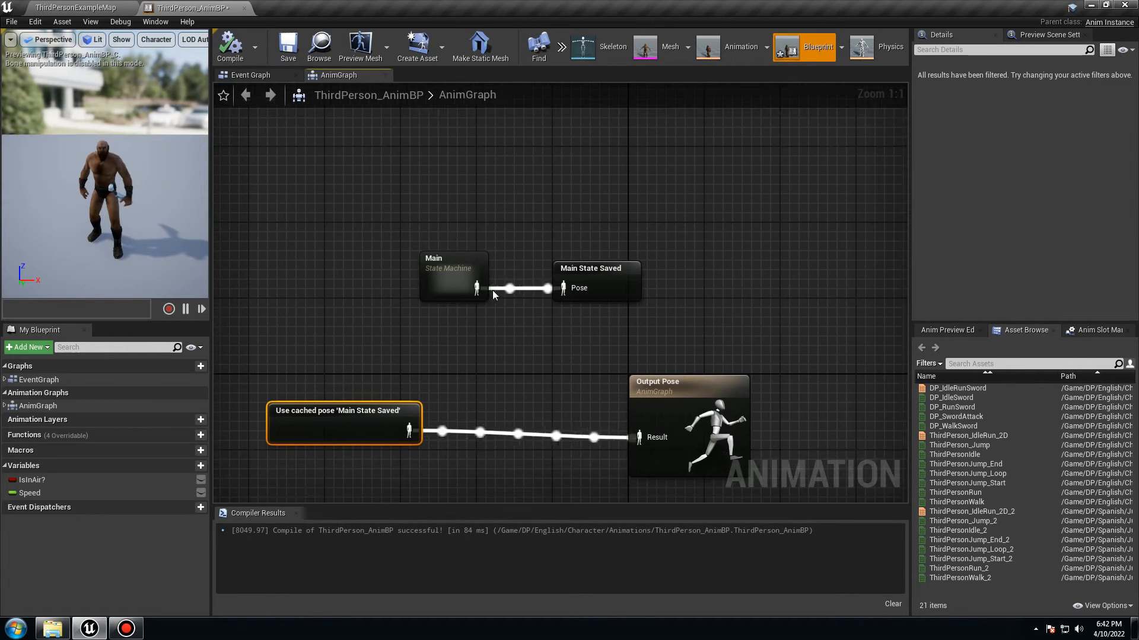
pyautogui.doubleClick(443, 290)
pyautogui.moveTo(454, 259); pyautogui.dragTo(407, 247, button='right')
pyautogui.moveTo(656, 292); pyautogui.dragTo(636, 331, button='right')
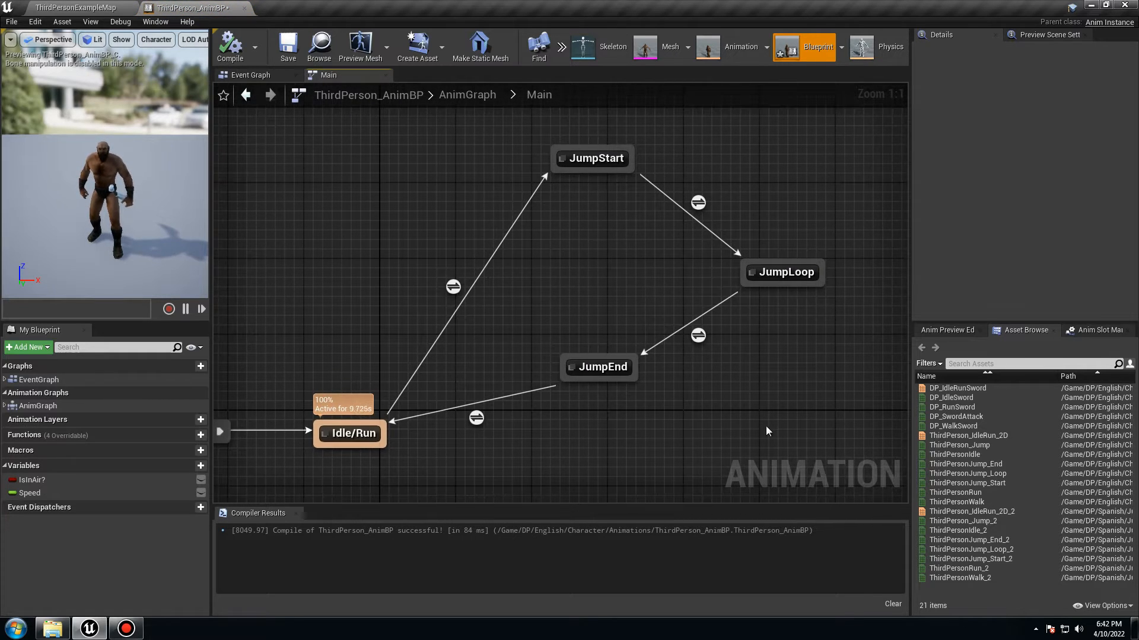
pyautogui.moveTo(765, 432); pyautogui.dragTo(508, 149)
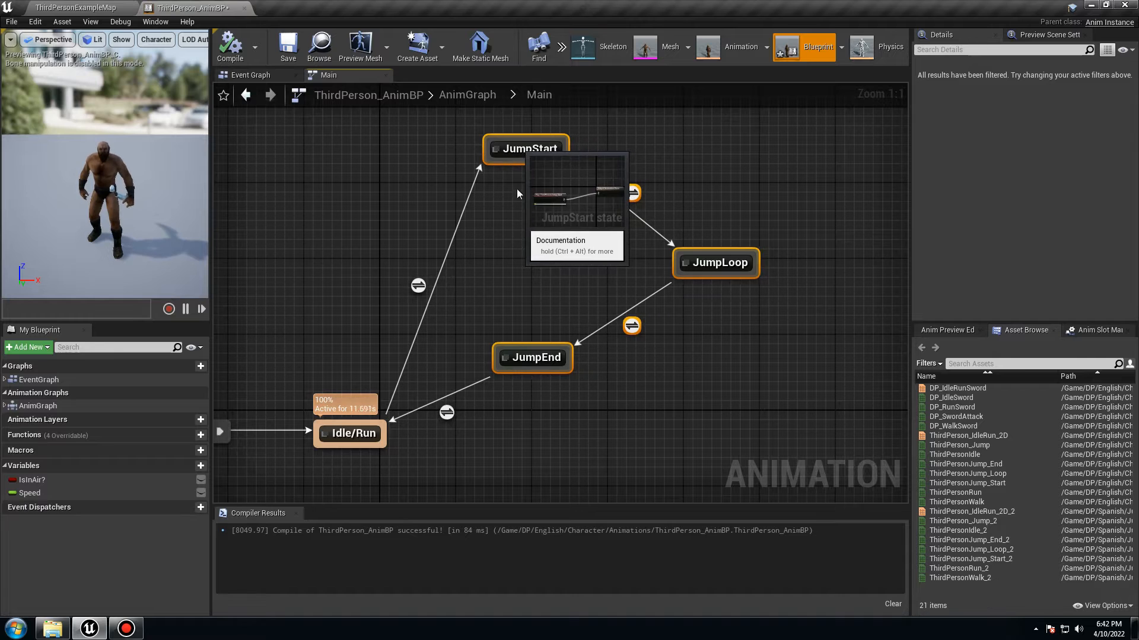
pyautogui.click(508, 253)
# Step: Add the DP_IdleRunSword blend space as a new state below JumpEnd and create a transition to it from Idle/Run
pyautogui.moveTo(508, 253); pyautogui.dragTo(530, 178, button='right')
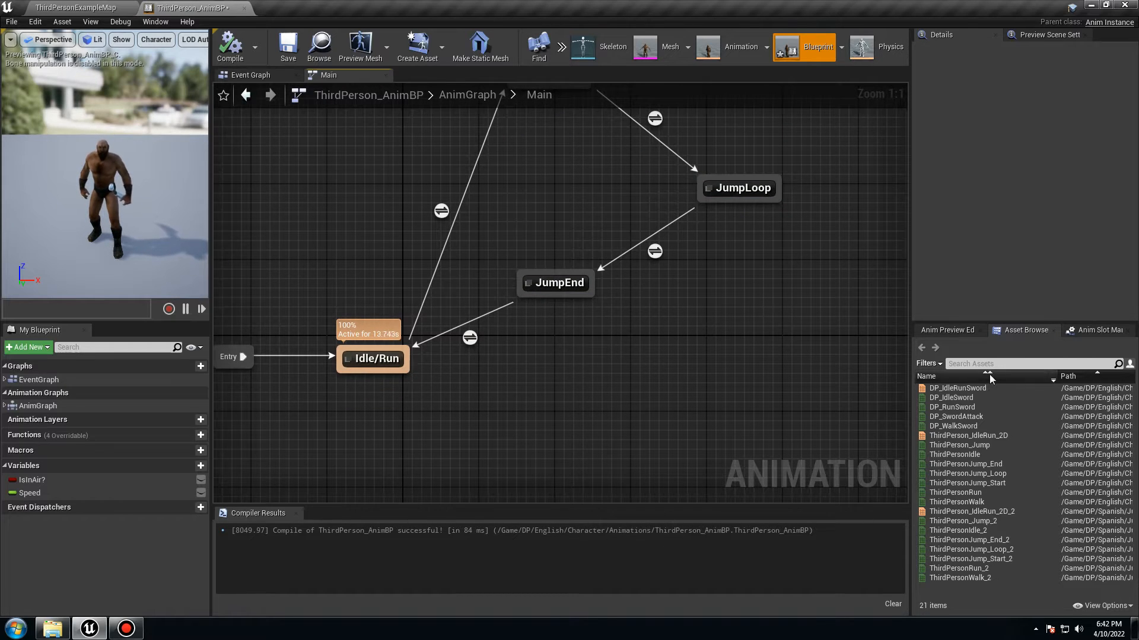
pyautogui.moveTo(953, 388); pyautogui.dragTo(584, 409)
pyautogui.moveTo(580, 338); pyautogui.dragTo(609, 263, button='right')
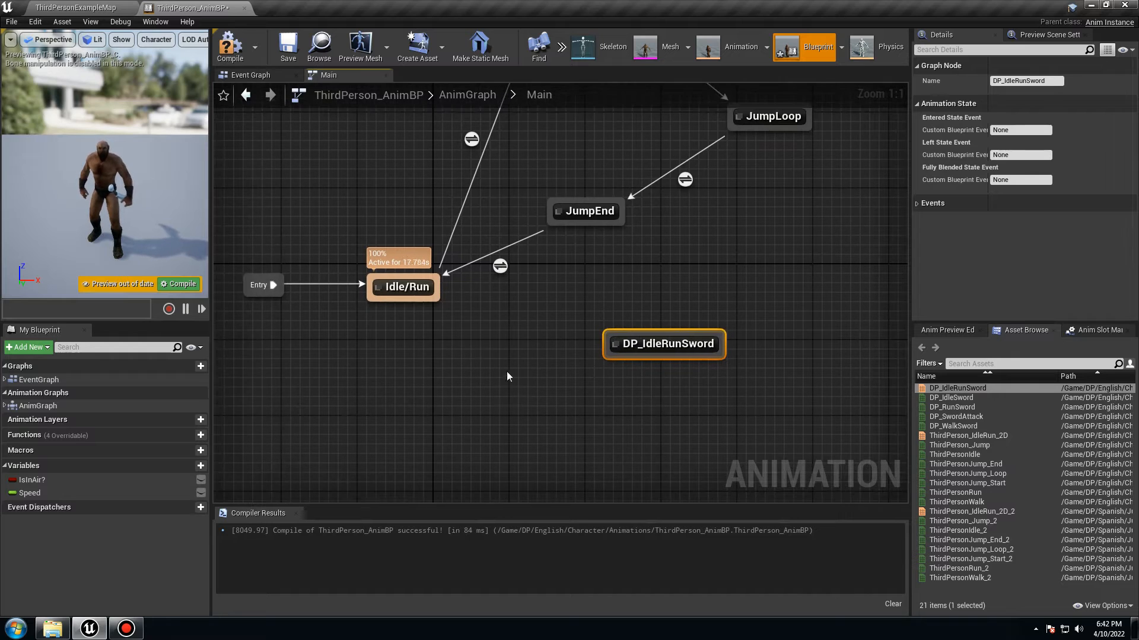
pyautogui.moveTo(440, 294); pyautogui.dragTo(608, 347)
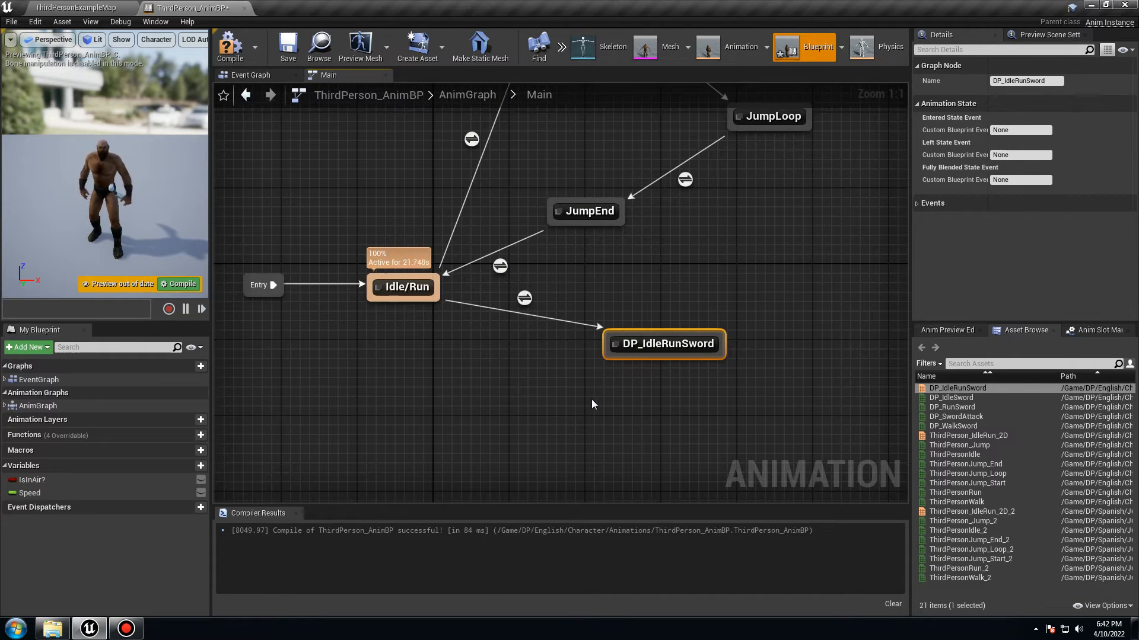
# Step: Inside the DP_IdleRunSword state, connect the Speed variable to the blend space player's Speed input, then compile and save
pyautogui.doubleClick(677, 340)
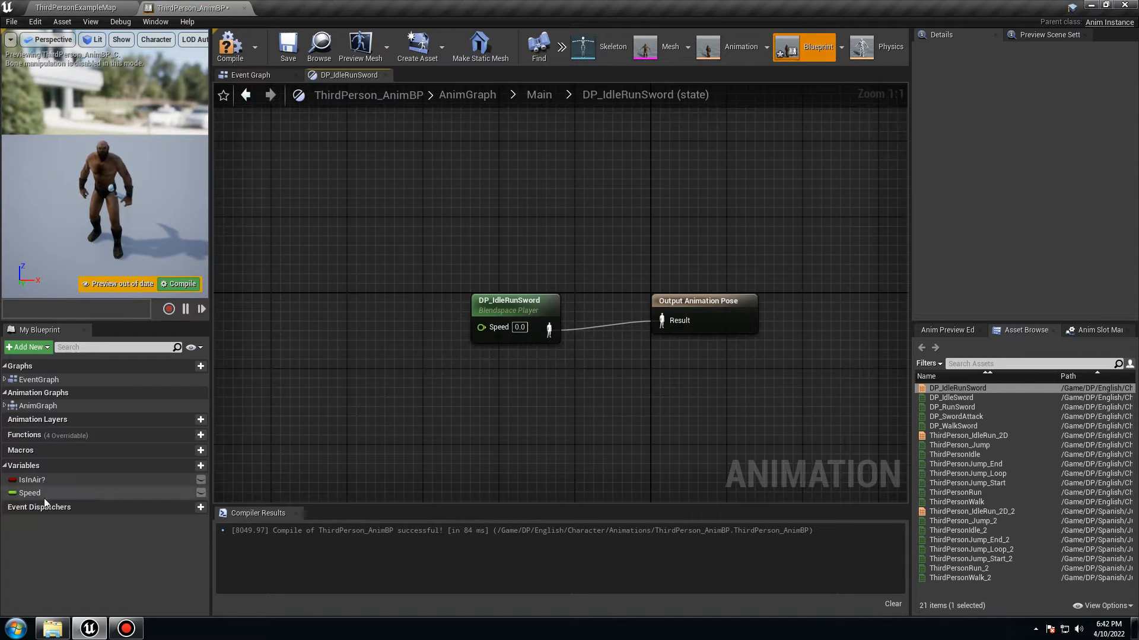
pyautogui.moveTo(29, 493); pyautogui.dragTo(355, 418)
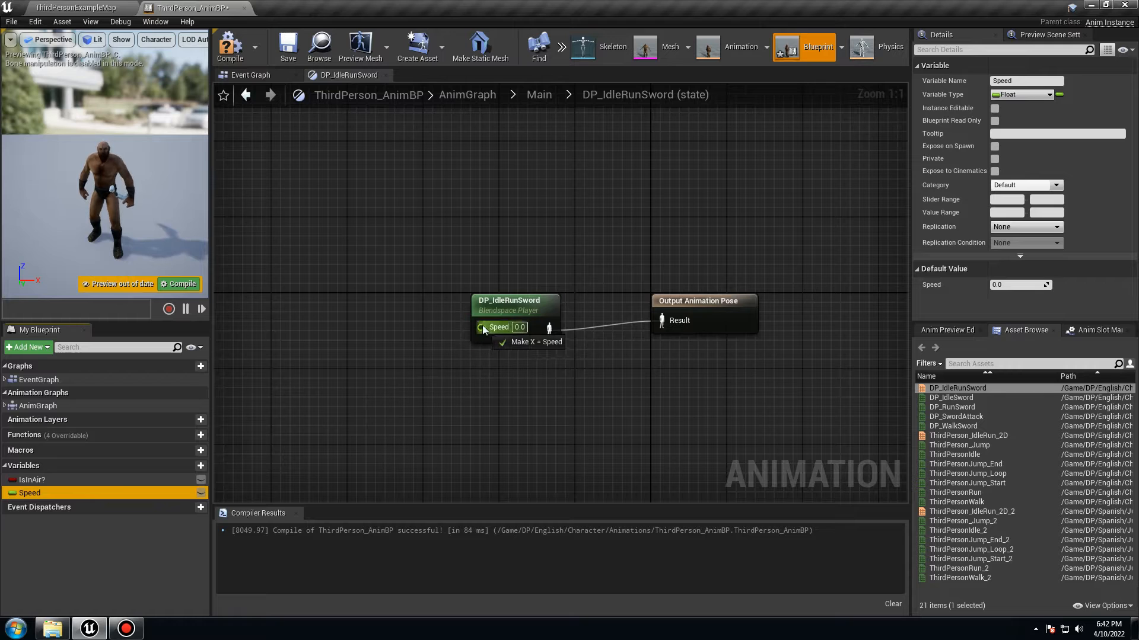
pyautogui.keyDown('ctrl'); pyautogui.moveTo(482, 325); pyautogui.dragTo(482, 326); pyautogui.keyUp('ctrl')
pyautogui.click(230, 47)
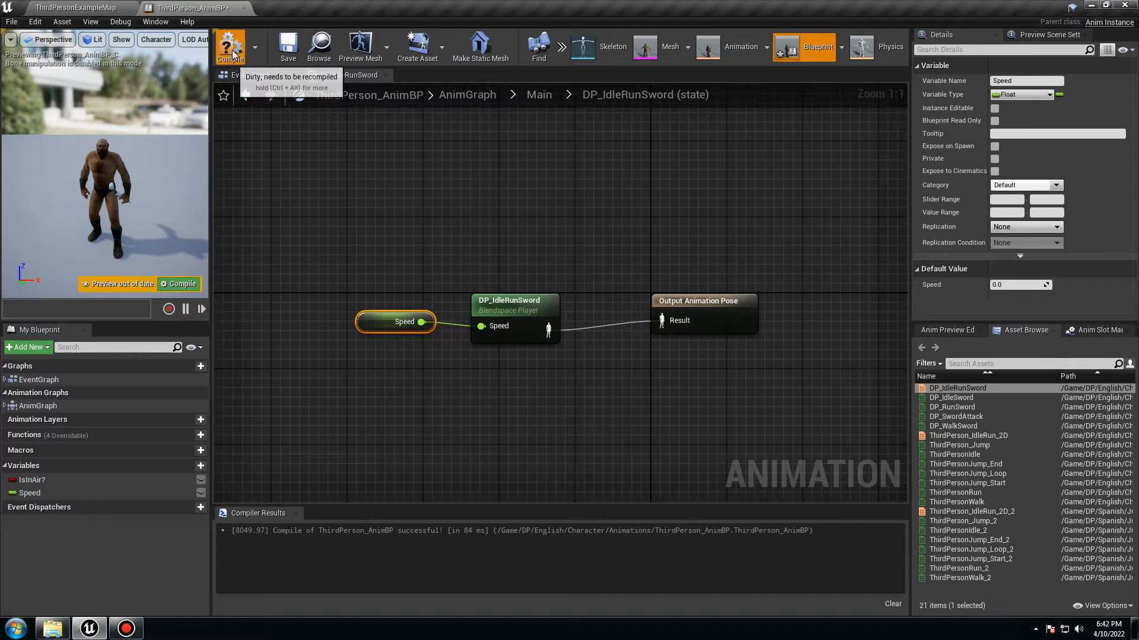
pyautogui.click(288, 48)
# Step: In the Idle/Run to DP_IdleRunSword transition rule, promote Can Enter Transition to a Boolean variable named SwordEquip
pyautogui.click(541, 96)
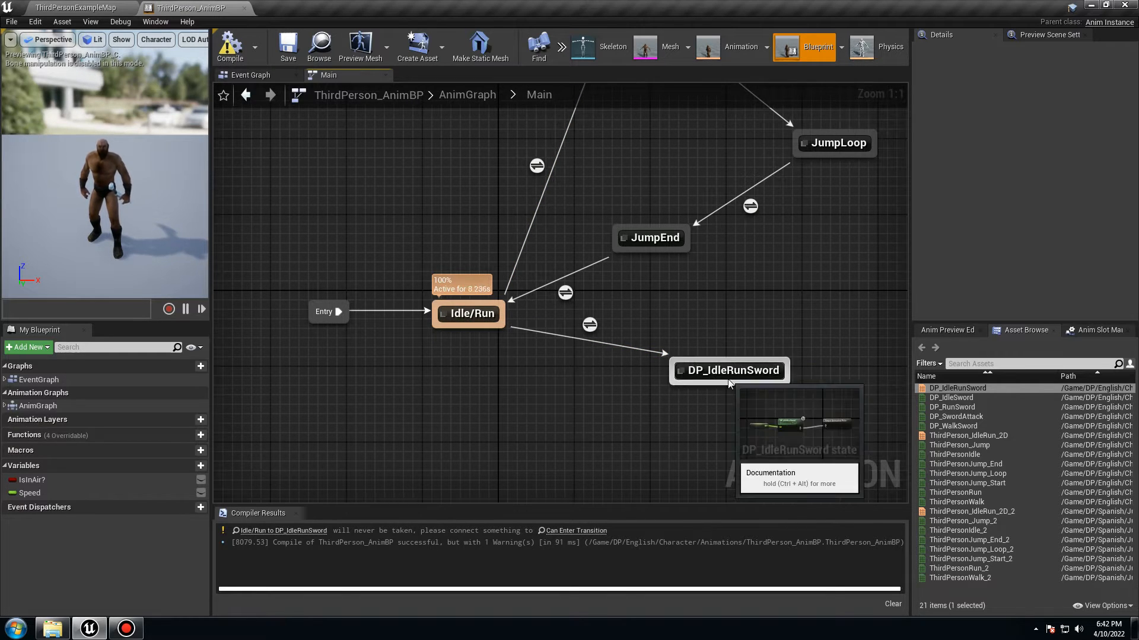
pyautogui.doubleClick(589, 325)
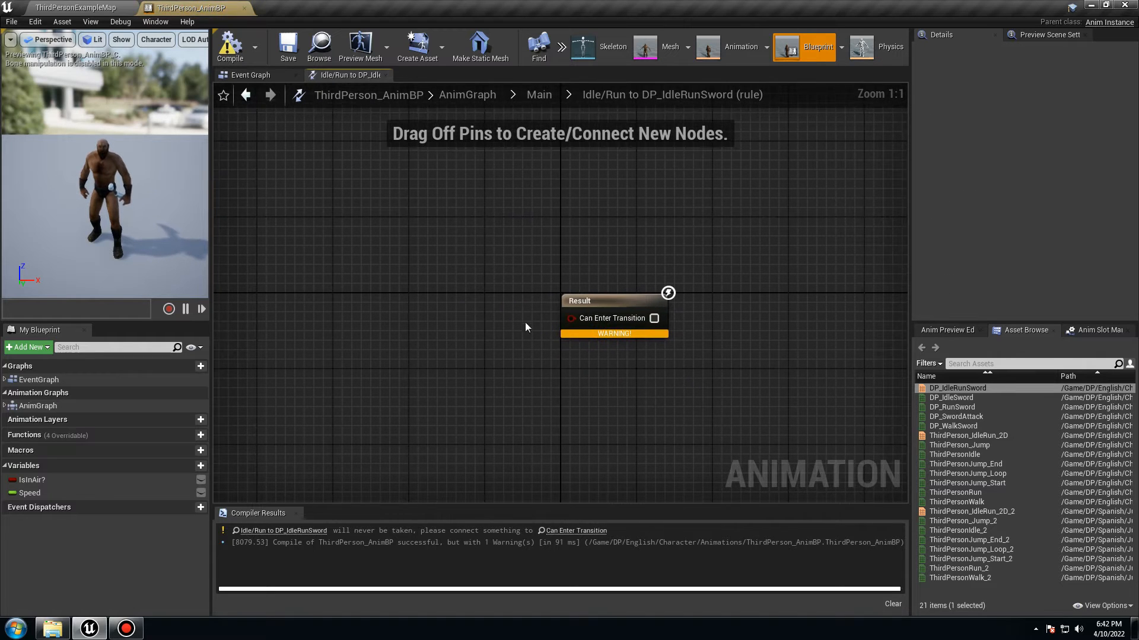
pyautogui.moveTo(567, 321); pyautogui.dragTo(466, 309)
pyautogui.click(518, 339)
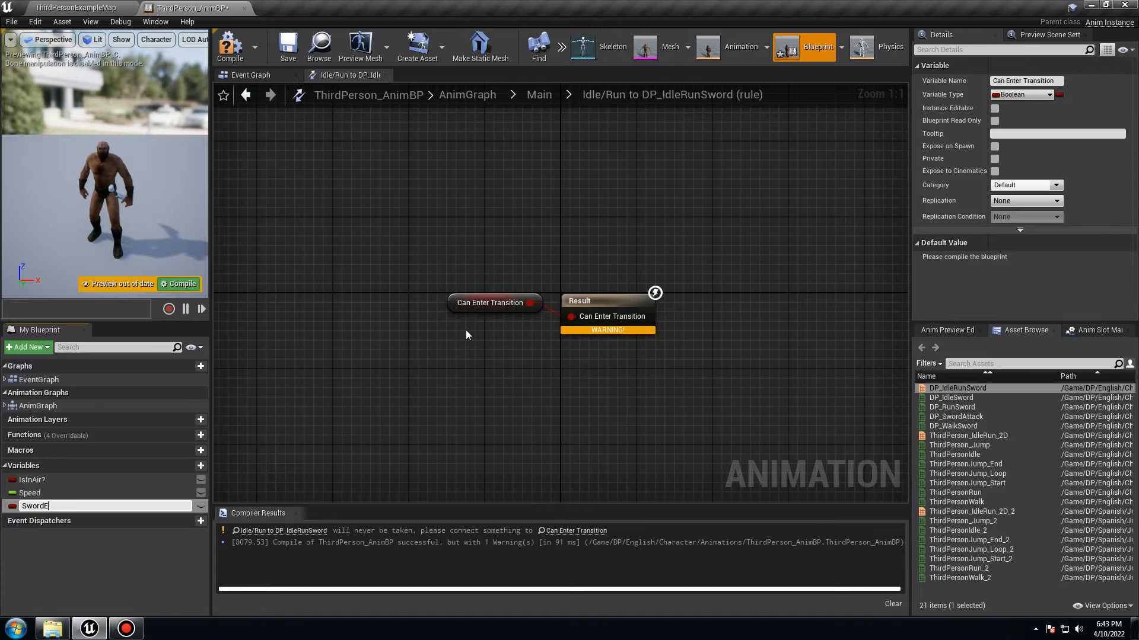
pyautogui.write('SwordEquip')
pyautogui.press('Return')
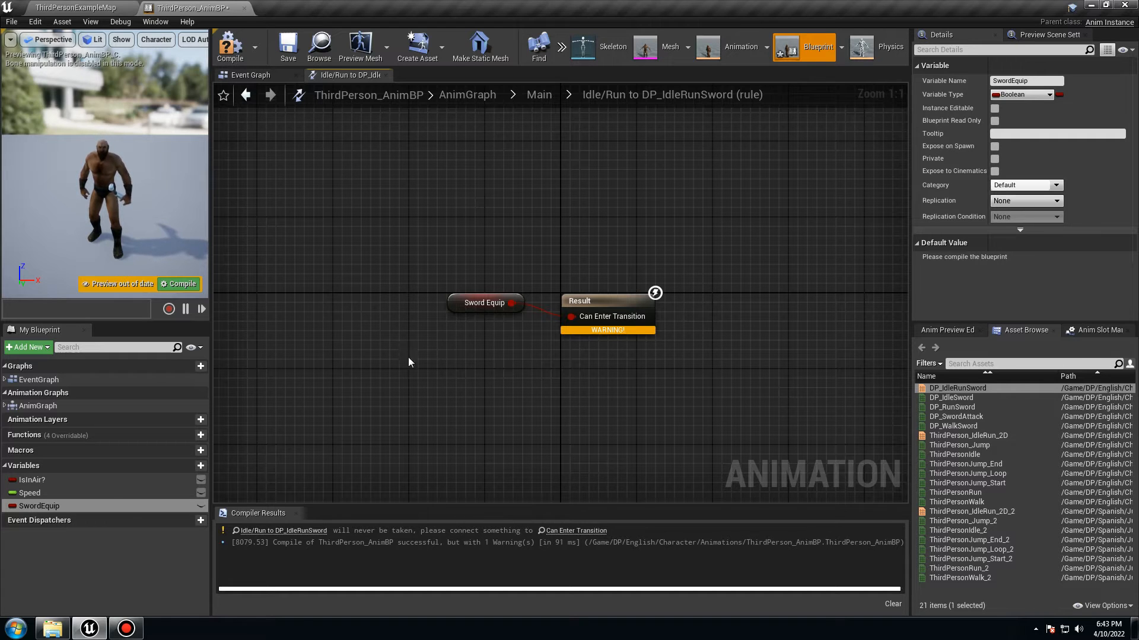
# Step: Compile and save, then create a transition from DP_IdleRunSword back to Idle/Run in the Main state machine and open its rule
pyautogui.click(228, 45)
pyautogui.click(288, 47)
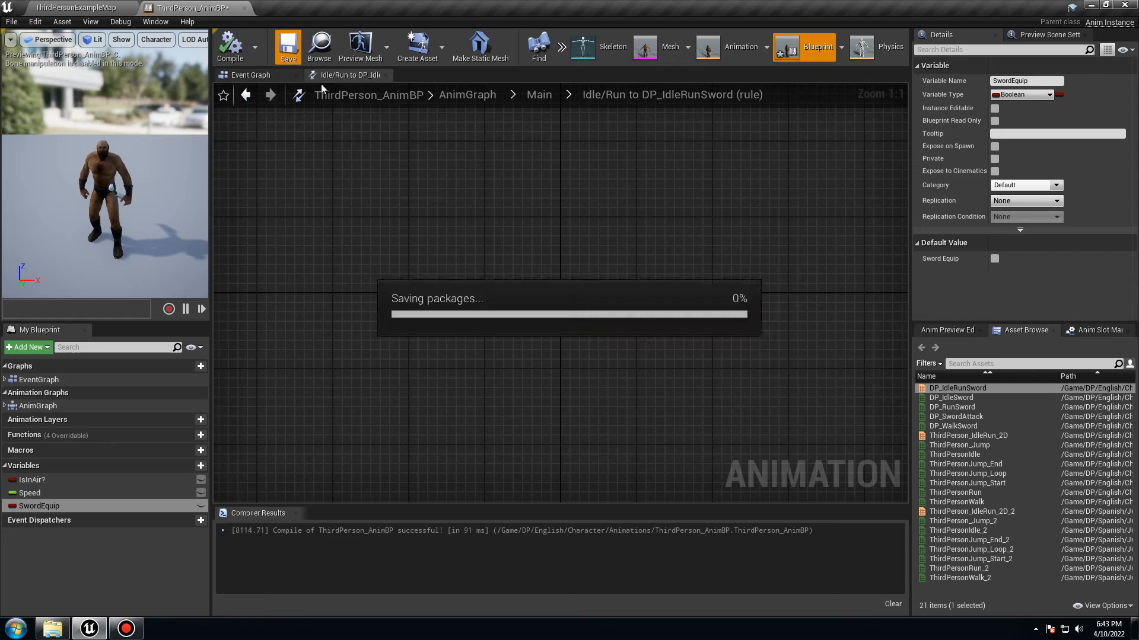
pyautogui.click(539, 95)
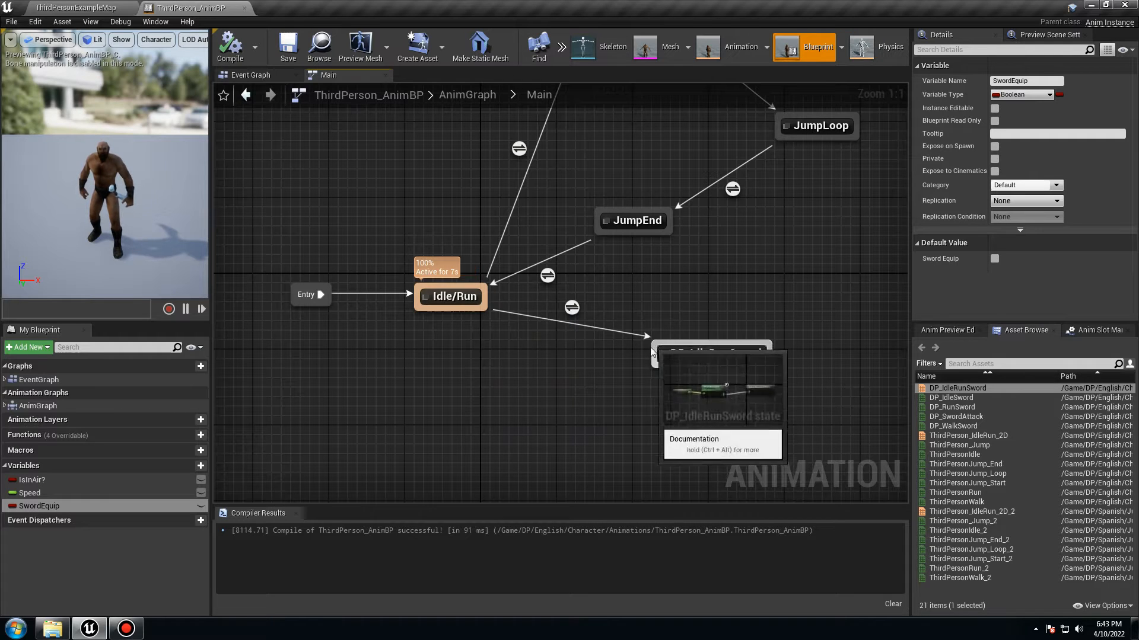
pyautogui.moveTo(651, 350); pyautogui.dragTo(463, 310)
pyautogui.doubleClick(567, 340)
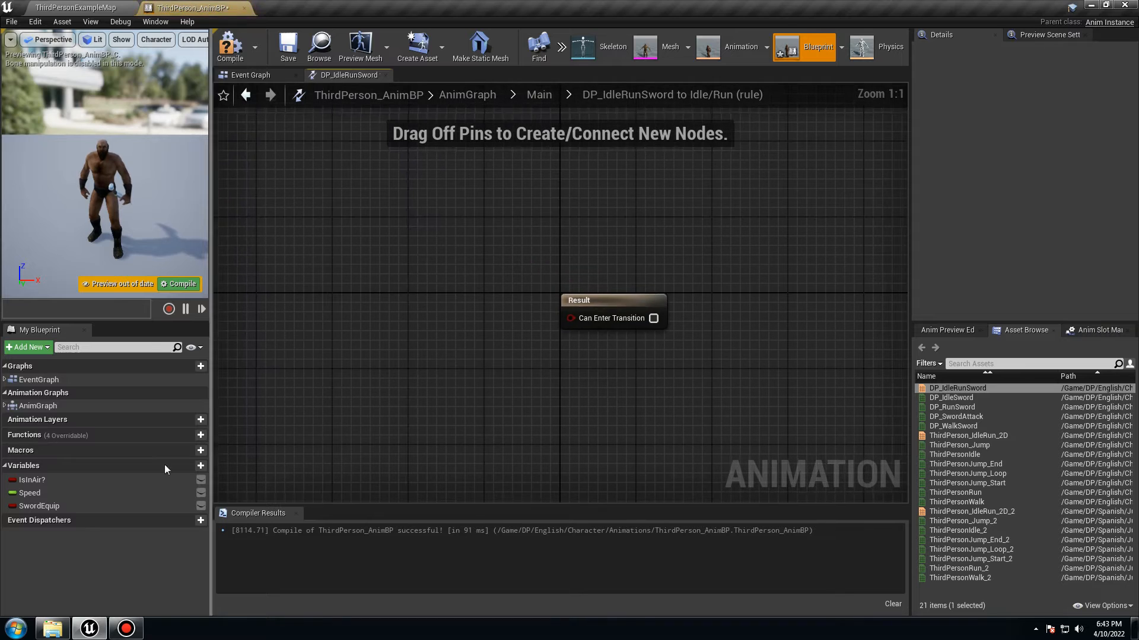
# Step: Feed SwordEquip through a NOT Boolean node into the return transition's Can Enter Transition, then compile and save the blueprint
pyautogui.moveTo(33, 507); pyautogui.dragTo(350, 296)
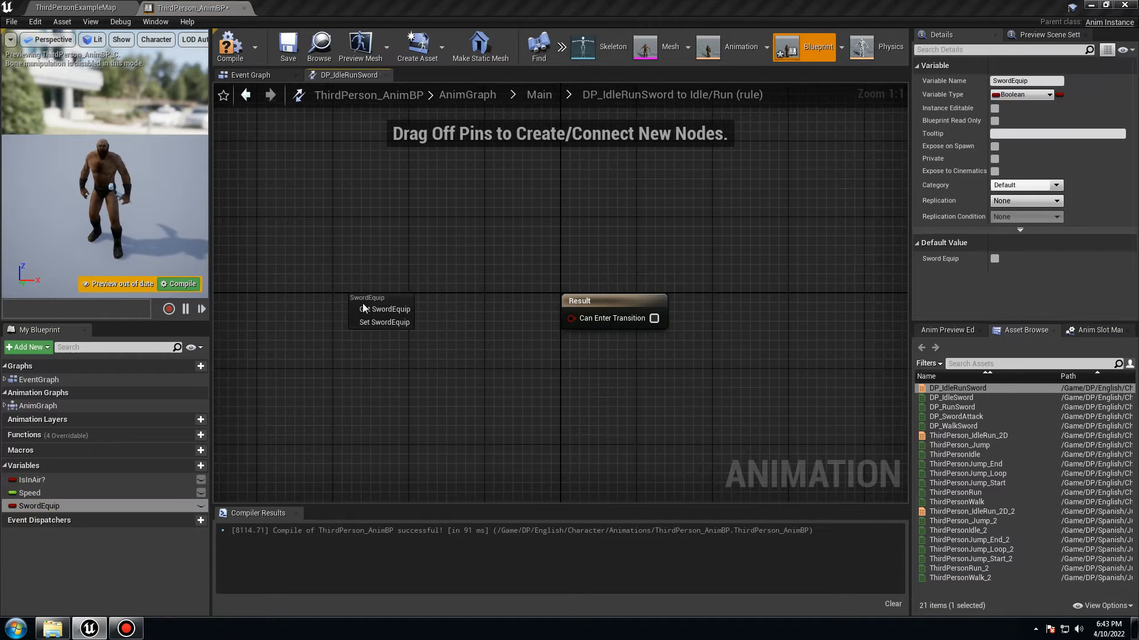
pyautogui.click(364, 307)
pyautogui.moveTo(417, 303); pyautogui.dragTo(454, 306)
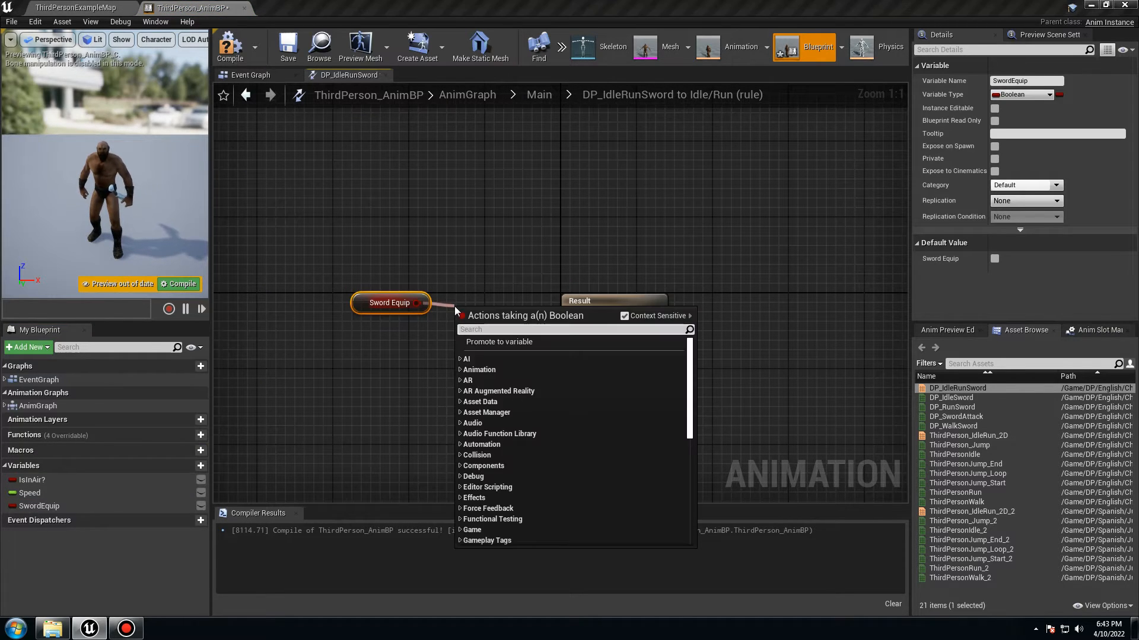
pyautogui.write('noy')
pyautogui.press('BackSpace')
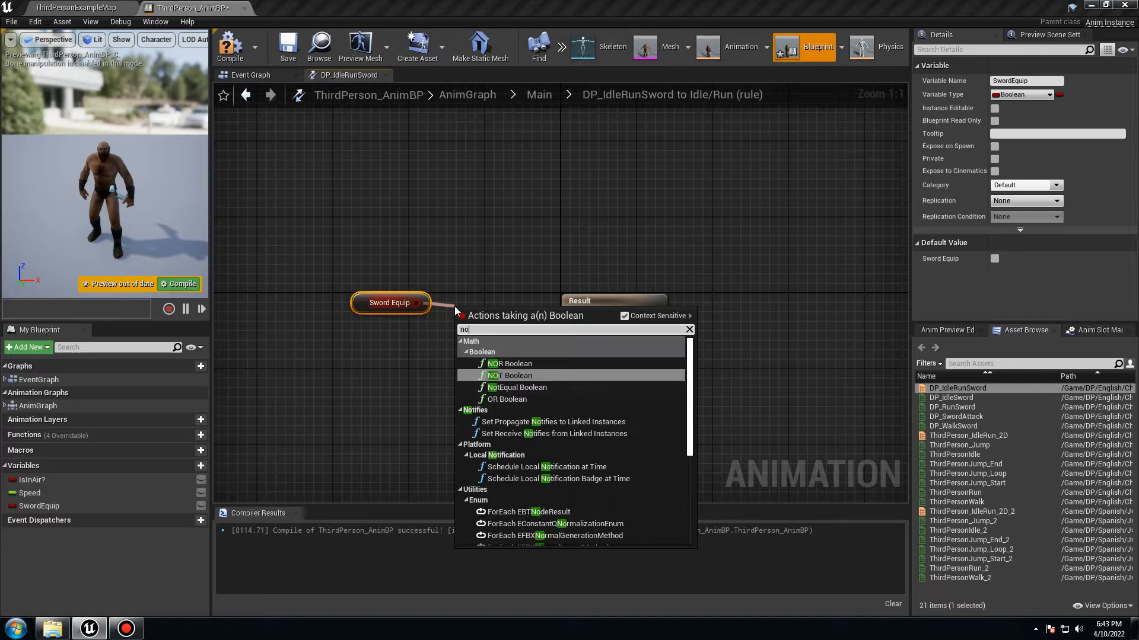
pyautogui.write('t')
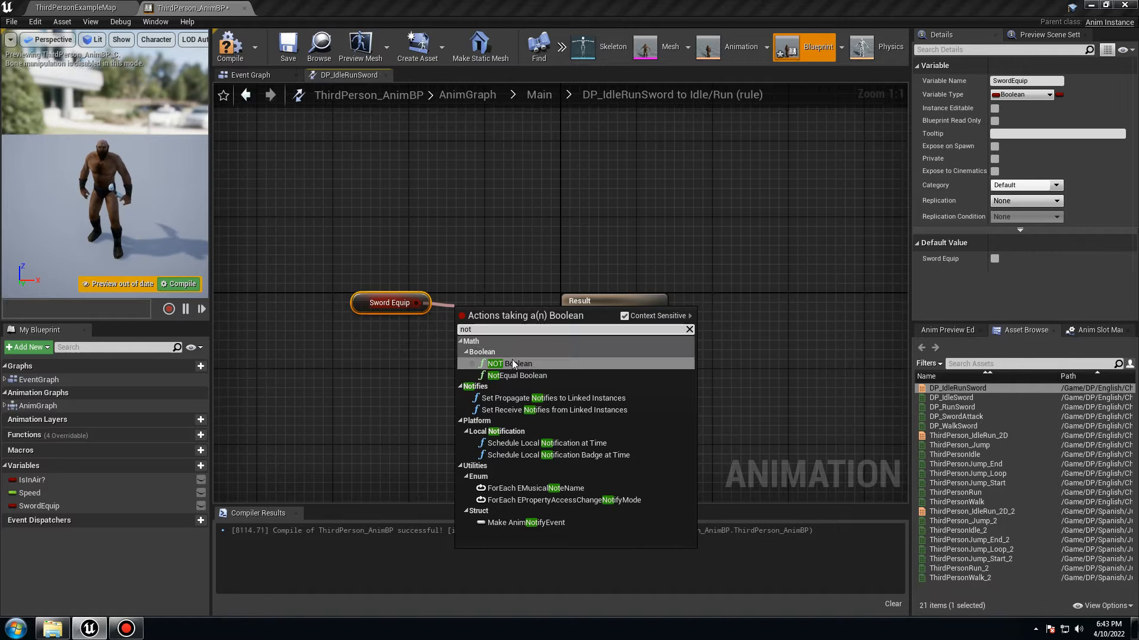
pyautogui.click(511, 362)
pyautogui.moveTo(545, 319); pyautogui.dragTo(570, 317)
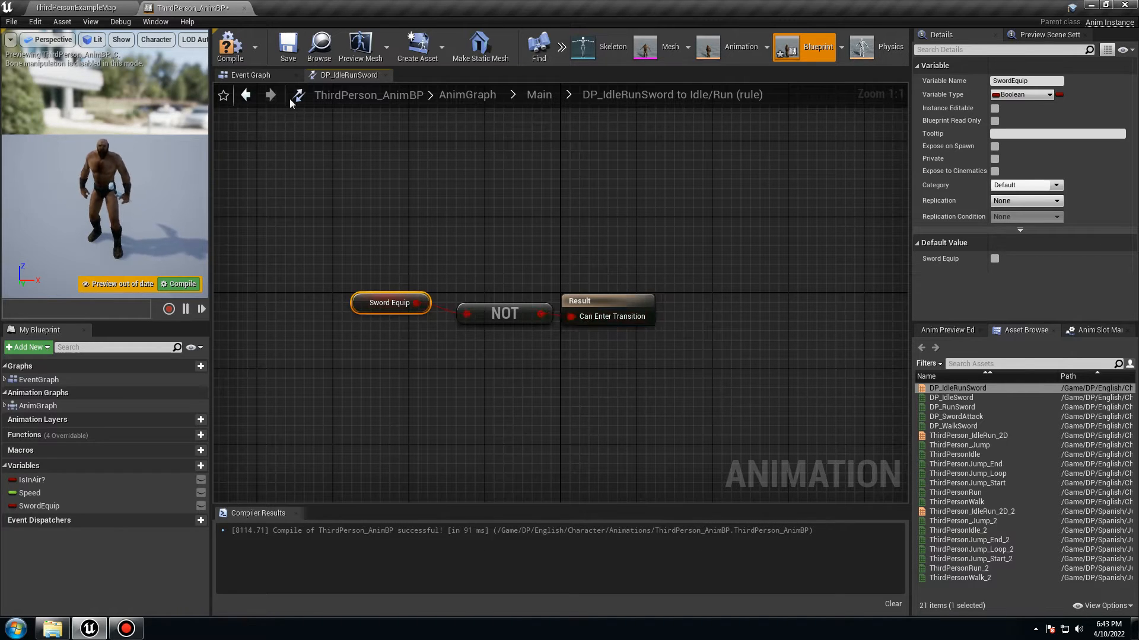
pyautogui.click(231, 47)
pyautogui.click(290, 52)
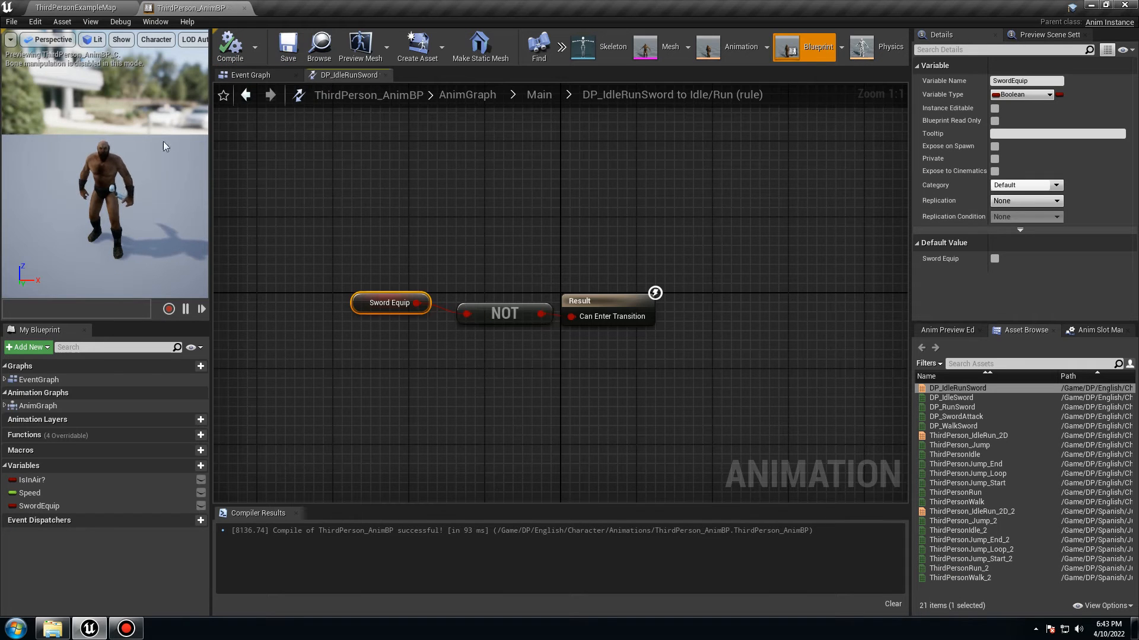
# Step: In the Event Graph, move the Get Movement Component, Is Falling, Get Velocity, VectorLength and both SET nodes together closer to Is Valid
pyautogui.click(475, 101)
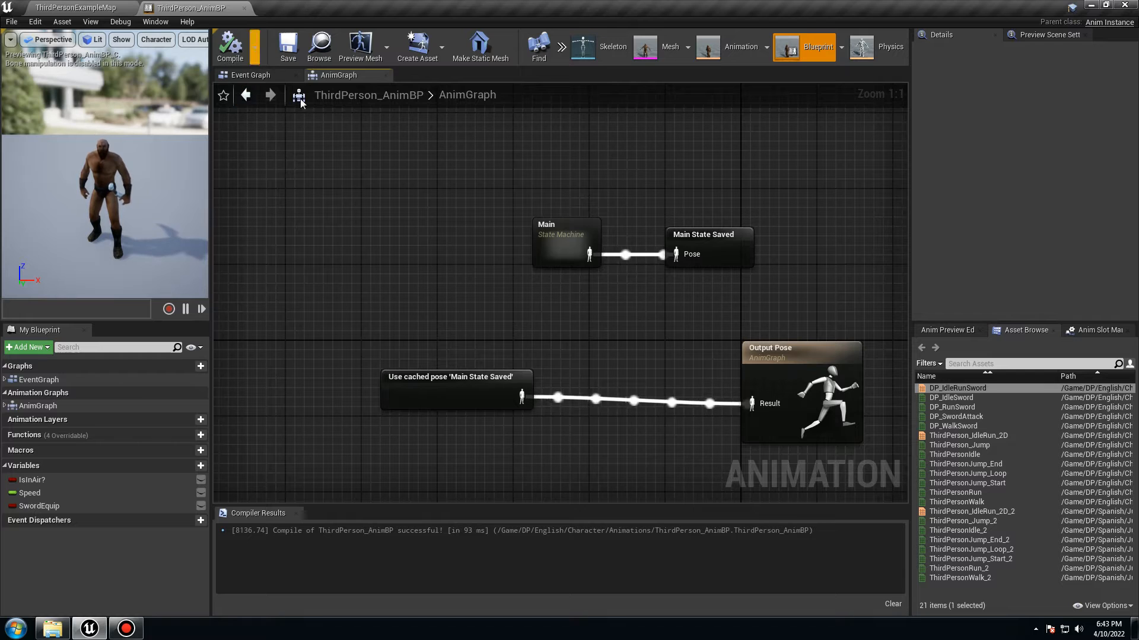
pyautogui.click(254, 75)
pyautogui.moveTo(433, 241)
pyautogui.mouseDown(button='right')
pyautogui.moveTo(675, 353)
pyautogui.moveTo(422, 232)
pyautogui.mouseUp(button='right')
pyautogui.scroll(-3, 561, 254)
pyautogui.moveTo(565, 255); pyautogui.dragTo(527, 288, button='right')
pyautogui.scroll(4, 524, 281)
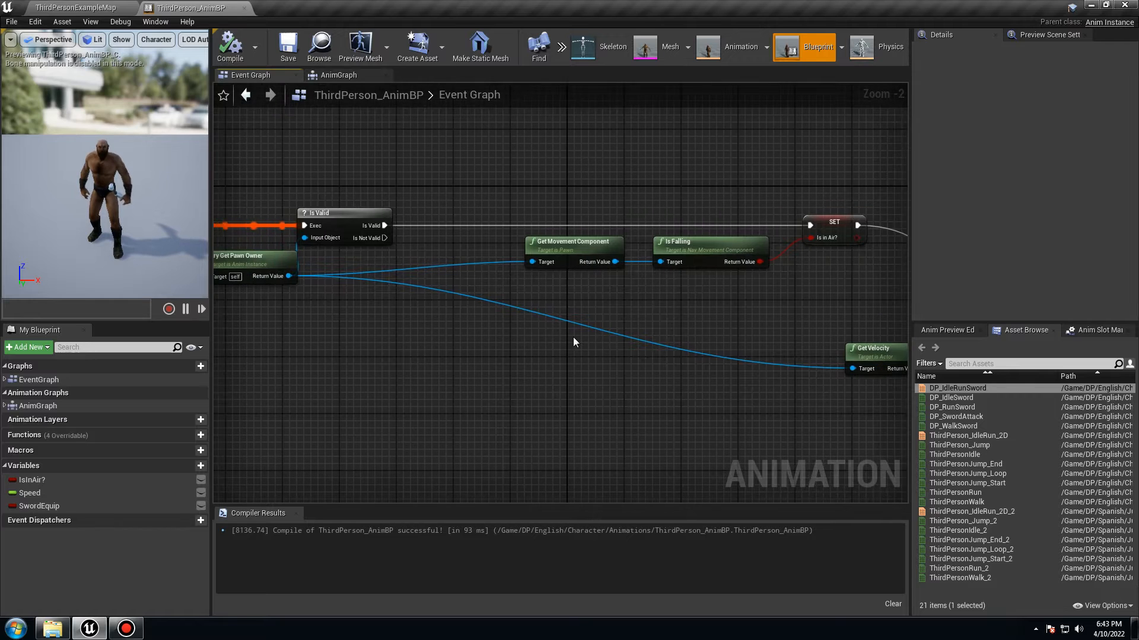
pyautogui.moveTo(573, 337); pyautogui.dragTo(526, 332, button='right')
pyautogui.scroll(-1, 527, 332)
pyautogui.moveTo(592, 347); pyautogui.dragTo(608, 355, button='right')
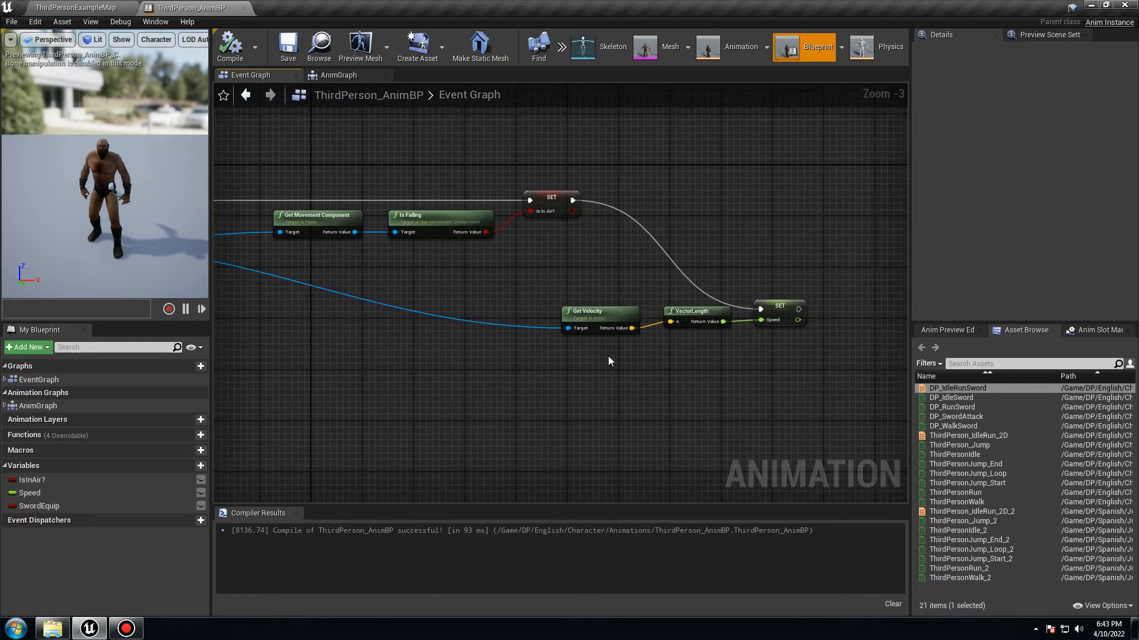
pyautogui.moveTo(800, 378); pyautogui.dragTo(304, 171)
pyautogui.moveTo(304, 171); pyautogui.dragTo(689, 254, button='right')
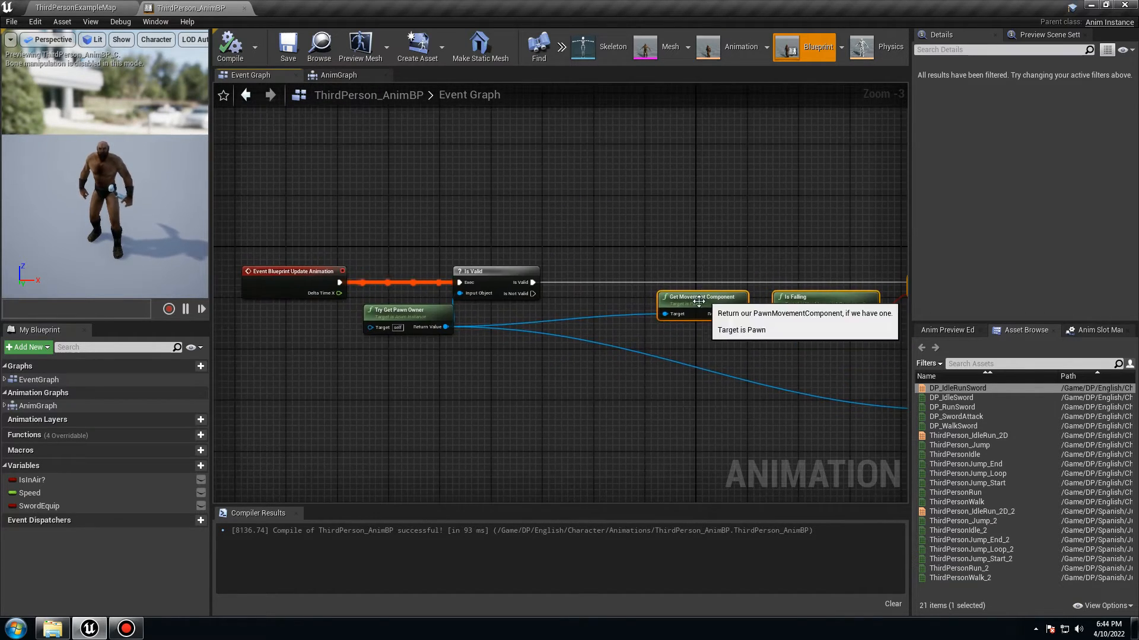
pyautogui.moveTo(699, 301); pyautogui.dragTo(508, 315)
pyautogui.click(427, 273)
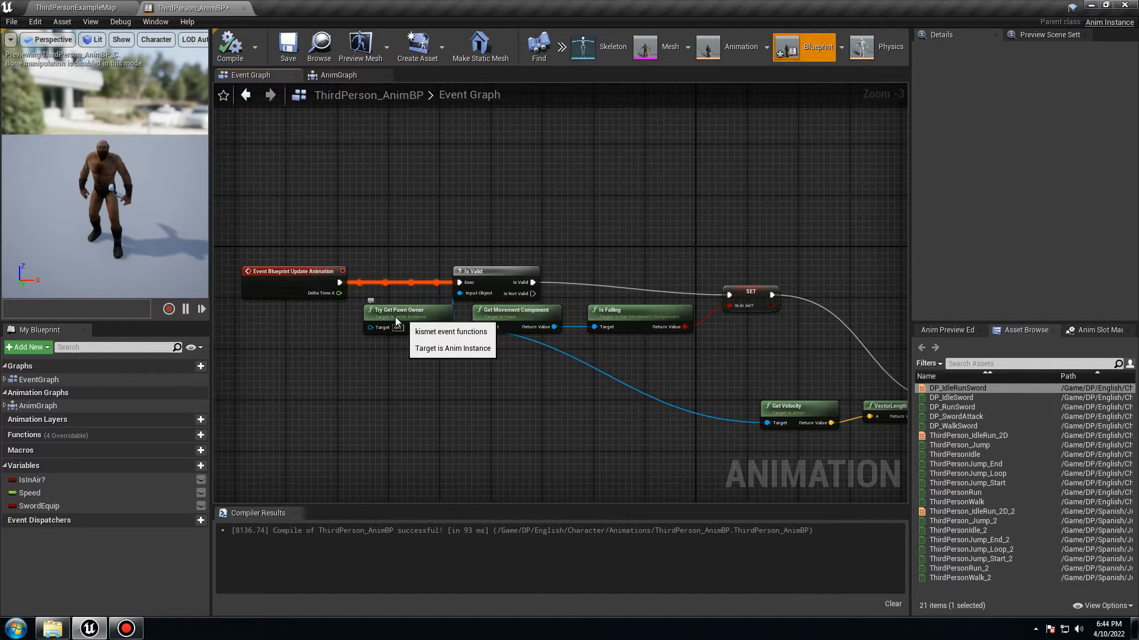
# Step: Nudge Try Get Pawn Owner away from Get Movement Component and align the SET Is in Air? node with Is Valid above Is Falling
pyautogui.moveTo(395, 318); pyautogui.dragTo(375, 318)
pyautogui.moveTo(608, 328); pyautogui.dragTo(509, 331, button='right')
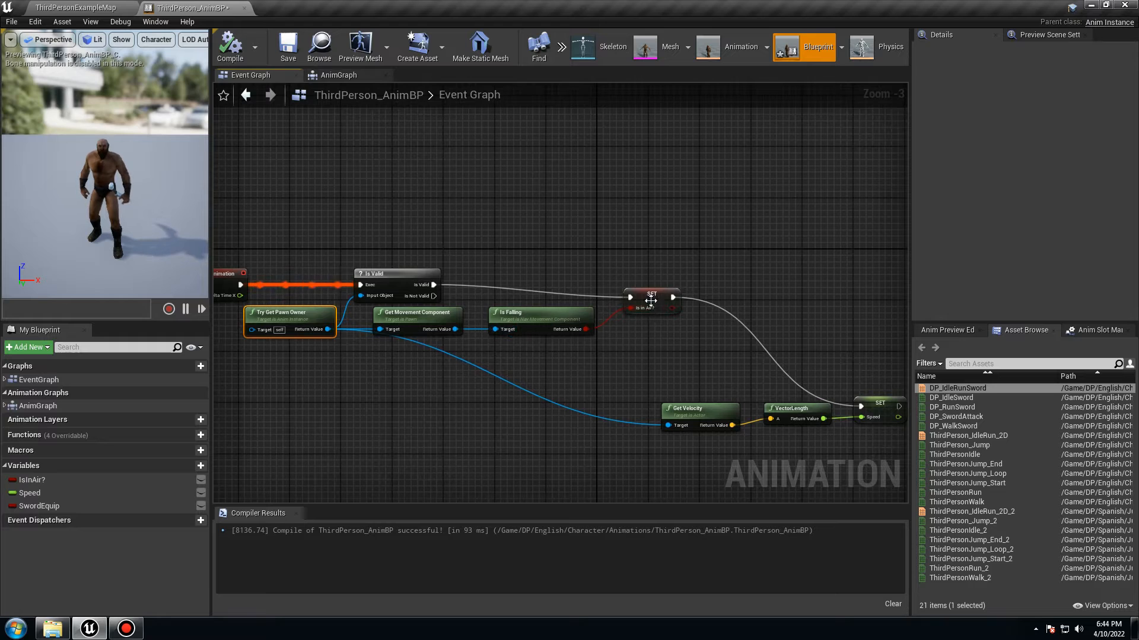
pyautogui.moveTo(651, 301); pyautogui.dragTo(558, 292)
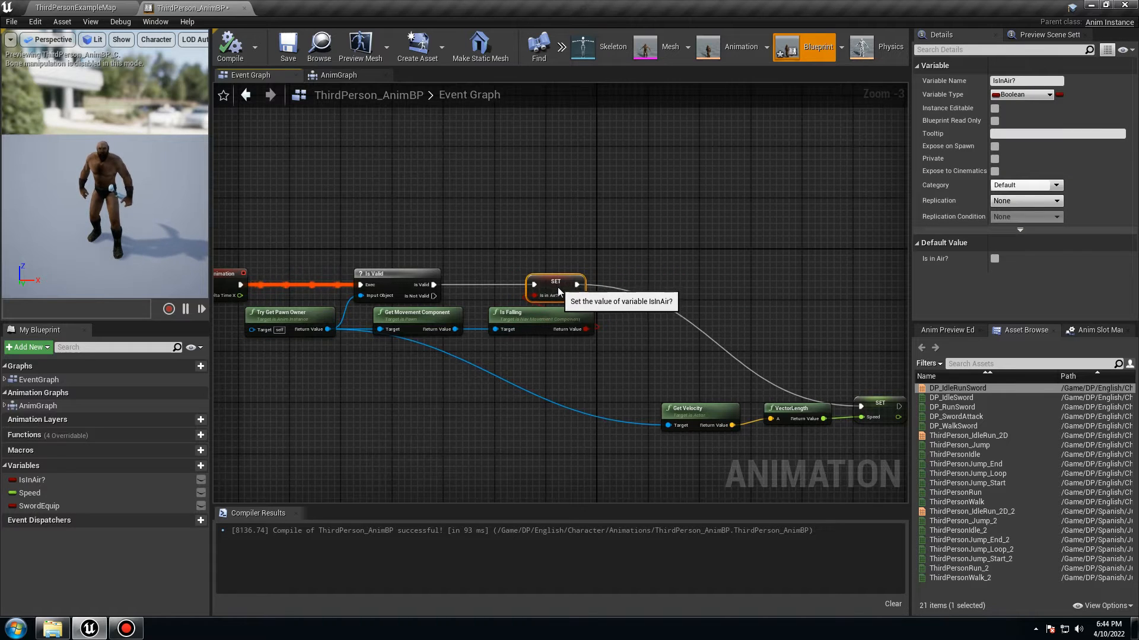
# Step: Place Get Velocity and VectorLength beneath the Is Falling row and move SET Speed next to SET Is in Air?
pyautogui.moveTo(641, 370); pyautogui.dragTo(402, 345, button='right')
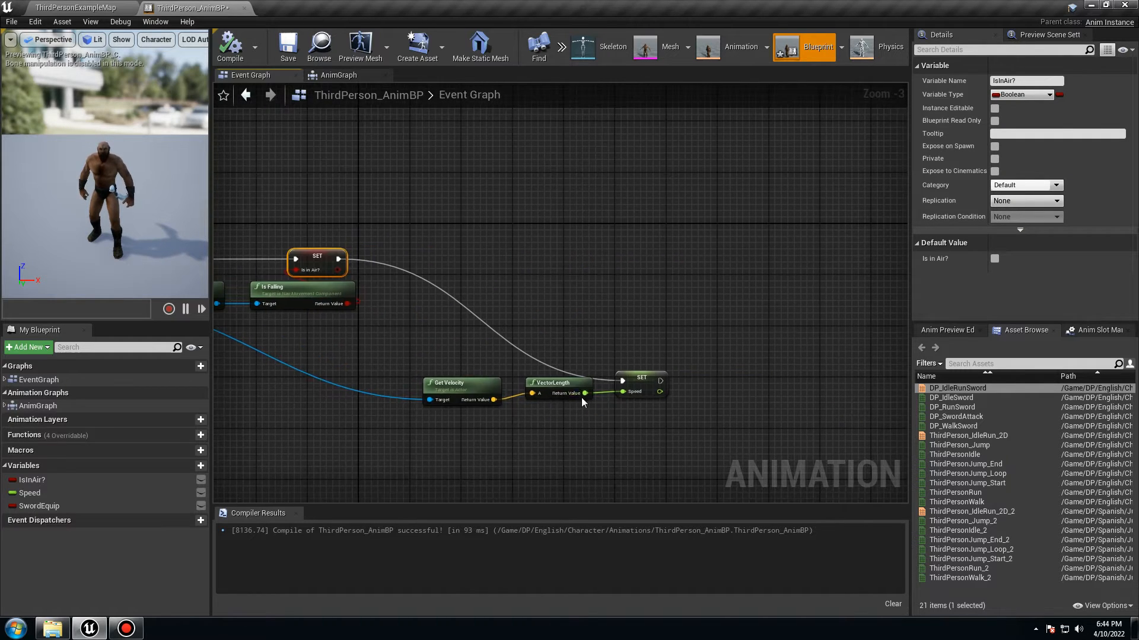
pyautogui.moveTo(670, 419); pyautogui.dragTo(470, 368)
pyautogui.moveTo(556, 379); pyautogui.dragTo(325, 332)
pyautogui.click(451, 285)
pyautogui.moveTo(451, 285); pyautogui.dragTo(550, 336, button='right')
pyautogui.moveTo(513, 382); pyautogui.dragTo(525, 311)
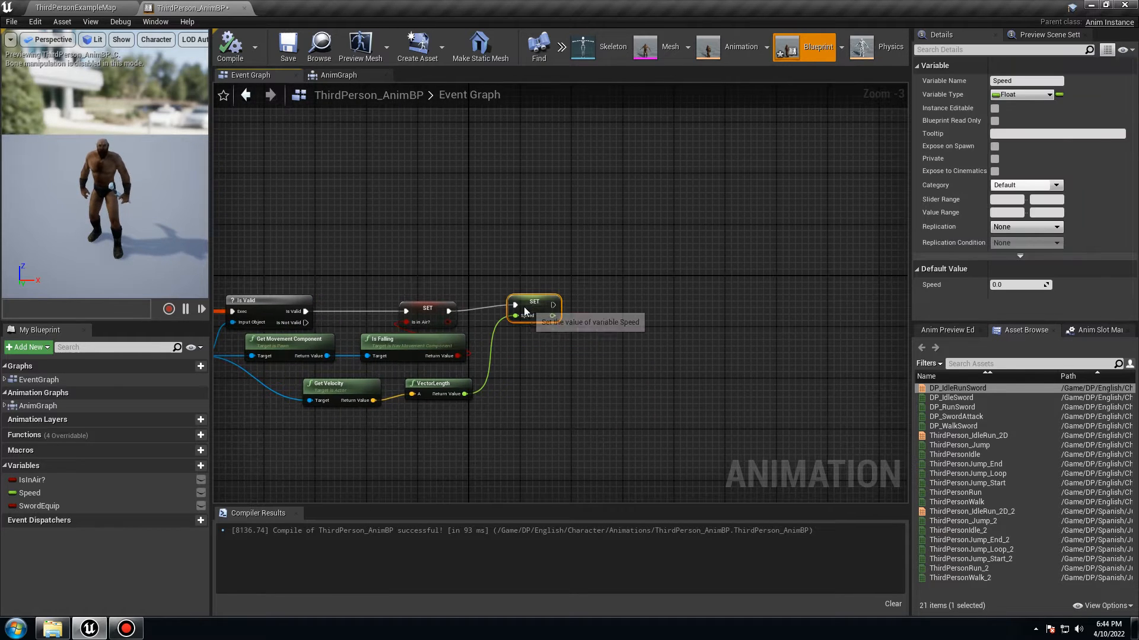
pyautogui.moveTo(488, 293); pyautogui.dragTo(562, 256, button='right')
pyautogui.scroll(3, 540, 279)
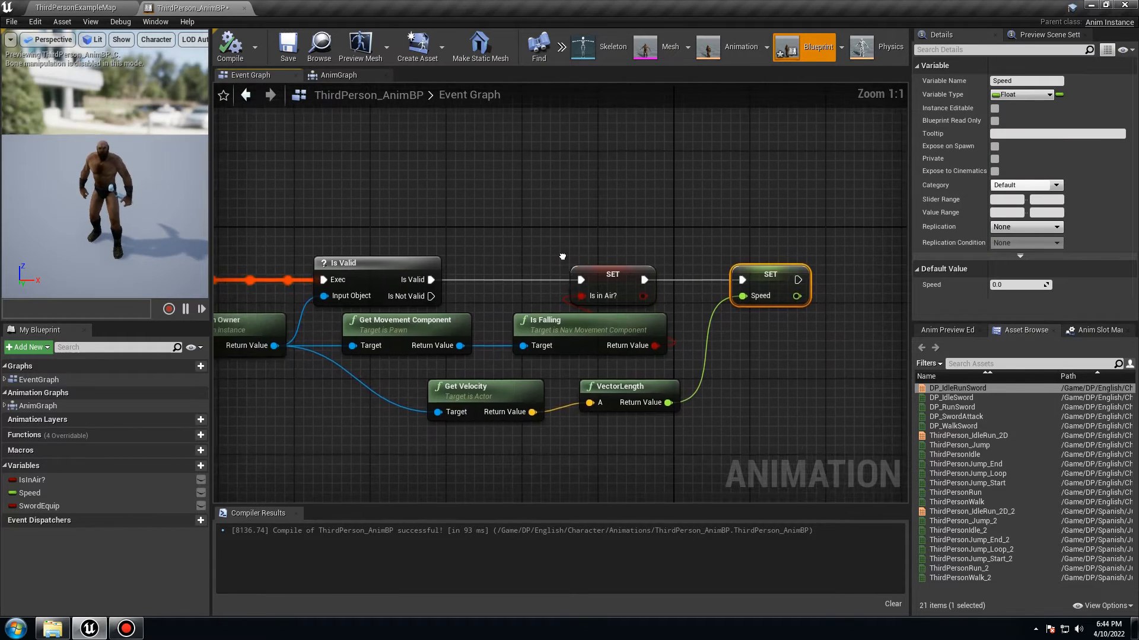
pyautogui.moveTo(239, 228); pyautogui.dragTo(365, 228, button='right')
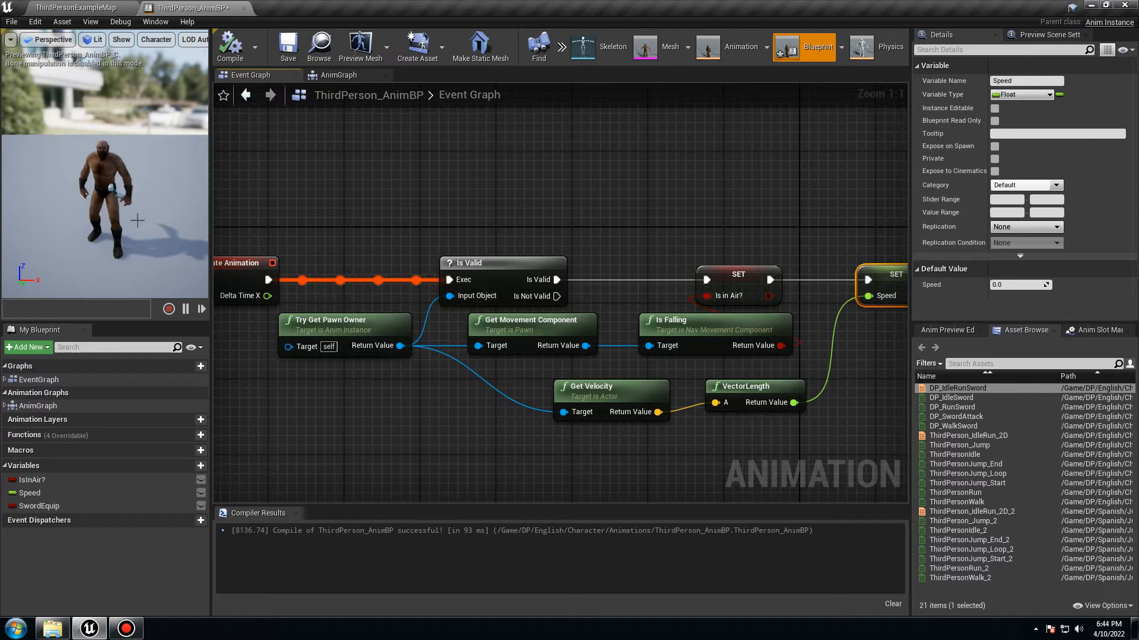
pyautogui.moveTo(308, 231); pyautogui.dragTo(406, 211, button='right')
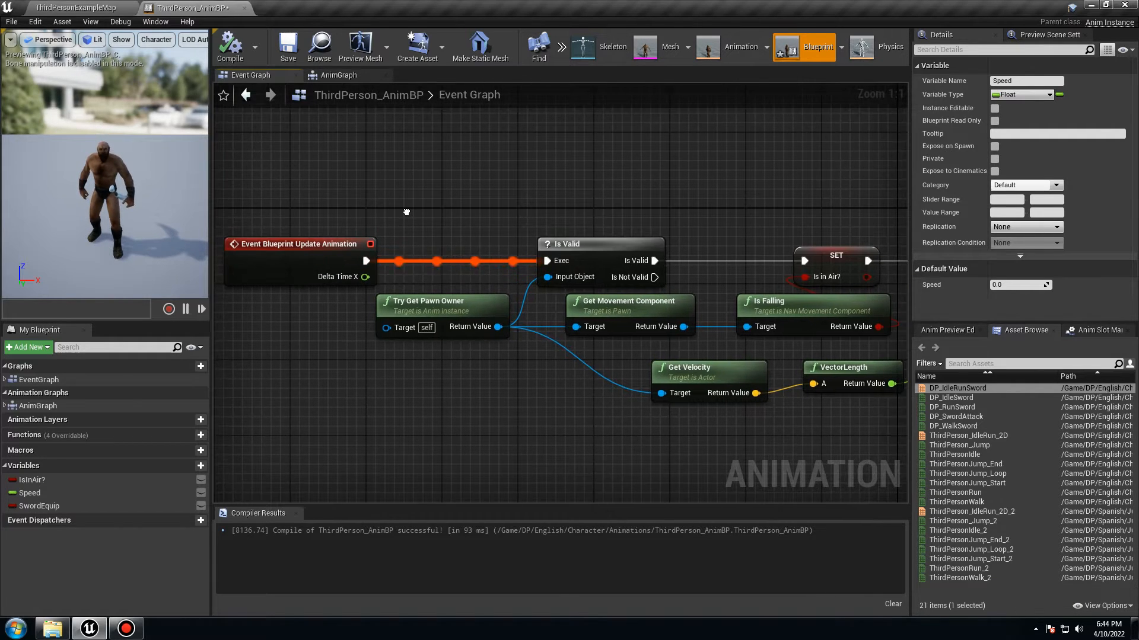
pyautogui.moveTo(366, 261); pyautogui.dragTo(548, 175)
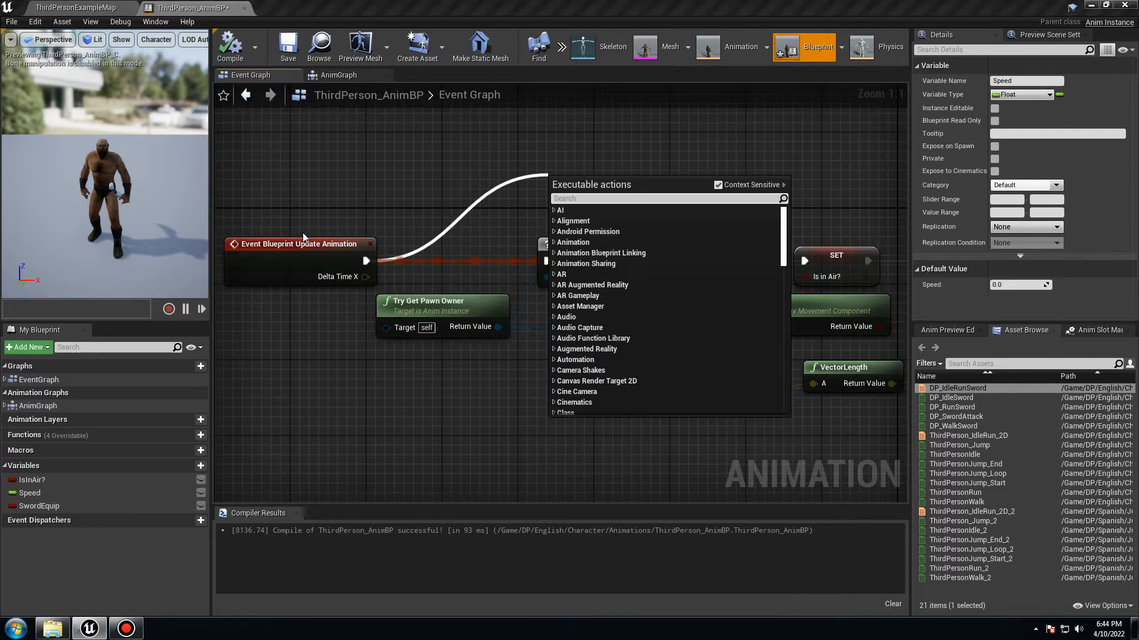
pyautogui.click(343, 207)
pyautogui.click(317, 244)
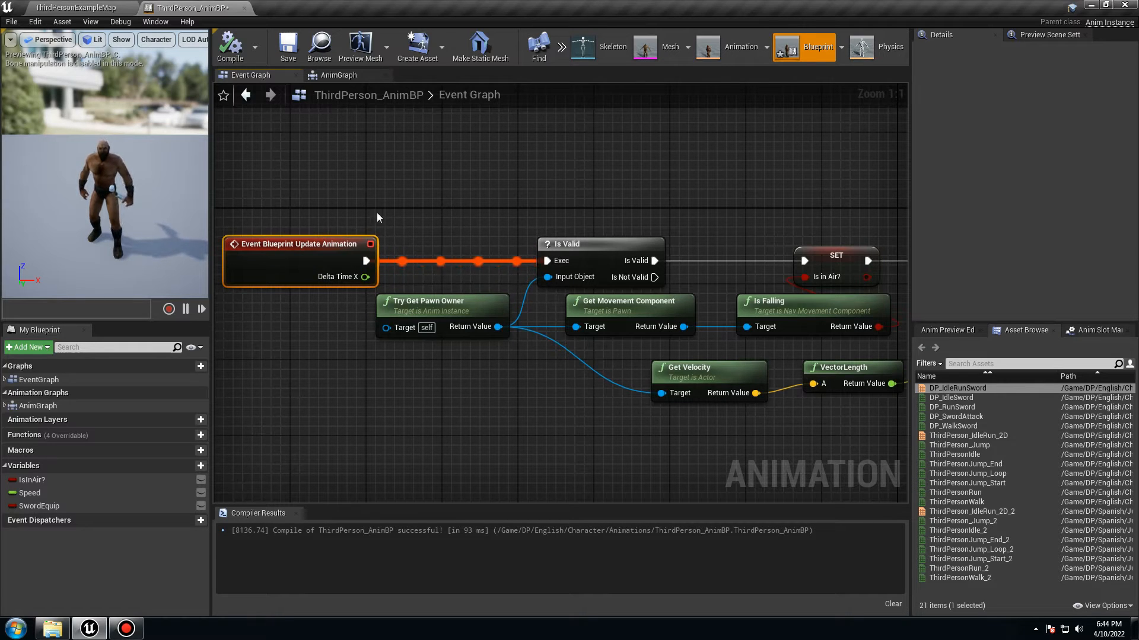
# Step: Add an Event Blueprint Begin Play node above Event Blueprint Update Animation
pyautogui.moveTo(479, 198); pyautogui.dragTo(506, 251, button='right')
pyautogui.moveTo(426, 227); pyautogui.dragTo(467, 282, button='right')
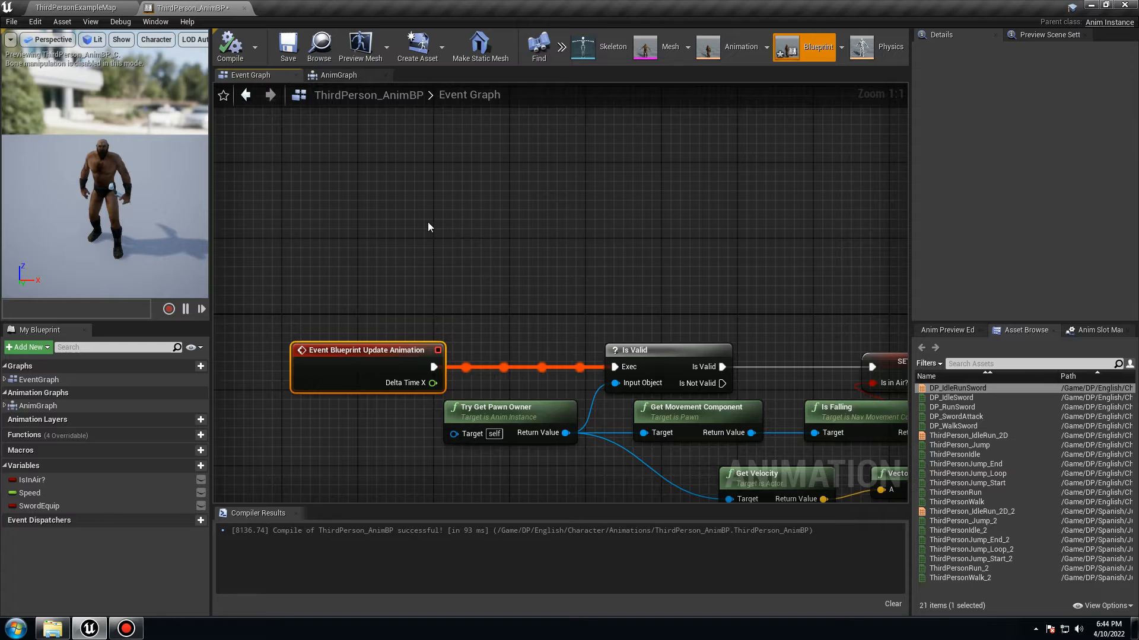
pyautogui.rightClick(430, 228)
pyautogui.write('be')
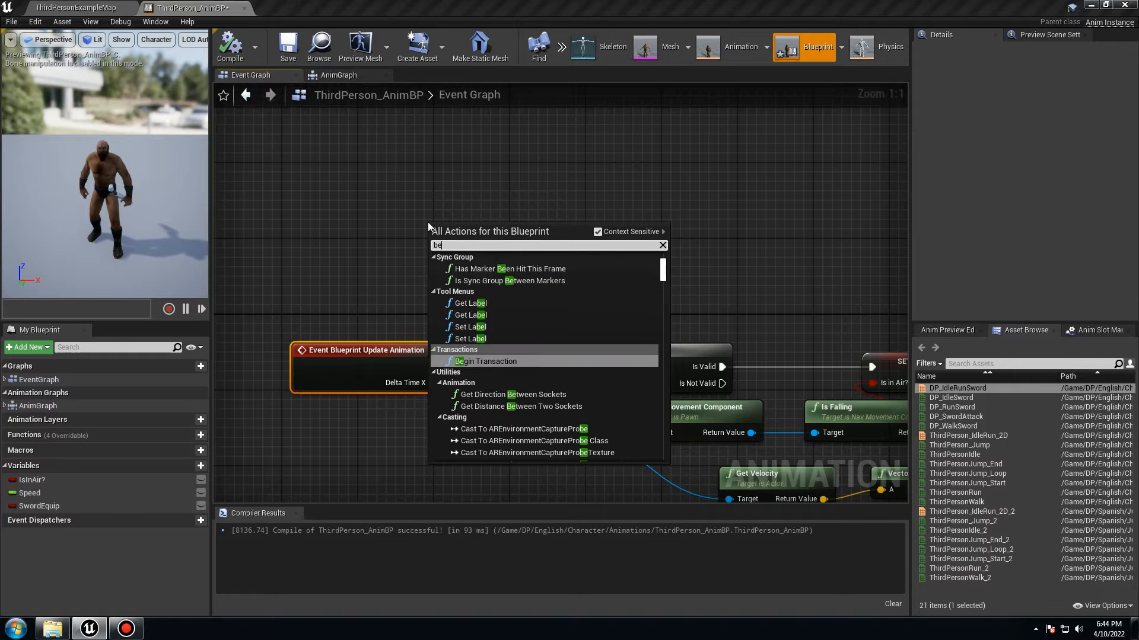
pyautogui.write('gin')
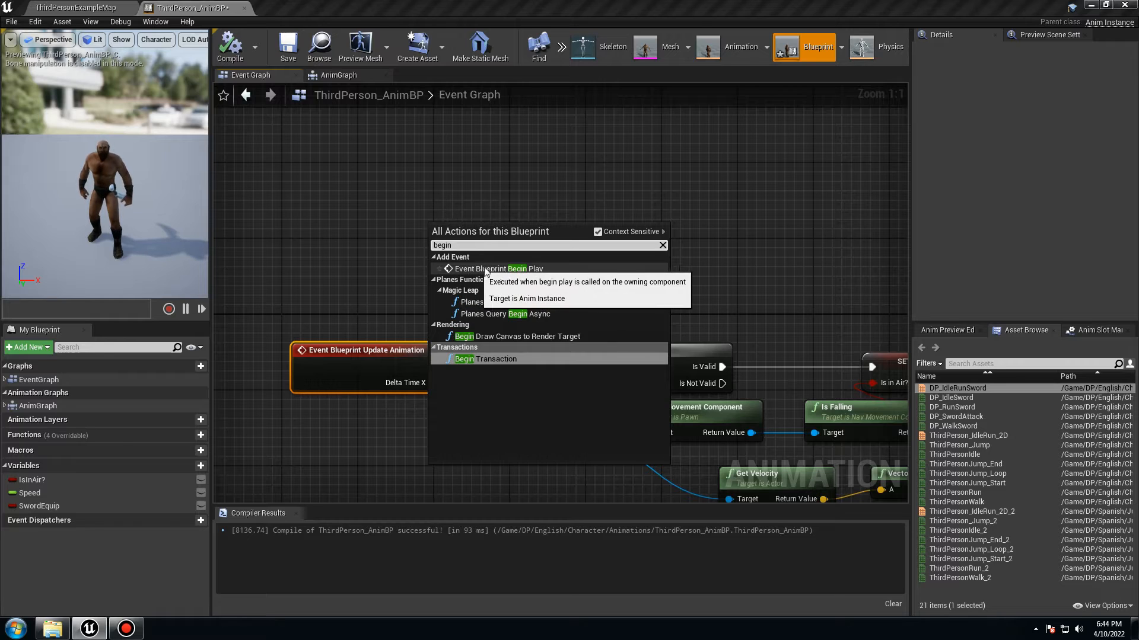
pyautogui.click(504, 270)
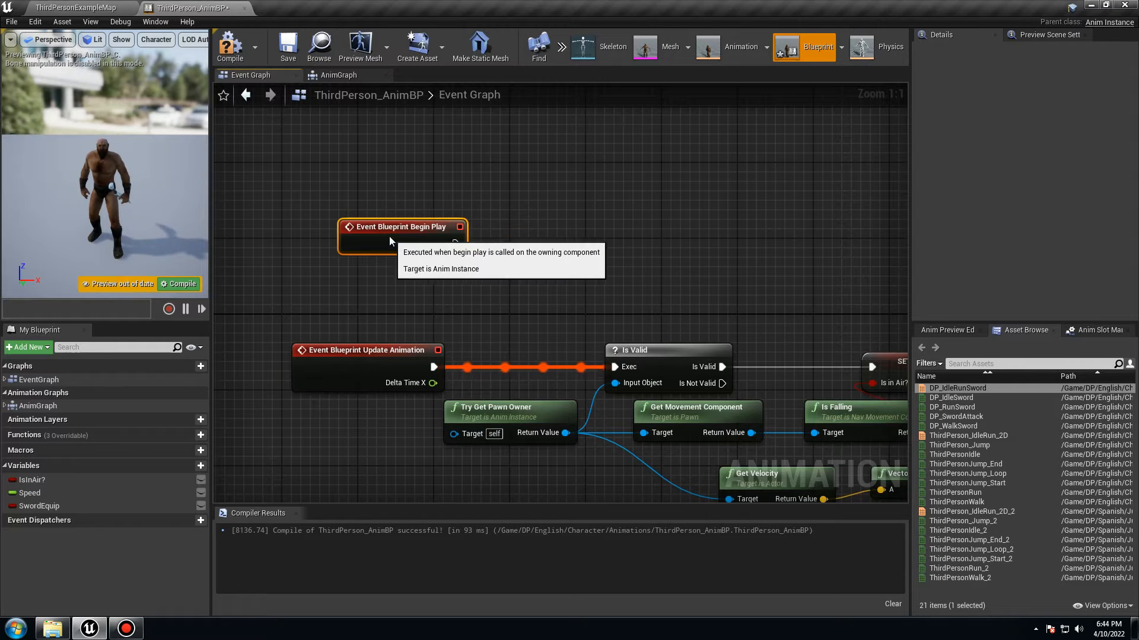
# Step: Connect Event Blueprint Begin Play to a new Cast To DP_EnglishPlayerController node and align the cast beside the event
pyautogui.moveTo(446, 234); pyautogui.dragTo(543, 238)
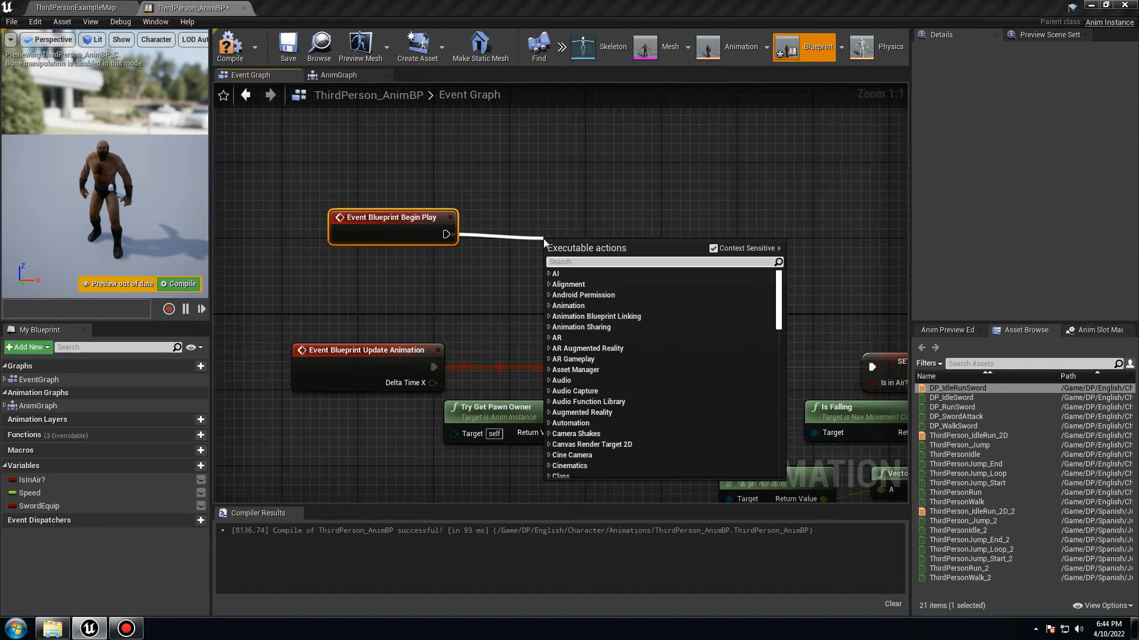
pyautogui.write('cast to')
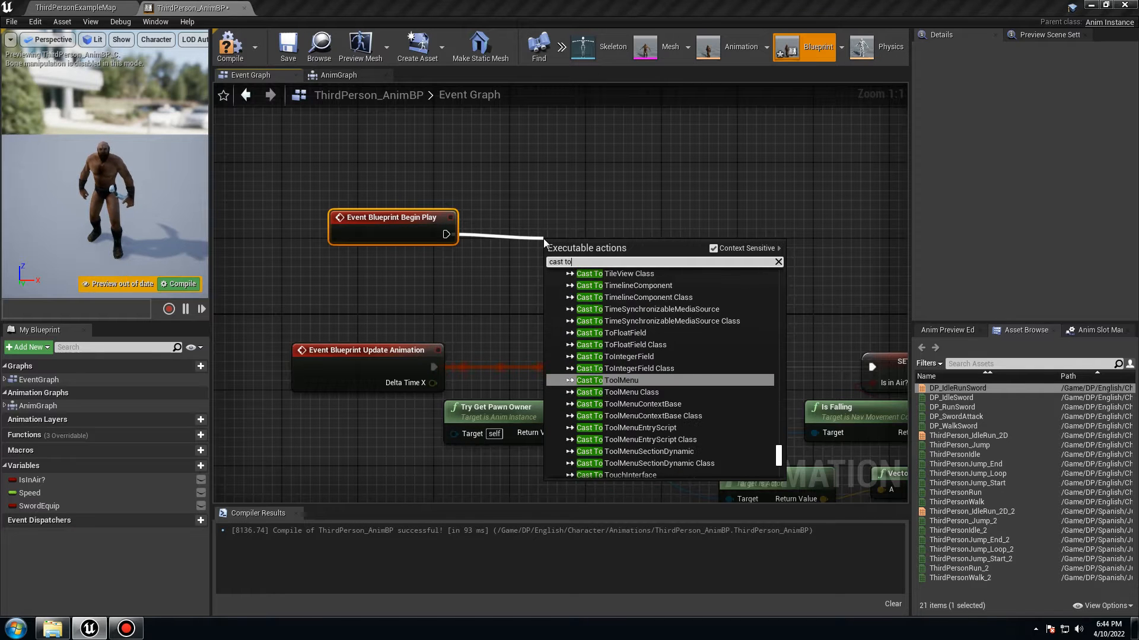
pyautogui.write(' dp')
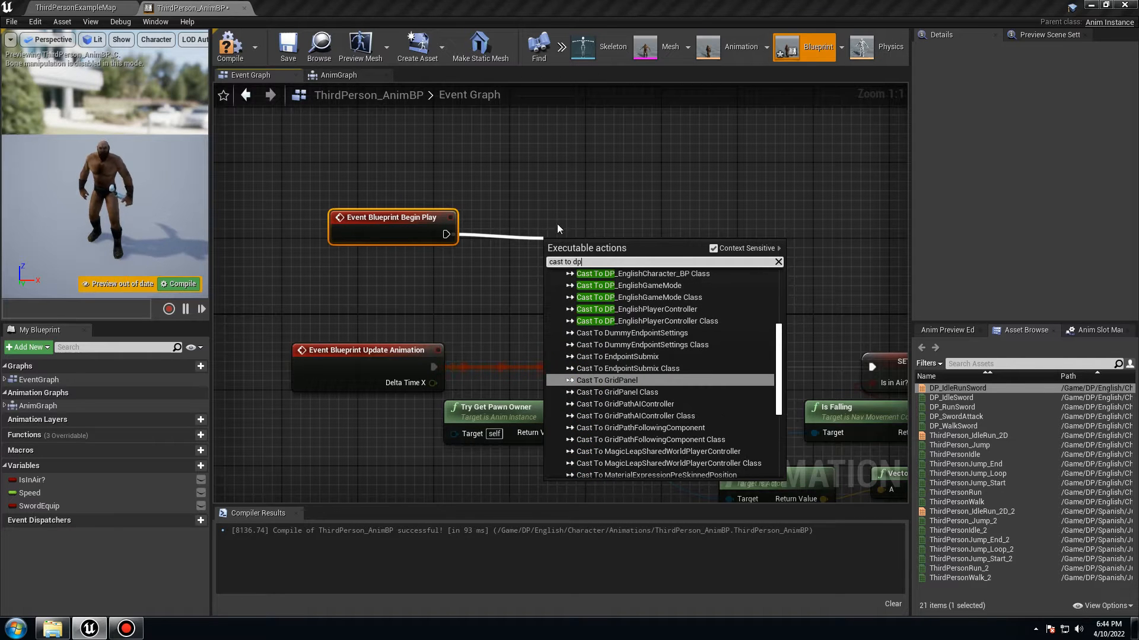
pyautogui.scroll(2, 628, 339)
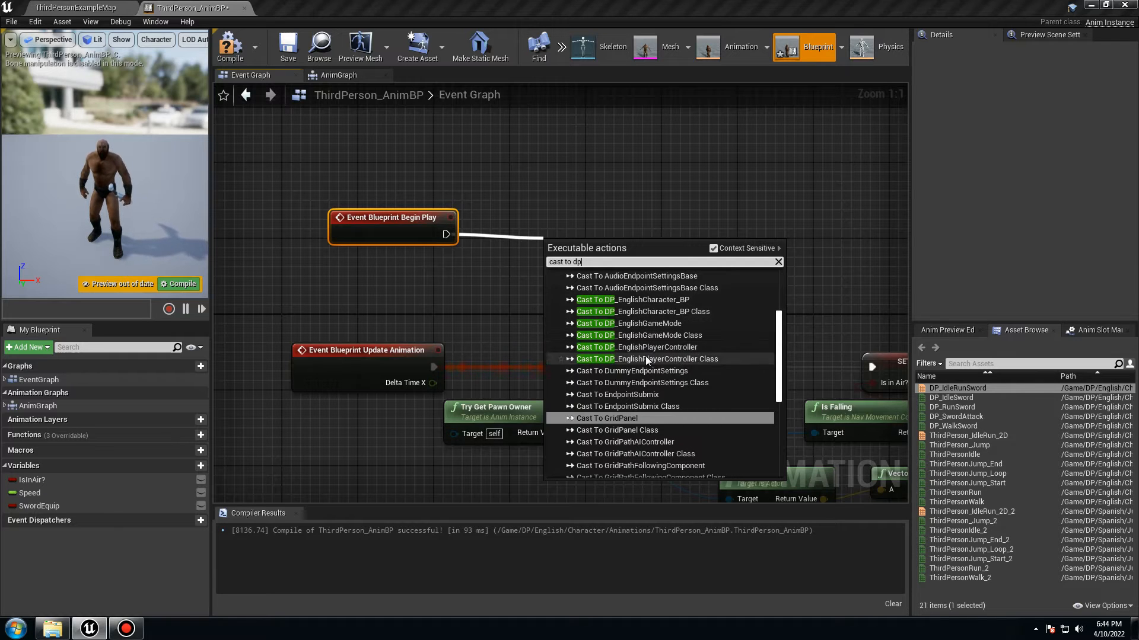
pyautogui.click(655, 349)
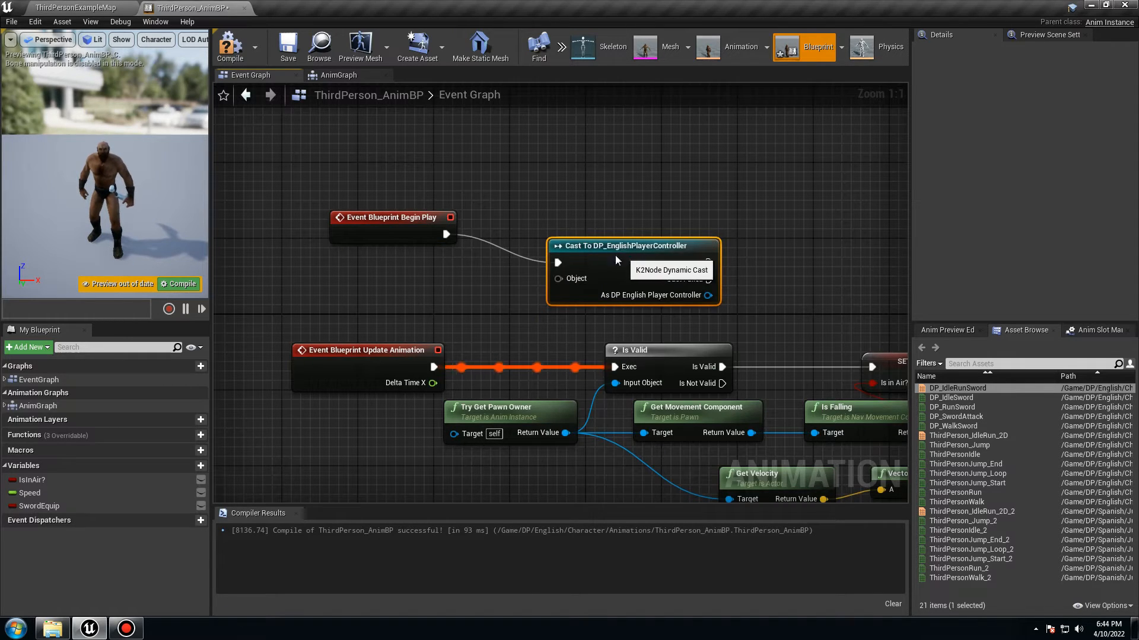
pyautogui.moveTo(625, 250); pyautogui.dragTo(568, 222)
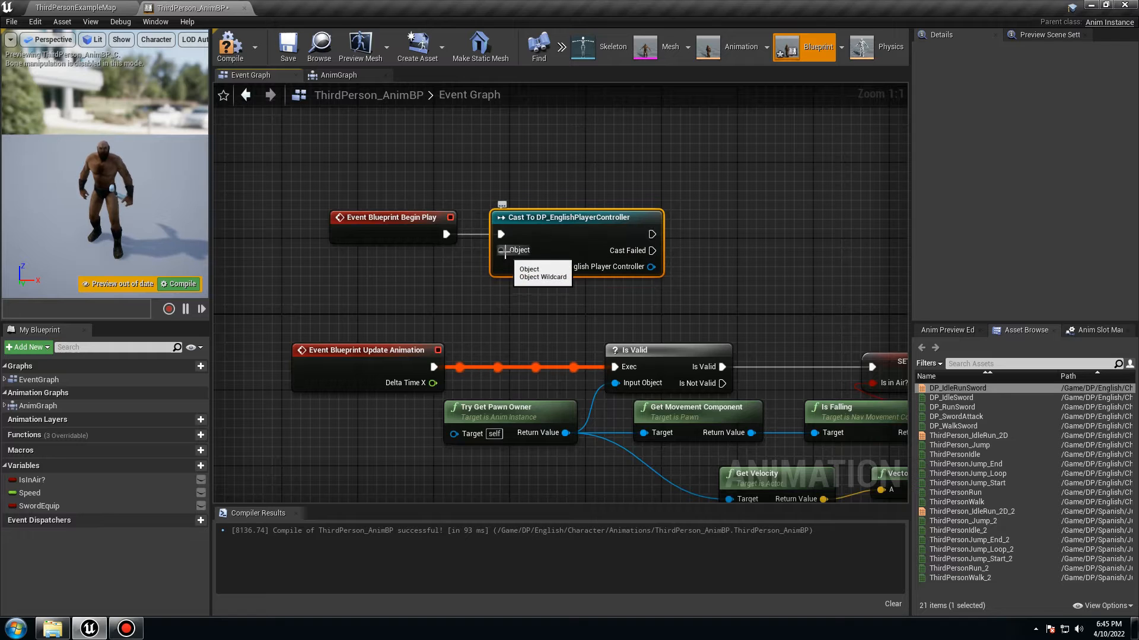
# Step: Feed a Get Player Controller node into the cast's Object input and promote its As DP English Player Controller output to a variable
pyautogui.moveTo(501, 250); pyautogui.dragTo(435, 272)
pyautogui.write('ge')
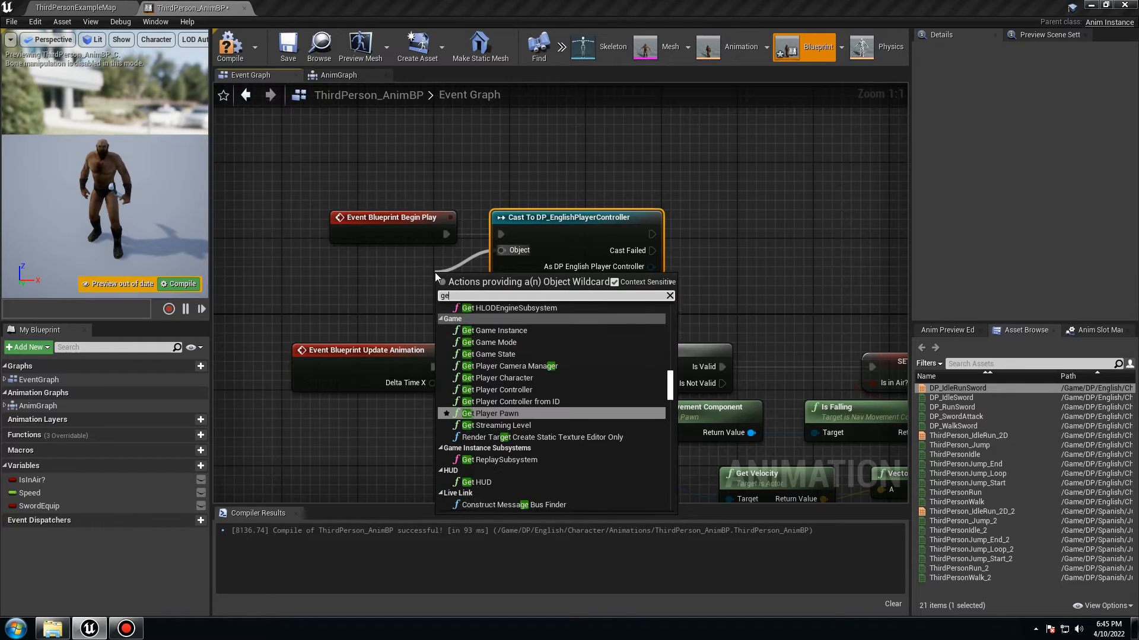
pyautogui.write('t play')
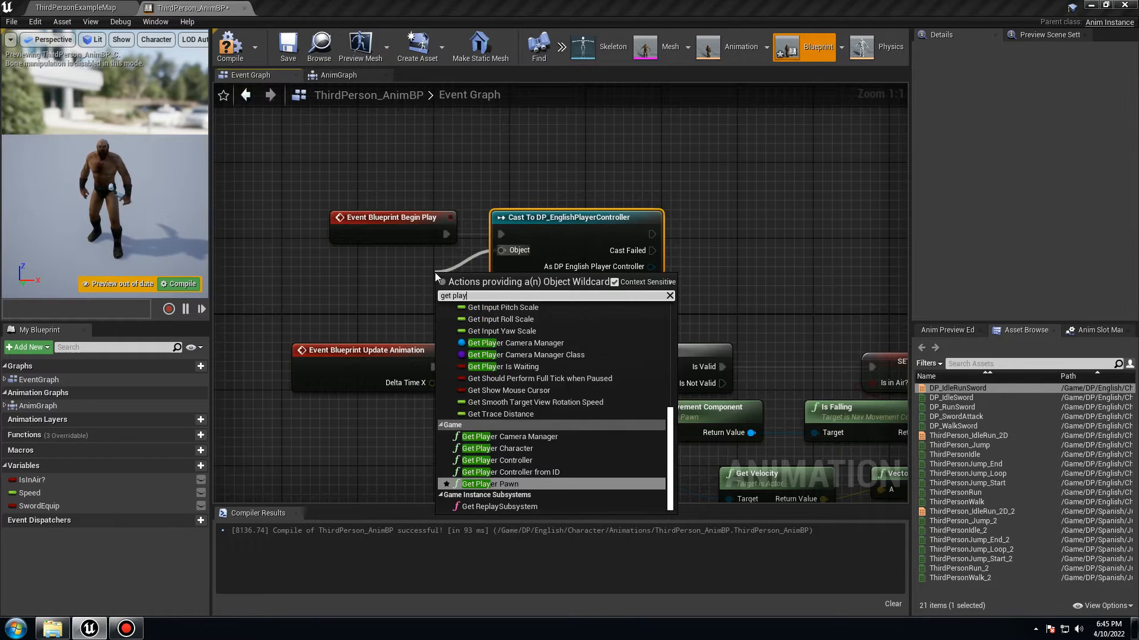
pyautogui.write('er contre')
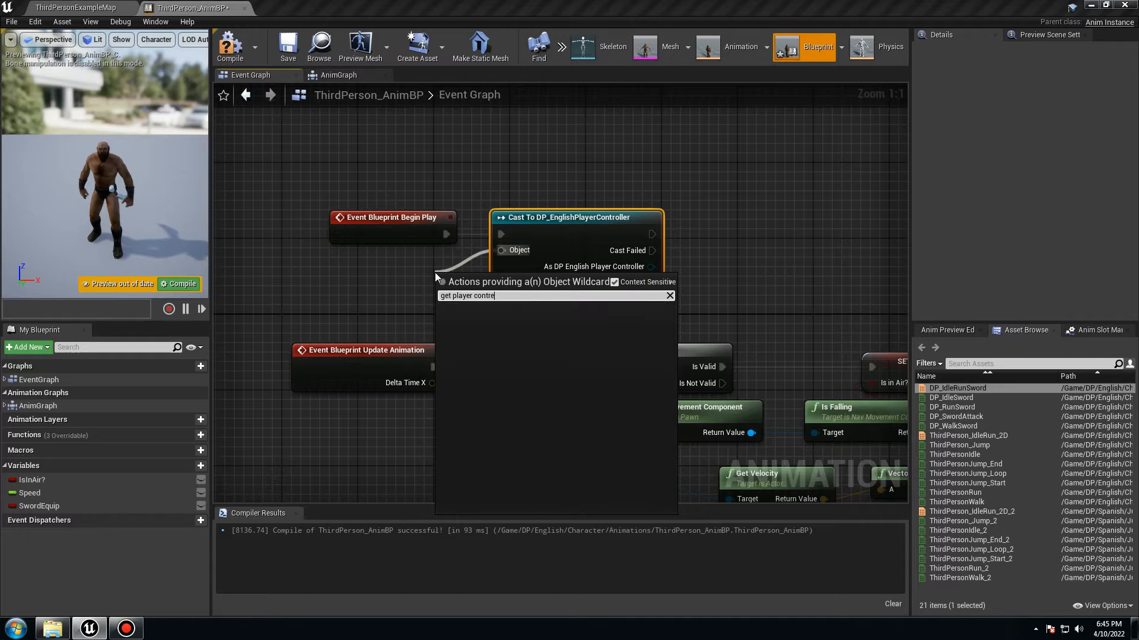
pyautogui.press('BackSpace')
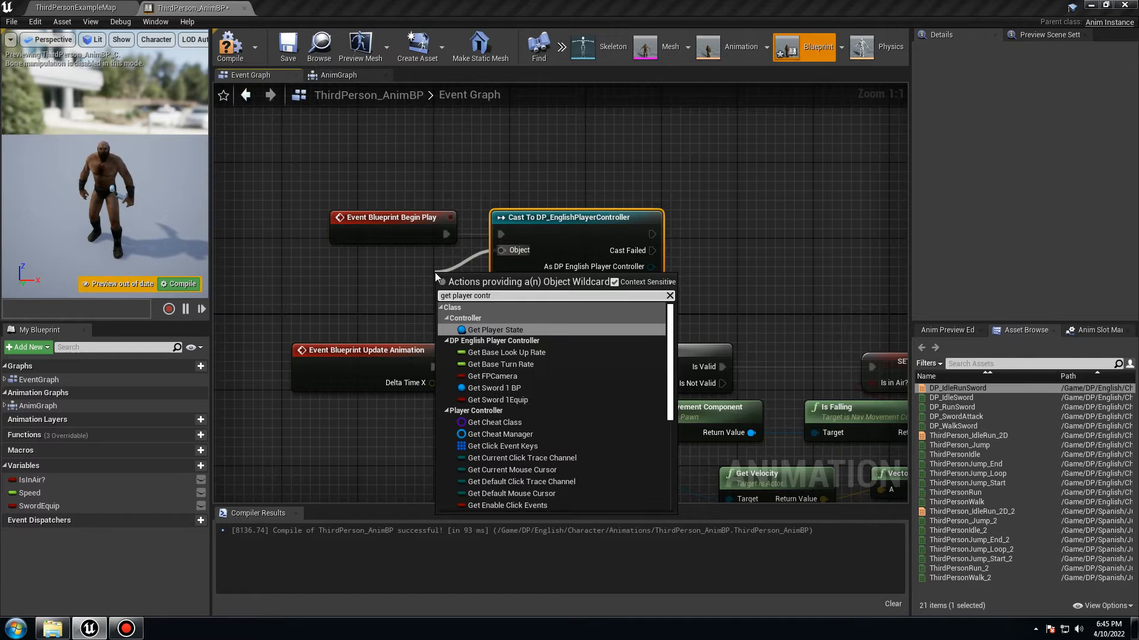
pyautogui.scroll(-3, 566, 421)
pyautogui.scroll(-2, 564, 427)
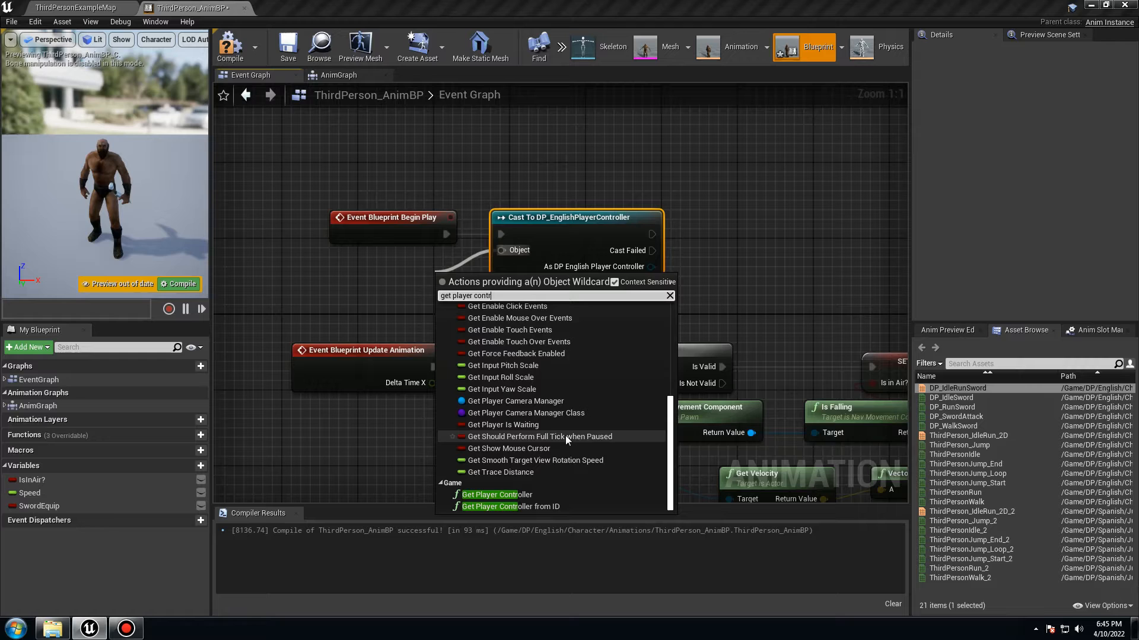
pyautogui.click(522, 492)
pyautogui.moveTo(479, 282); pyautogui.dragTo(355, 273)
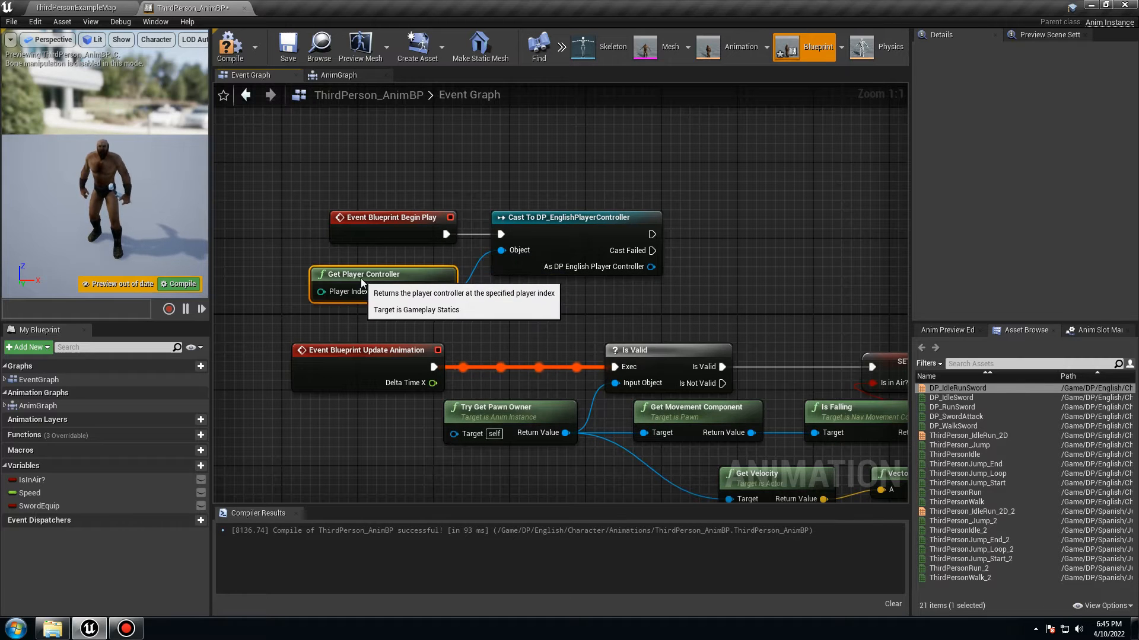
pyautogui.moveTo(650, 268); pyautogui.dragTo(741, 232)
pyautogui.click(765, 303)
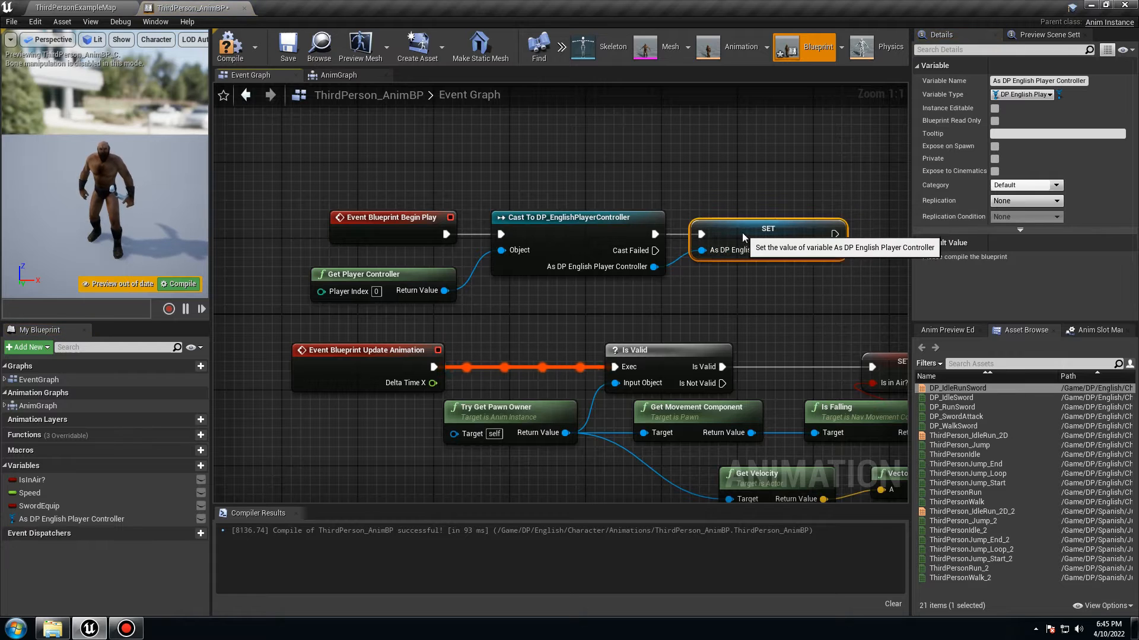
# Step: Collapse the Begin Play event, player controller, cast and SET nodes into a graph named BeginPlay, placed just above Event Blueprint Update Animation
pyautogui.moveTo(777, 300); pyautogui.dragTo(324, 189)
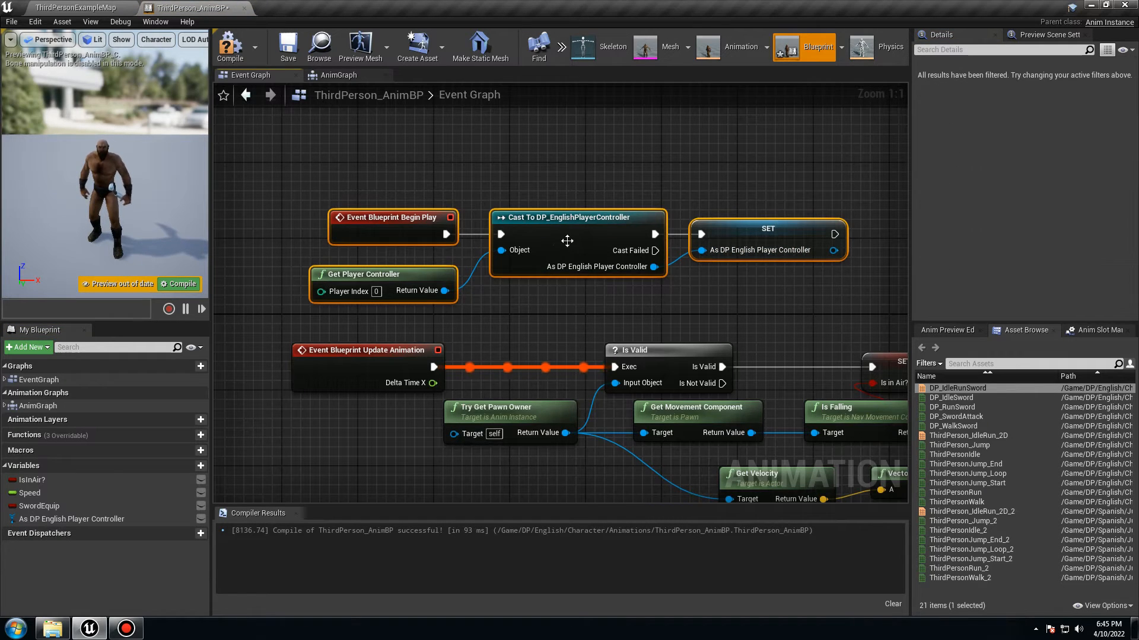
pyautogui.rightClick(566, 240)
pyautogui.click(604, 388)
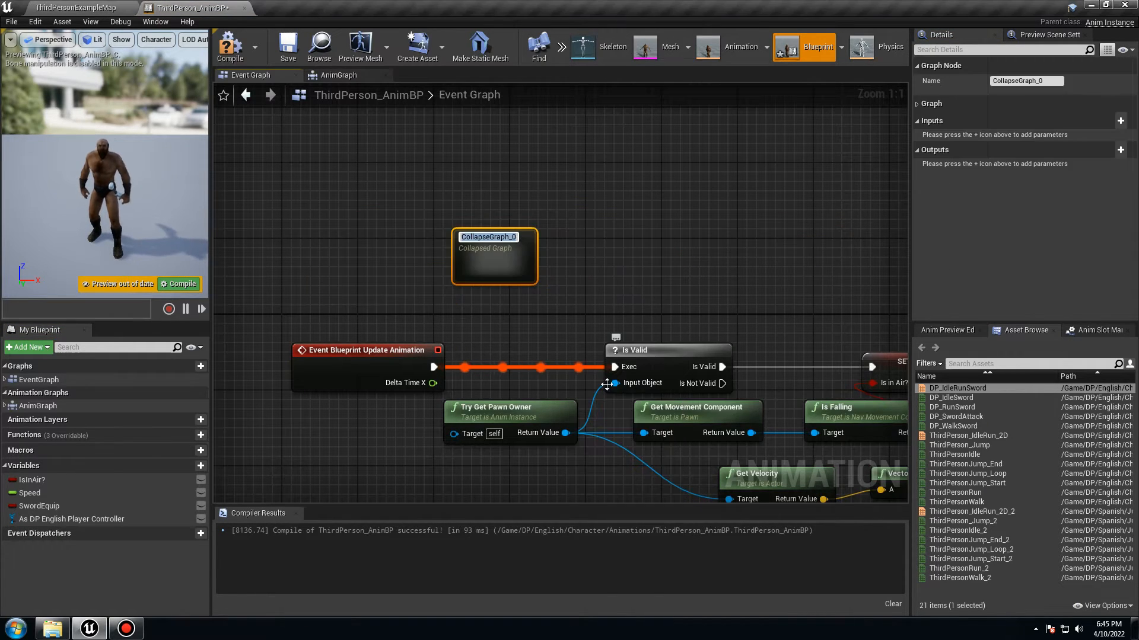
pyautogui.write('BeginPlay')
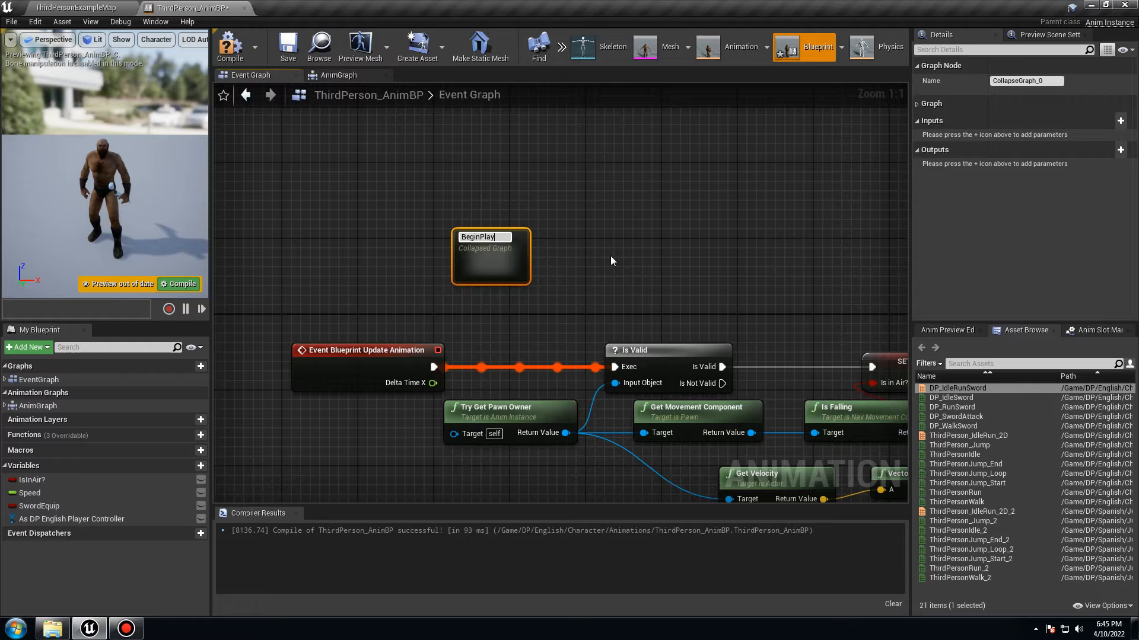
pyautogui.click(613, 261)
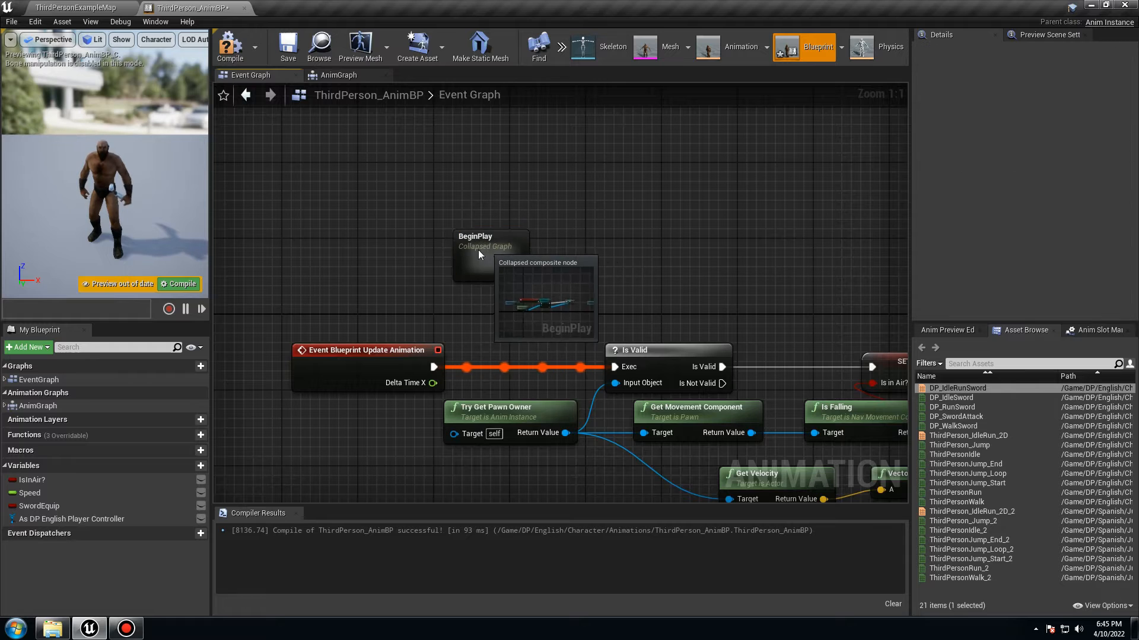
pyautogui.moveTo(498, 250); pyautogui.dragTo(336, 298)
pyautogui.click(457, 248)
pyautogui.moveTo(457, 248); pyautogui.dragTo(471, 261, button='right')
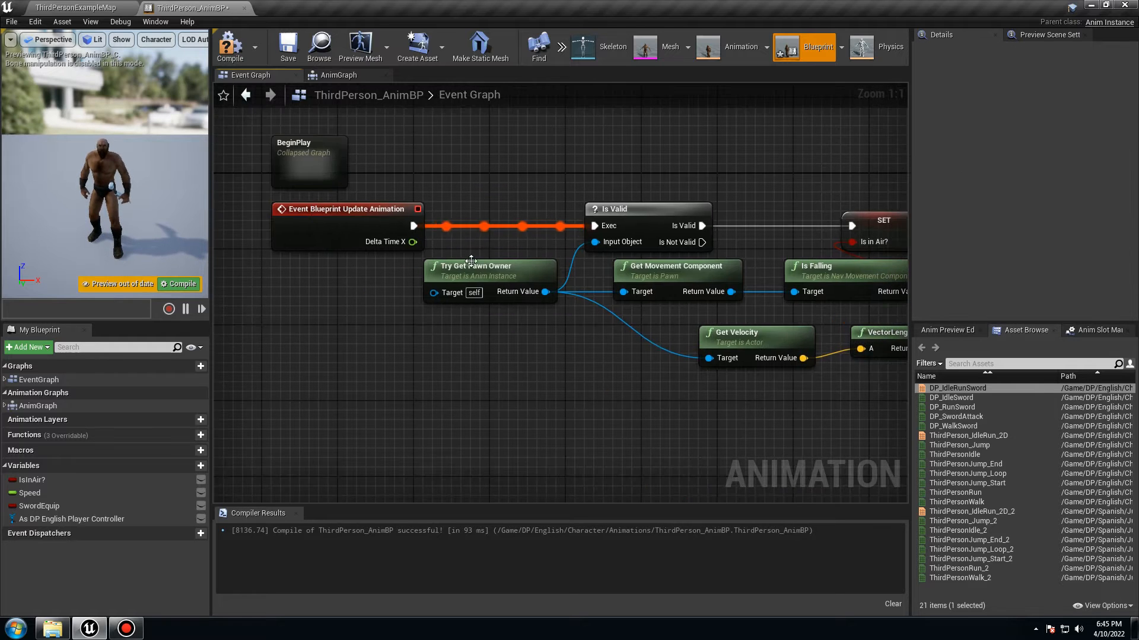
# Step: Add a getter for As DP English Player Controller below Try Get Pawn Owner and convert it to a validated get
pyautogui.moveTo(587, 342); pyautogui.dragTo(506, 387, button='right')
pyautogui.moveTo(106, 521); pyautogui.dragTo(288, 411)
pyautogui.click(298, 420)
pyautogui.rightClick(330, 422)
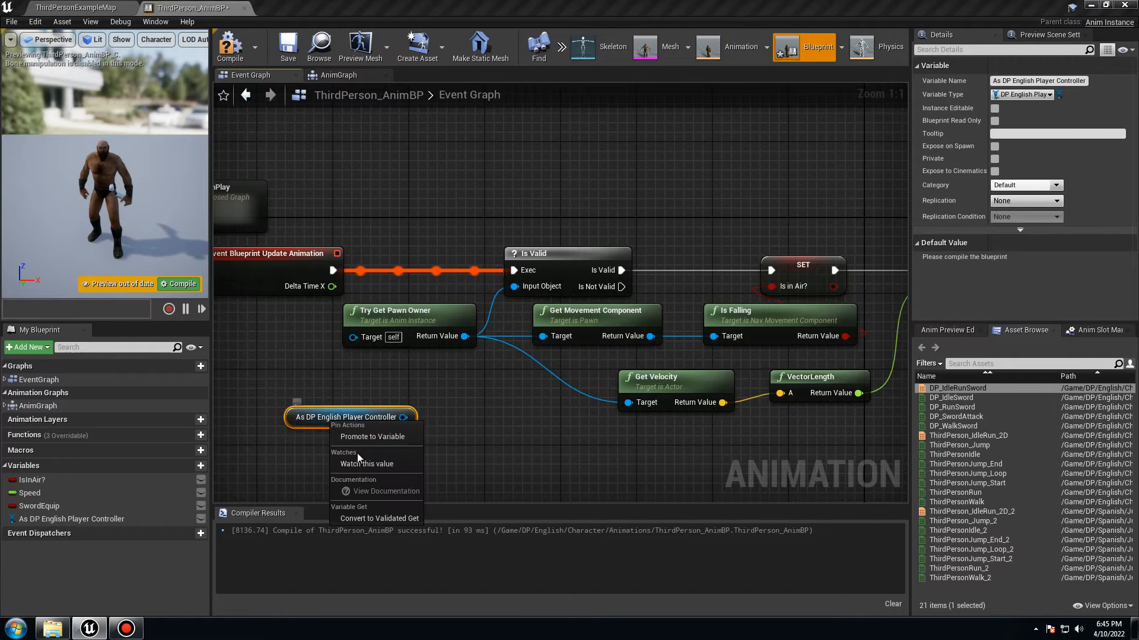
pyautogui.click(362, 515)
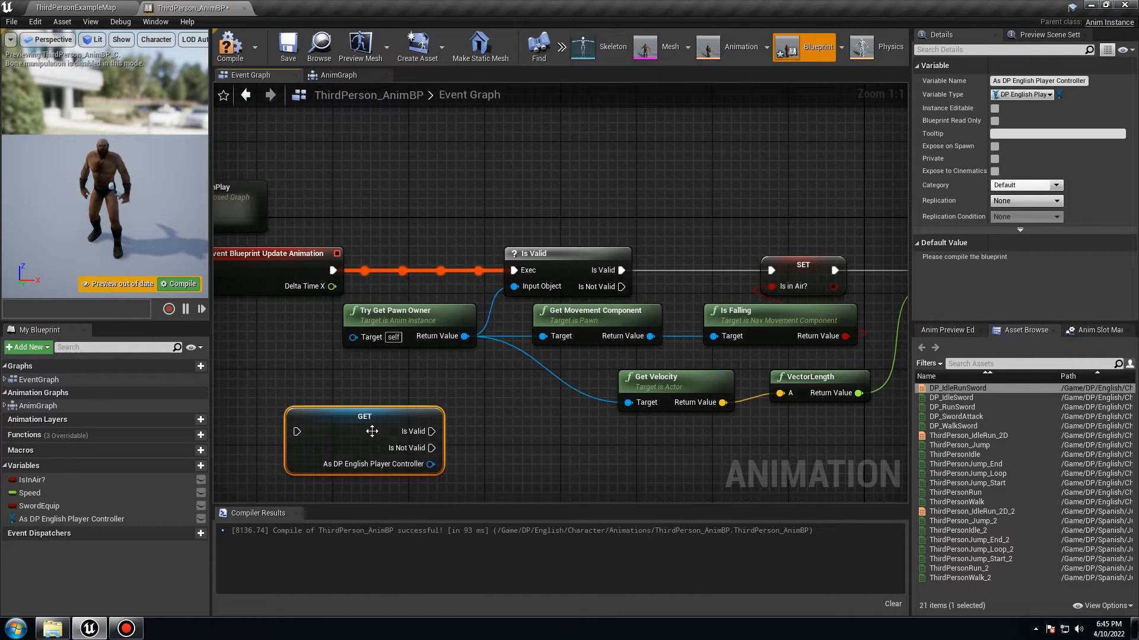
# Step: Place the validated GET after Event Blueprint Update Animation, move Try Get Pawn Owner beneath it, and connect the event's execution to the GET
pyautogui.moveTo(371, 430); pyautogui.dragTo(433, 272)
pyautogui.moveTo(464, 370); pyautogui.dragTo(426, 330, button='right')
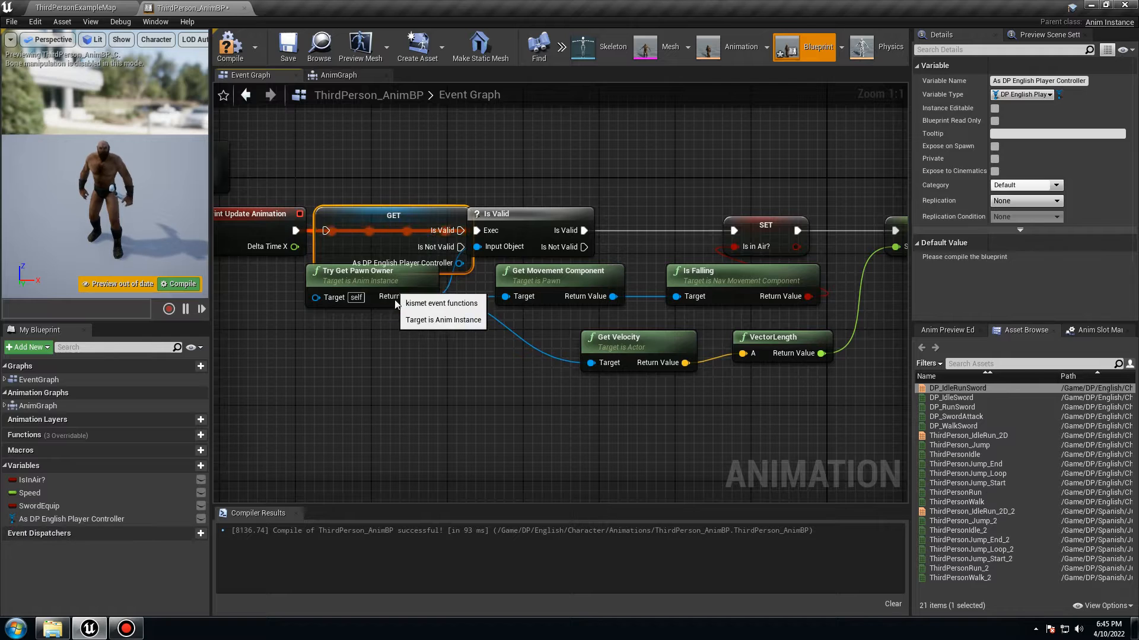
pyautogui.moveTo(396, 304); pyautogui.dragTo(425, 342)
pyautogui.moveTo(566, 406); pyautogui.dragTo(605, 426, button='right')
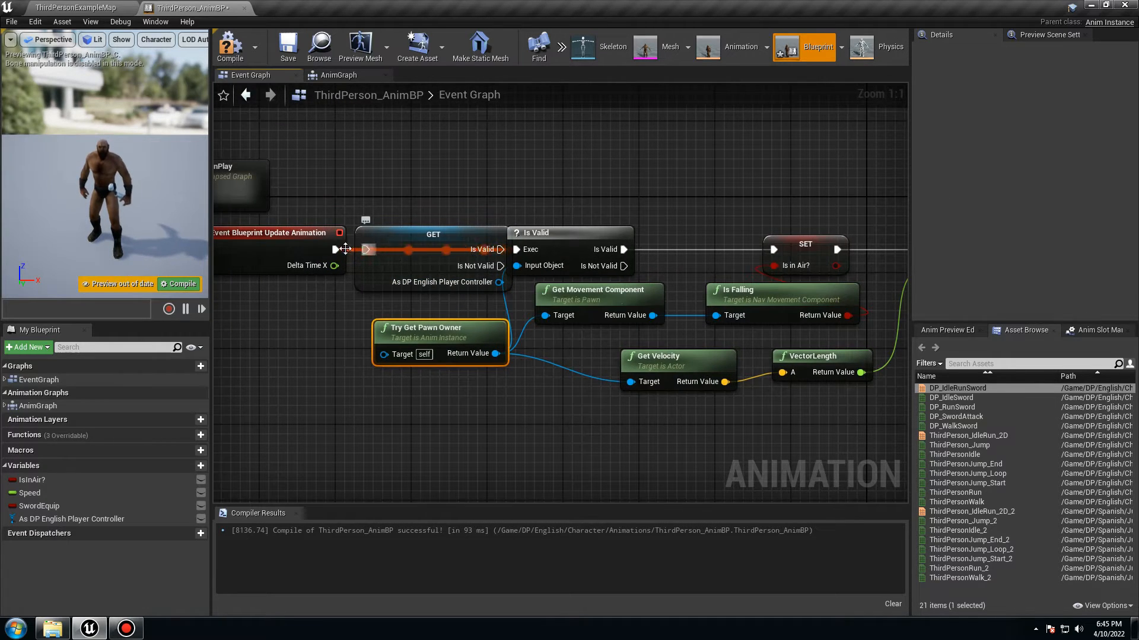
pyautogui.moveTo(372, 253); pyautogui.dragTo(367, 250)
# Step: Shift the Is Valid, movement, velocity and SET nodes away from the GET and connect its Is Valid output to the Is Valid node
pyautogui.scroll(-3, 368, 249)
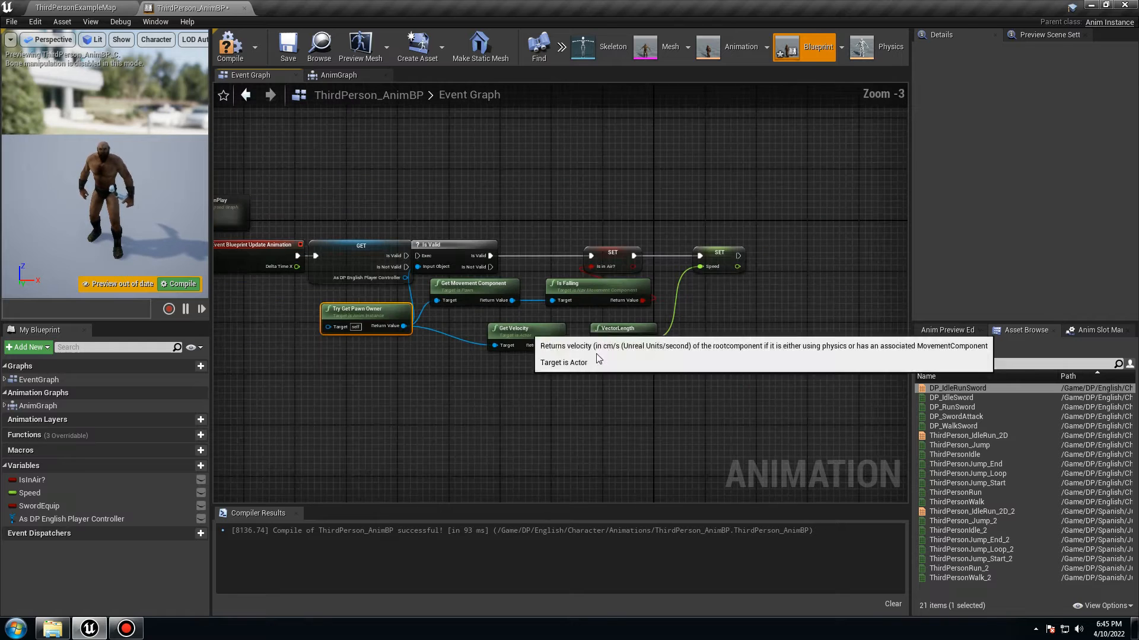
pyautogui.moveTo(830, 362); pyautogui.dragTo(498, 256)
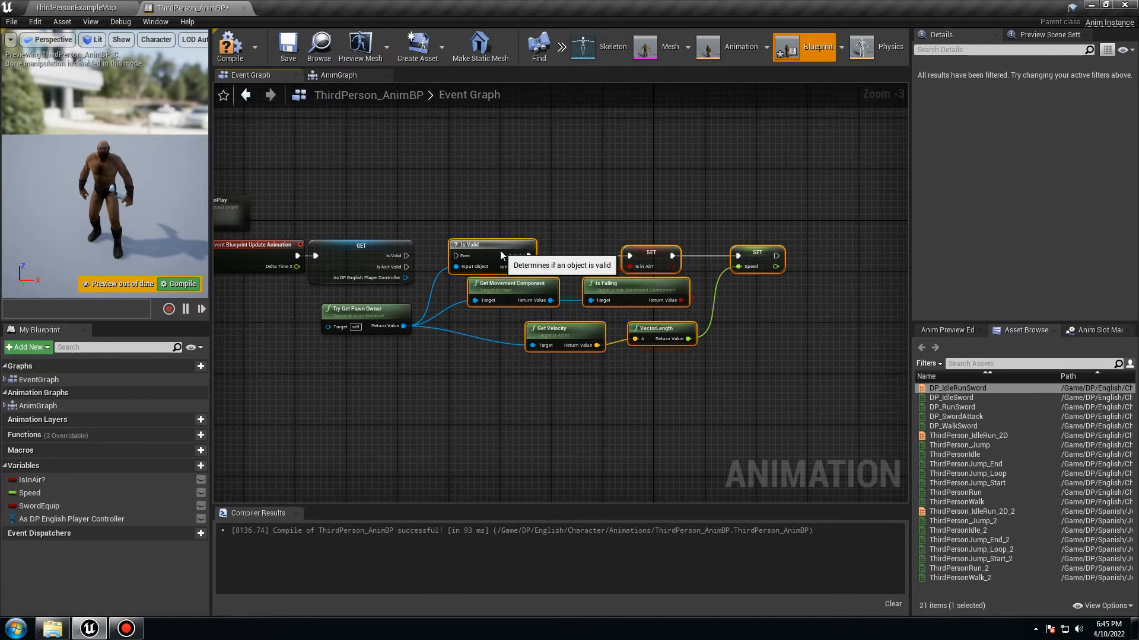
pyautogui.scroll(3, 475, 228)
pyautogui.moveTo(376, 274); pyautogui.dragTo(451, 276)
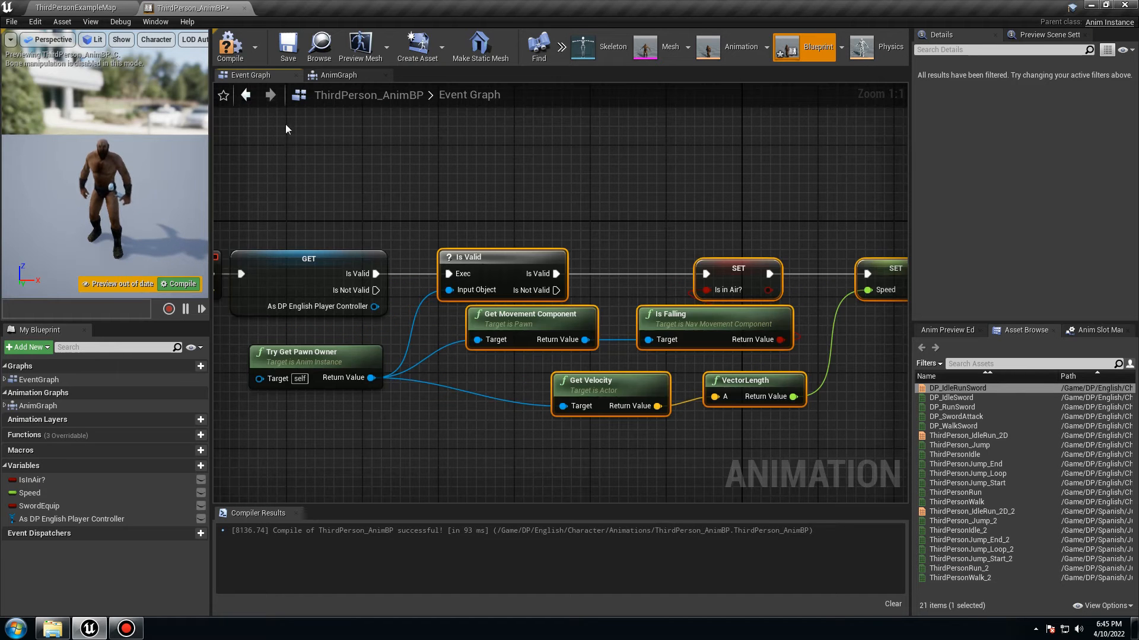
# Step: Compile and save the animation blueprint, and lower Try Get Pawn Owner to line up with Get Velocity
pyautogui.click(234, 59)
pyautogui.click(289, 50)
pyautogui.moveTo(537, 163); pyautogui.dragTo(534, 104, button='right')
pyautogui.moveTo(301, 288); pyautogui.dragTo(312, 317)
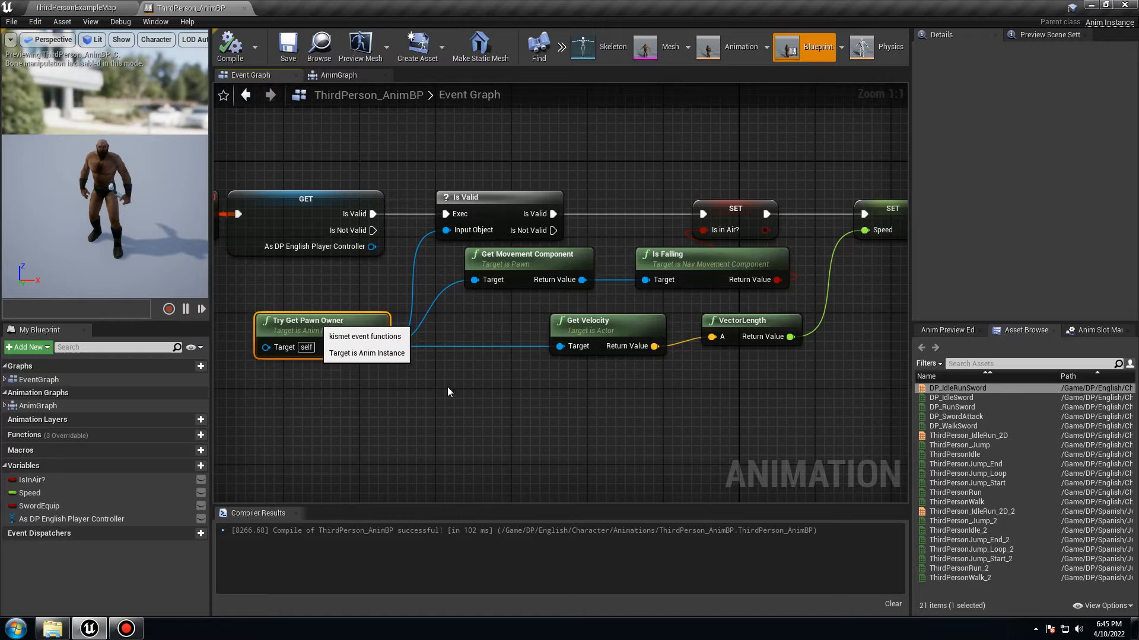
pyautogui.click(449, 391)
# Step: Add a getter for As DP English Player Controller beneath the SET Speed node
pyautogui.moveTo(698, 449); pyautogui.dragTo(543, 420, button='right')
pyautogui.moveTo(685, 360); pyautogui.dragTo(581, 409, button='right')
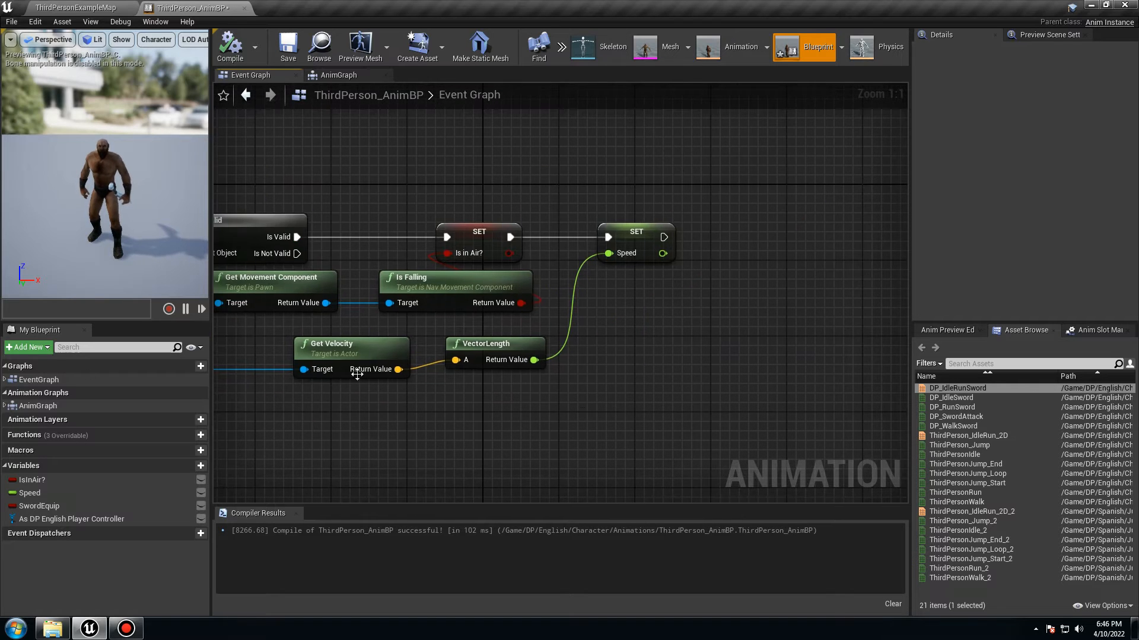
pyautogui.moveTo(65, 519); pyautogui.dragTo(621, 297)
pyautogui.click(658, 312)
pyautogui.moveTo(633, 314); pyautogui.dragTo(471, 391, button='right')
pyautogui.moveTo(471, 391); pyautogui.dragTo(442, 382)
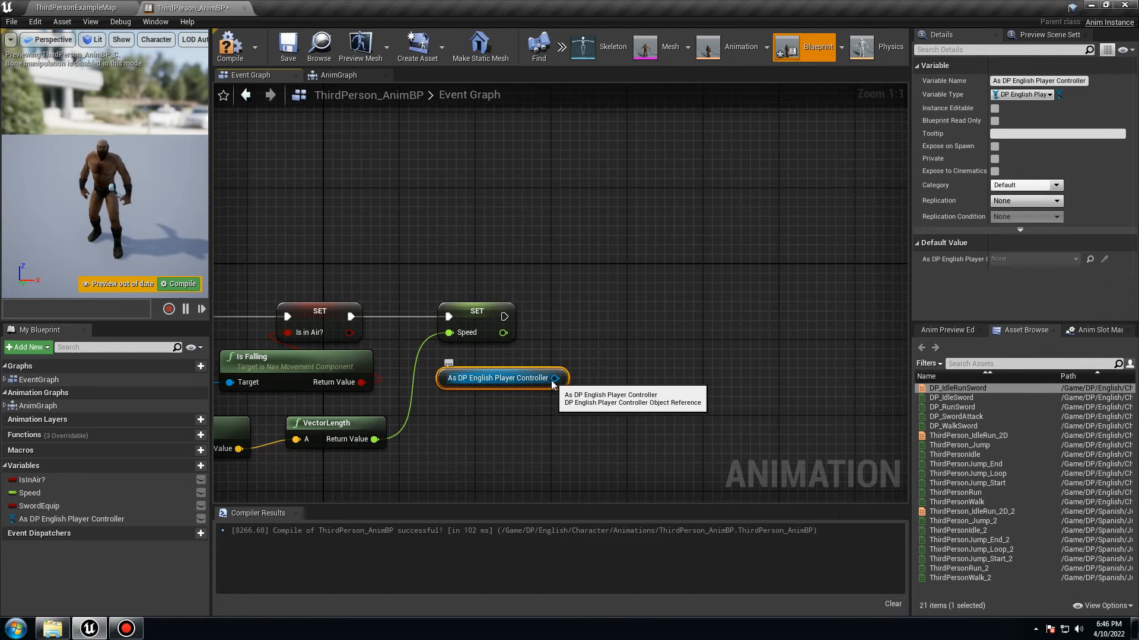
# Step: Create a Get Sword 1Equip node from the As DP English Player Controller getter and place it right beside the getter
pyautogui.moveTo(557, 385); pyautogui.dragTo(595, 379)
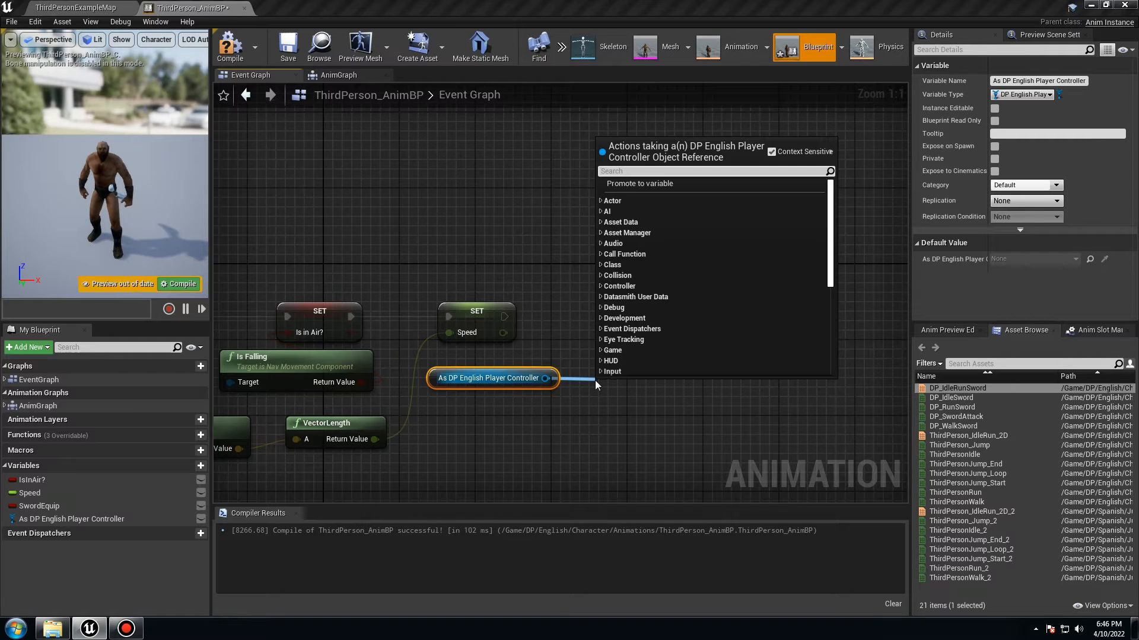
pyautogui.write('get equ')
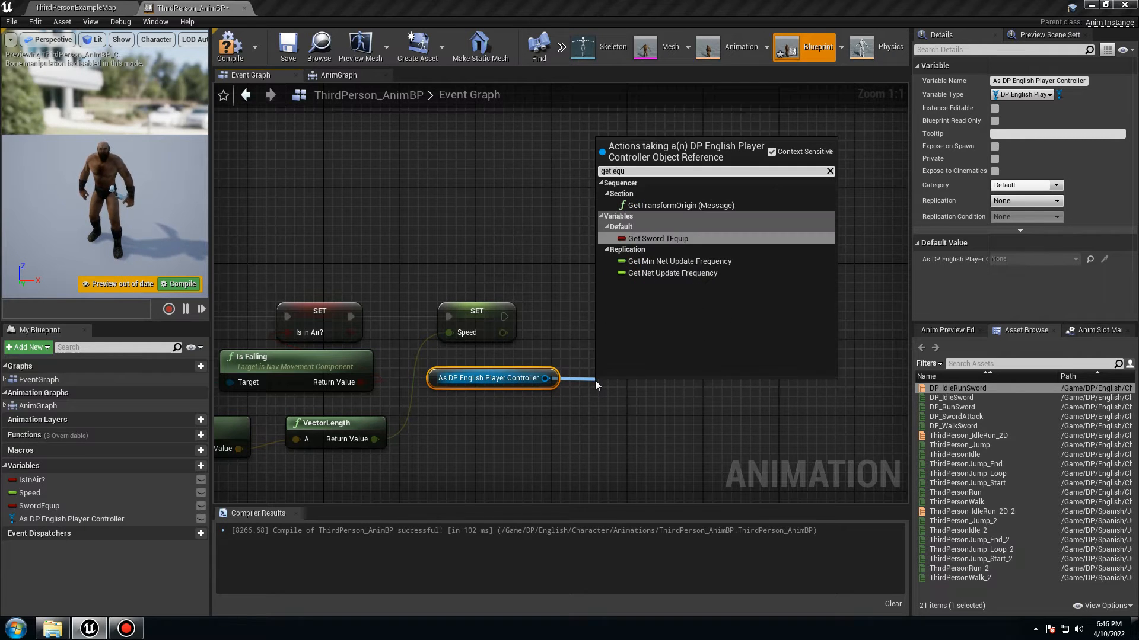
pyautogui.write('ip')
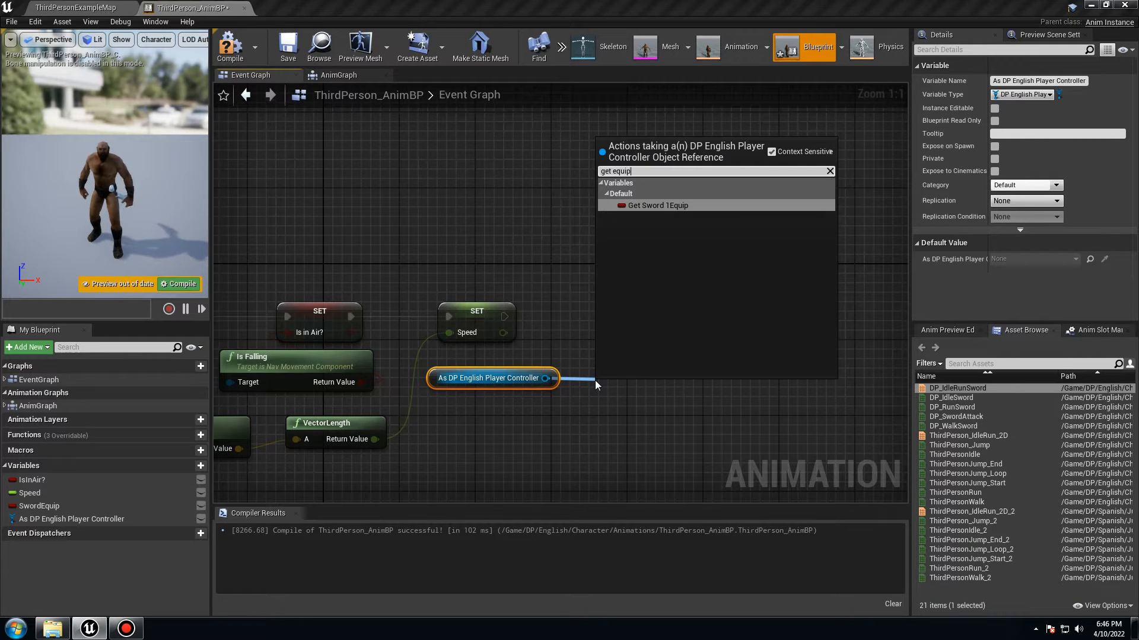
pyautogui.click(674, 208)
pyautogui.moveTo(648, 394); pyautogui.dragTo(611, 385)
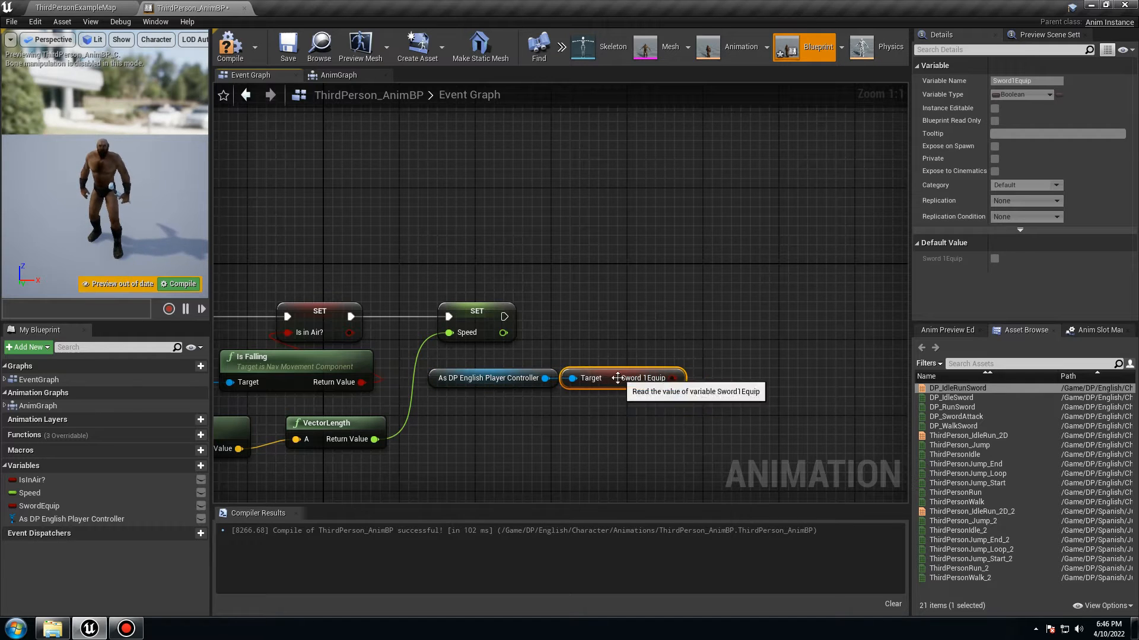
# Step: Add a SET SwordEquip node after SET Speed, connect its execution and feed it from Sword 1Equip
pyautogui.moveTo(39, 506); pyautogui.dragTo(738, 321)
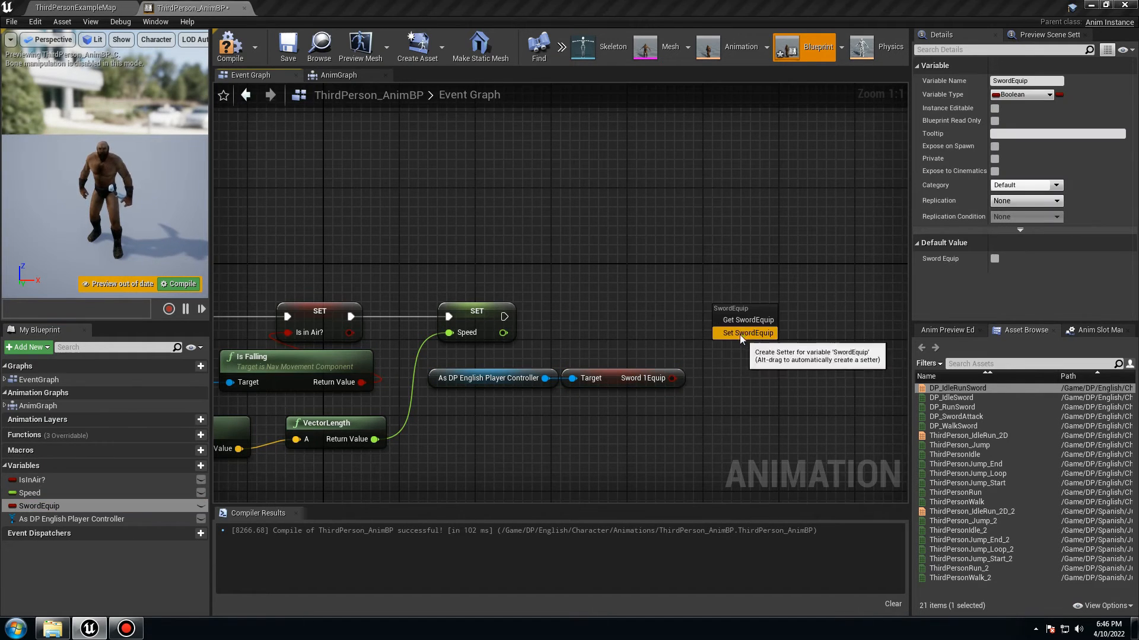
pyautogui.click(739, 335)
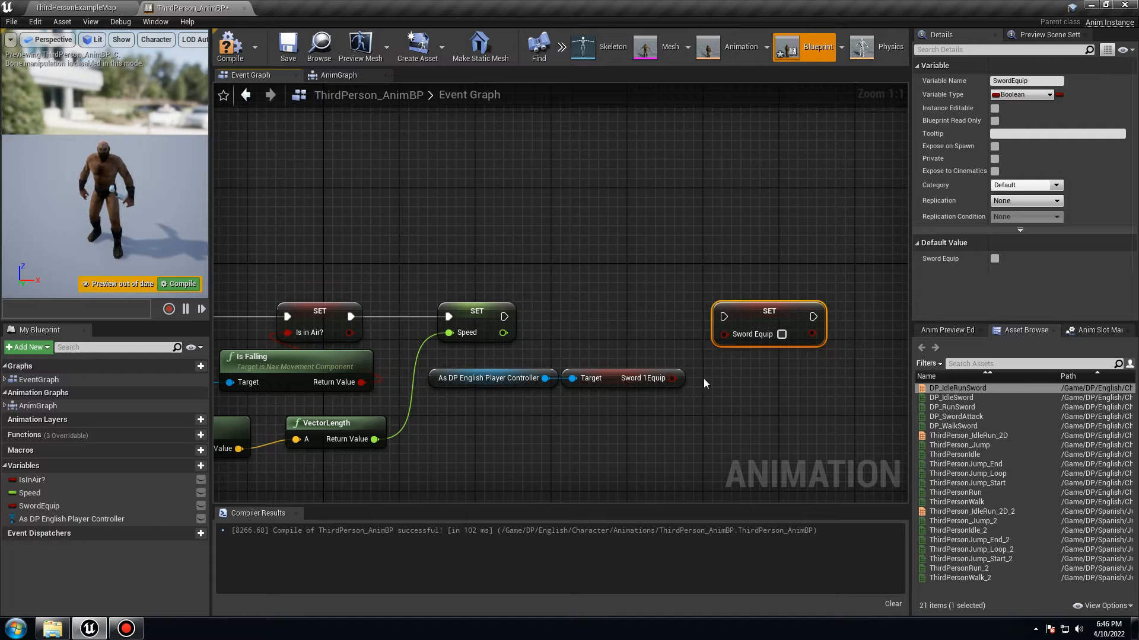
pyautogui.moveTo(509, 320); pyautogui.dragTo(650, 320)
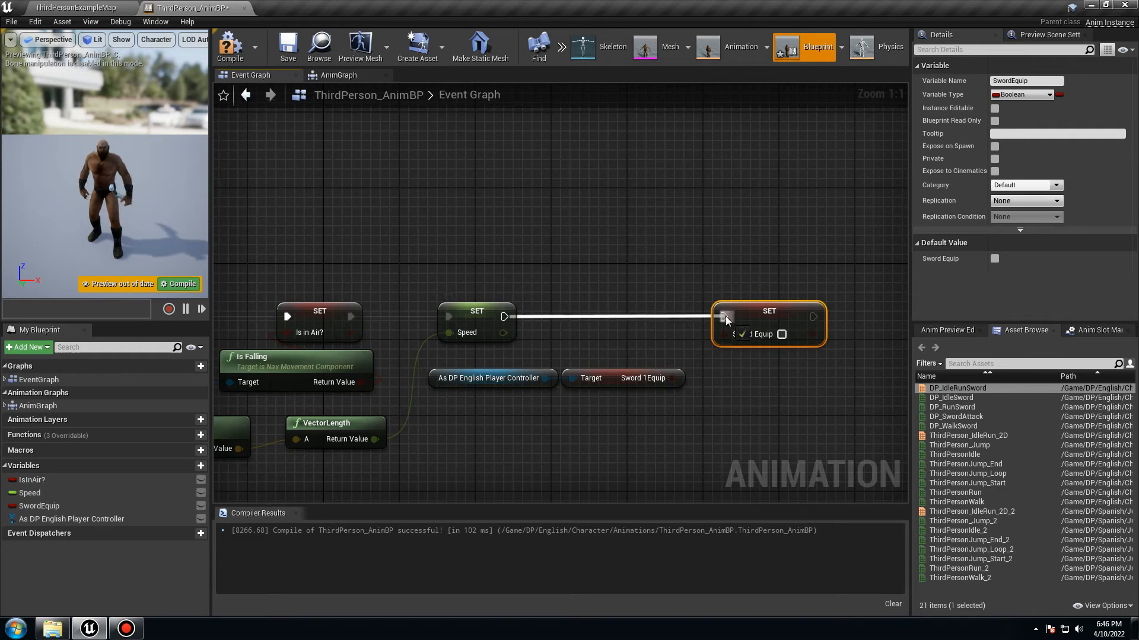
pyautogui.moveTo(724, 316); pyautogui.dragTo(724, 316)
pyautogui.moveTo(672, 378); pyautogui.dragTo(636, 322)
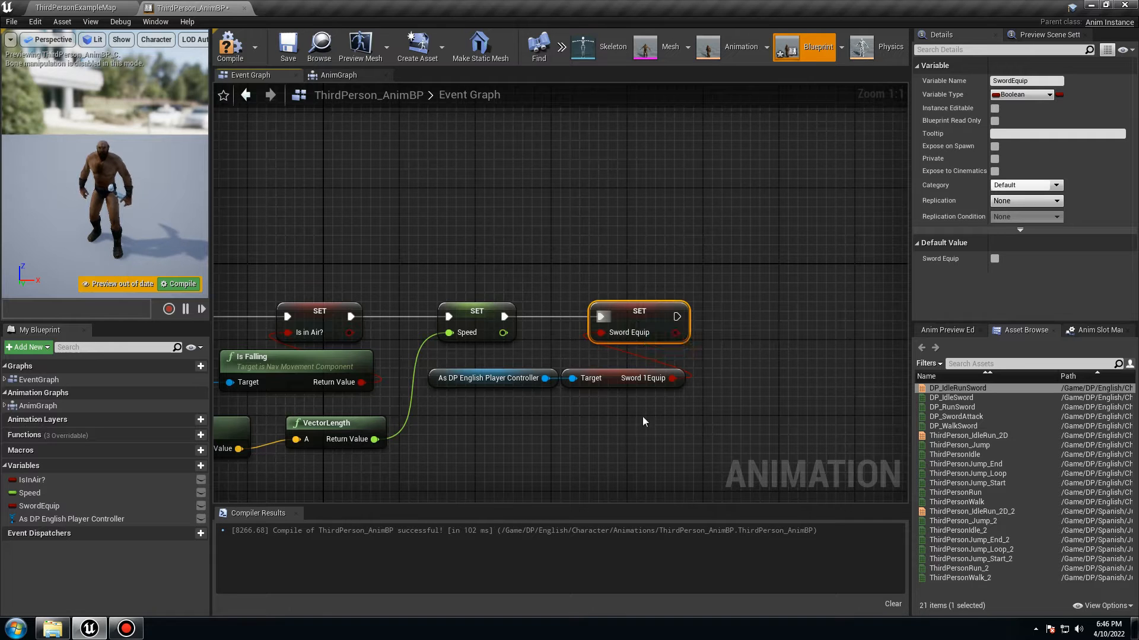
# Step: Compile and save ThirdPerson_AnimBP with the SwordEquip update in place
pyautogui.click(230, 48)
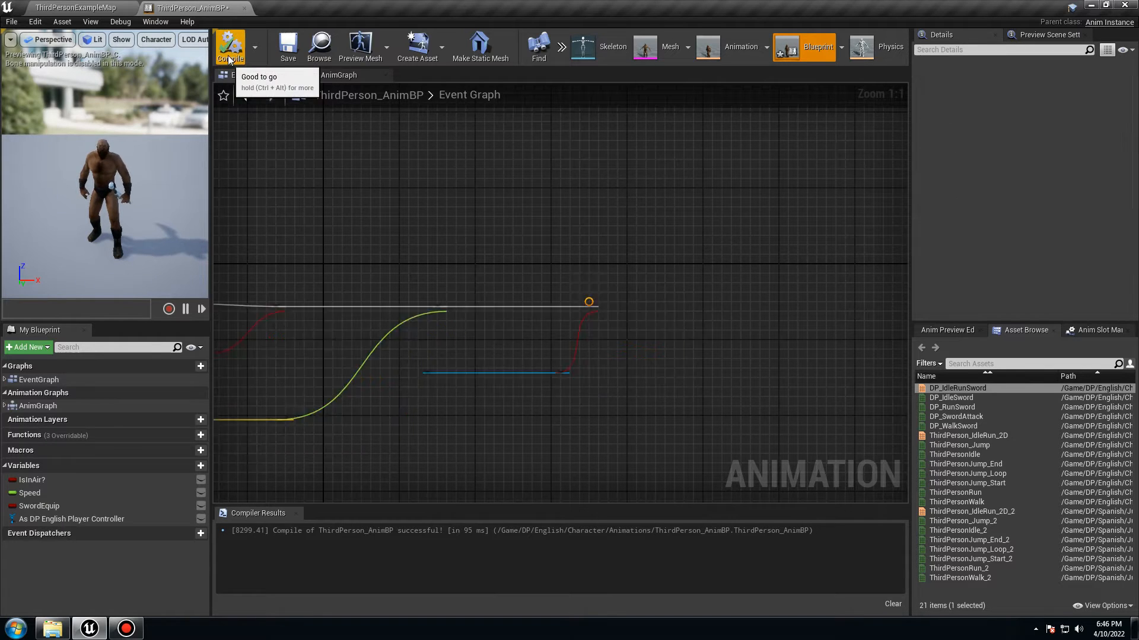
pyautogui.click(288, 48)
pyautogui.moveTo(434, 196); pyautogui.dragTo(507, 179, button='right')
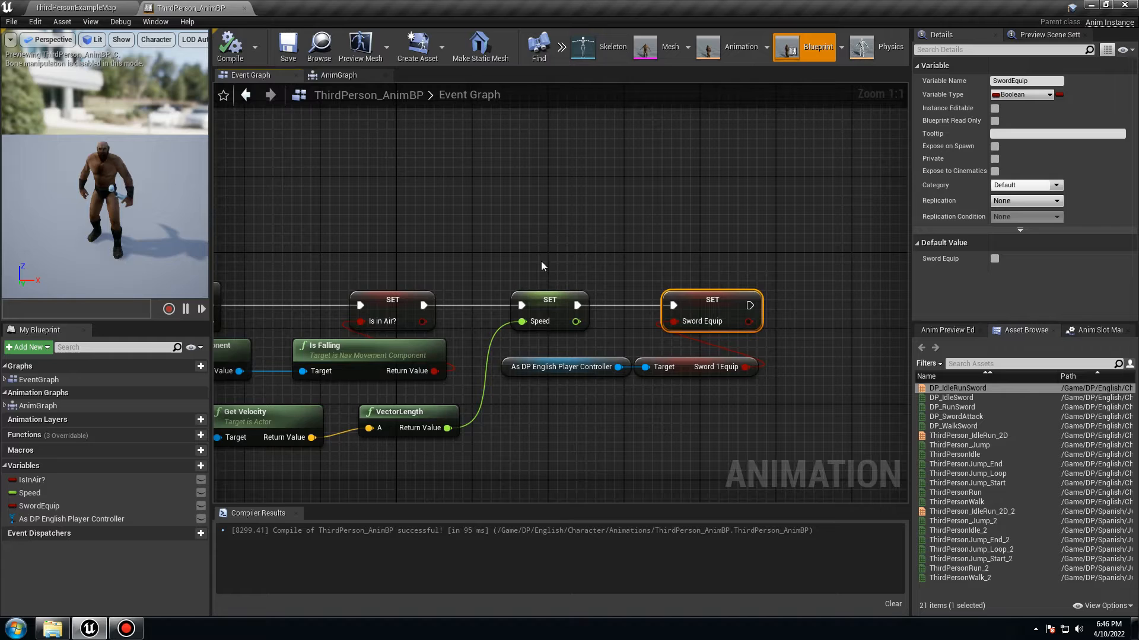
# Step: Play-test ThirdPersonExampleMap, running the character in several directions and using the sword equip action to check the sword animations
pyautogui.click(76, 8)
pyautogui.click(493, 46)
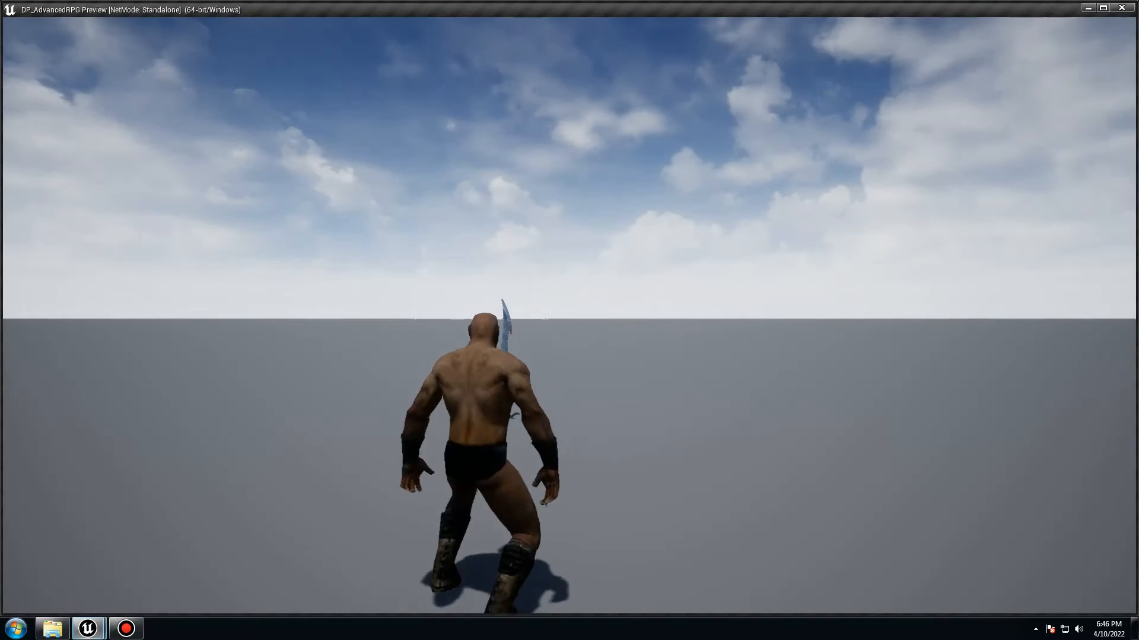
pyautogui.press('d')
pyautogui.press('w')
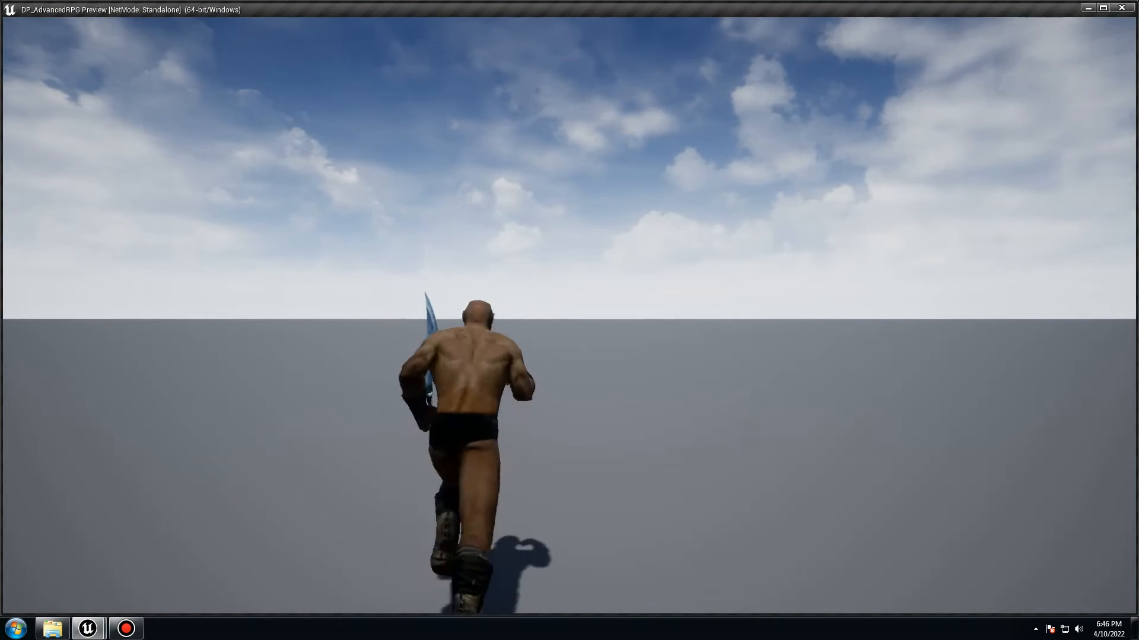
pyautogui.press('a')
pyautogui.press('s')
pyautogui.press('e')
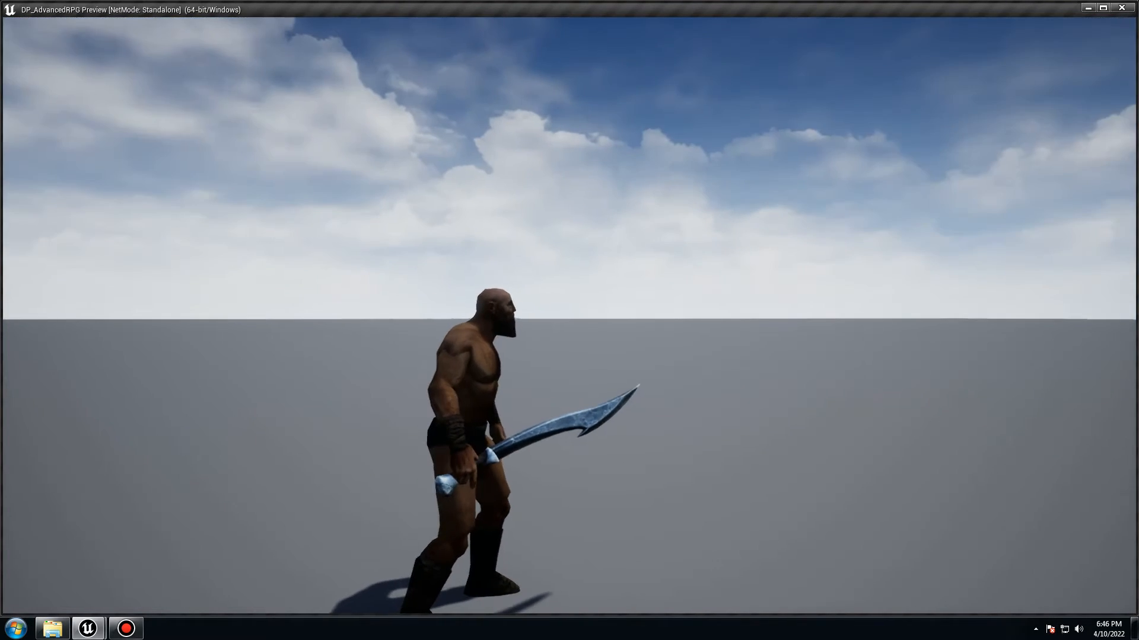
# Step: Toggle the sword and run the character in several directions to check its idle and running animations, and end the play test
pyautogui.press('e')
pyautogui.press('s')
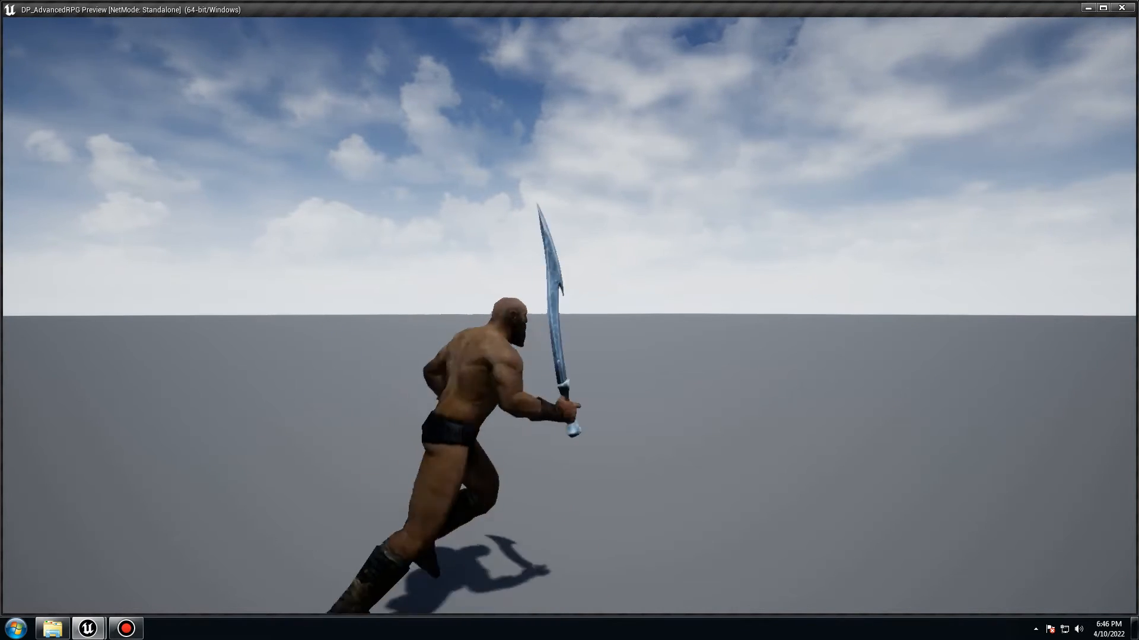
pyautogui.press('s')
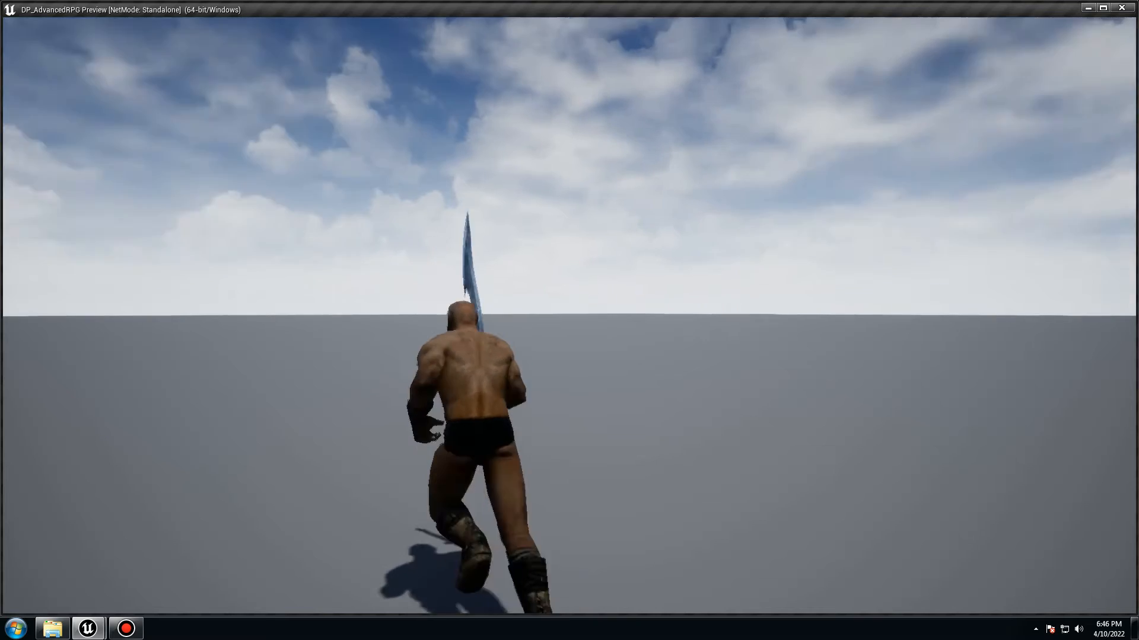
pyautogui.press('a')
pyautogui.press('s')
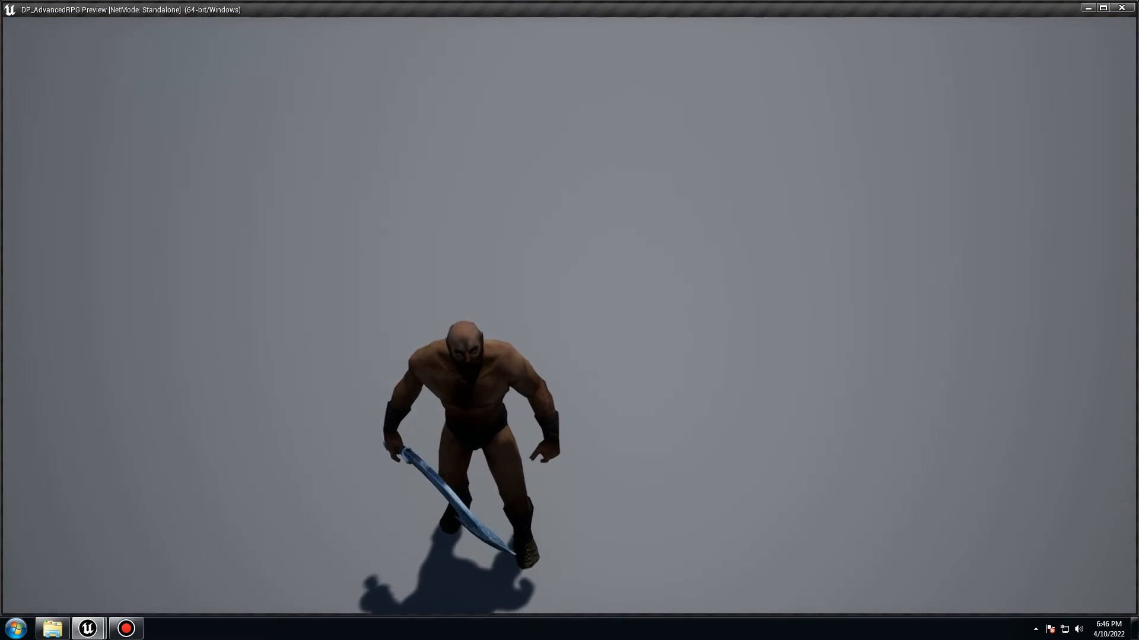
pyautogui.press('a')
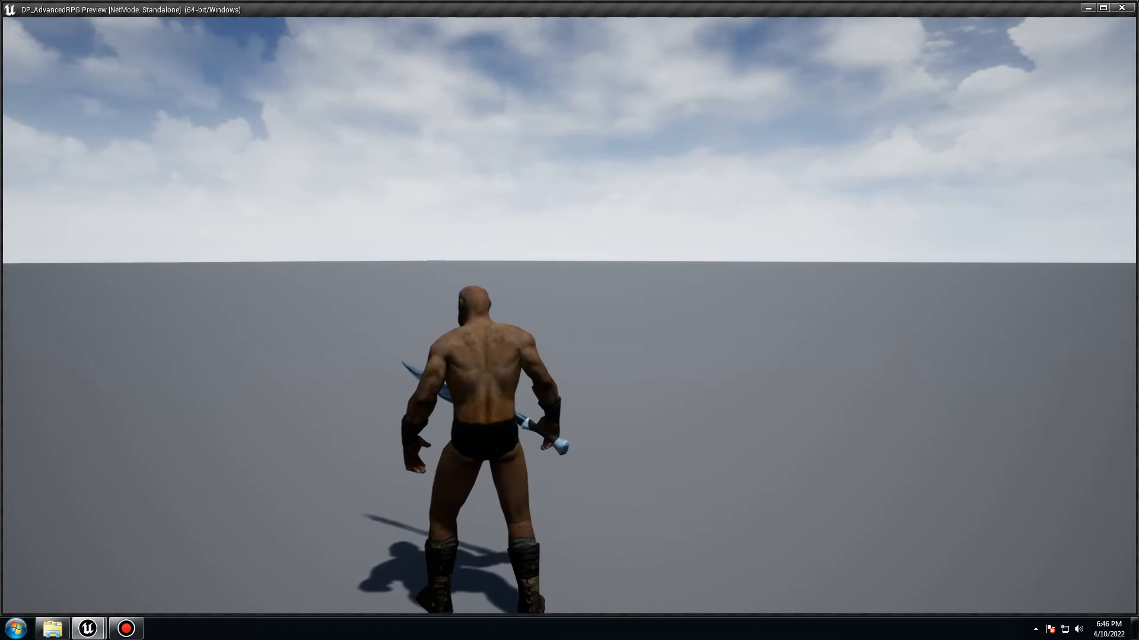
pyautogui.press('w')
pyautogui.press('a')
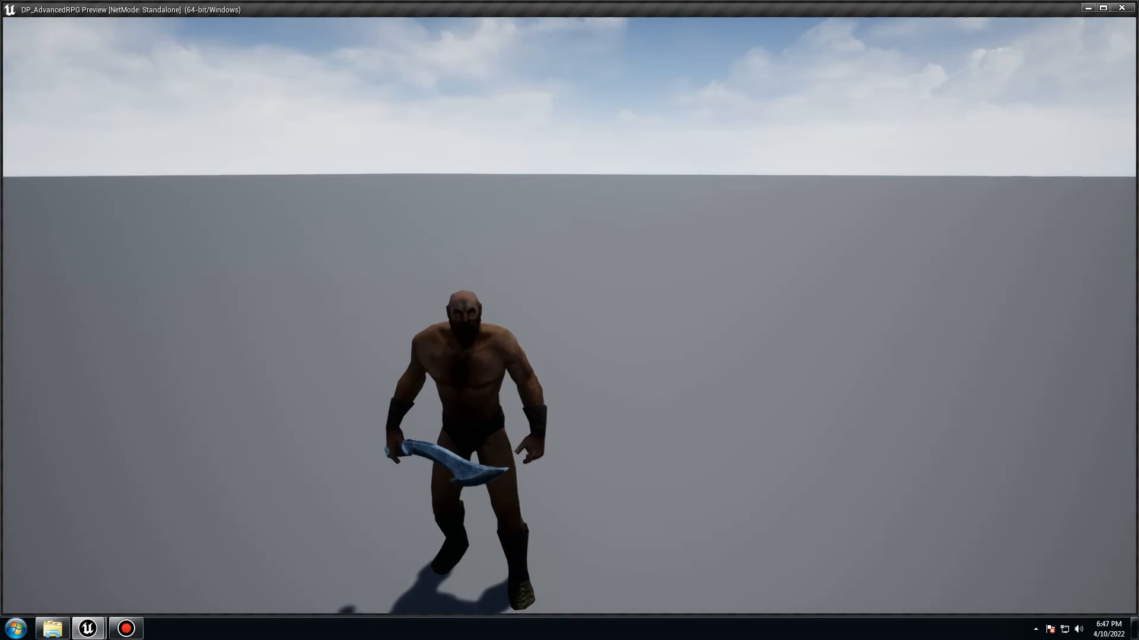
pyautogui.press('w')
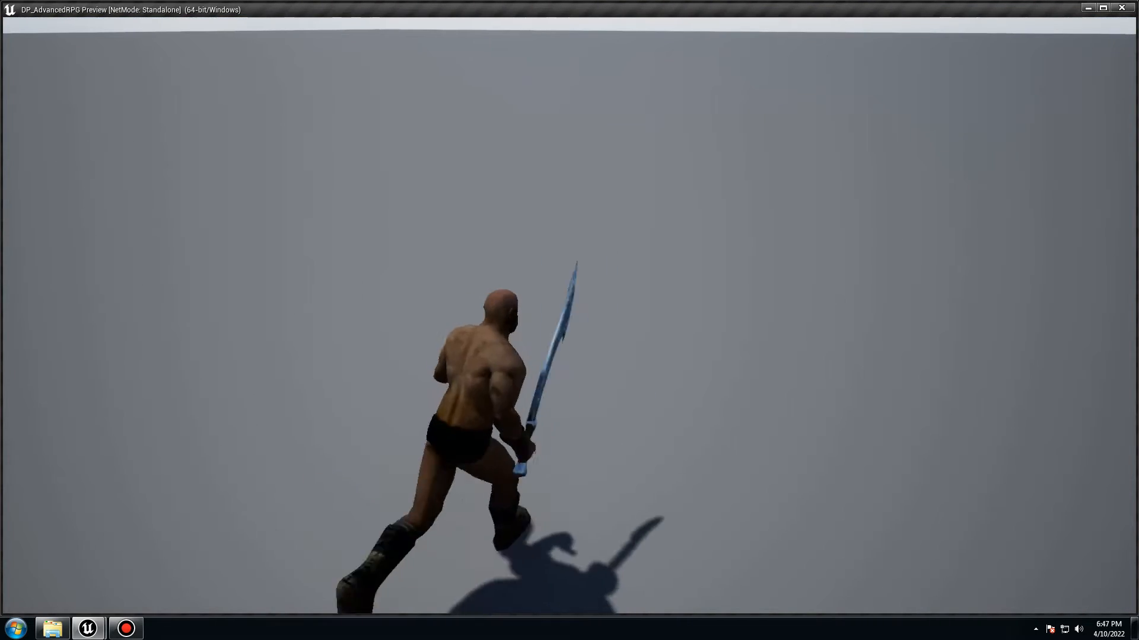
pyautogui.press('d')
pyautogui.press('s')
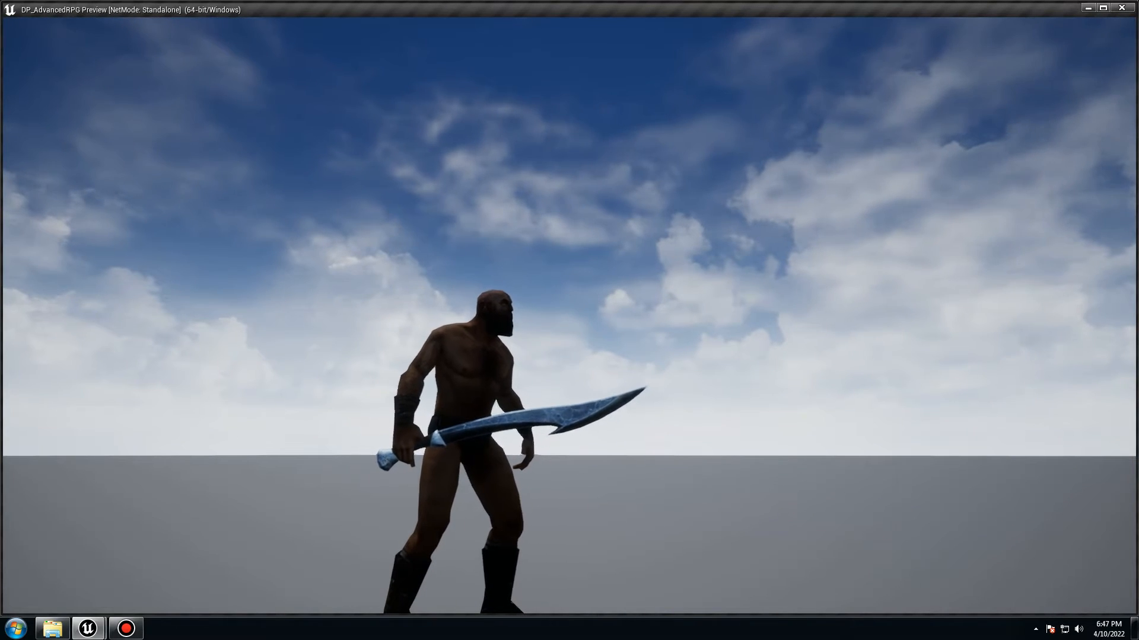
pyautogui.press('Escape')
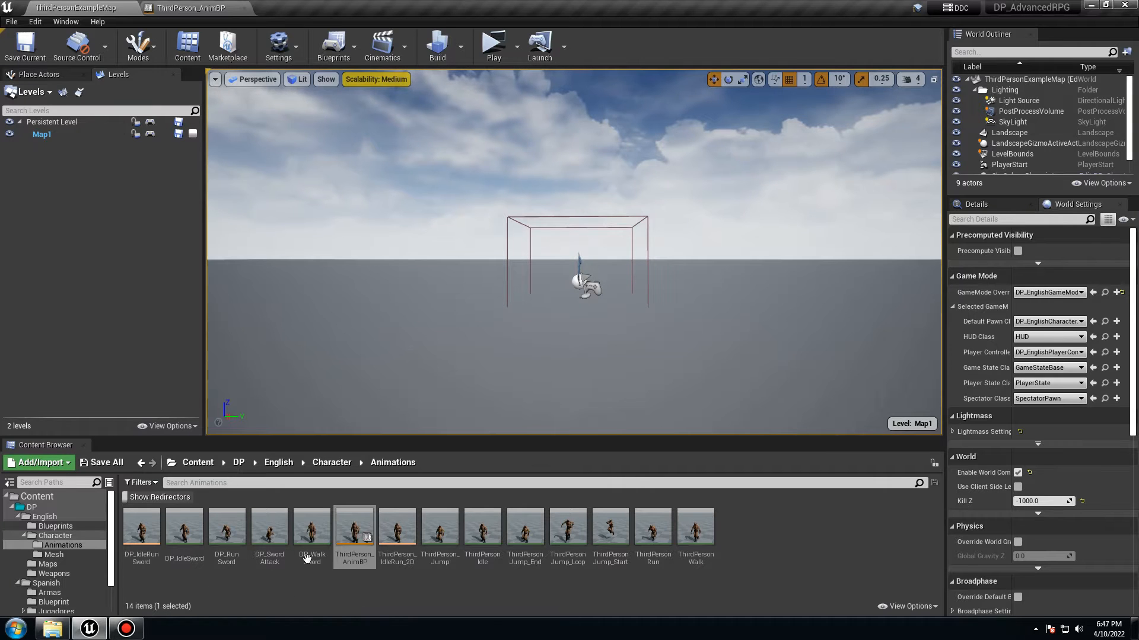
# Step: Rename the ThirdPerson_AnimBP asset in the English character's Animations folder as DP_Anim_BP
pyautogui.rightClick(335, 530)
pyautogui.click(421, 330)
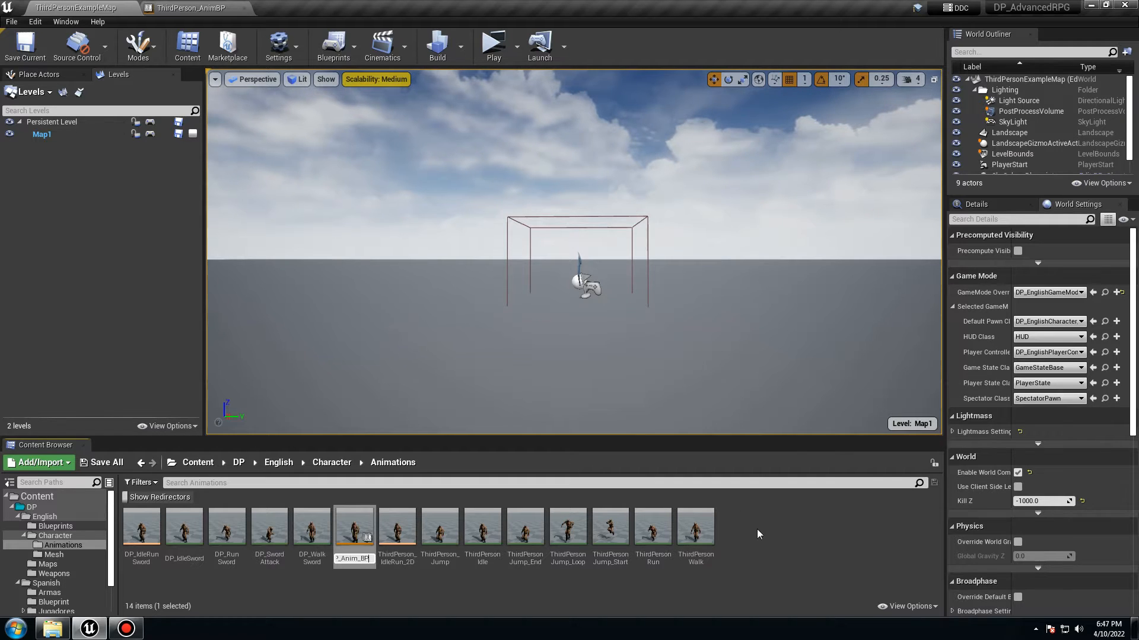
pyautogui.press('Return')
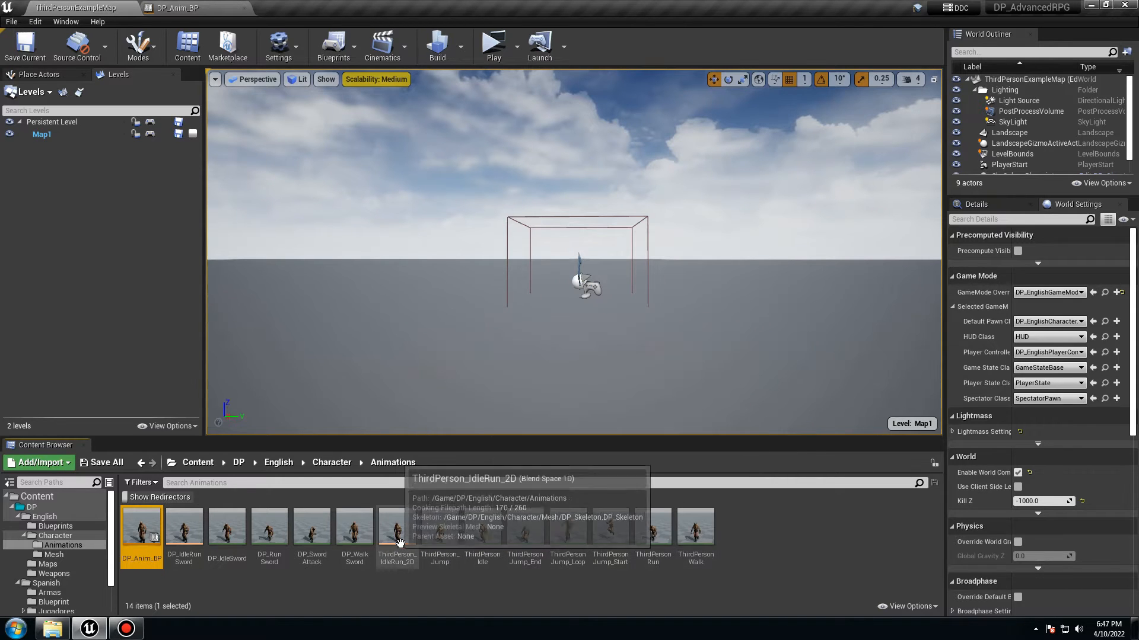
# Step: Create an AnimMontage from the DP_SwordAttack animation, keeping the suggested name, and preview it in its editor before closing it
pyautogui.click(309, 536)
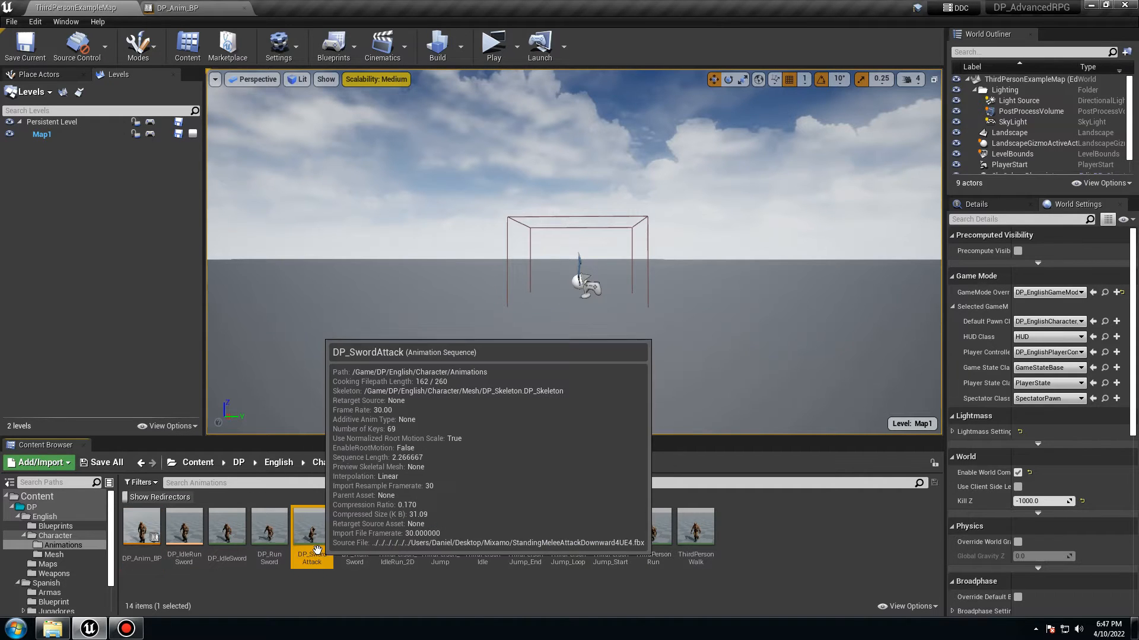
pyautogui.rightClick(309, 537)
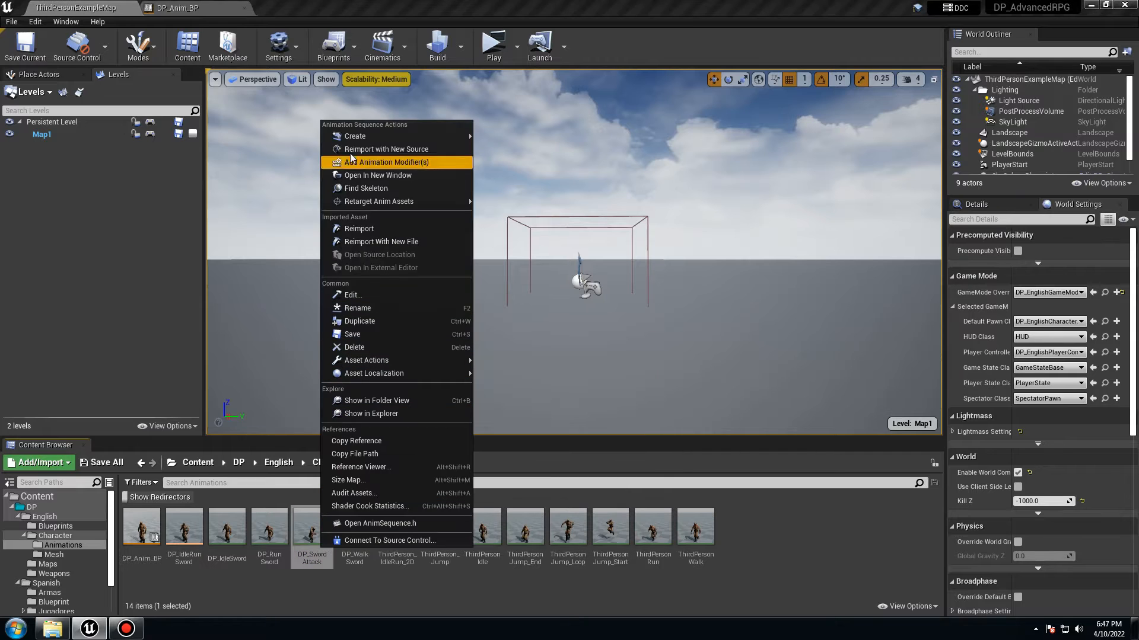
pyautogui.moveTo(347, 139)
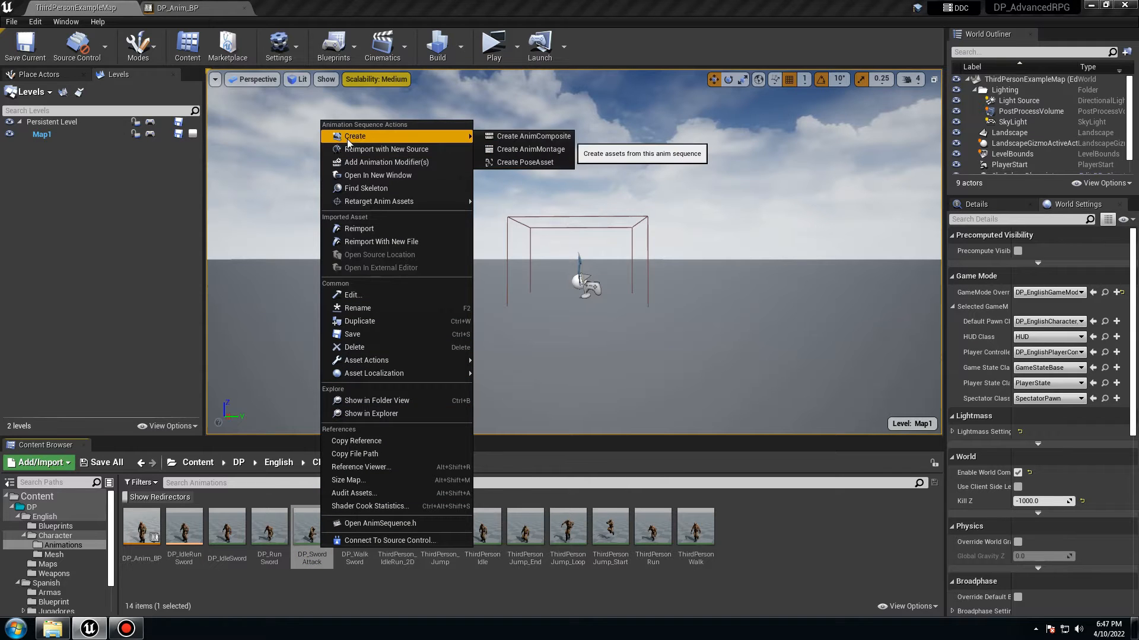
pyautogui.click(530, 149)
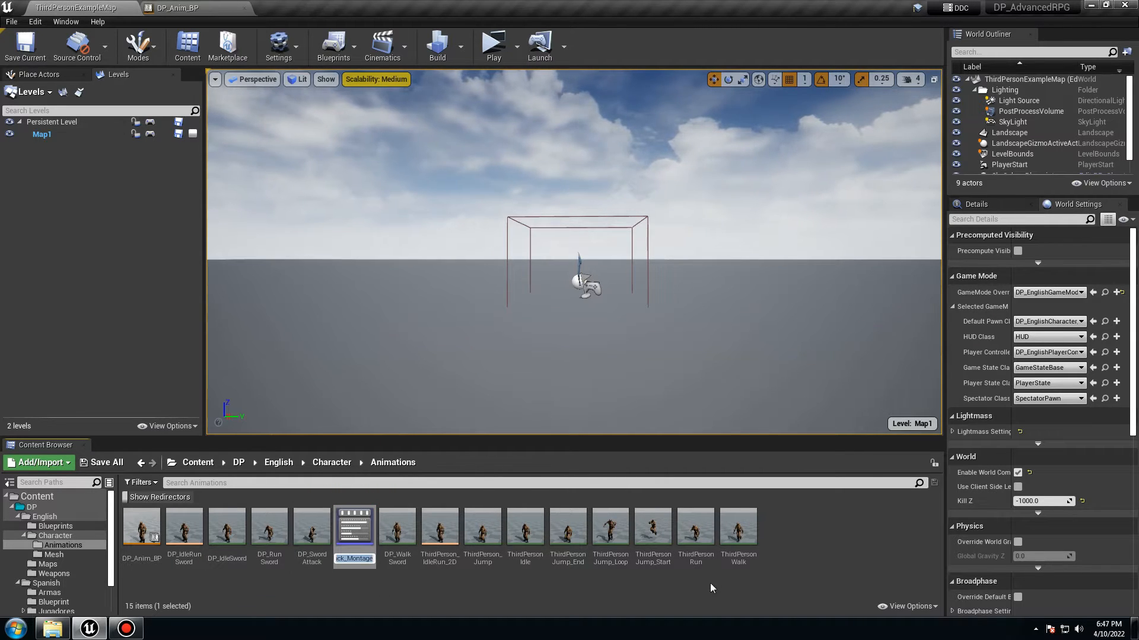
pyautogui.press('Return')
pyautogui.doubleClick(356, 537)
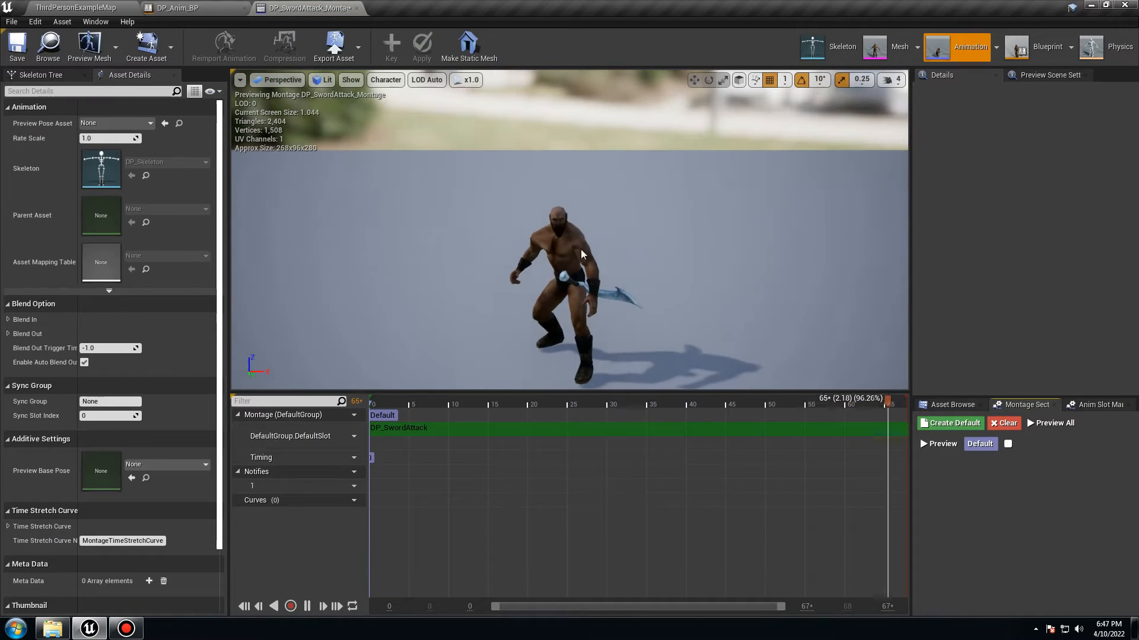
pyautogui.click(356, 8)
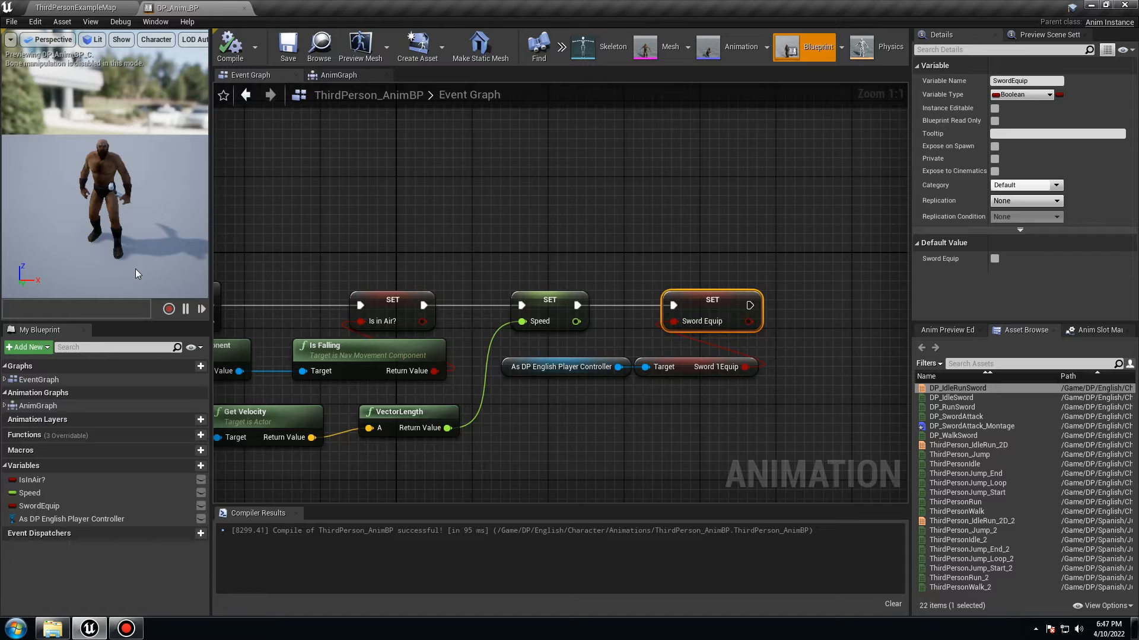
# Step: Open DP_EnglishCharacter_BP from the Content/DP/English/Blueprints folder and compile it
pyautogui.click(70, 10)
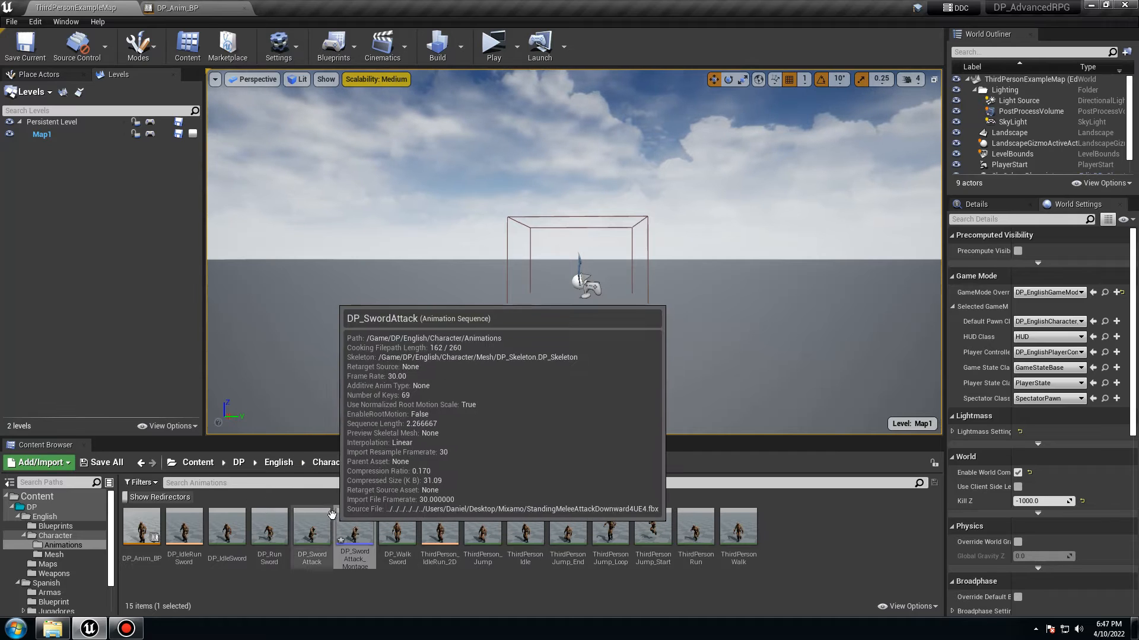
pyautogui.click(327, 466)
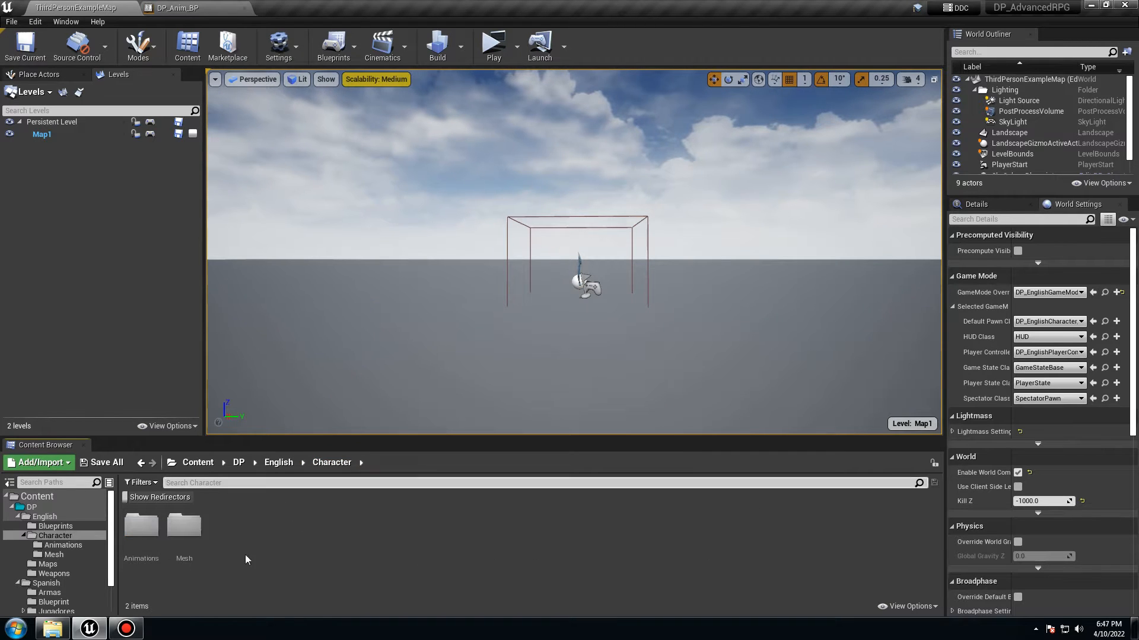
pyautogui.click(283, 460)
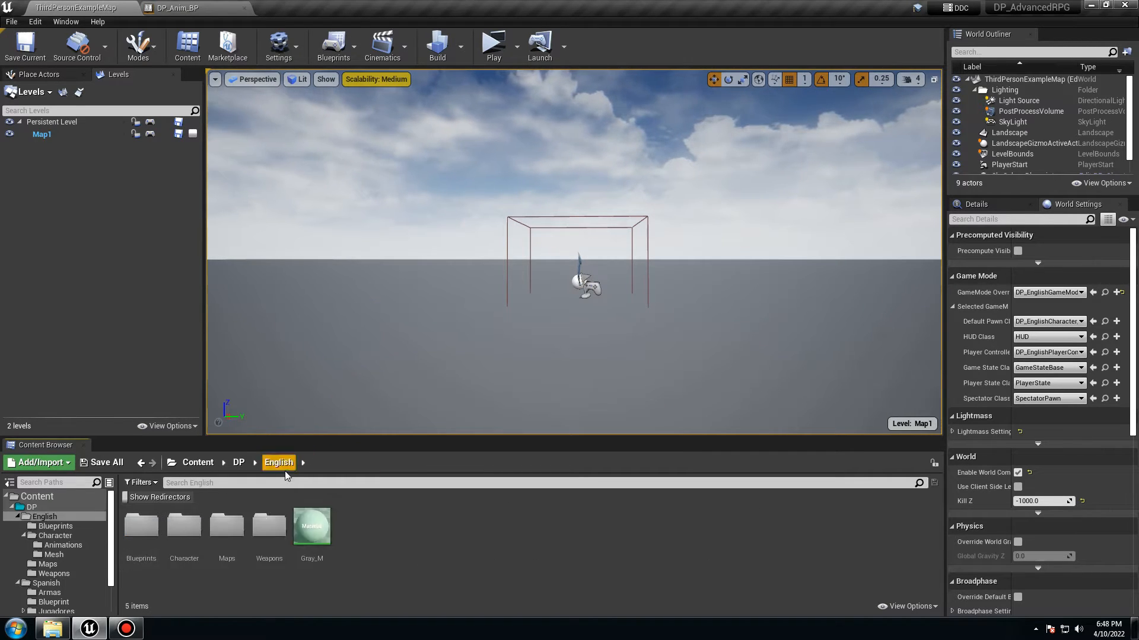
pyautogui.doubleClick(141, 525)
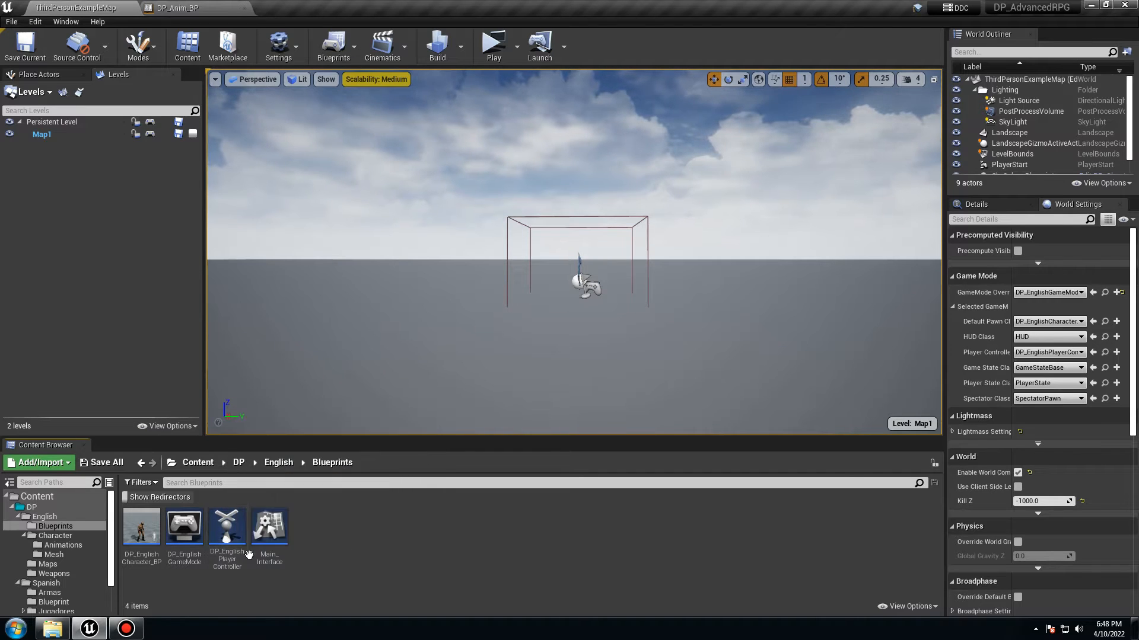
pyautogui.doubleClick(141, 530)
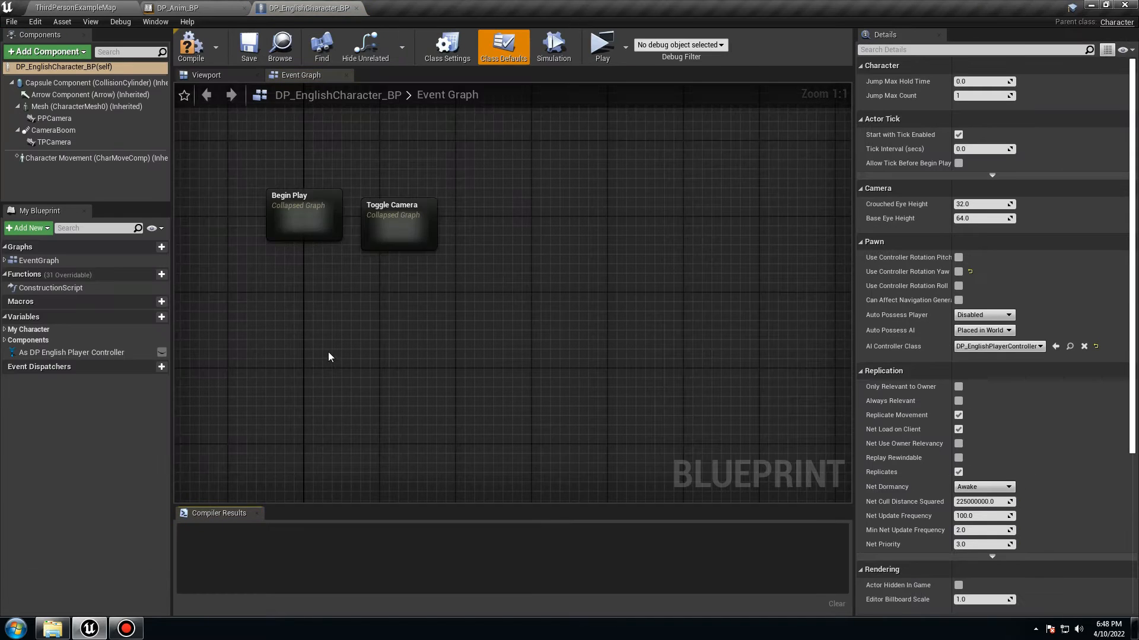
pyautogui.moveTo(329, 357); pyautogui.dragTo(375, 396, button='right')
pyautogui.click(194, 60)
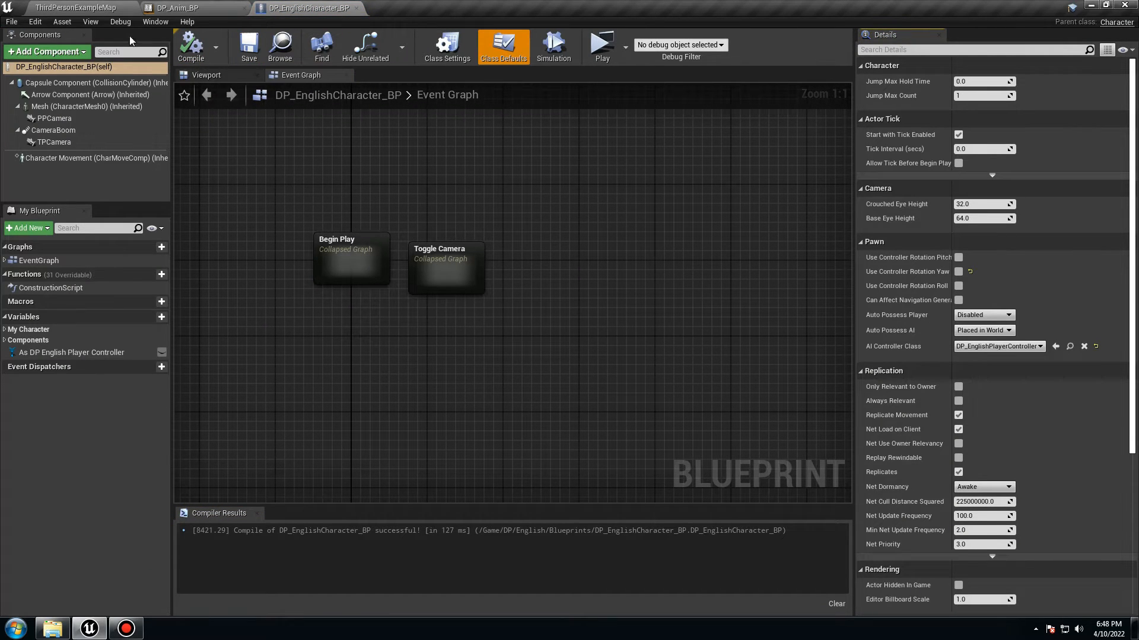
# Step: Add a new action mapping named Attack in the project's Input settings
pyautogui.click(35, 22)
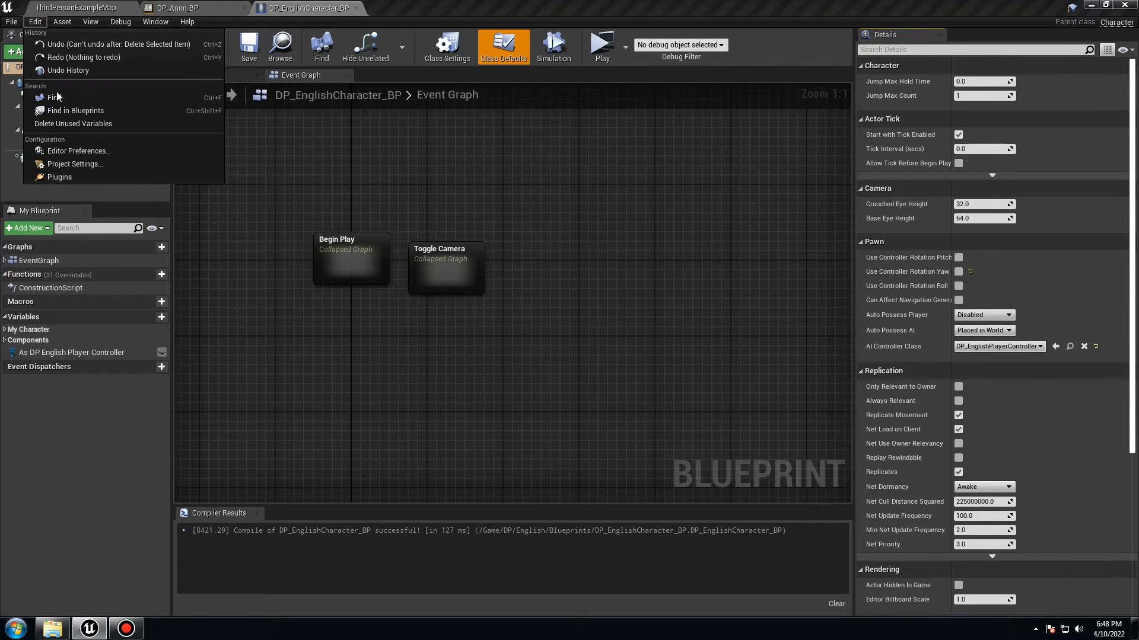
pyautogui.click(69, 163)
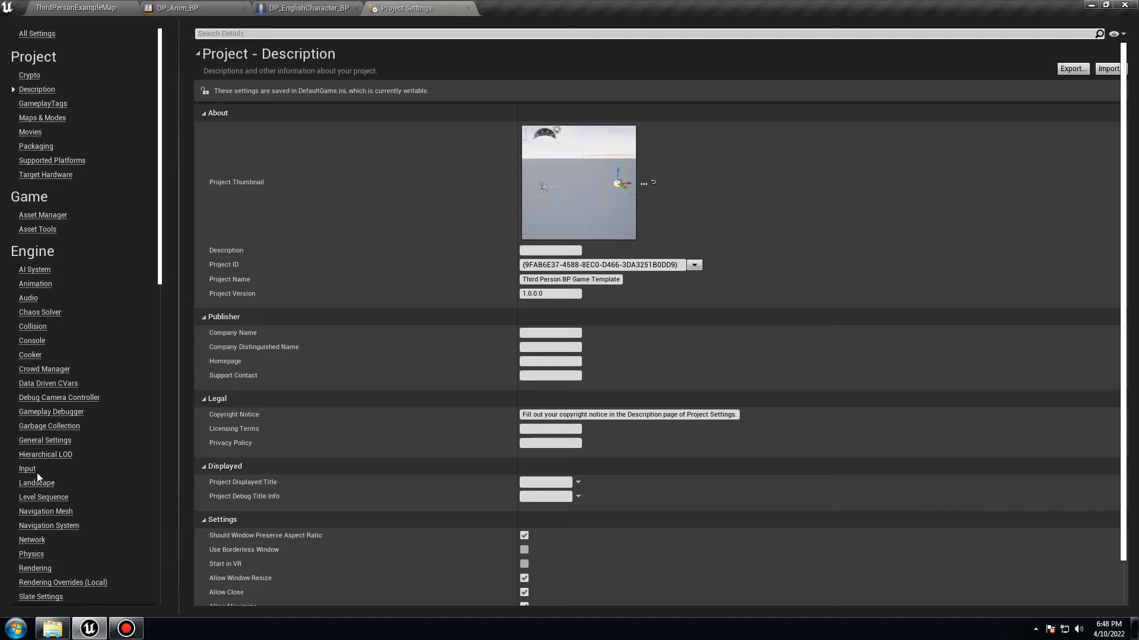
pyautogui.click(33, 470)
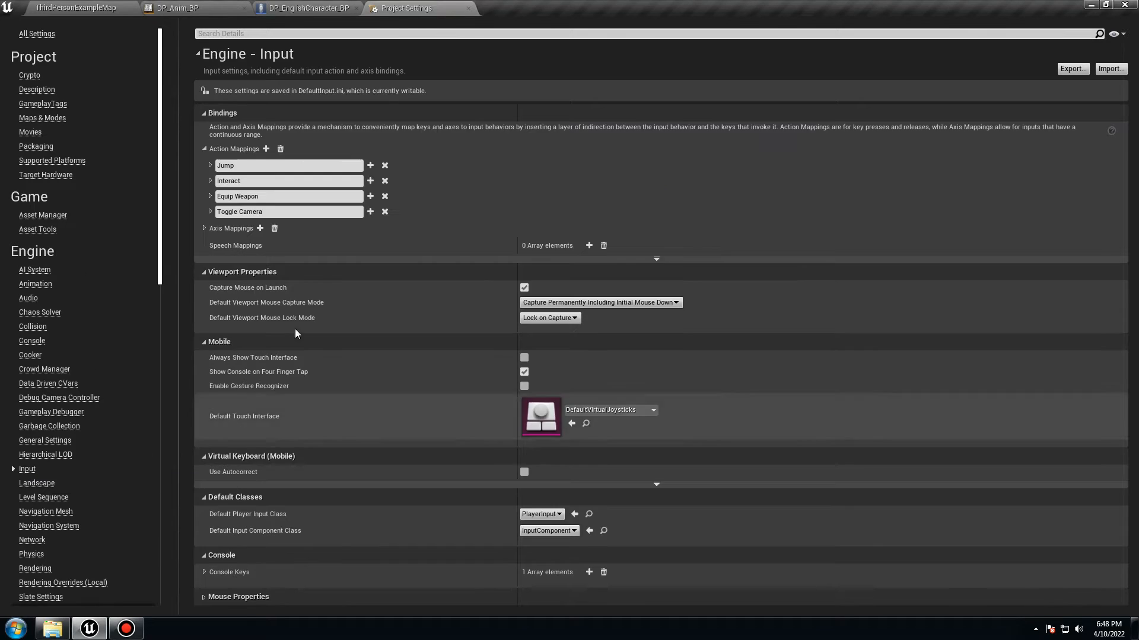
pyautogui.click(266, 149)
pyautogui.moveTo(285, 228); pyautogui.dragTo(212, 231)
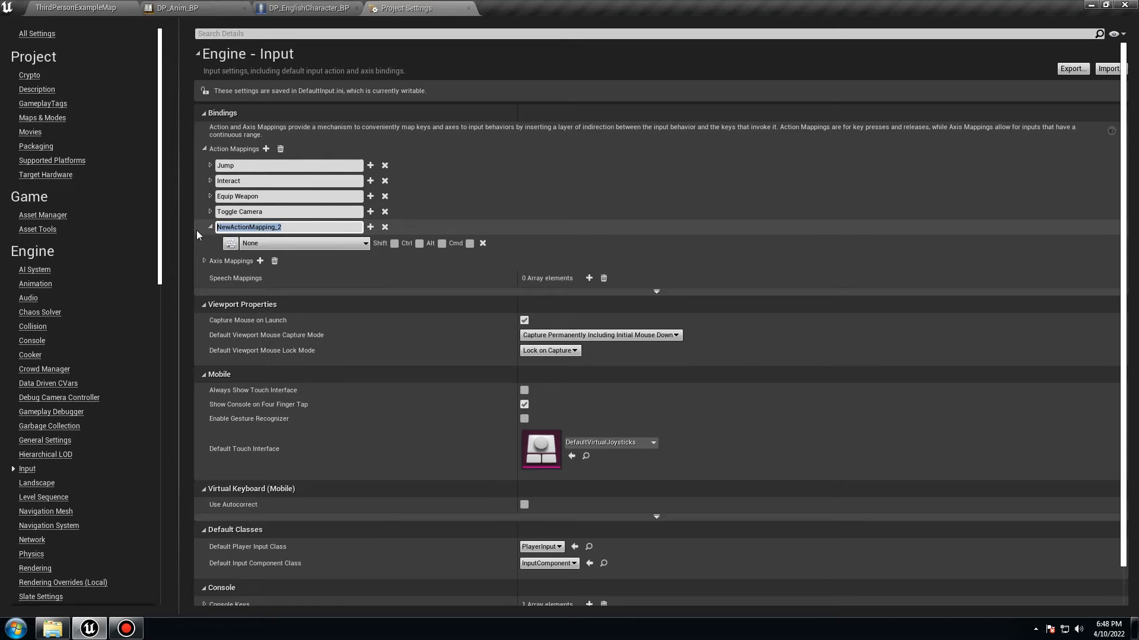
pyautogui.write('Attack')
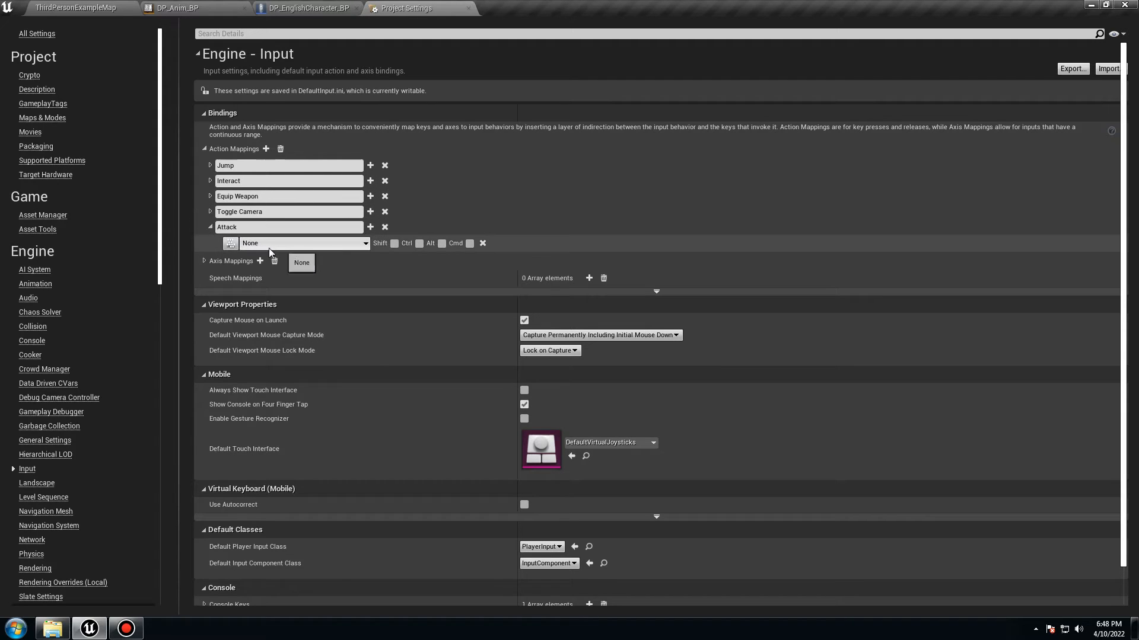
# Step: Bind the Attack action mapping to Gamepad Right Trigger and close the project settings
pyautogui.click(327, 244)
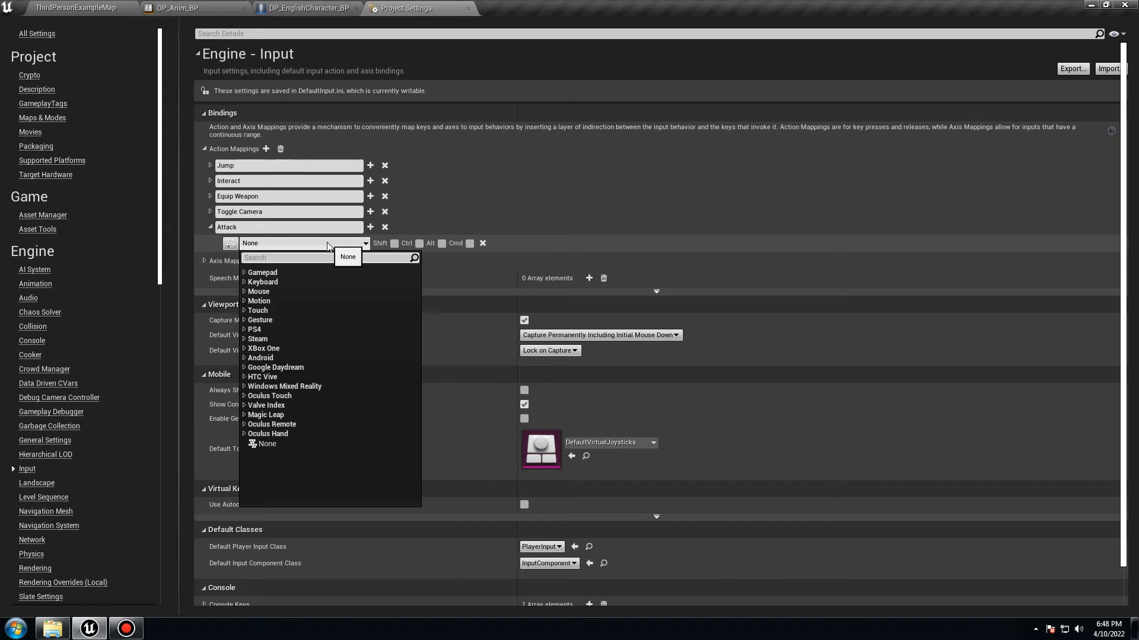
pyautogui.write('trigge')
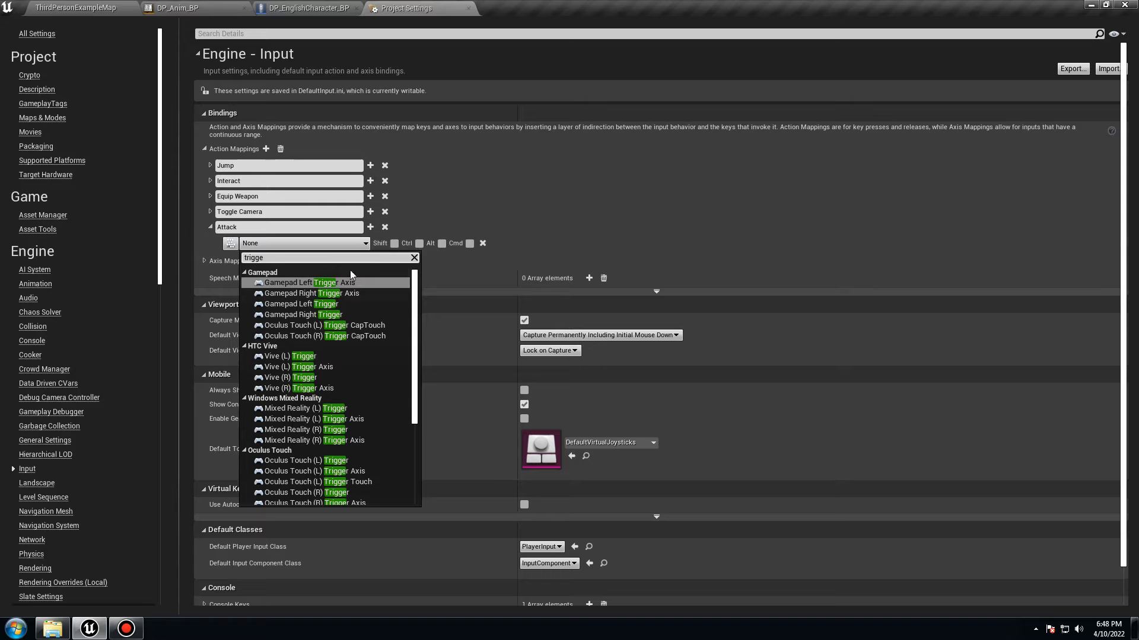
pyautogui.click(312, 314)
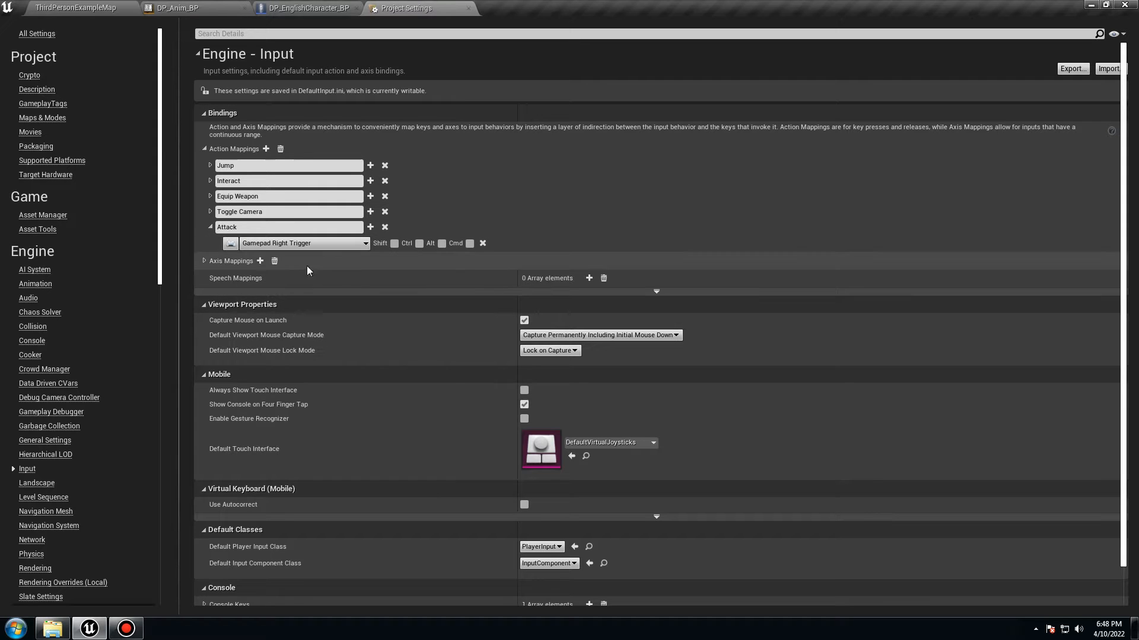
pyautogui.click(210, 227)
pyautogui.click(464, 9)
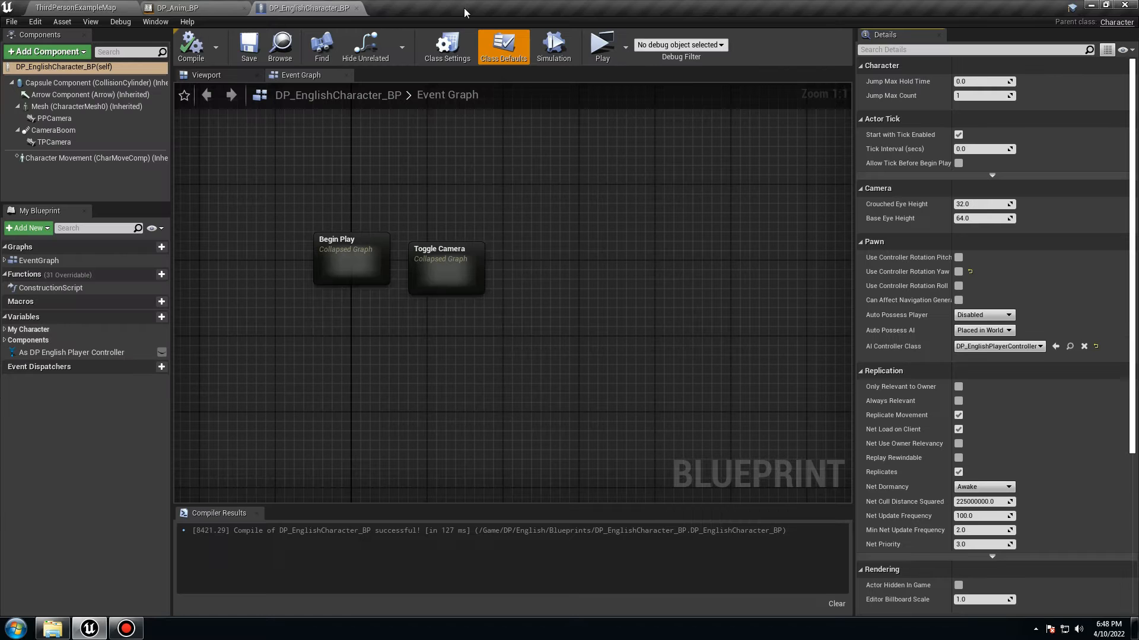
# Step: Add the InputAction Attack event to DP_EnglishCharacter_BP's Event Graph, below the Begin Play and Toggle Camera collapsed graphs
pyautogui.moveTo(369, 403); pyautogui.dragTo(393, 318, button='right')
pyautogui.rightClick(395, 320)
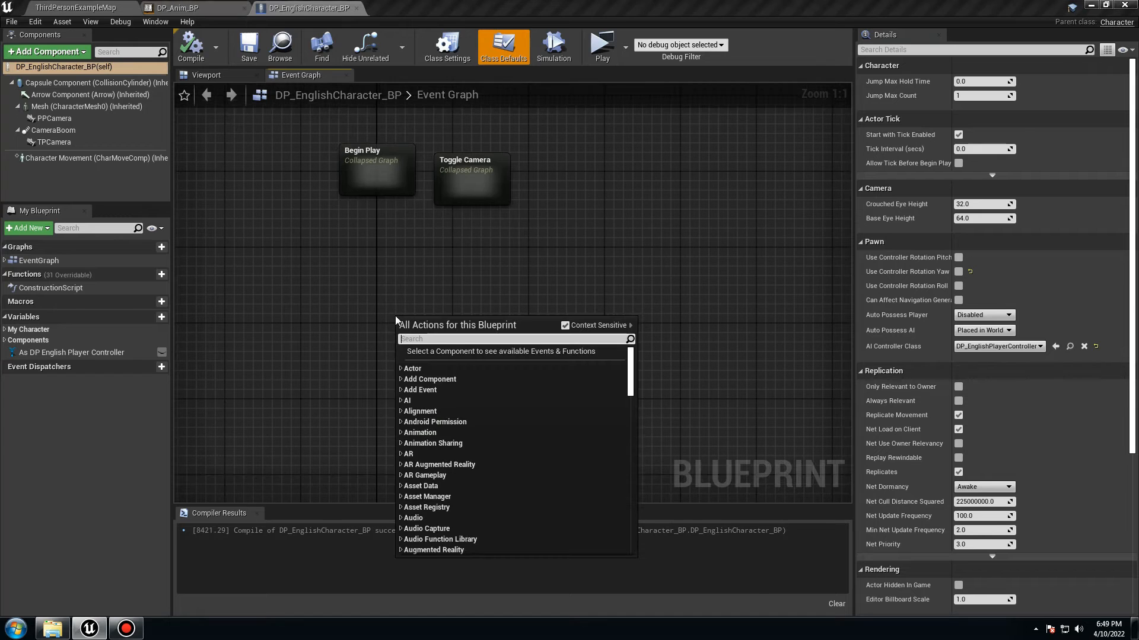
pyautogui.write('attack')
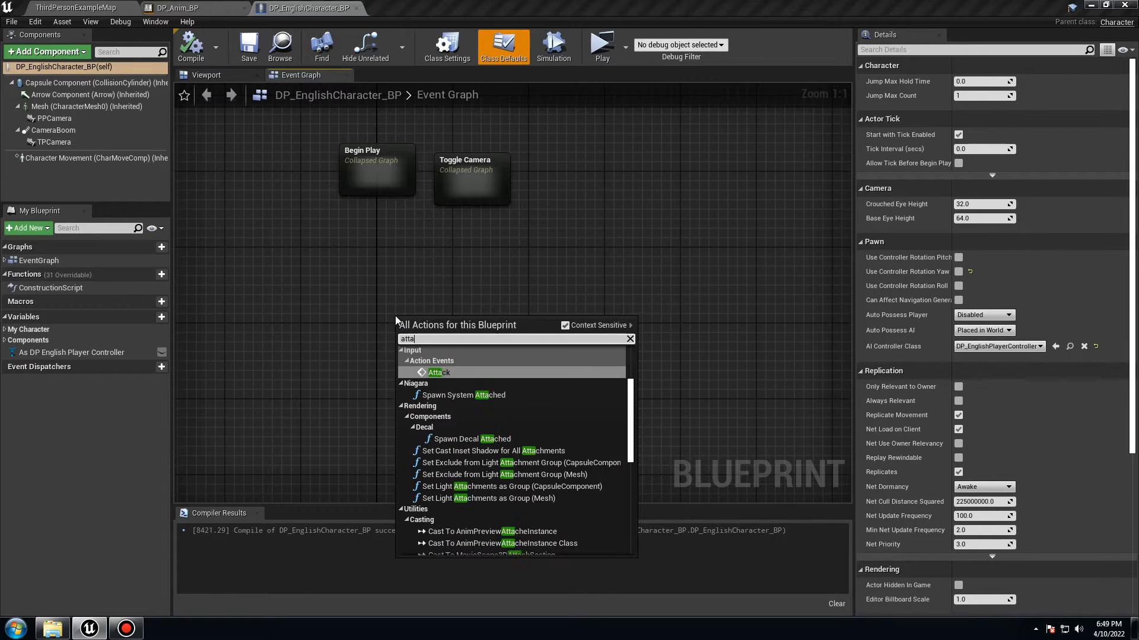
pyautogui.click(450, 373)
# Step: Add a Play Montage node driven by the Pressed output of InputAction Attack and place it up beside the event
pyautogui.moveTo(436, 323); pyautogui.dragTo(531, 310)
pyautogui.write('pla')
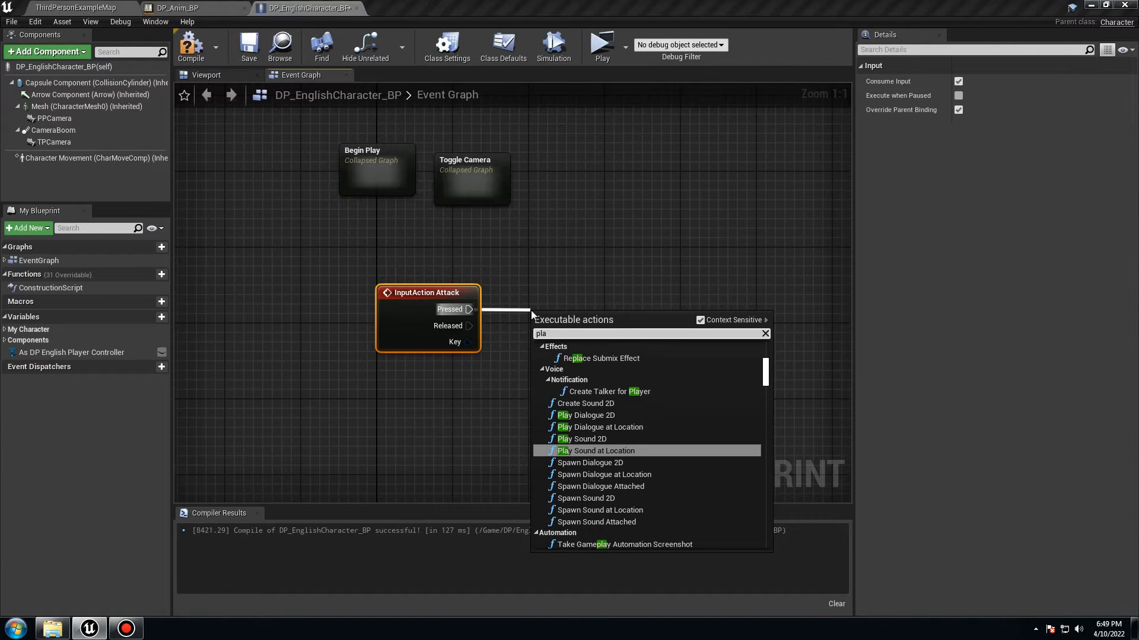
pyautogui.write('y')
pyautogui.write(' a')
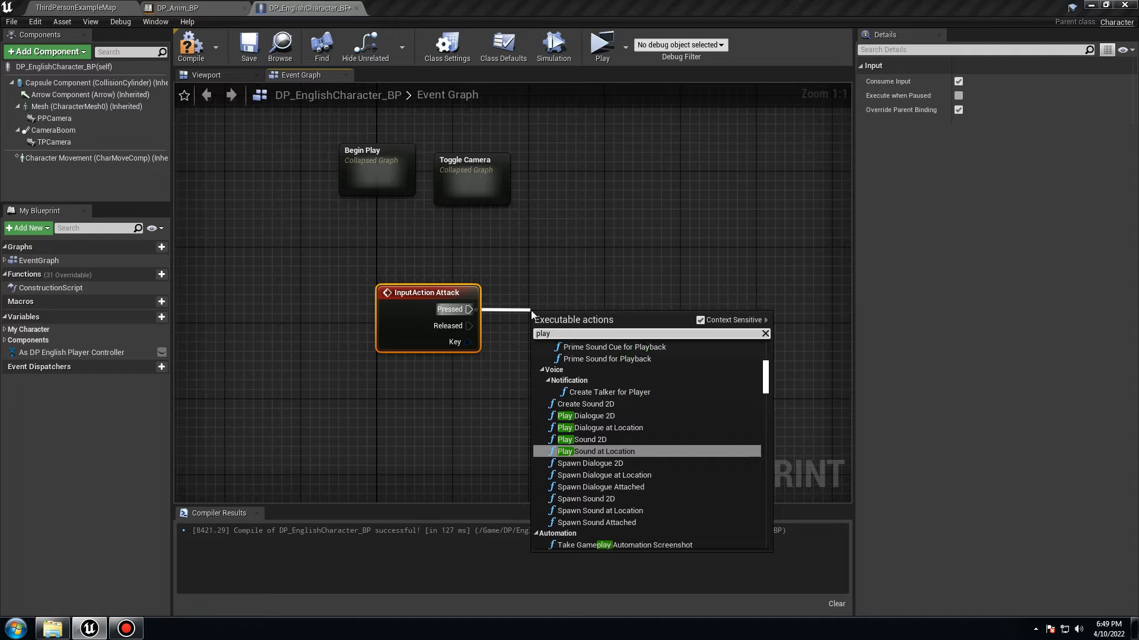
pyautogui.press('BackSpace')
pyautogui.write('mon')
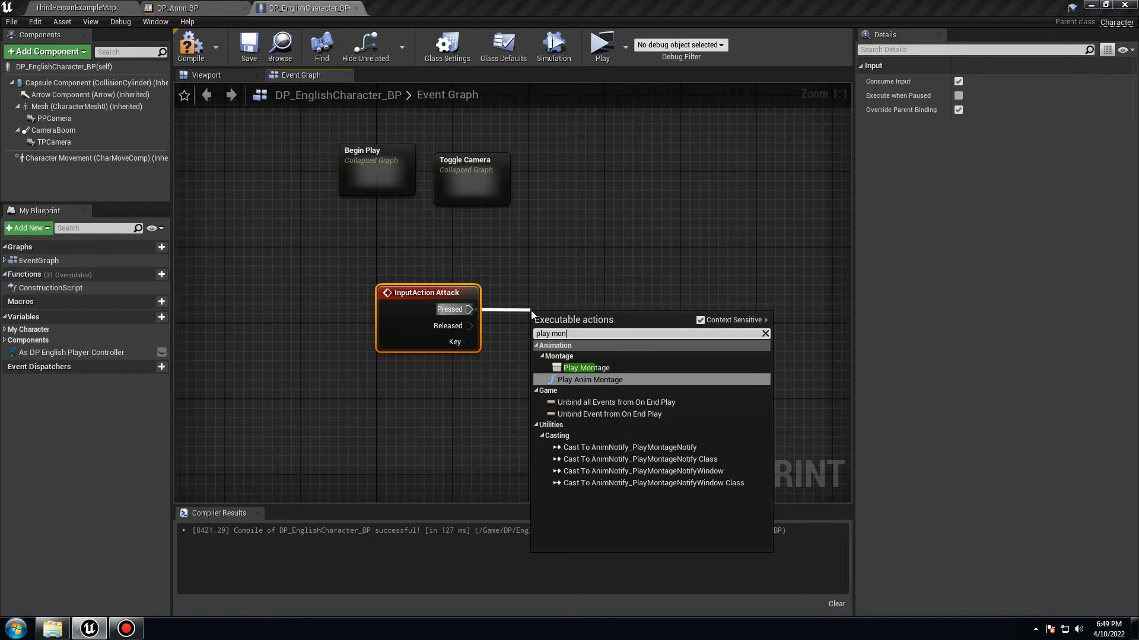
pyautogui.click(587, 368)
pyautogui.moveTo(587, 325); pyautogui.dragTo(632, 227)
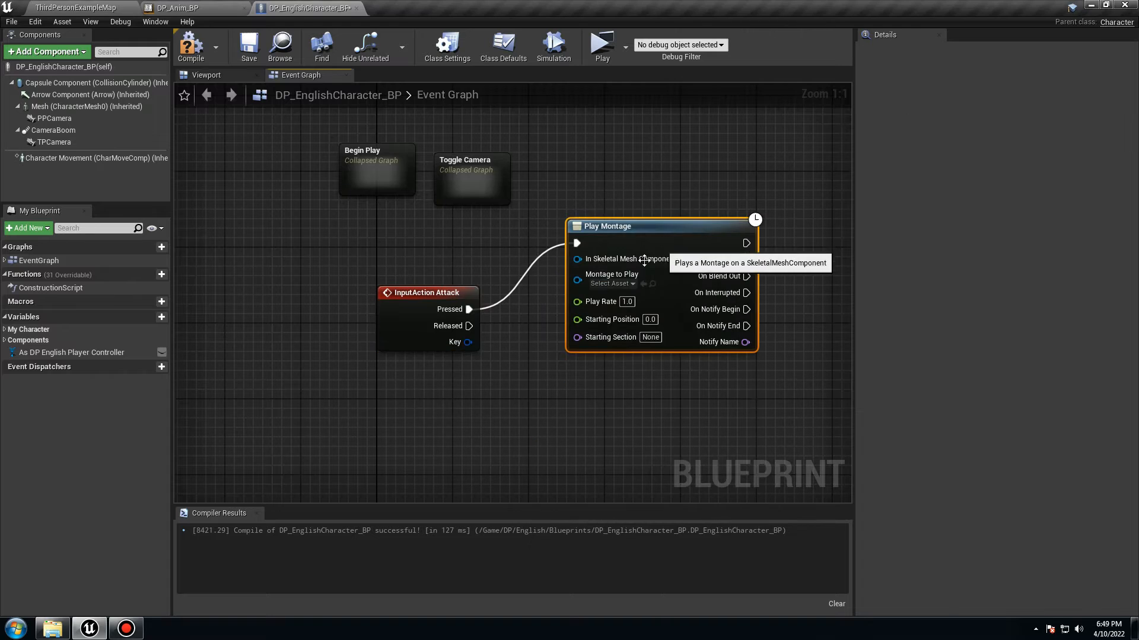
pyautogui.moveTo(469, 309); pyautogui.dragTo(557, 425)
pyautogui.write('pl')
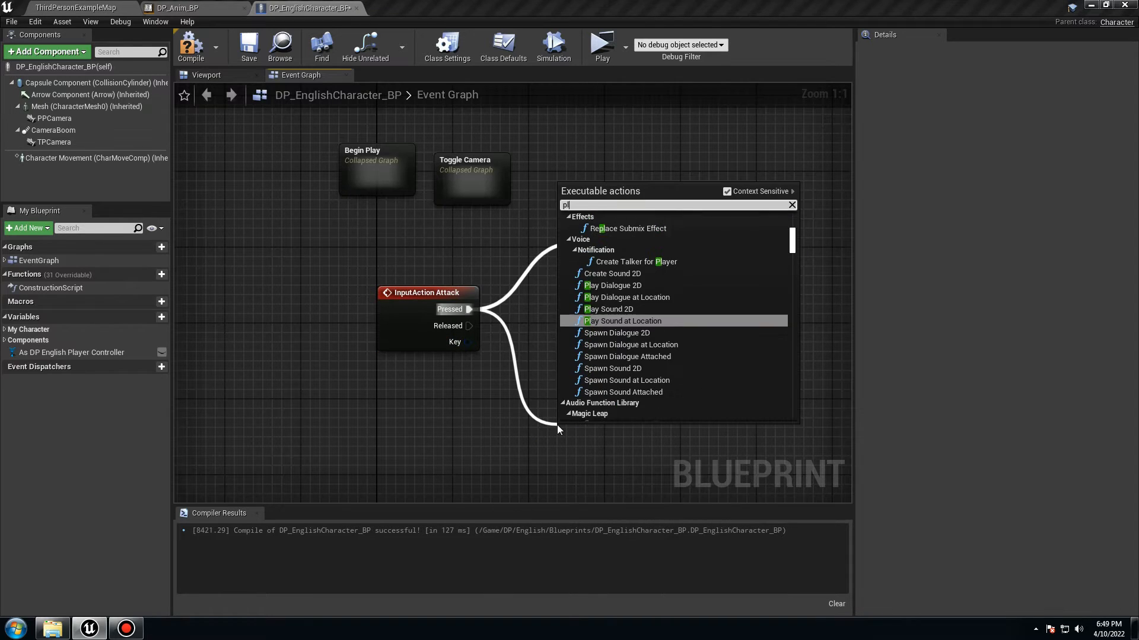
pyautogui.write('ay anim')
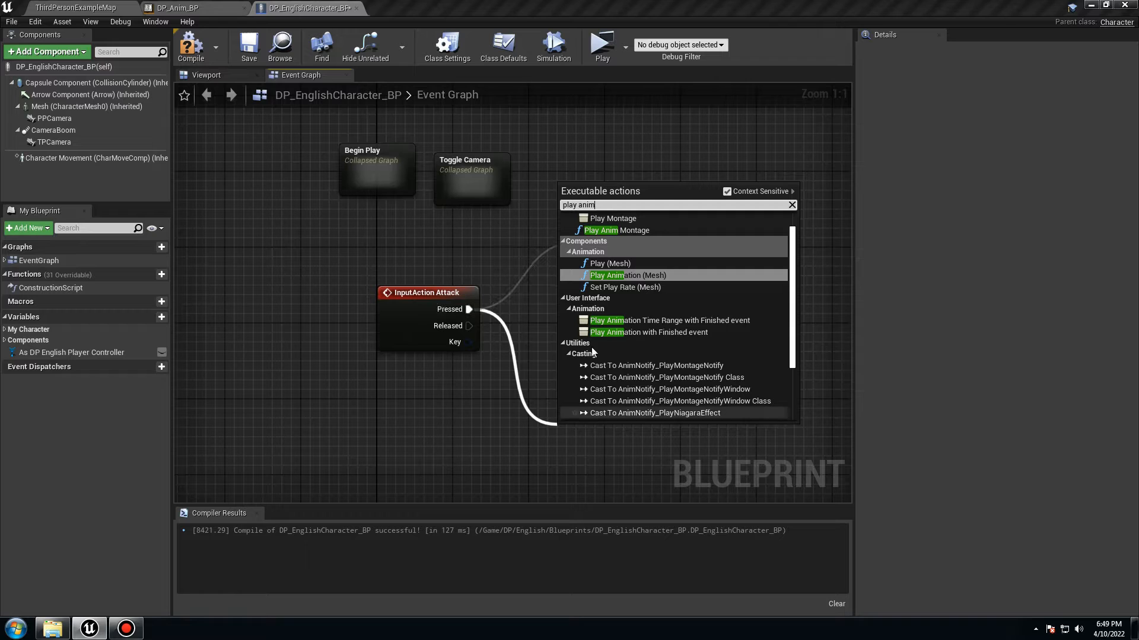
pyautogui.click(654, 230)
pyautogui.moveTo(545, 372); pyautogui.dragTo(462, 283, button='right')
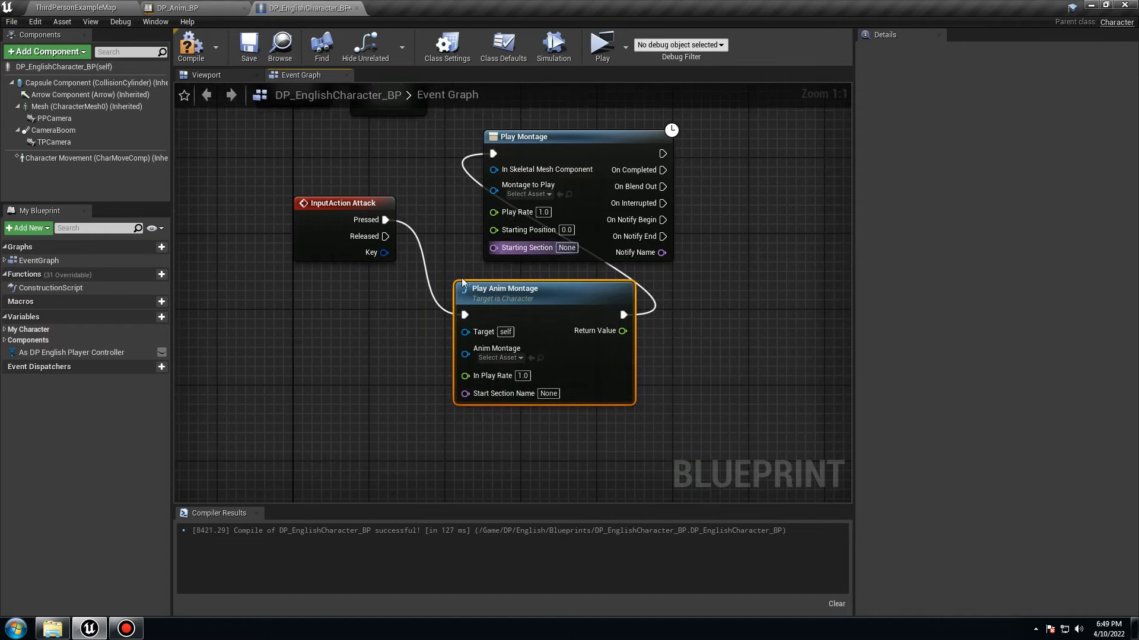
pyautogui.moveTo(607, 326); pyautogui.dragTo(564, 416, button='right')
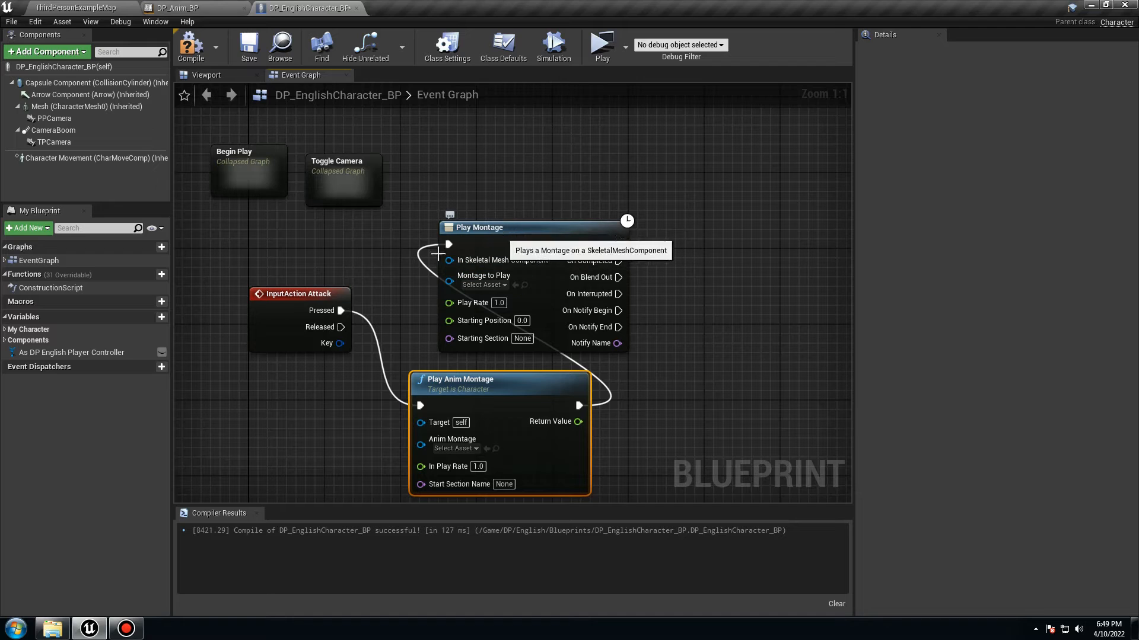
pyautogui.moveTo(341, 310); pyautogui.dragTo(449, 244)
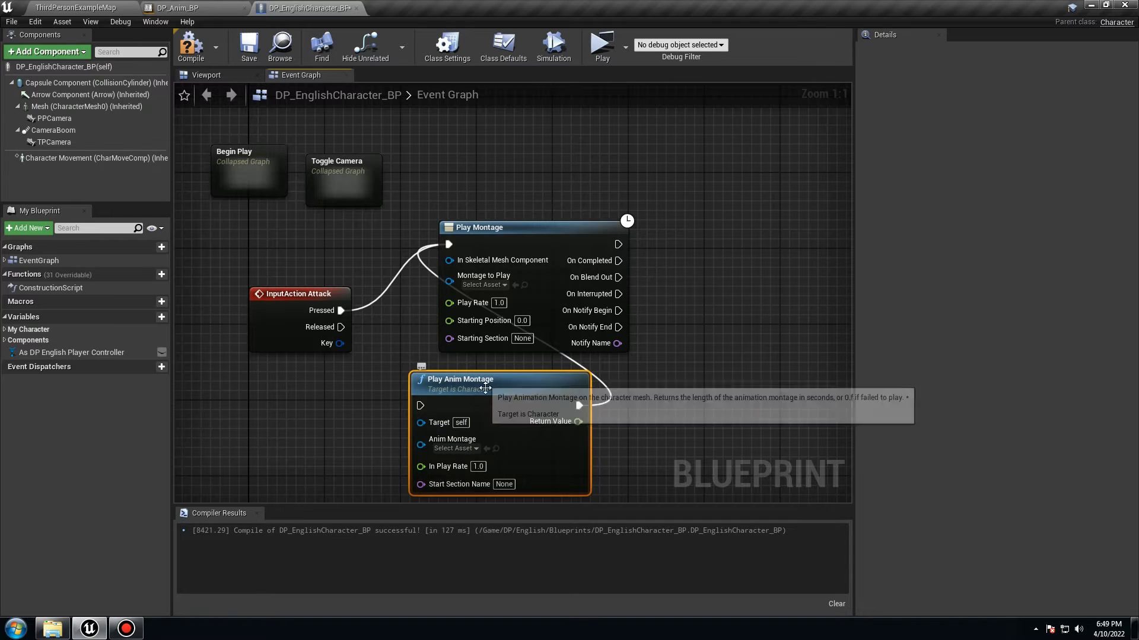
pyautogui.press('Delete')
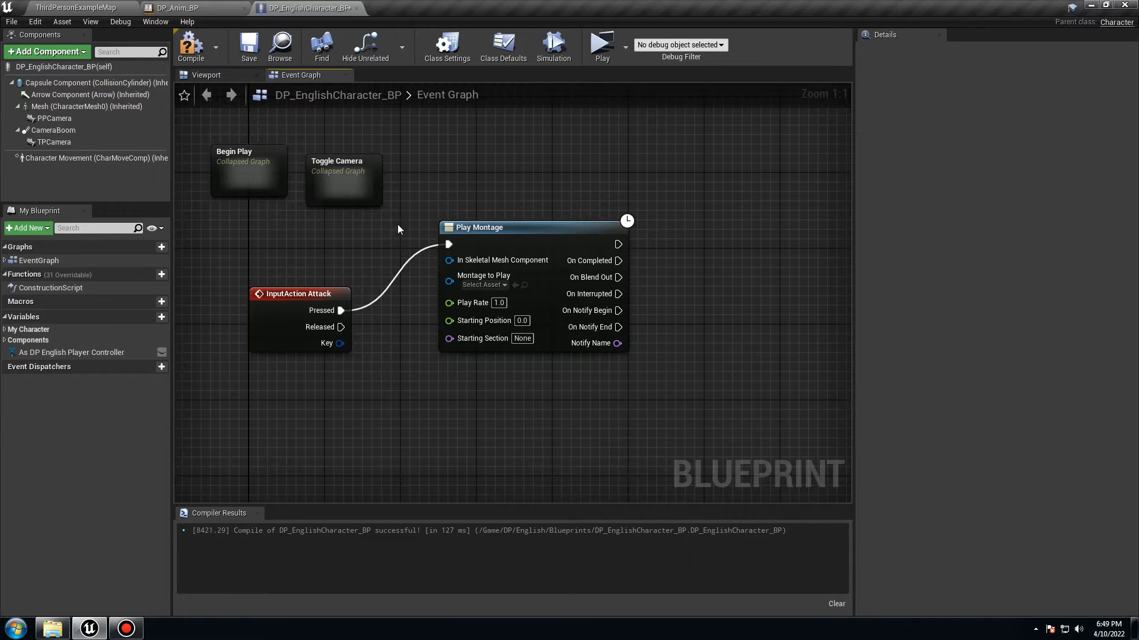
# Step: Align Play Montage with the Attack event and connect a Mesh component reference to its In Skeletal Mesh Component input
pyautogui.moveTo(548, 239); pyautogui.dragTo(519, 306)
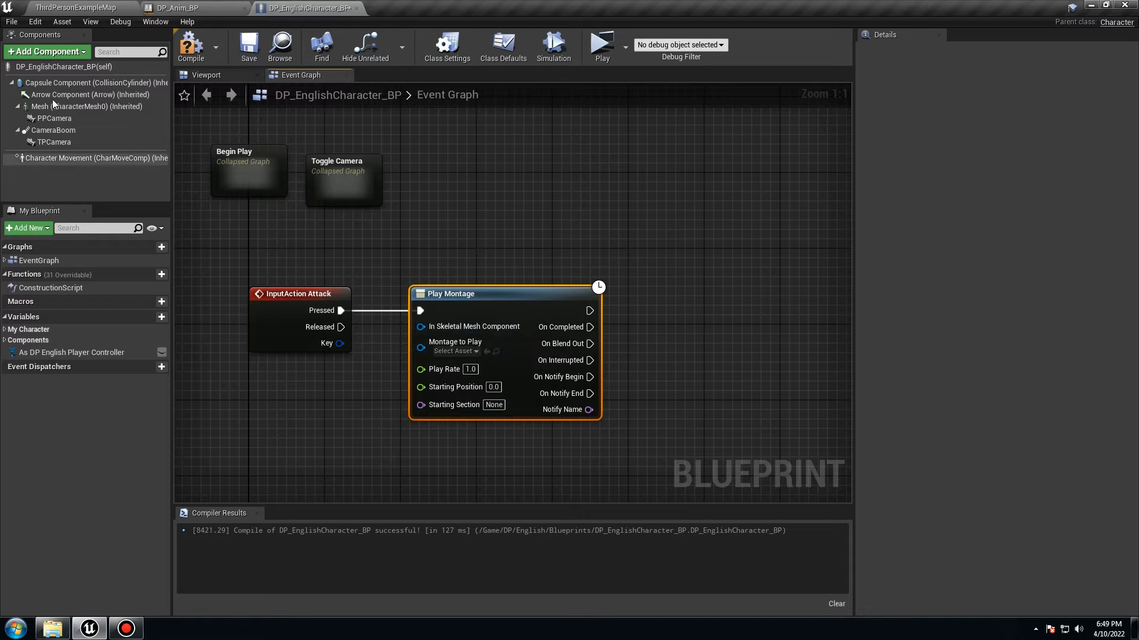
pyautogui.moveTo(52, 107); pyautogui.dragTo(411, 328)
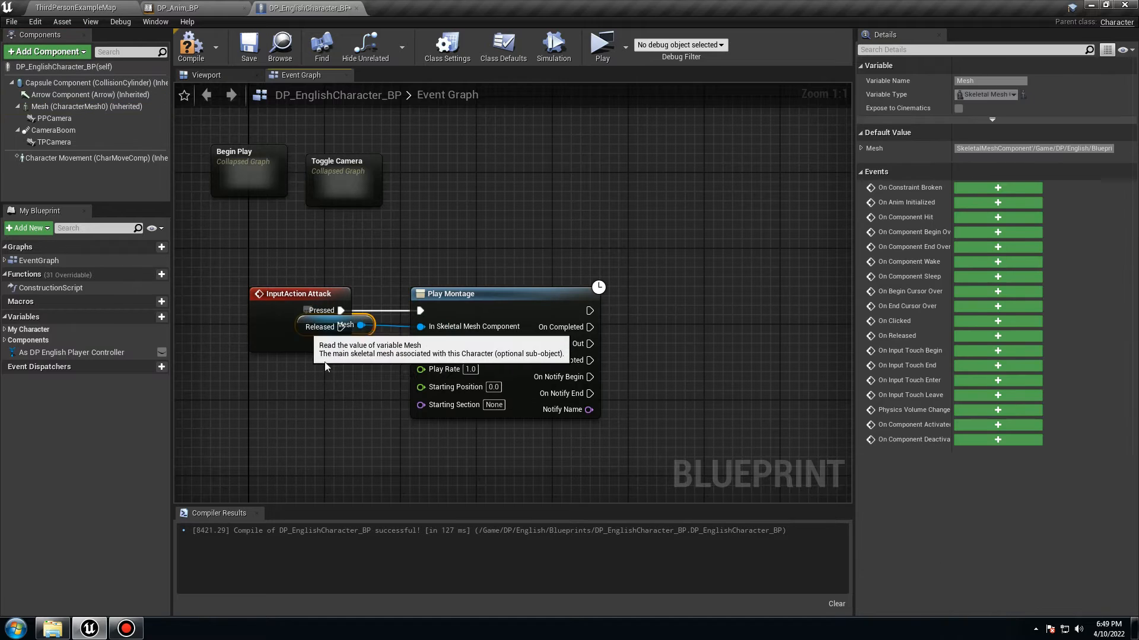
pyautogui.moveTo(332, 318); pyautogui.dragTo(332, 372)
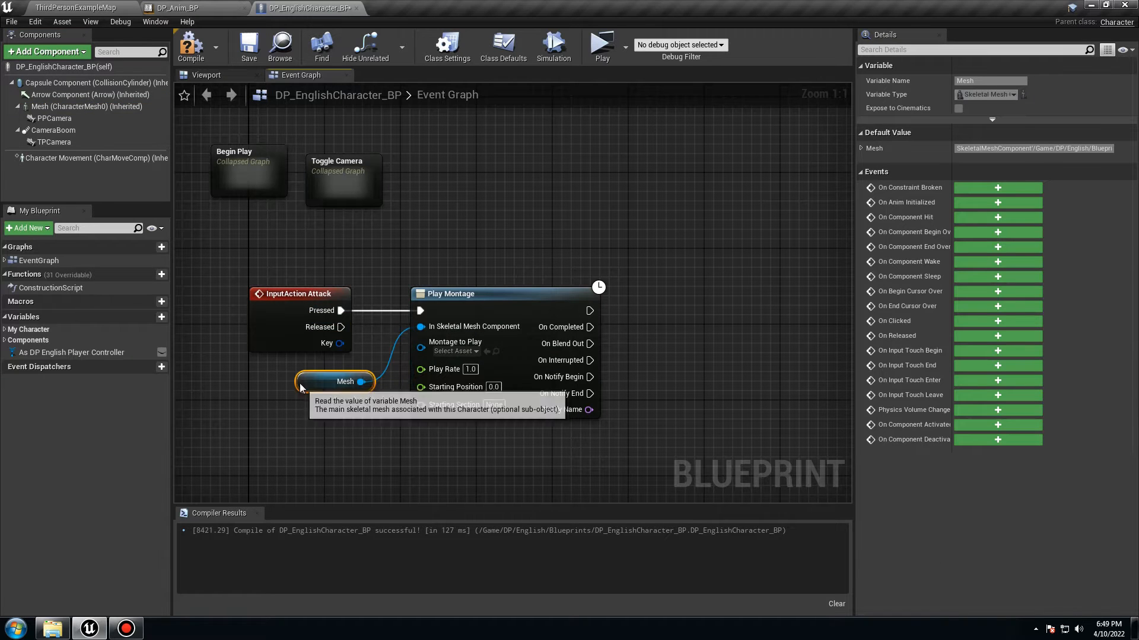
# Step: Set Play Montage's Montage to Play to DP_SwordAttack_Montage and compile the Blueprint
pyautogui.click(465, 353)
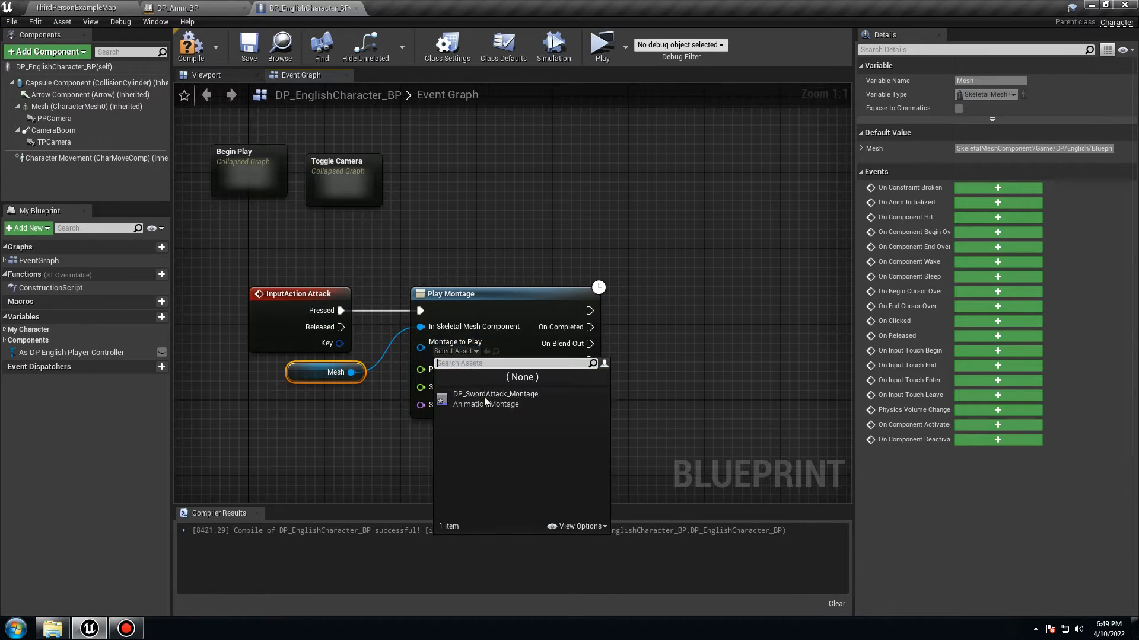
pyautogui.click(484, 396)
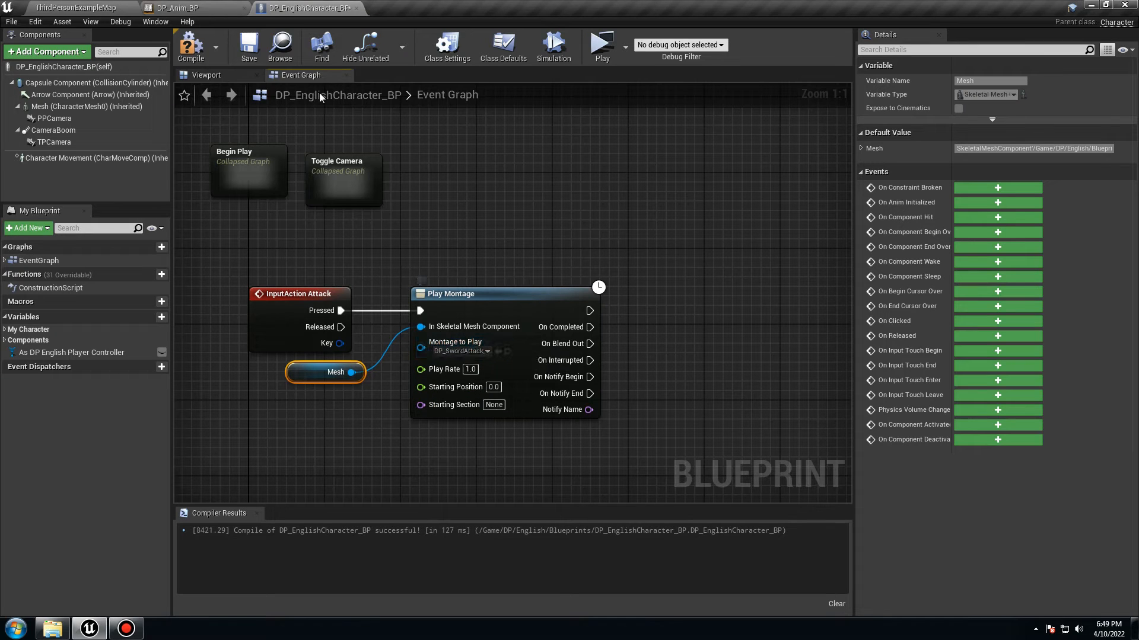
pyautogui.click(201, 48)
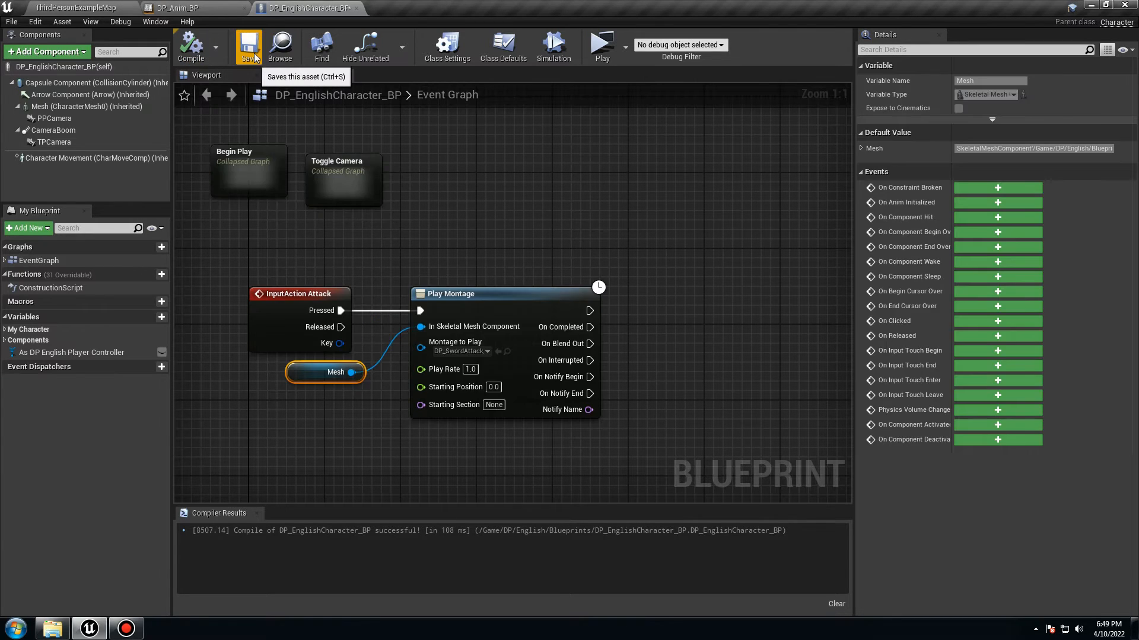
# Step: Play-test the game by moving the character around and trying the attack, and end the preview
pyautogui.click(602, 44)
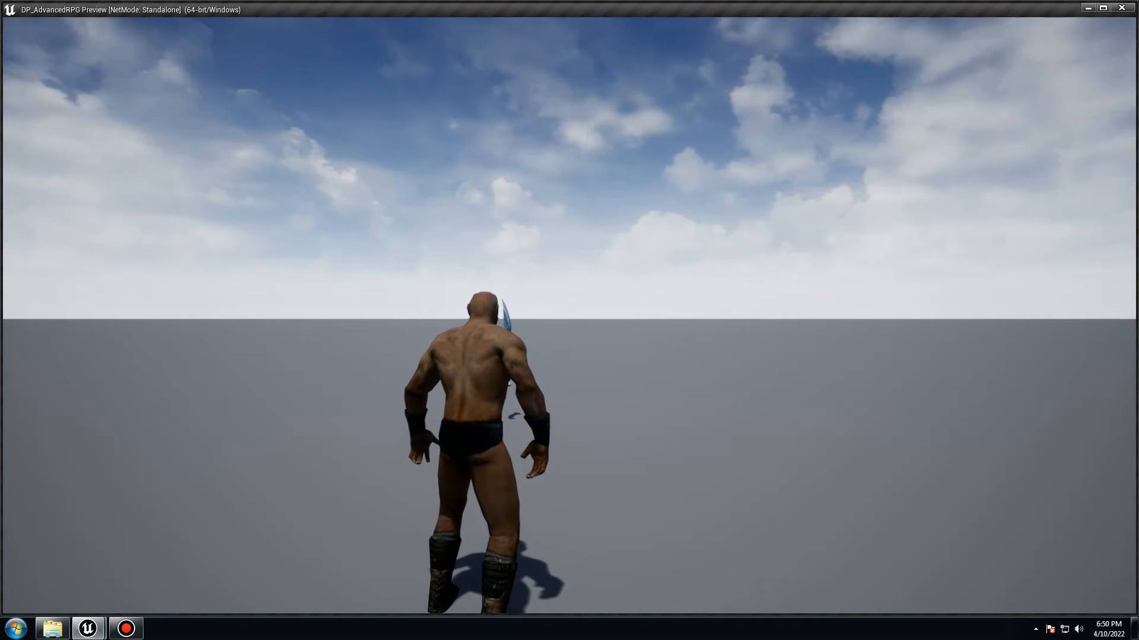
pyautogui.press('d')
pyautogui.press('a')
pyautogui.press('w')
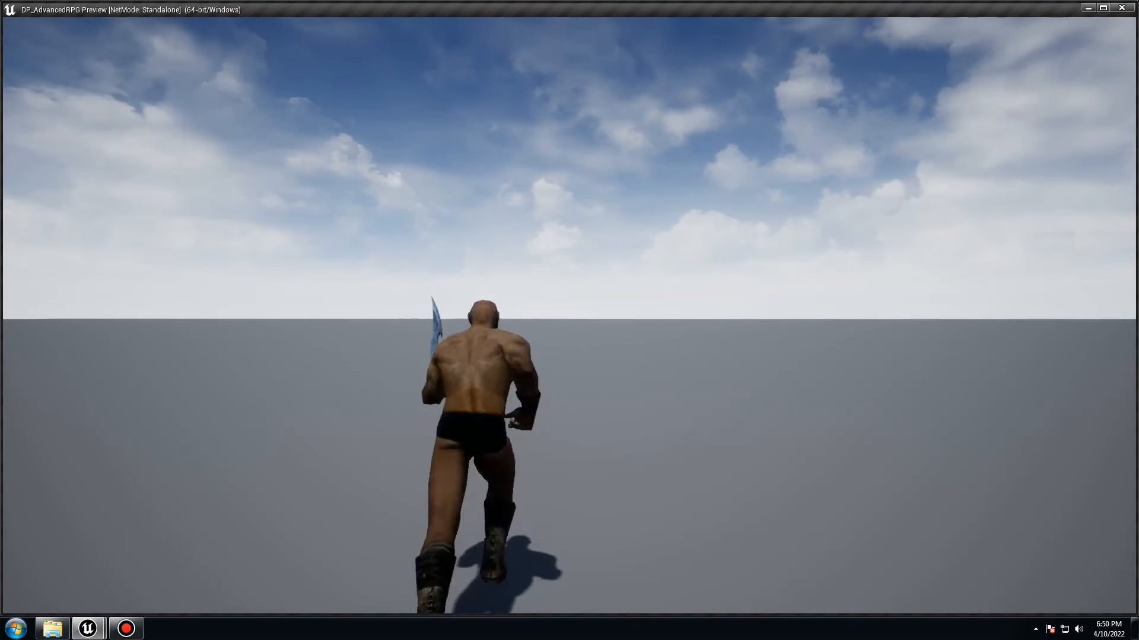
pyautogui.press('s')
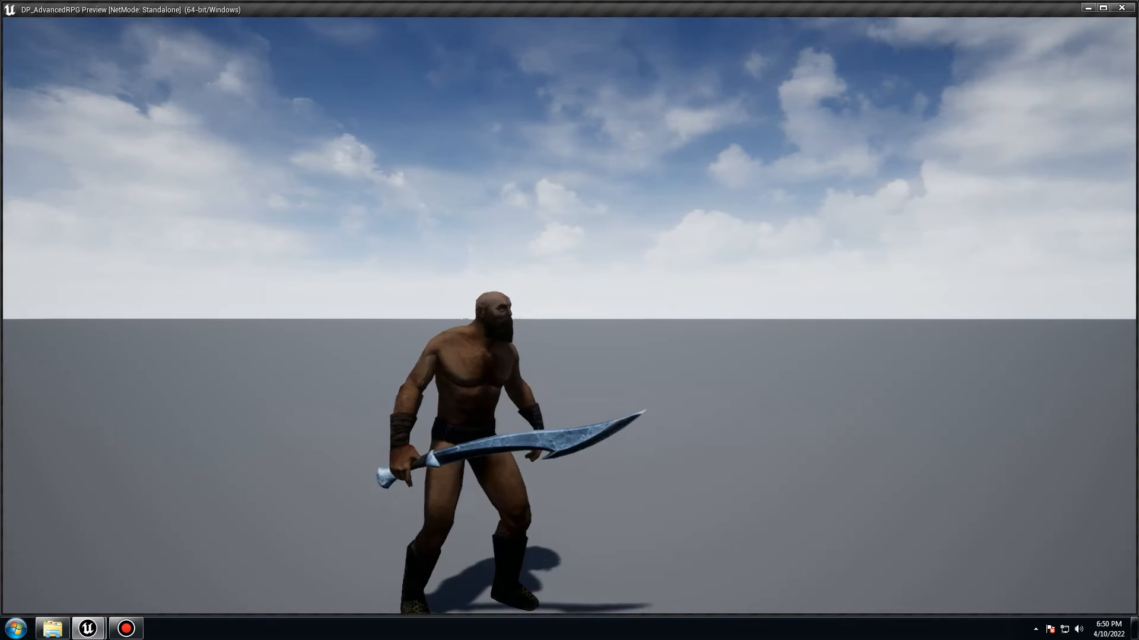
pyautogui.click(569, 320)
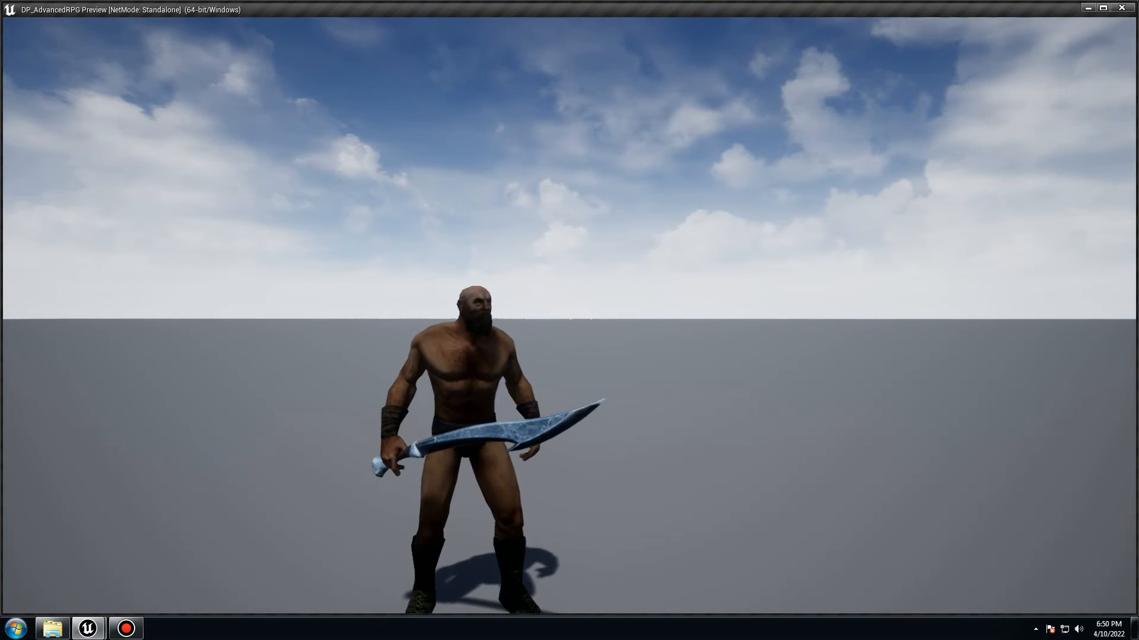
pyautogui.press('Escape')
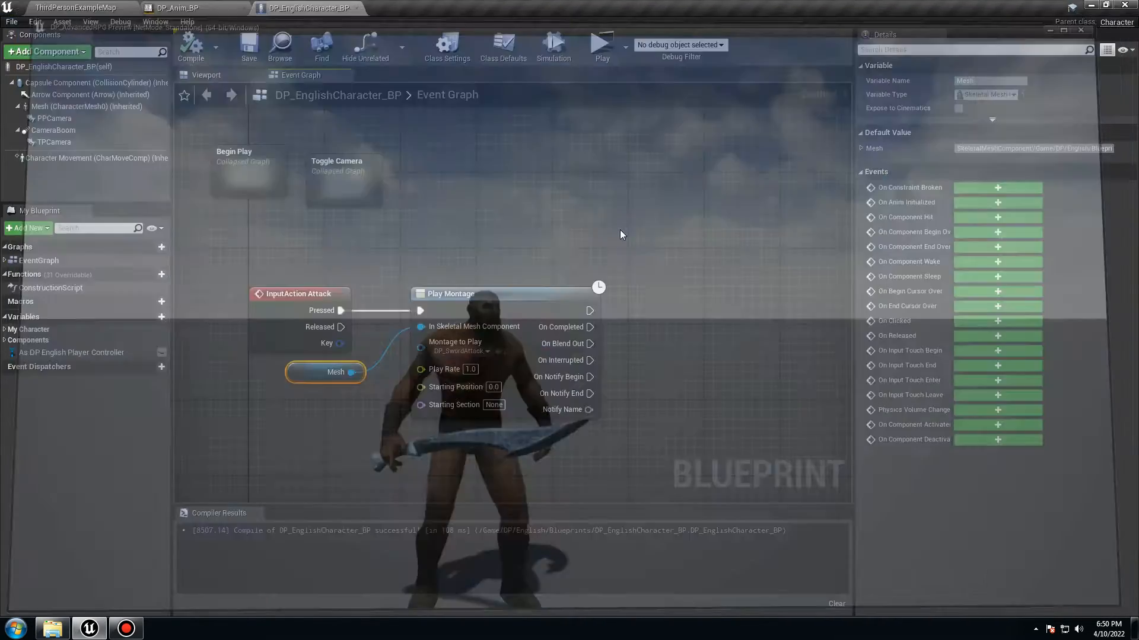
# Step: Open DP_SwordAttack_Montage from the Play Montage node's asset reference and check which animation slot it uses
pyautogui.click(507, 352)
pyautogui.doubleClick(354, 534)
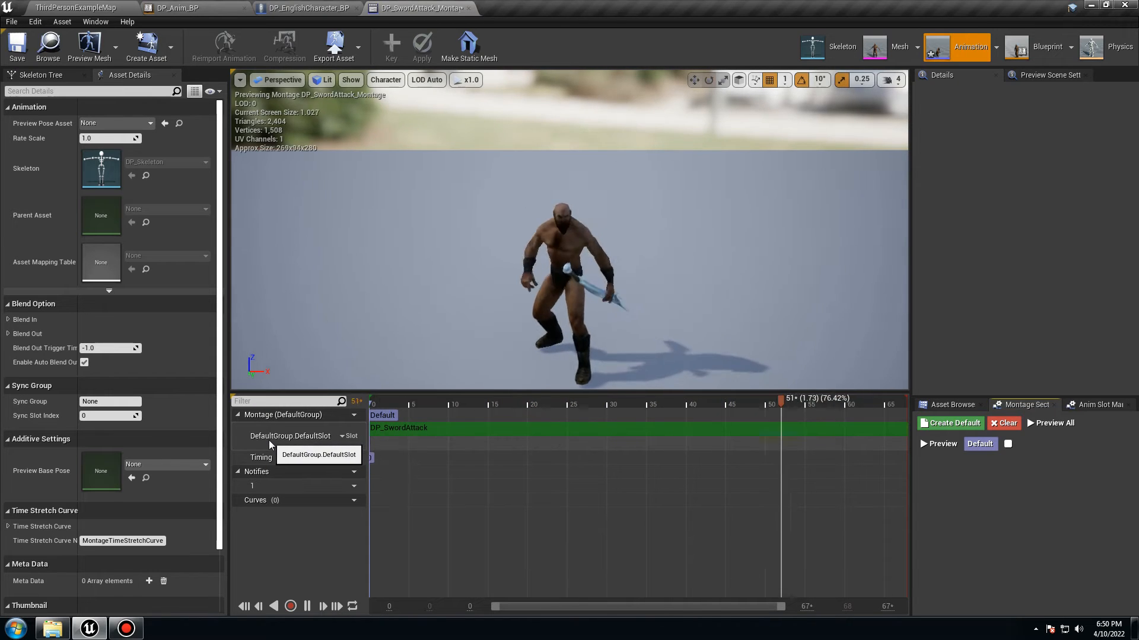
pyautogui.click(347, 435)
pyautogui.moveTo(364, 458)
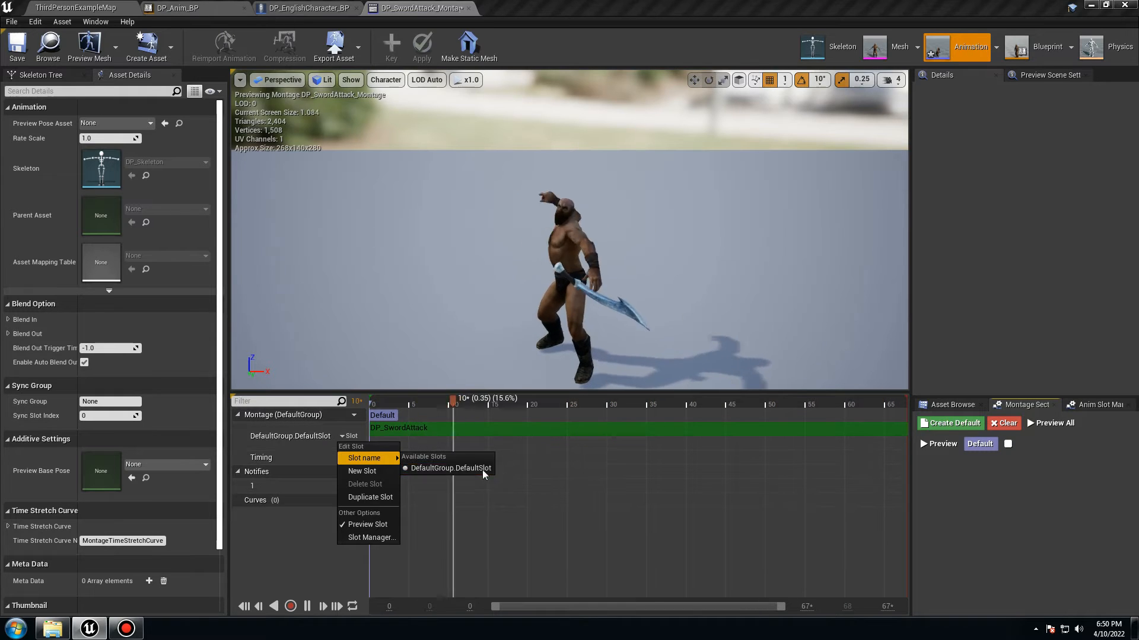
# Step: In DP_Anim_BP's AnimGraph, insert a Slot 'DefaultSlot' node between the 'Main State Saved' cached pose and Output Pose, and compile
pyautogui.click(178, 8)
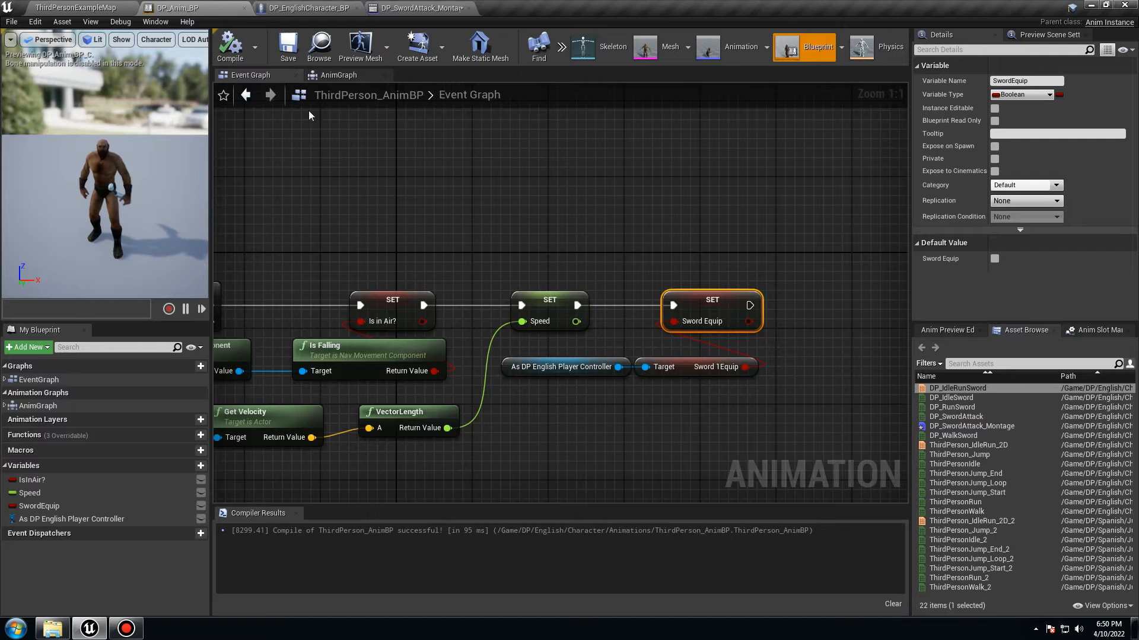
pyautogui.click(338, 75)
pyautogui.moveTo(447, 419); pyautogui.dragTo(368, 317, button='right')
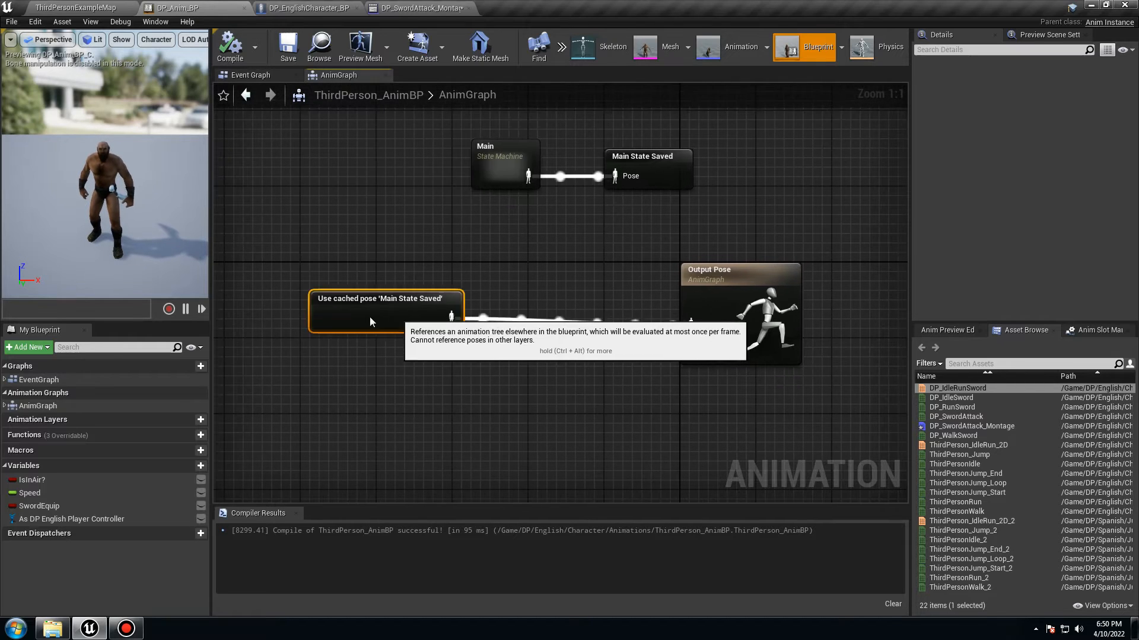
pyautogui.moveTo(369, 317); pyautogui.dragTo(322, 326)
pyautogui.moveTo(408, 328); pyautogui.dragTo(470, 327)
pyautogui.write('s')
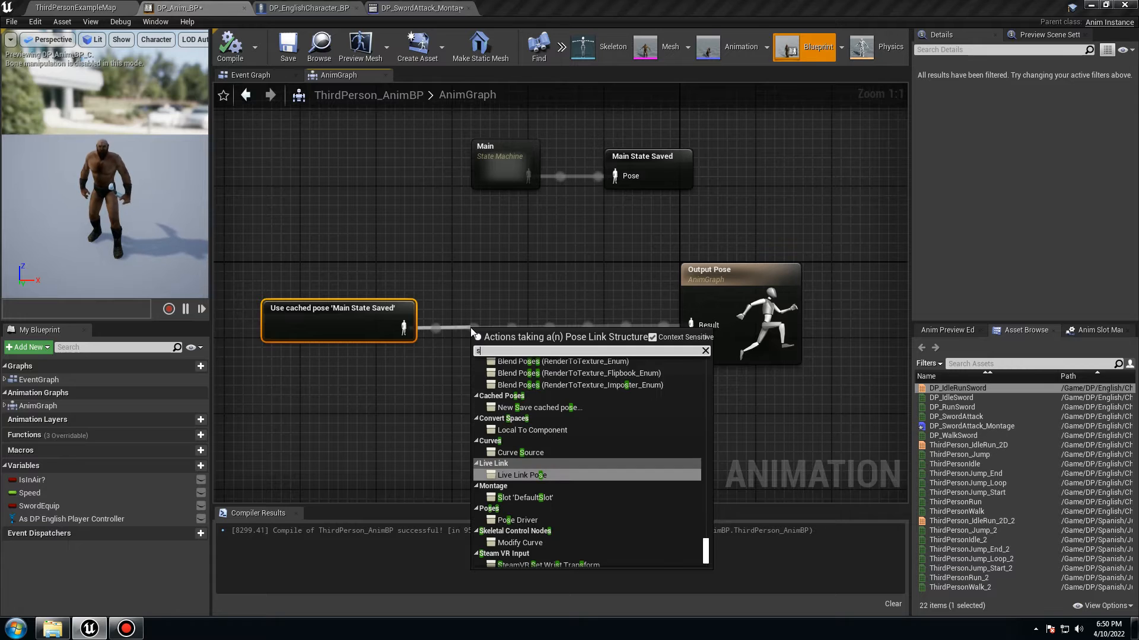
pyautogui.write('lot')
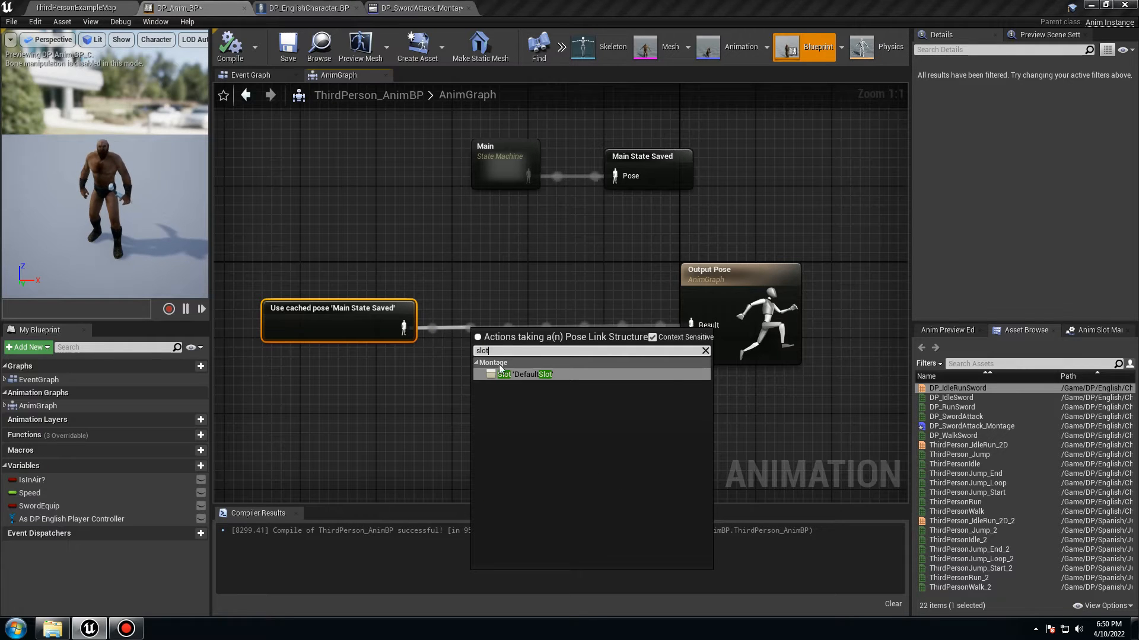
pyautogui.click(501, 374)
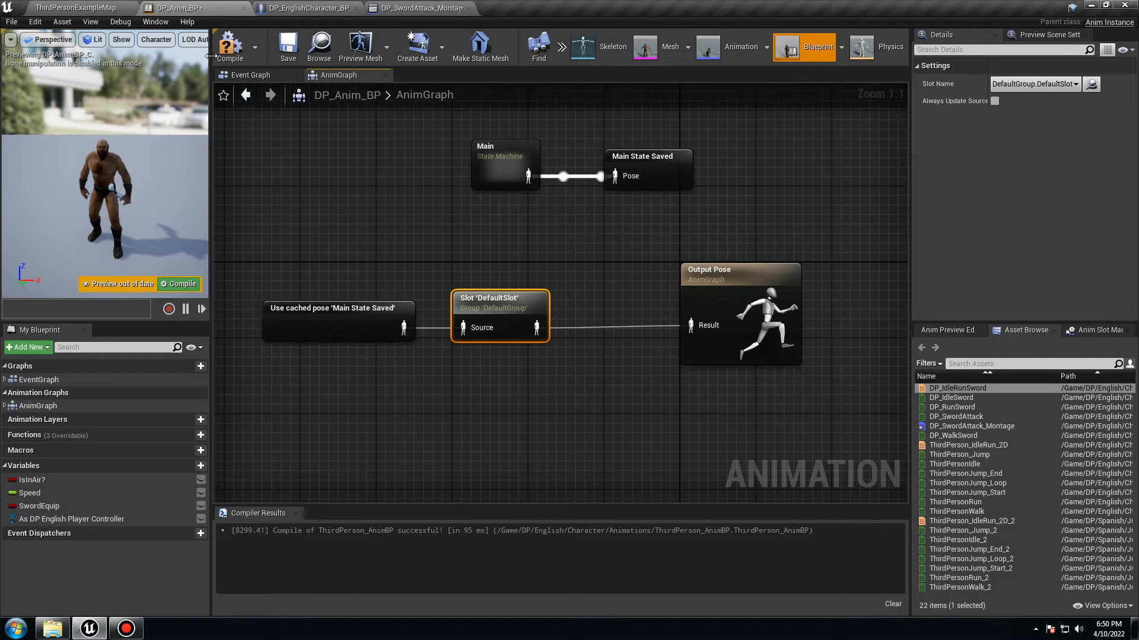
pyautogui.click(230, 47)
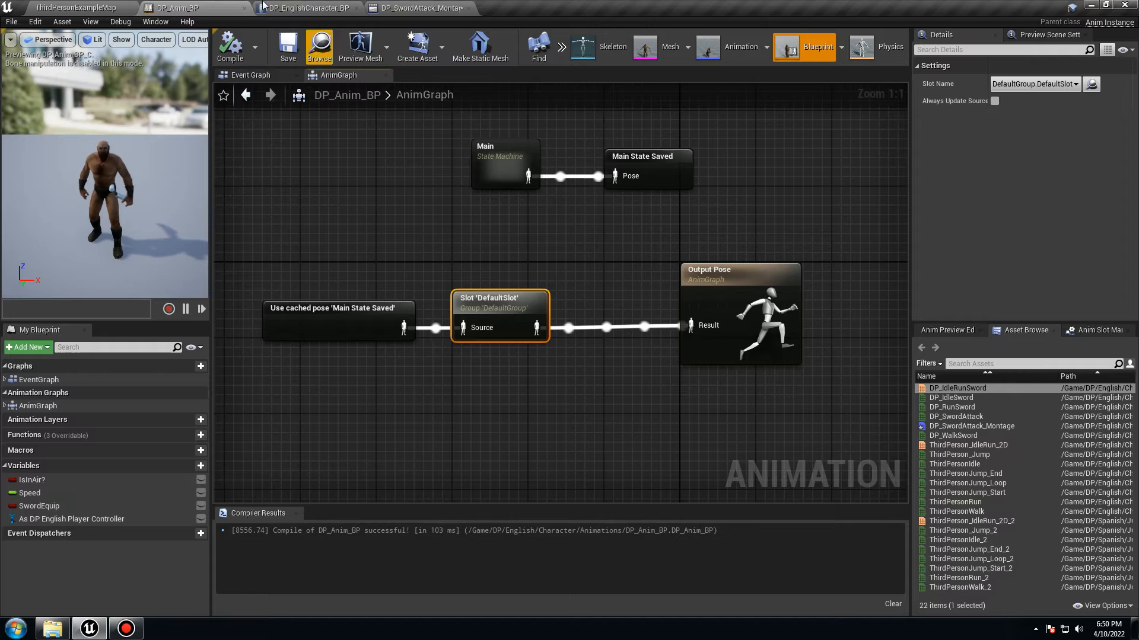
# Step: Return to DP_EnglishCharacter_BP, play-test the attack animation without picking up the sword, and end the preview
pyautogui.click(264, 8)
pyautogui.click(600, 53)
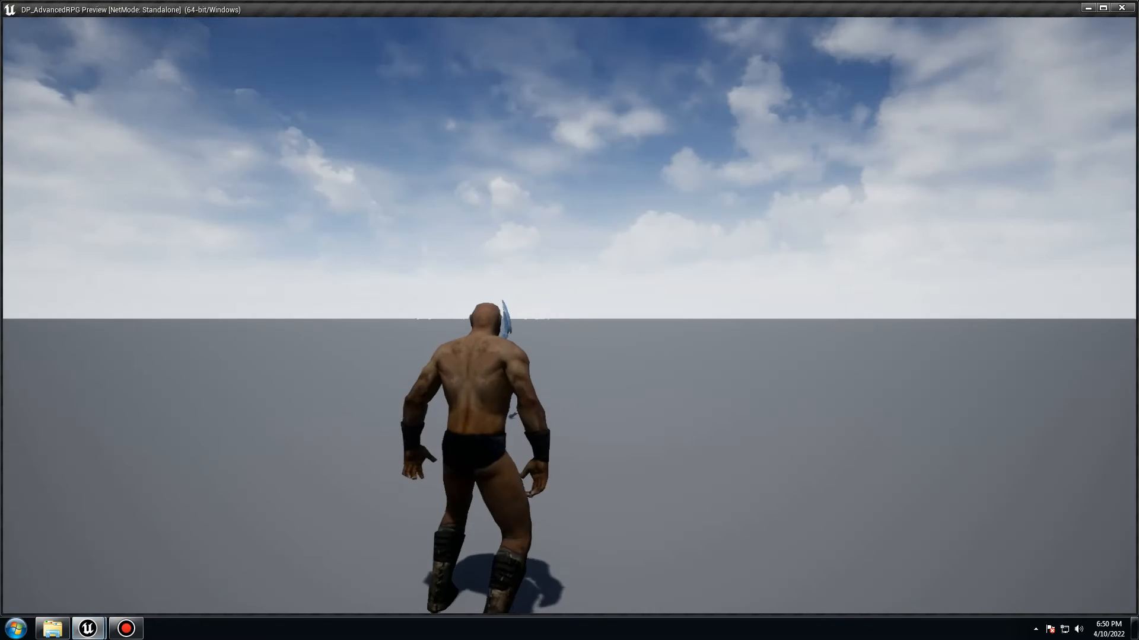
pyautogui.click(569, 320)
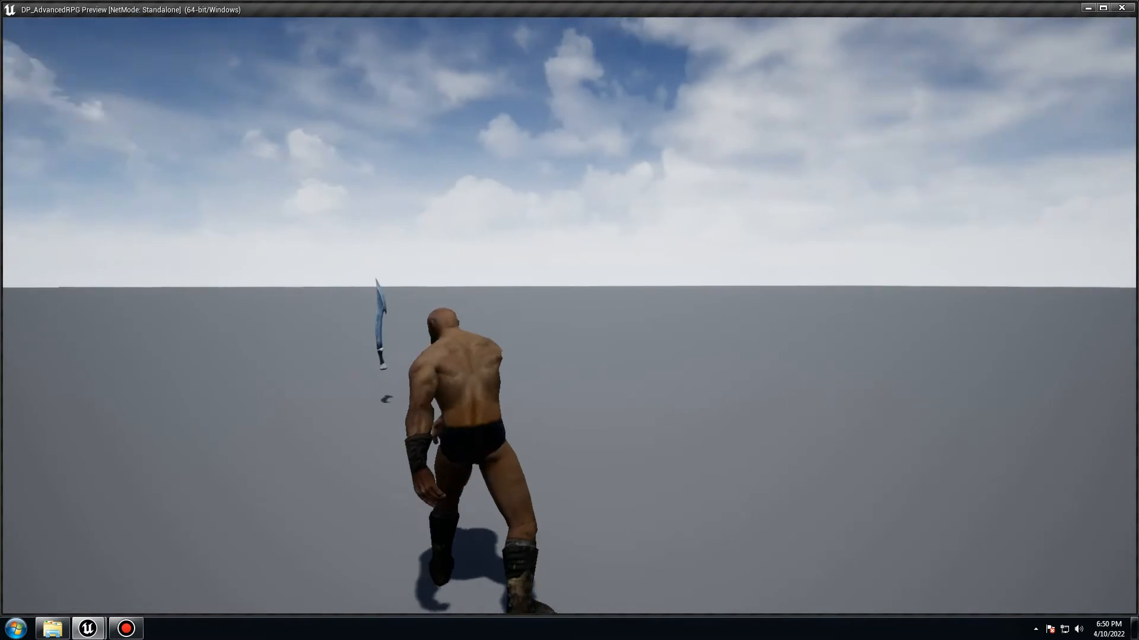
pyautogui.click(569, 320)
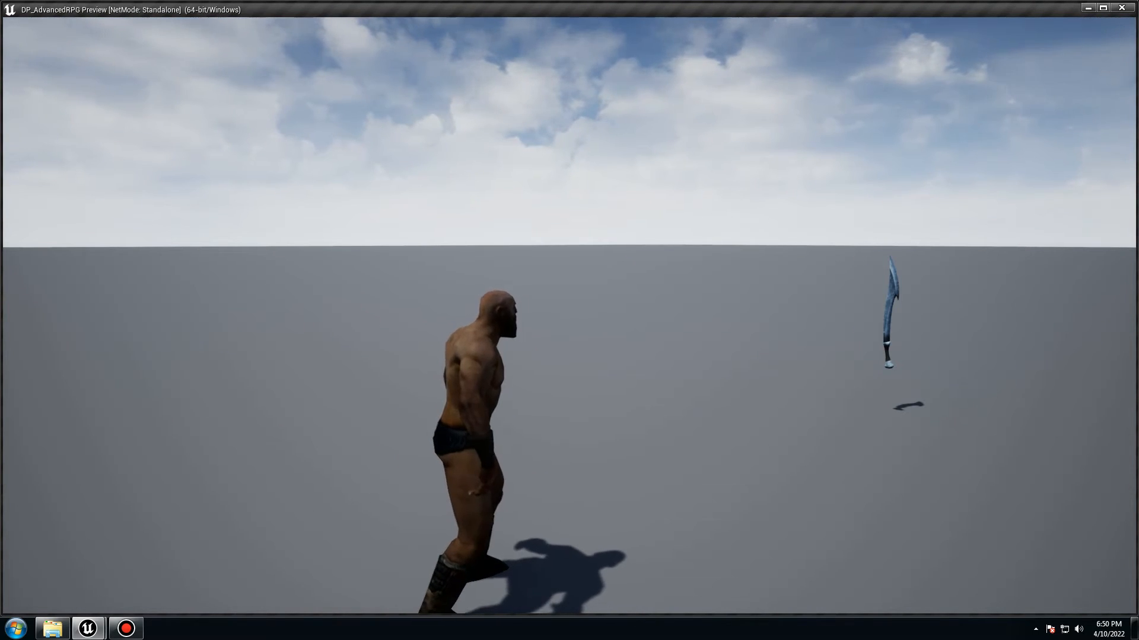
pyautogui.press('Escape')
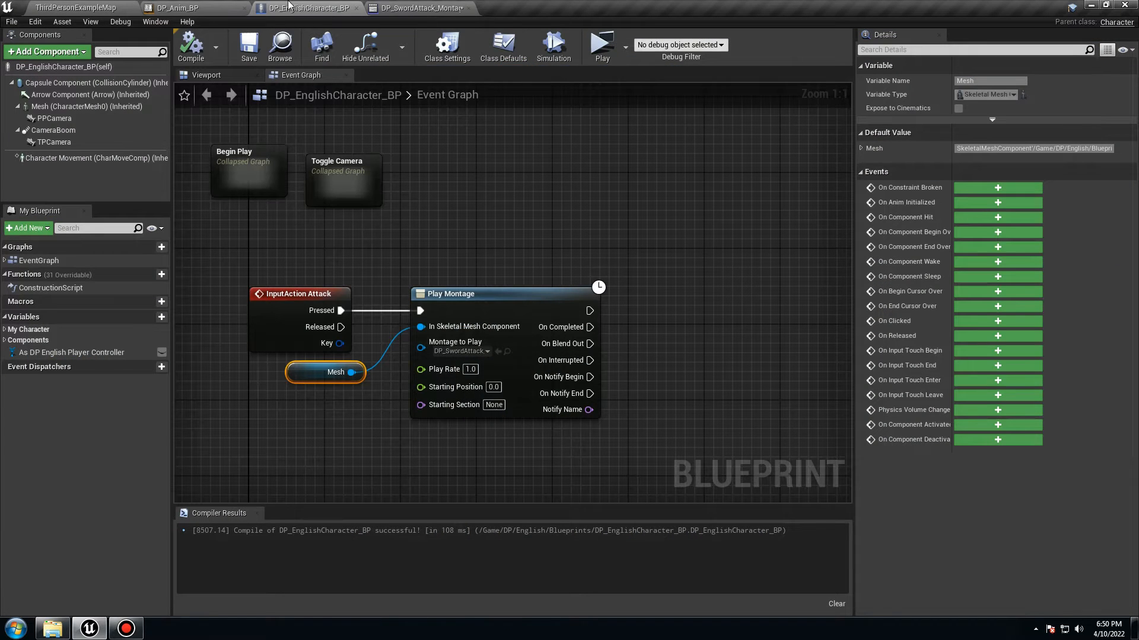
# Step: Add a getter for As DP English Player Controller below the attack event and get its Sword 1Equip variable
pyautogui.moveTo(441, 203); pyautogui.dragTo(437, 168, button='right')
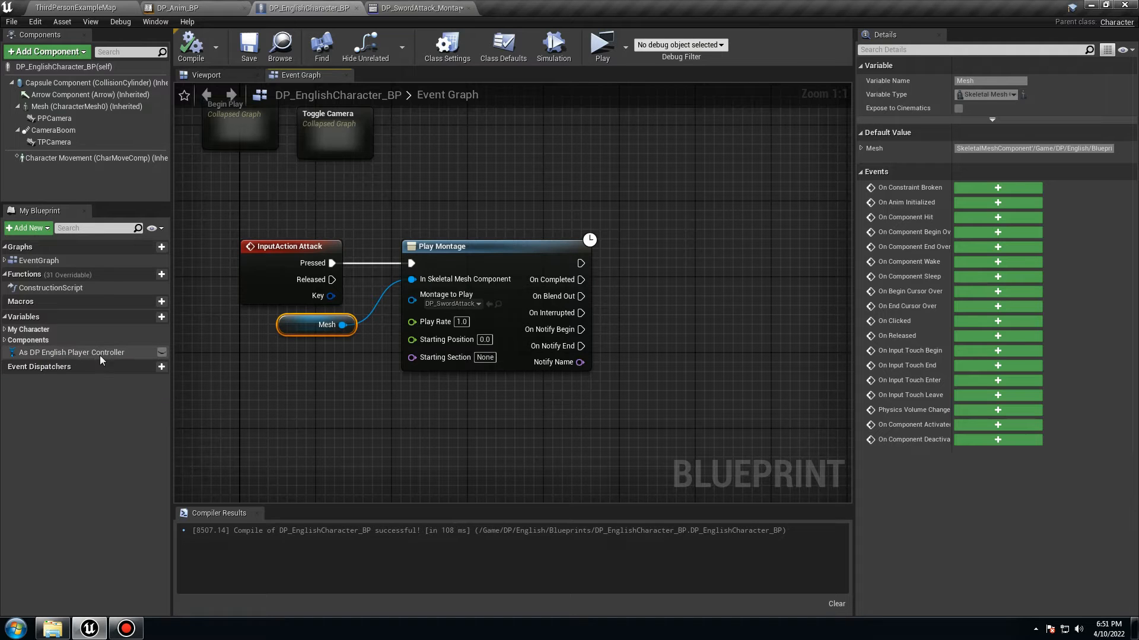
pyautogui.moveTo(83, 355); pyautogui.dragTo(251, 403)
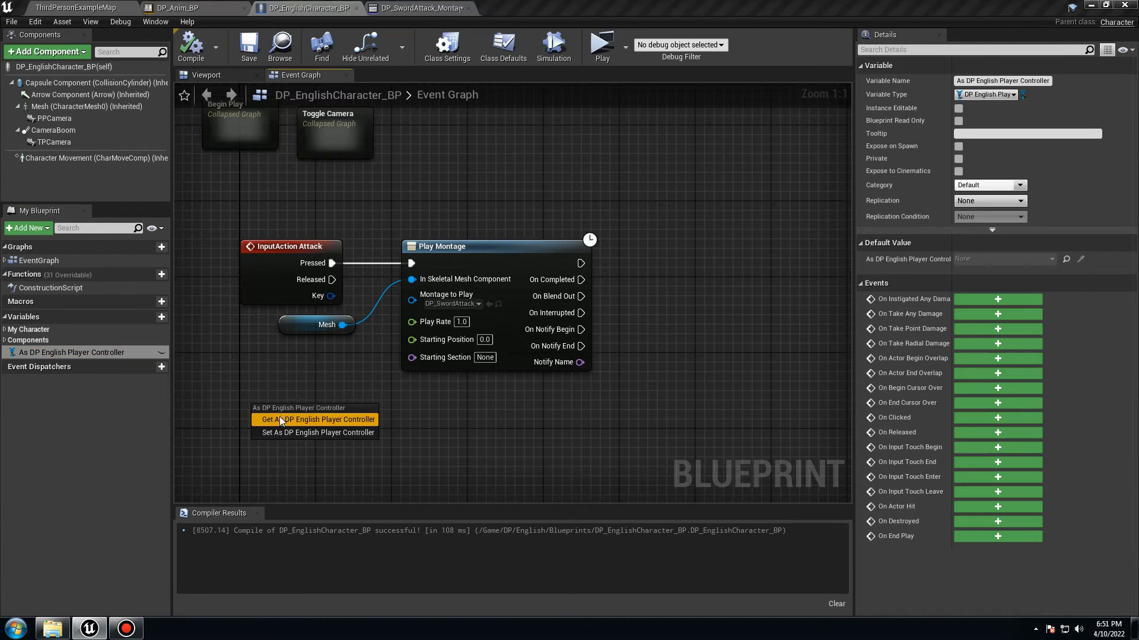
pyautogui.click(279, 412)
pyautogui.moveTo(367, 410); pyautogui.dragTo(446, 432)
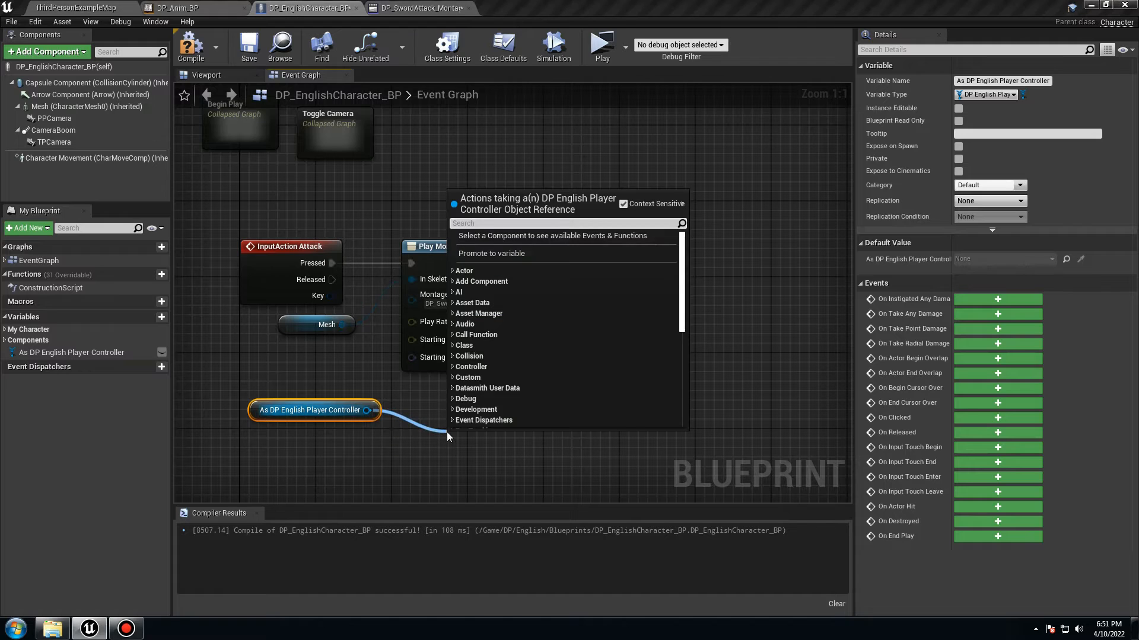
pyautogui.write('get sword')
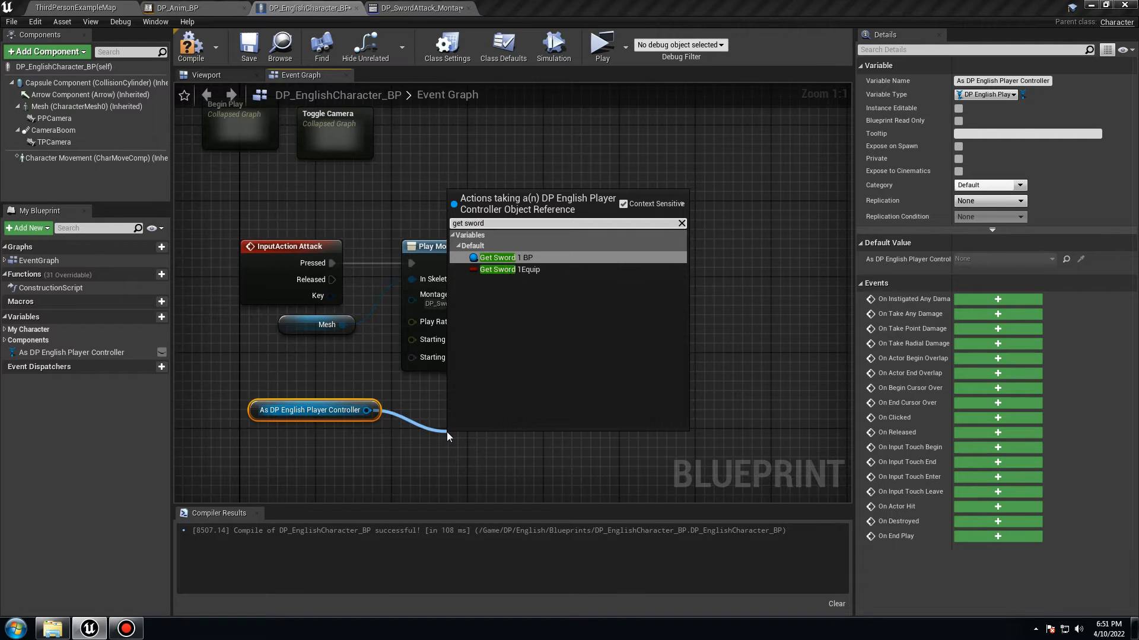
pyautogui.click(522, 270)
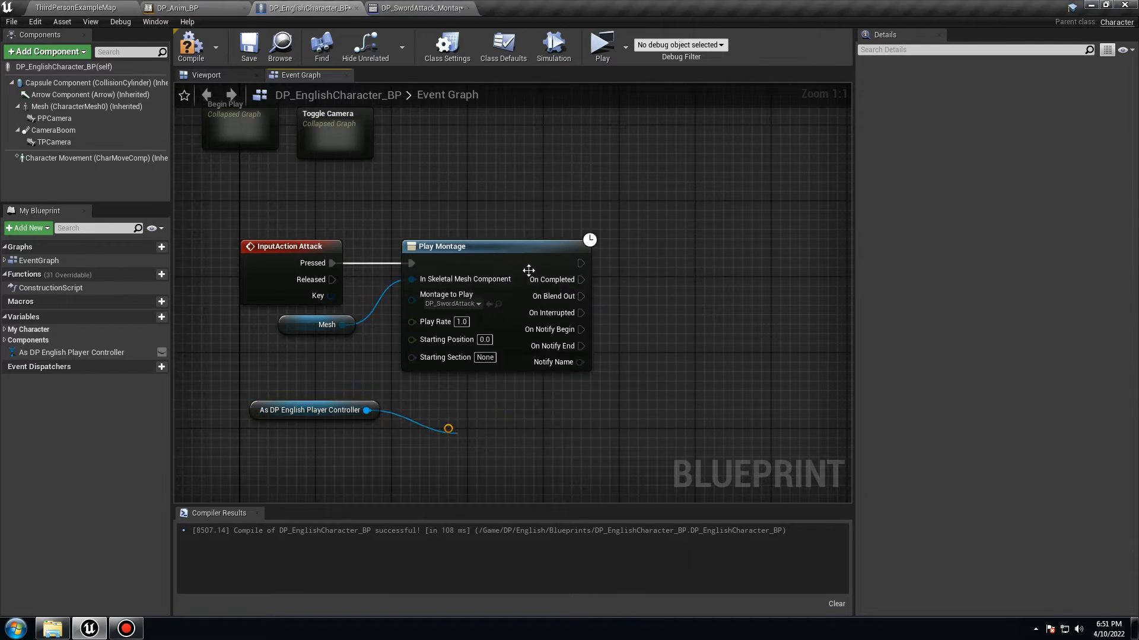
# Step: Add a Branch conditioned on Sword 1Equip and arrange the nodes so it sits between InputAction Attack and Play Montage
pyautogui.moveTo(559, 439); pyautogui.dragTo(610, 411)
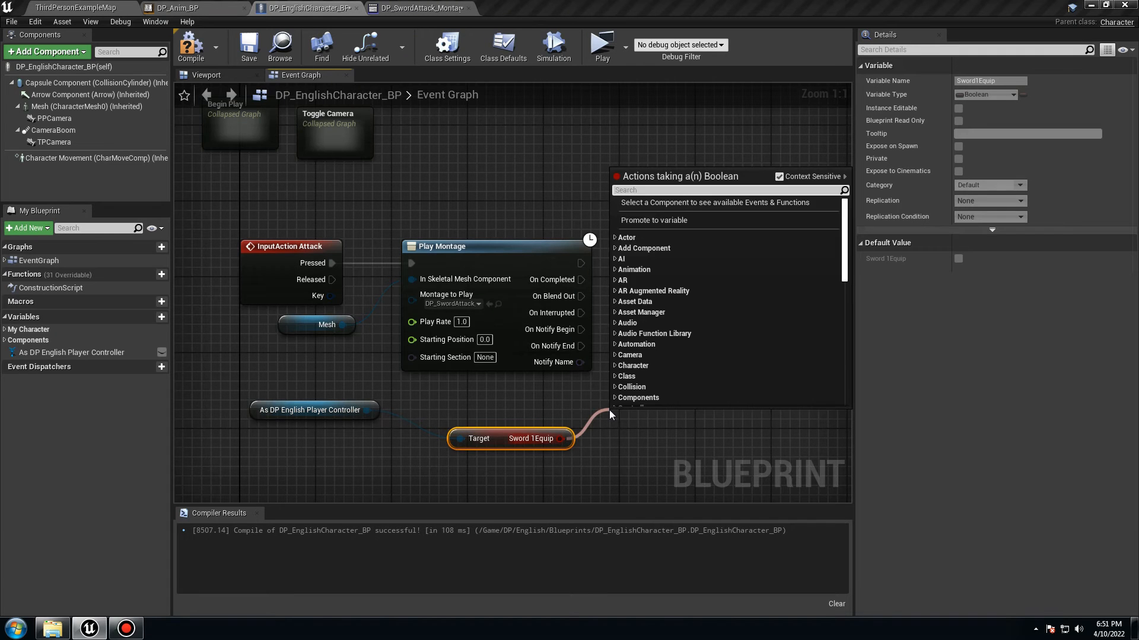
pyautogui.write('b')
pyautogui.click(656, 323)
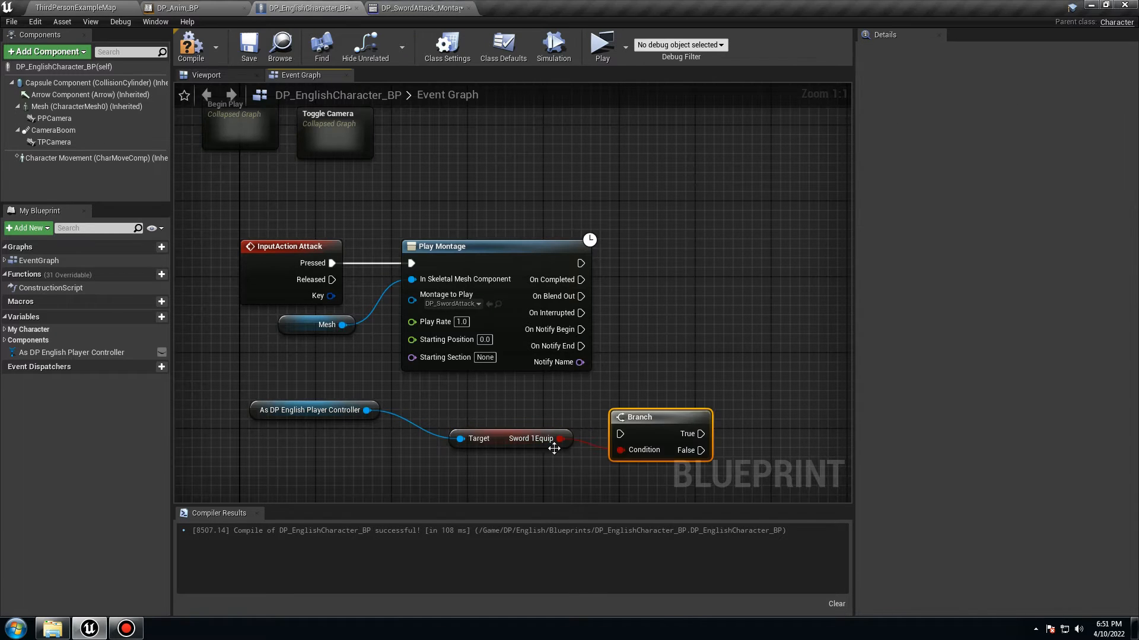
pyautogui.moveTo(502, 442); pyautogui.dragTo(313, 321)
pyautogui.moveTo(460, 246); pyautogui.dragTo(735, 247)
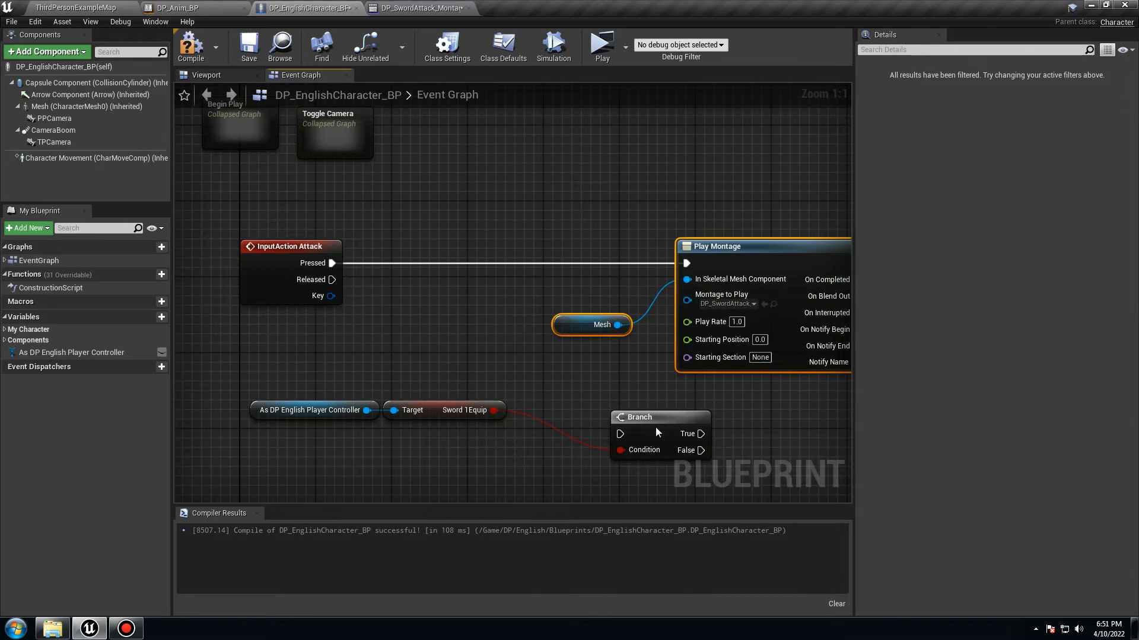
pyautogui.moveTo(656, 432); pyautogui.dragTo(434, 258)
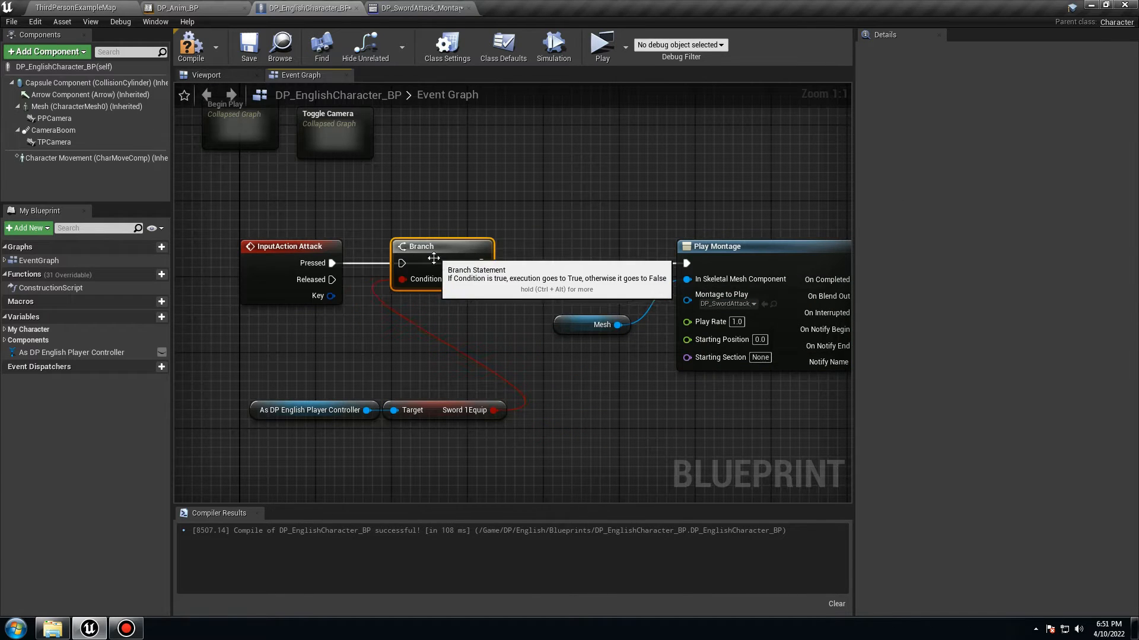
# Step: Wire InputAction Attack's Pressed output into the Branch and the Branch's True output into Play Montage, tidying the controller nodes below
pyautogui.moveTo(332, 263); pyautogui.dragTo(403, 265)
pyautogui.moveTo(464, 470); pyautogui.dragTo(410, 330)
pyautogui.click(407, 369)
pyautogui.moveTo(406, 369); pyautogui.dragTo(385, 454, button='right')
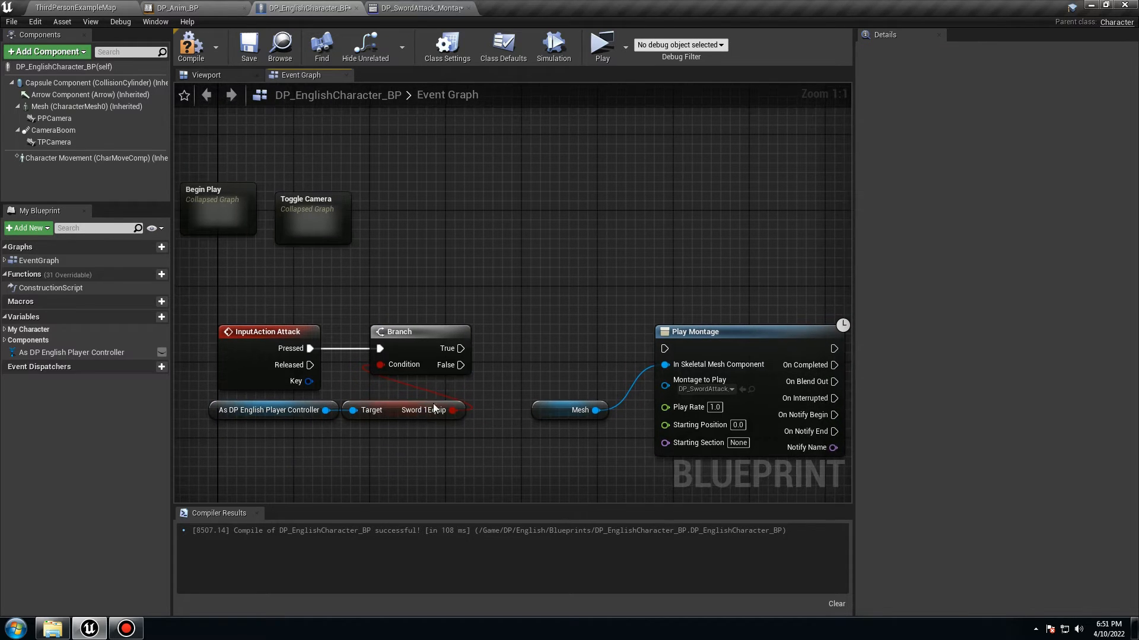
pyautogui.moveTo(610, 350); pyautogui.dragTo(664, 349)
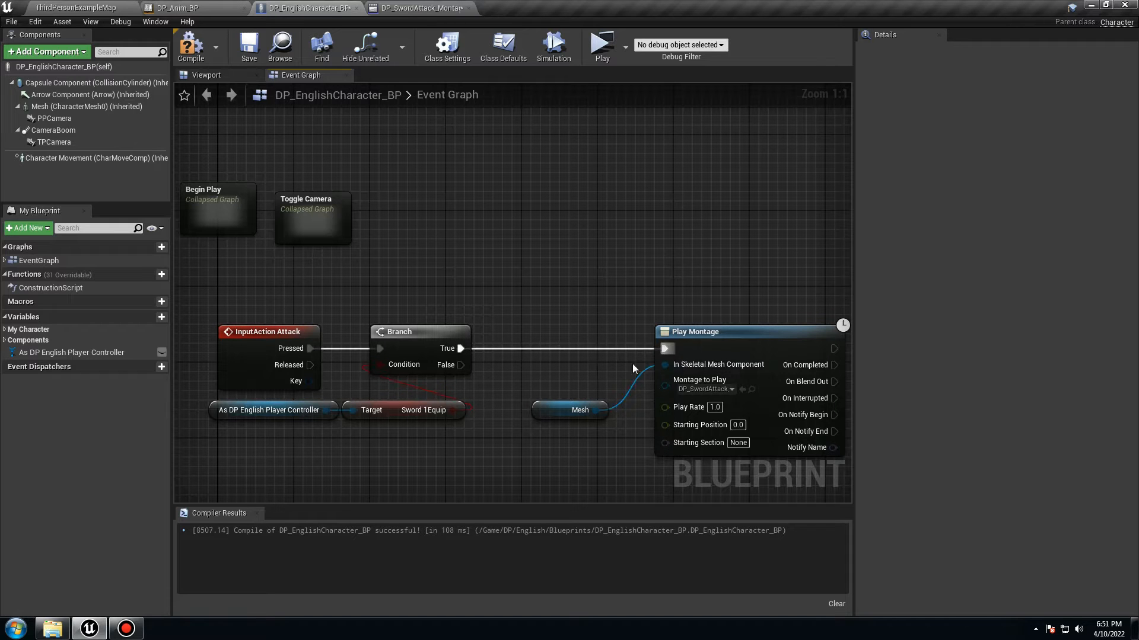
# Step: Compile and save DP_EnglishCharacter_BP, then play-test picking up the sword and attacking with it, and end the preview
pyautogui.click(195, 60)
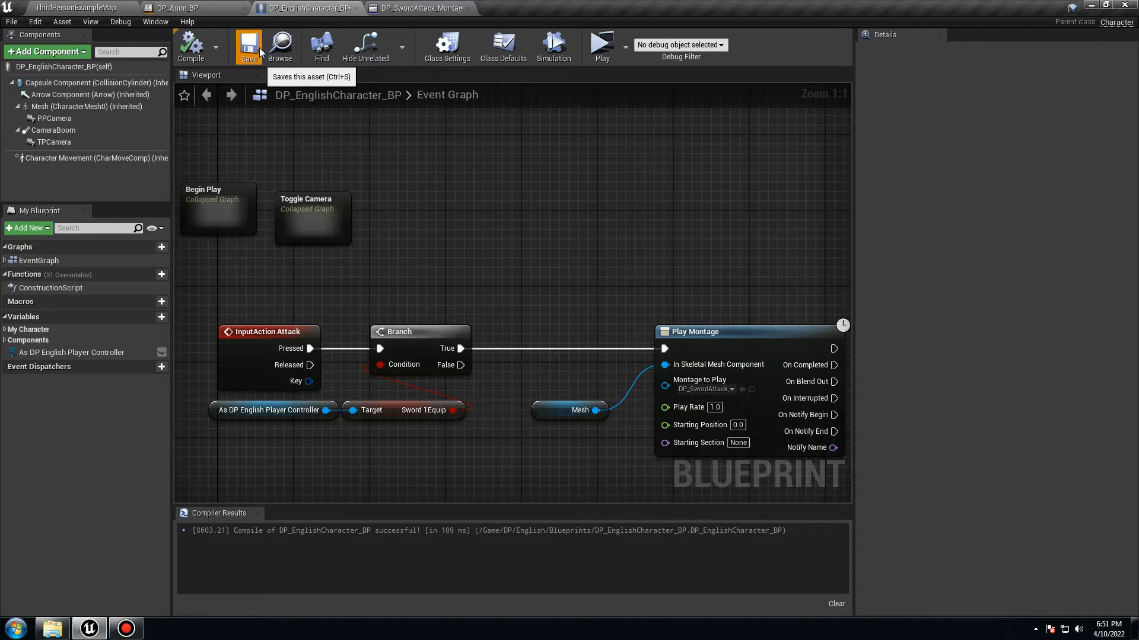
pyautogui.click(602, 49)
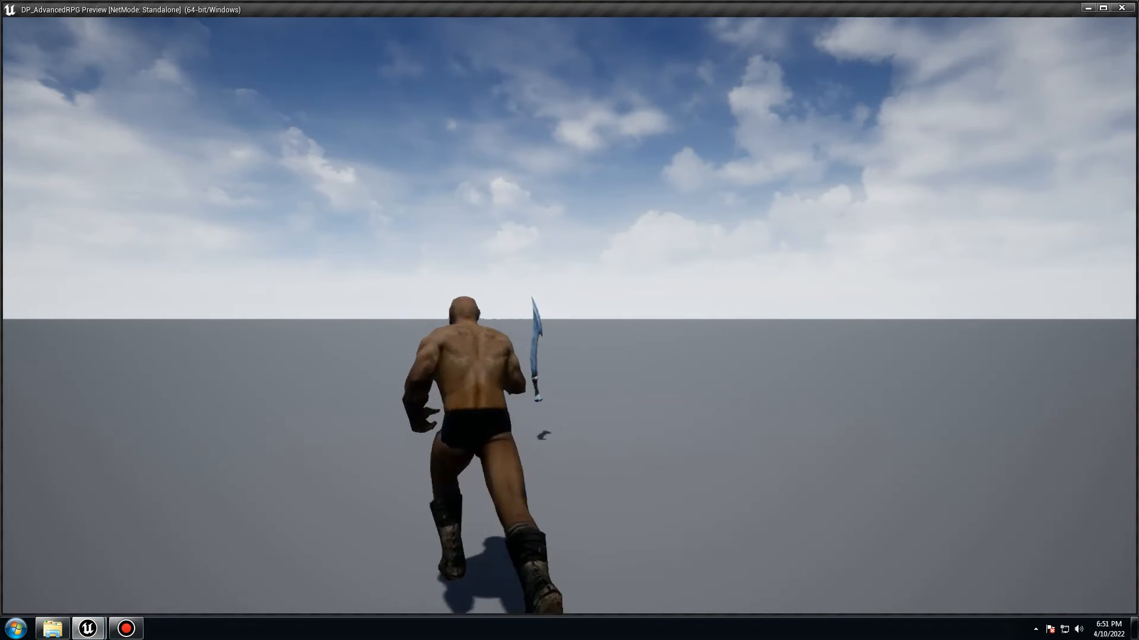
pyautogui.press('a')
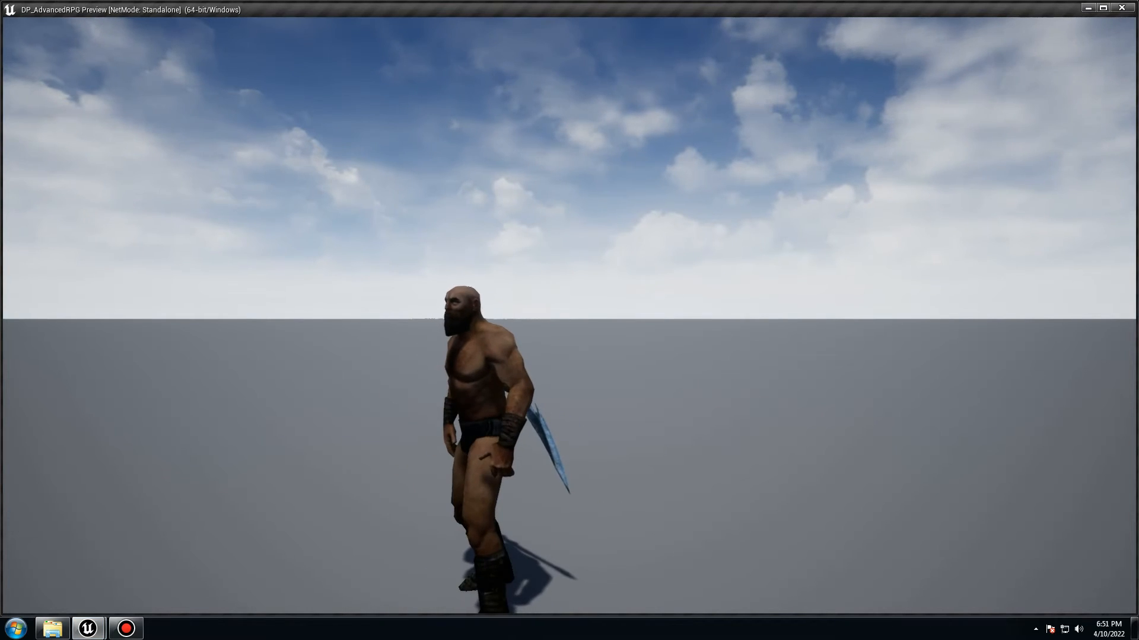
pyautogui.press('e')
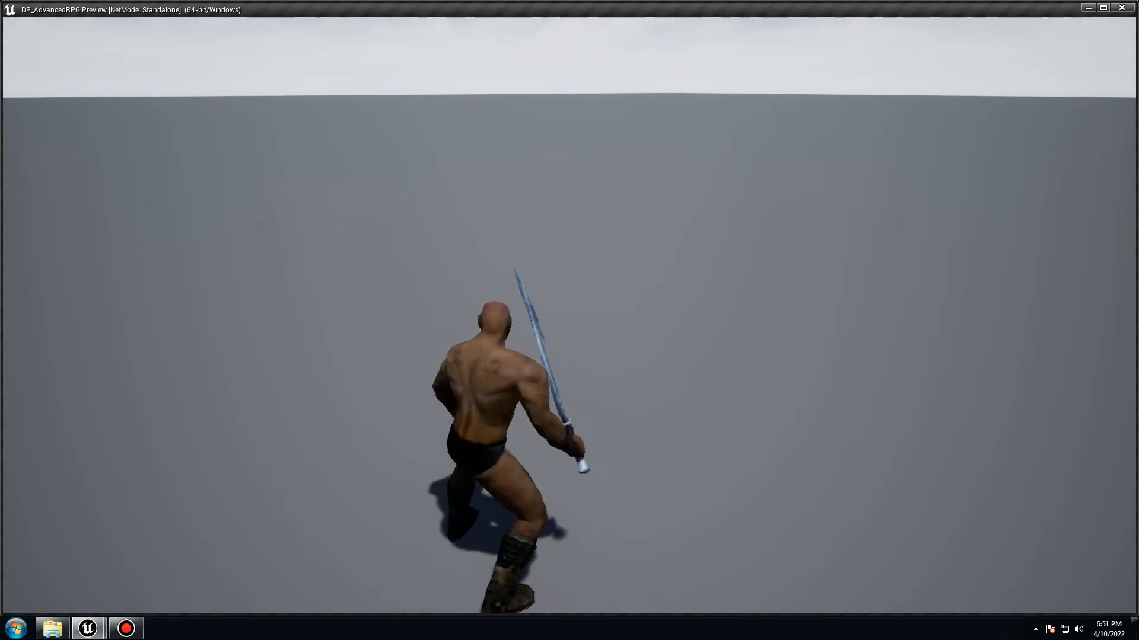
pyautogui.press('Escape')
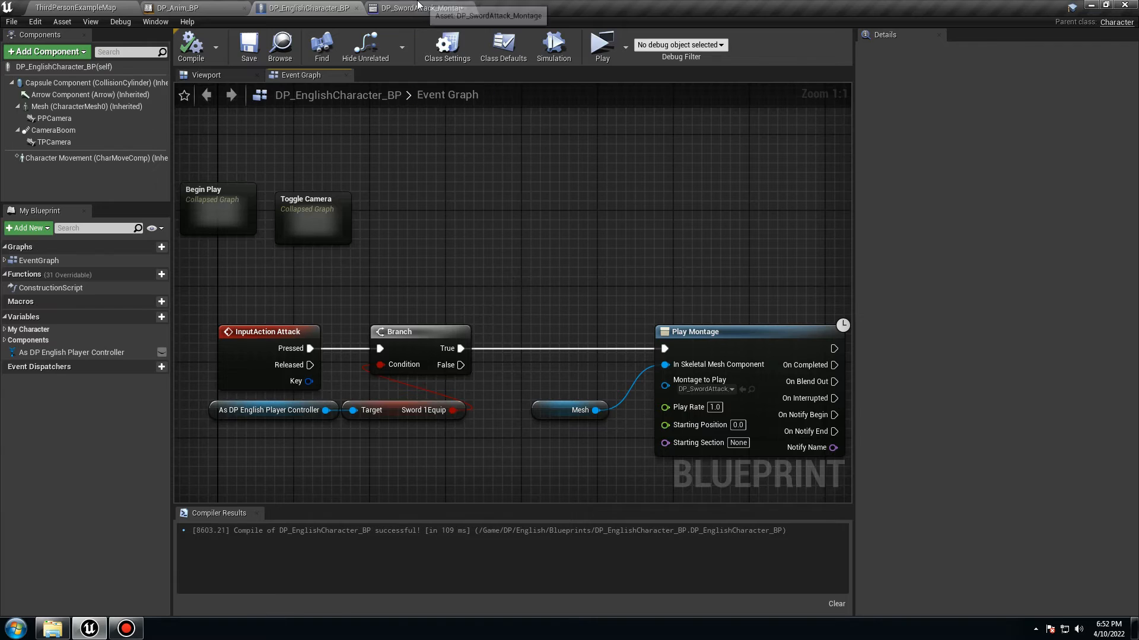
# Step: In DP_SwordAttack_Montage, add a new animation slot named UpperBody to DefaultGroup
pyautogui.click(451, 8)
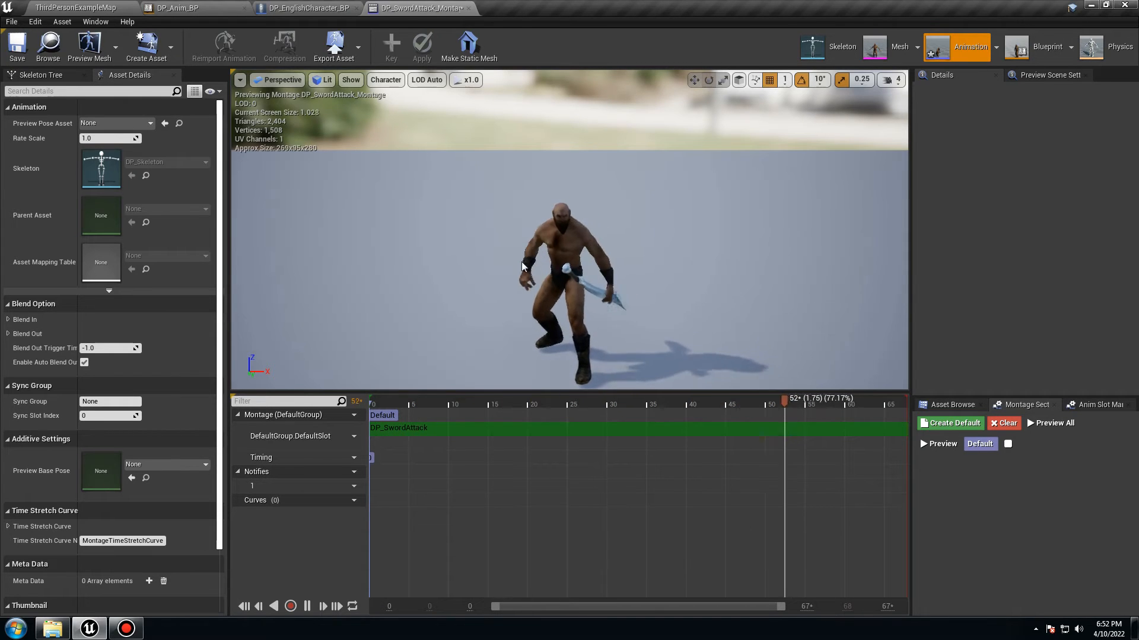
pyautogui.click(1089, 404)
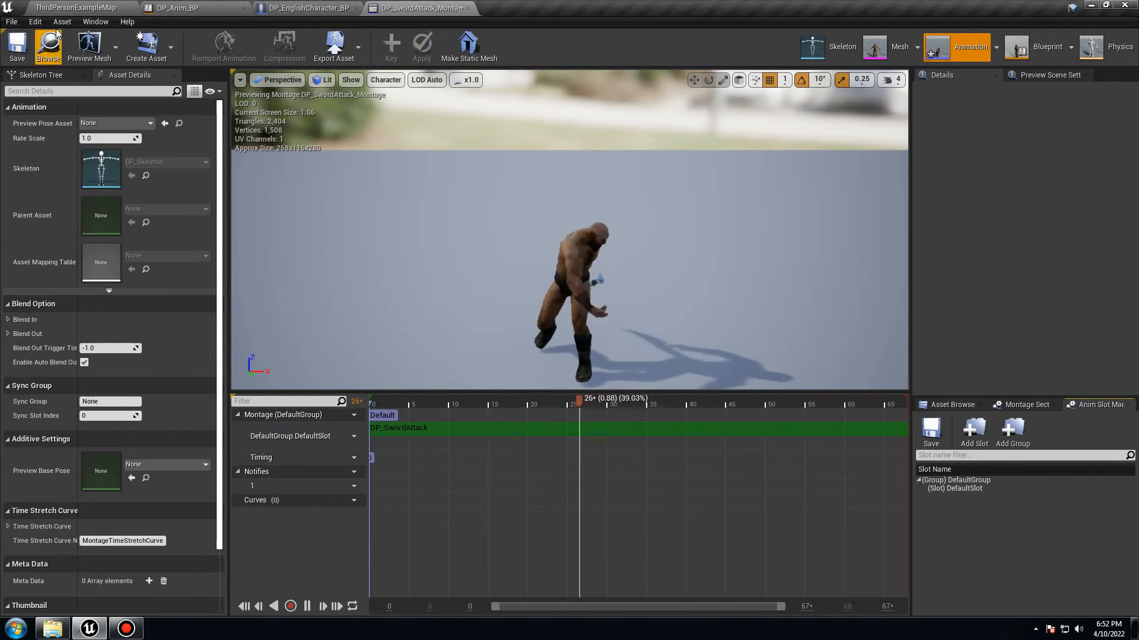
pyautogui.click(95, 22)
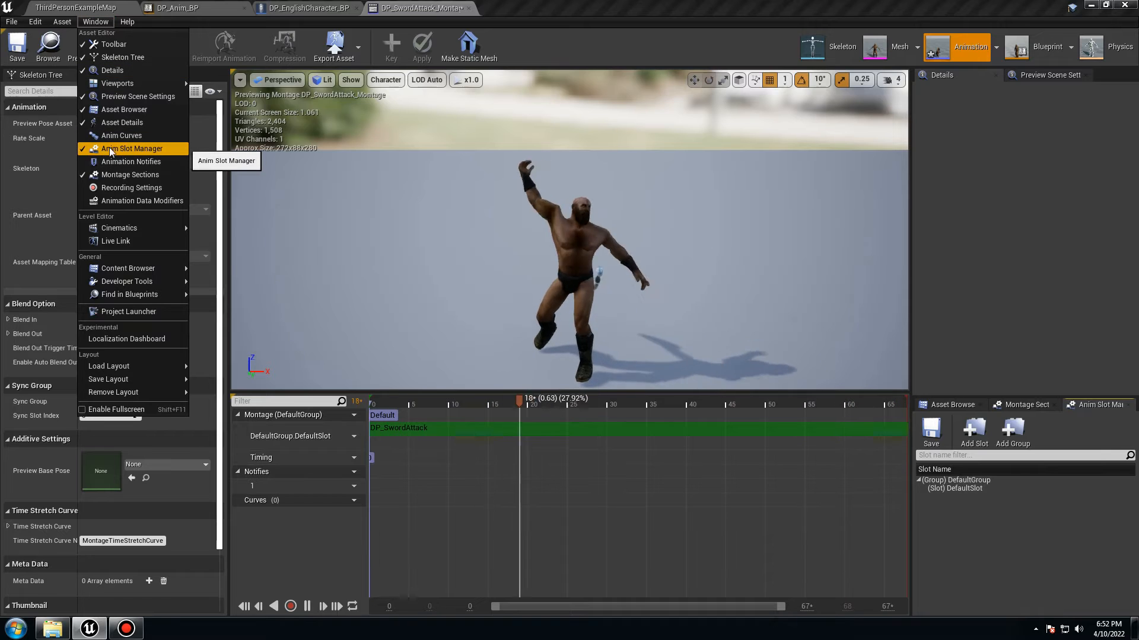
pyautogui.click(1025, 512)
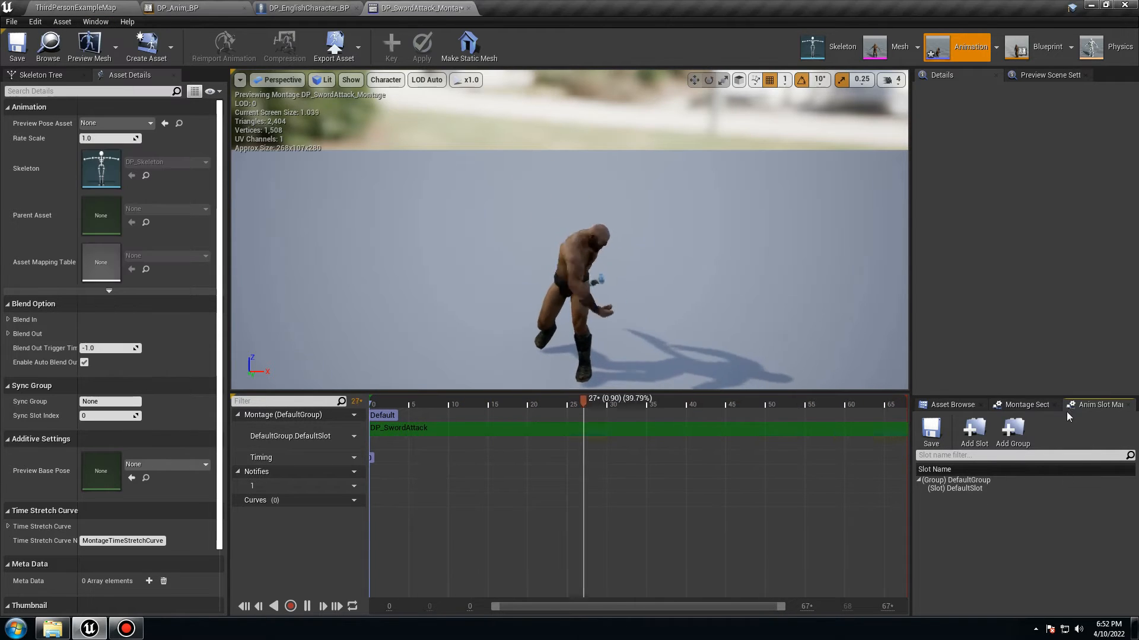
pyautogui.click(972, 440)
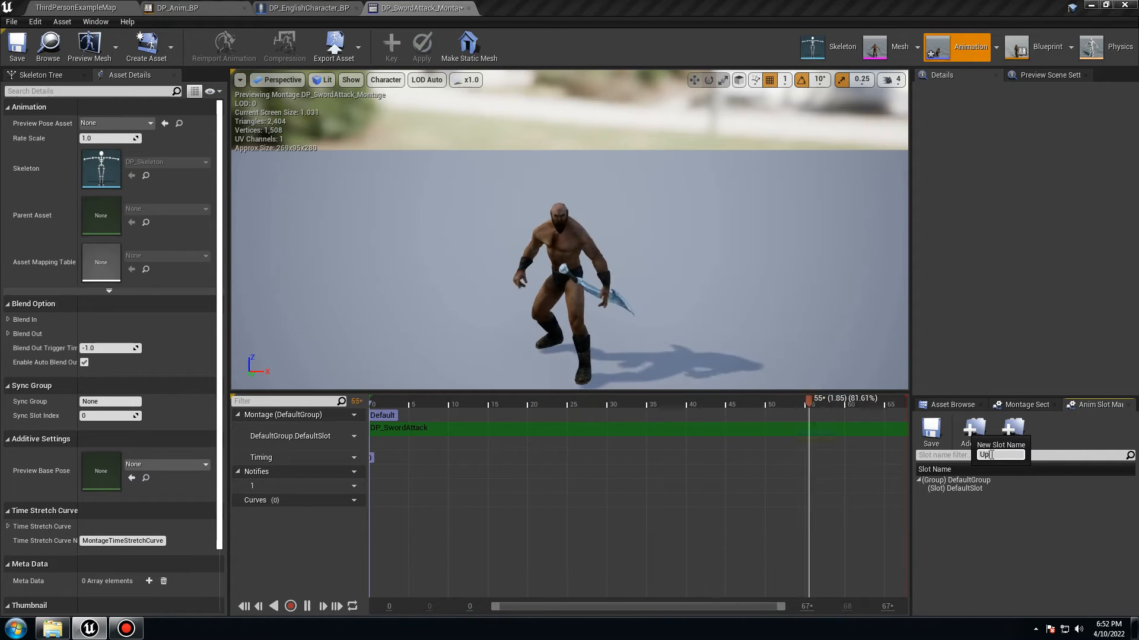
pyautogui.write('UpperBo')
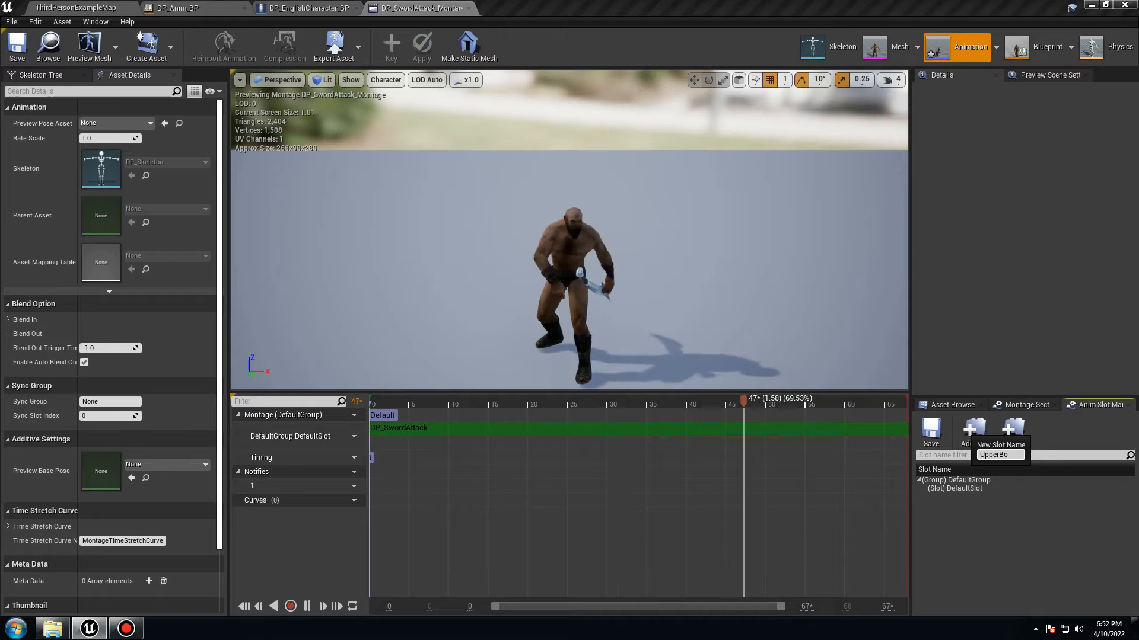
pyautogui.write('dy')
pyautogui.press('Return')
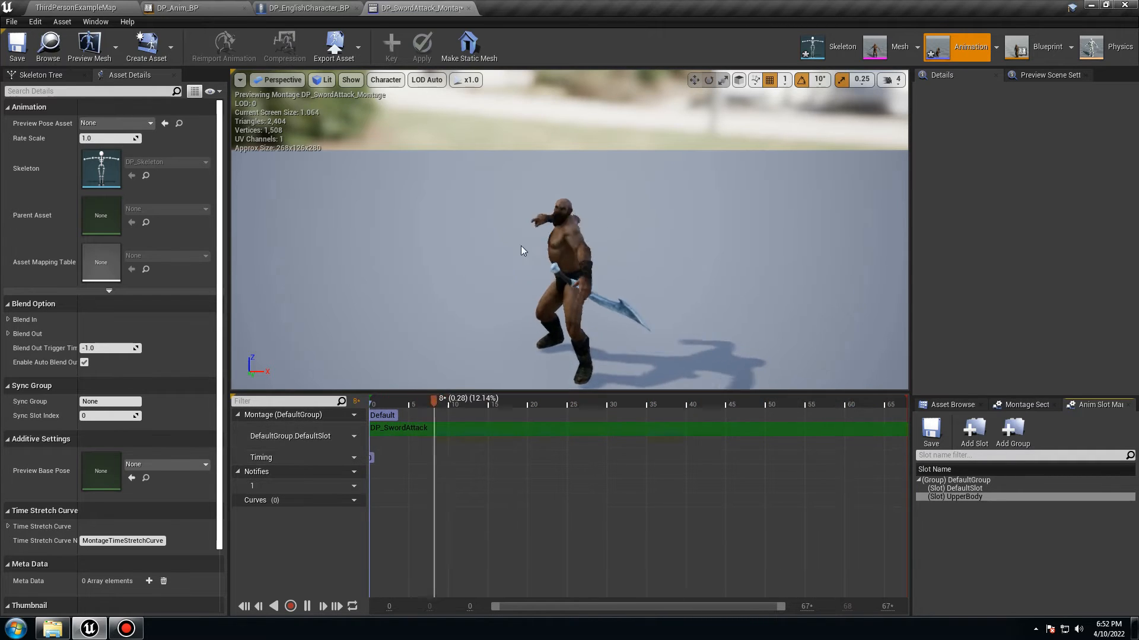
# Step: Assign the montage track to the DefaultGroup.UpperBody slot, then save and close the montage
pyautogui.click(342, 437)
pyautogui.moveTo(363, 458)
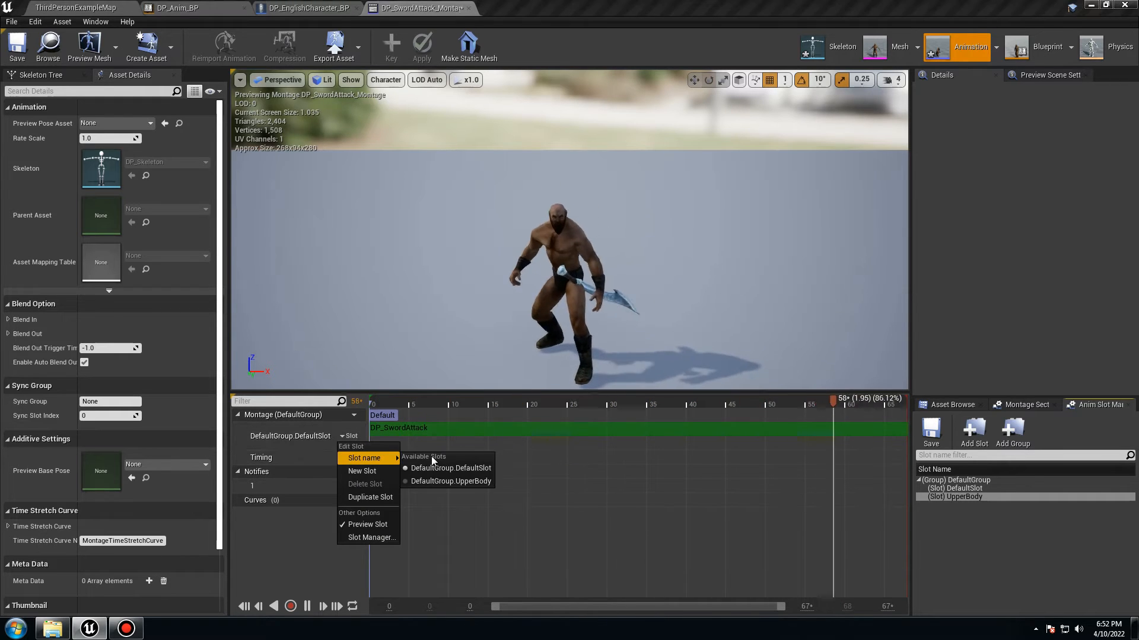
pyautogui.click(460, 479)
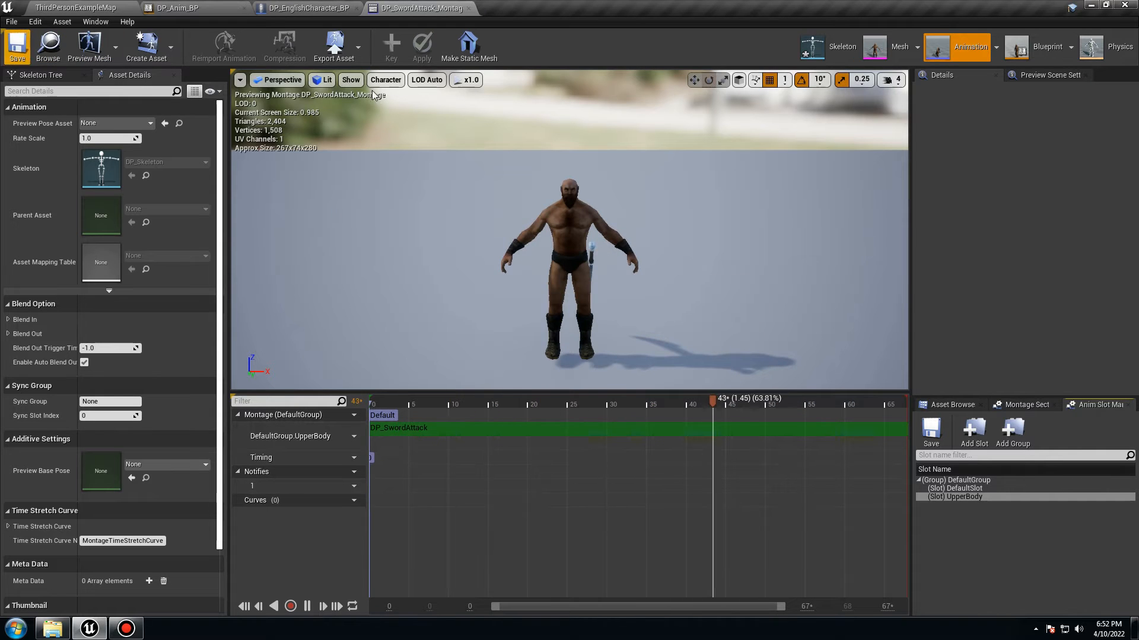
pyautogui.click(469, 7)
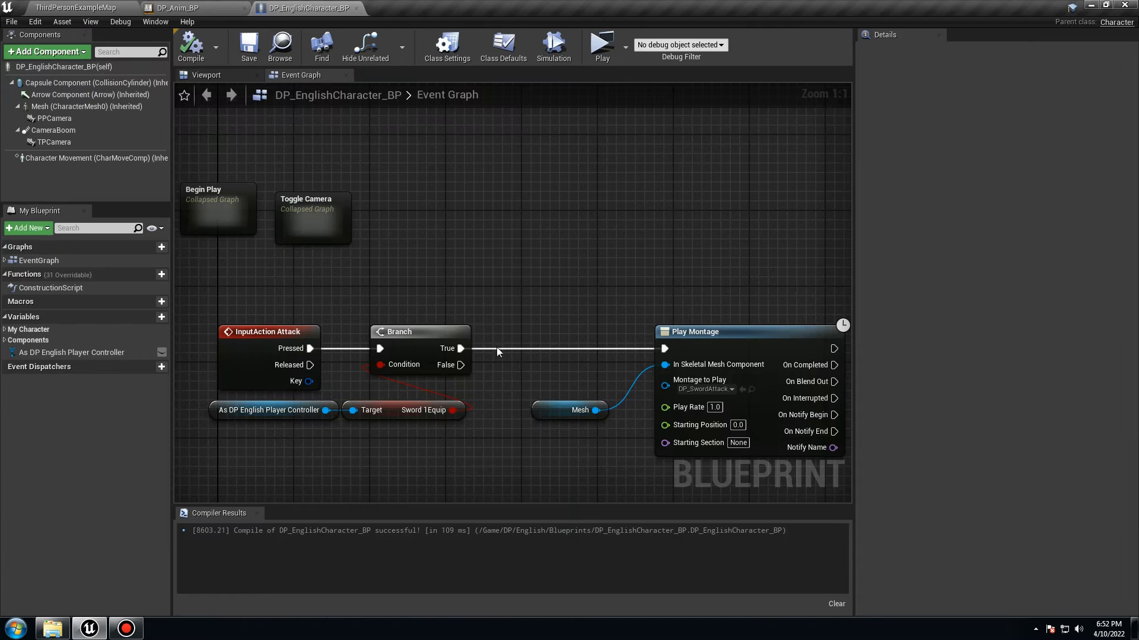
# Step: In DP_Anim_BP's AnimGraph, duplicate the 'Main State Saved' cached pose node and place it above the existing slot chain
pyautogui.moveTo(488, 293); pyautogui.dragTo(550, 236, button='right')
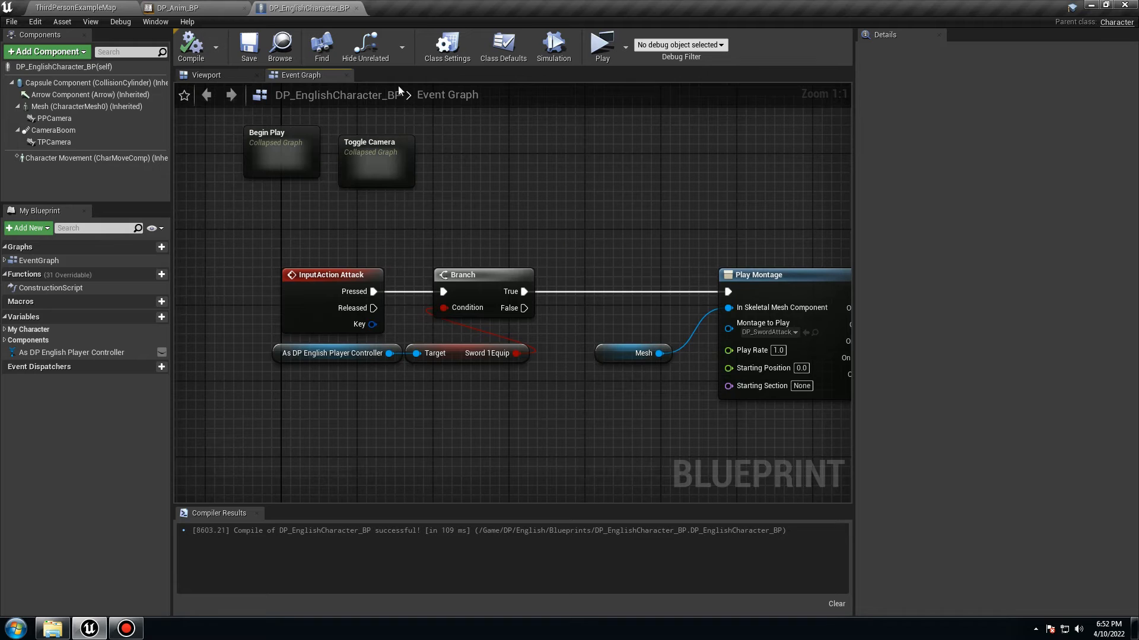
pyautogui.click(215, 12)
pyautogui.moveTo(482, 412); pyautogui.dragTo(519, 398, button='right')
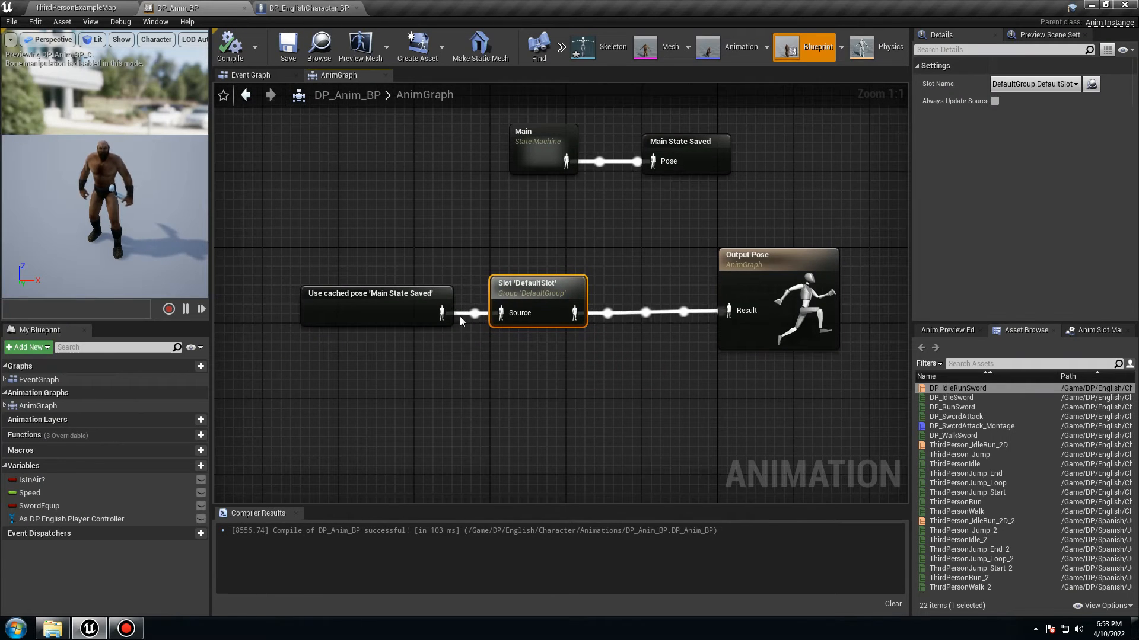
pyautogui.click(412, 297)
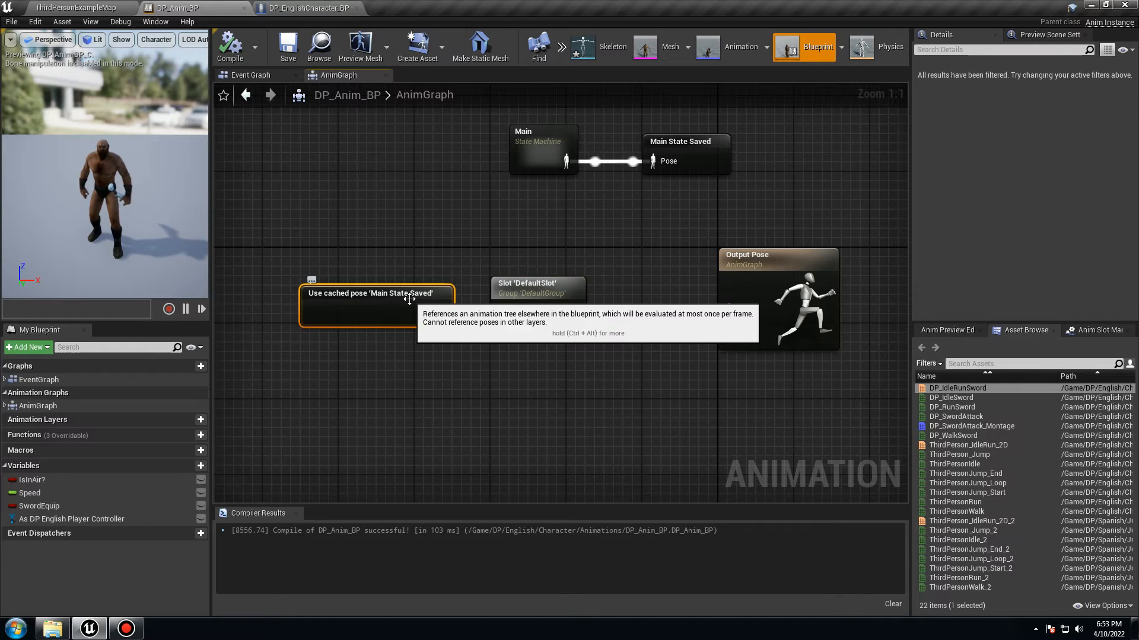
pyautogui.hotkey('ctrl', 'v')
pyautogui.moveTo(486, 311); pyautogui.dragTo(386, 212)
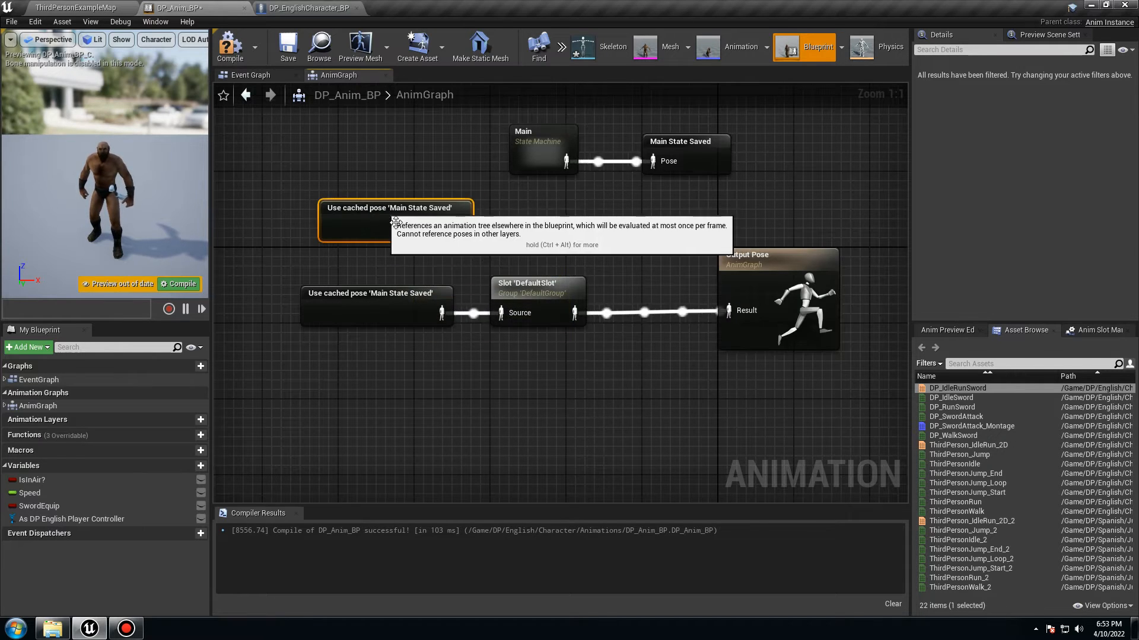
pyautogui.moveTo(818, 419); pyautogui.dragTo(387, 298)
pyautogui.moveTo(515, 306); pyautogui.dragTo(515, 411)
pyautogui.moveTo(436, 230); pyautogui.dragTo(415, 332)
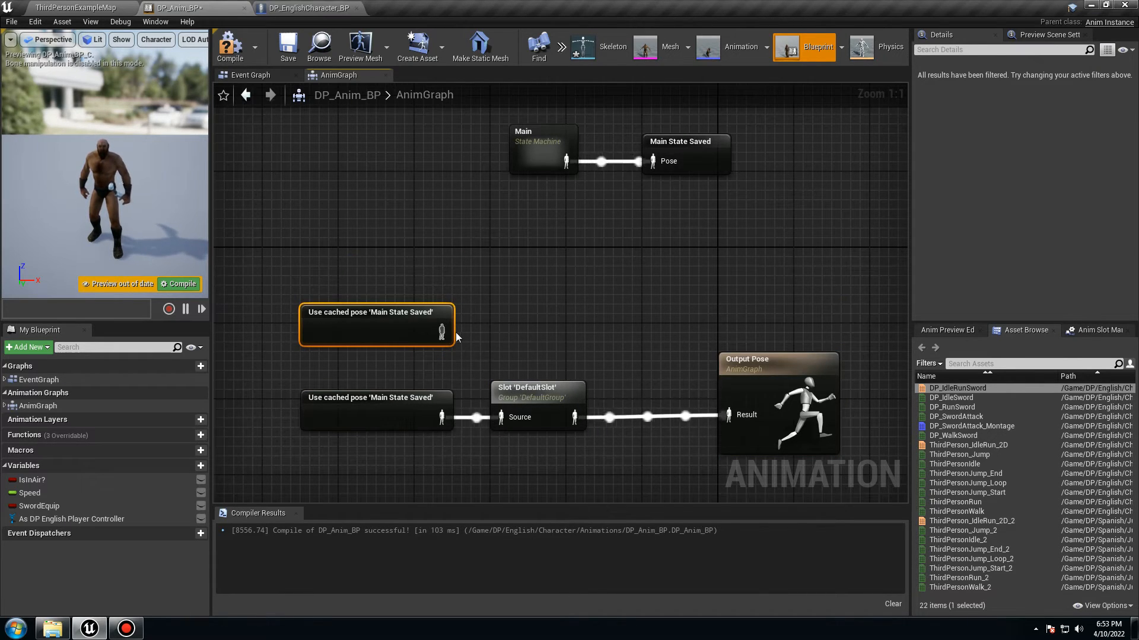
# Step: Add a Layered blend per bone node with the duplicated cached pose as Base Pose and the slot as Blend Poses 0, feeding Output Pose
pyautogui.moveTo(446, 330); pyautogui.dragTo(549, 332)
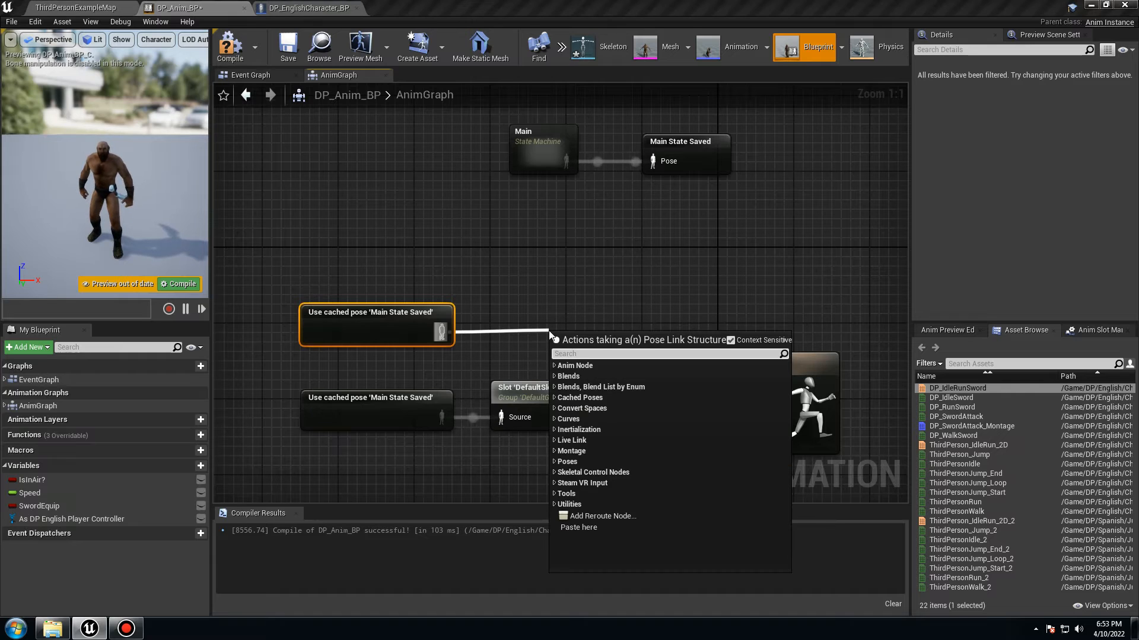
pyautogui.write('blend')
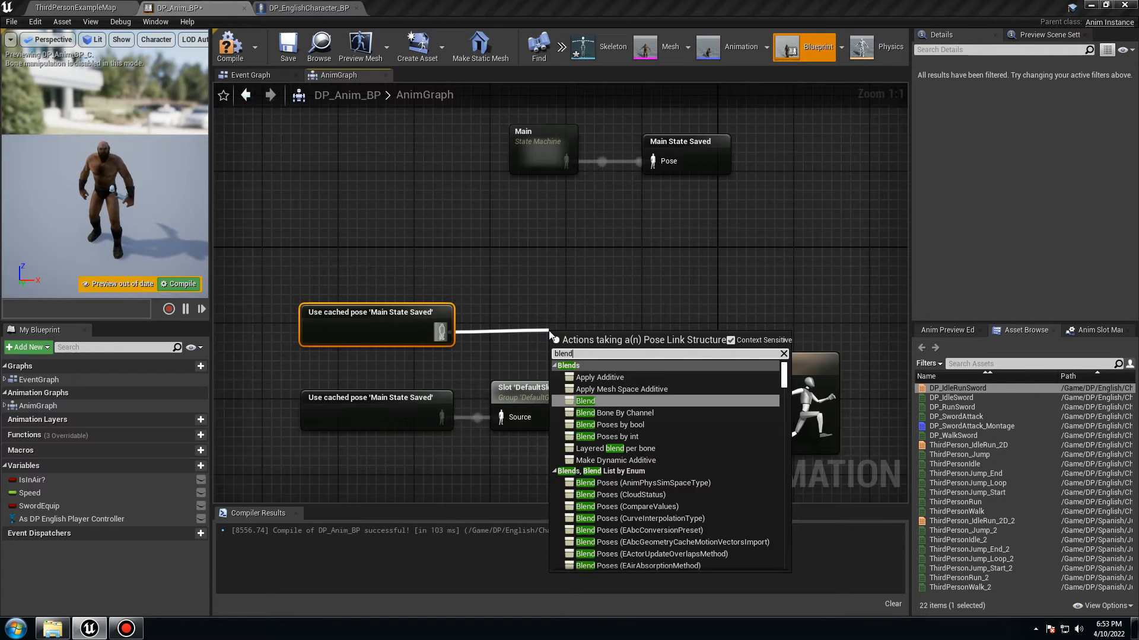
pyautogui.click(615, 448)
pyautogui.moveTo(622, 351); pyautogui.dragTo(670, 322)
pyautogui.moveTo(575, 418); pyautogui.dragTo(605, 356)
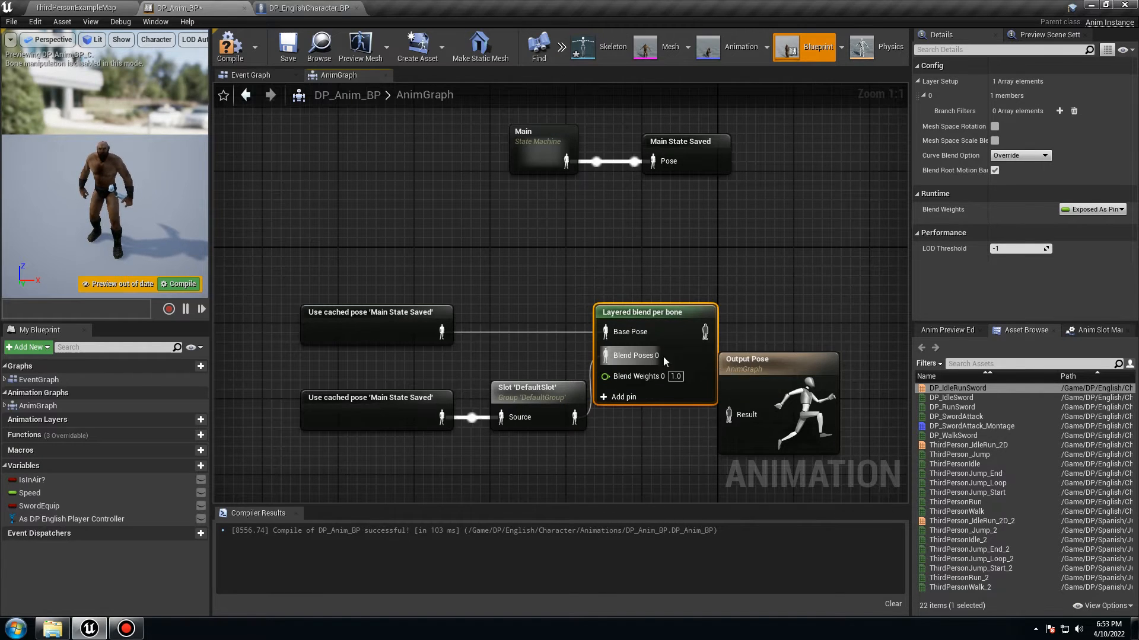
pyautogui.moveTo(704, 332); pyautogui.dragTo(792, 293)
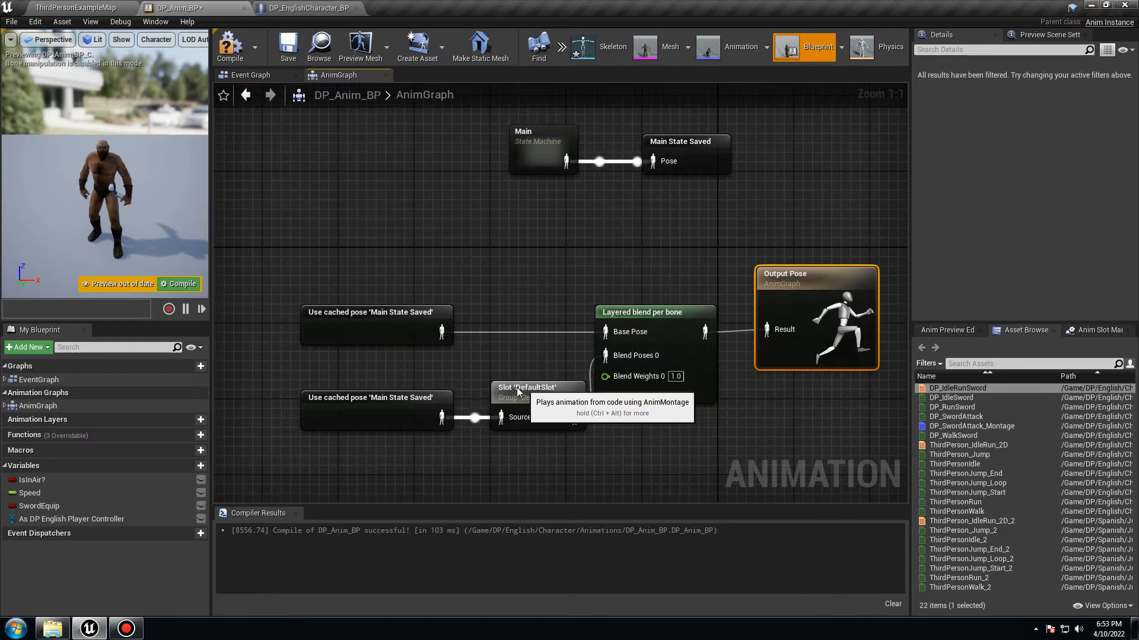
# Step: Assign the slot node feeding Blend Poses 0 to the DefaultGroup.UpperBody slot
pyautogui.moveTo(523, 389); pyautogui.dragTo(513, 389)
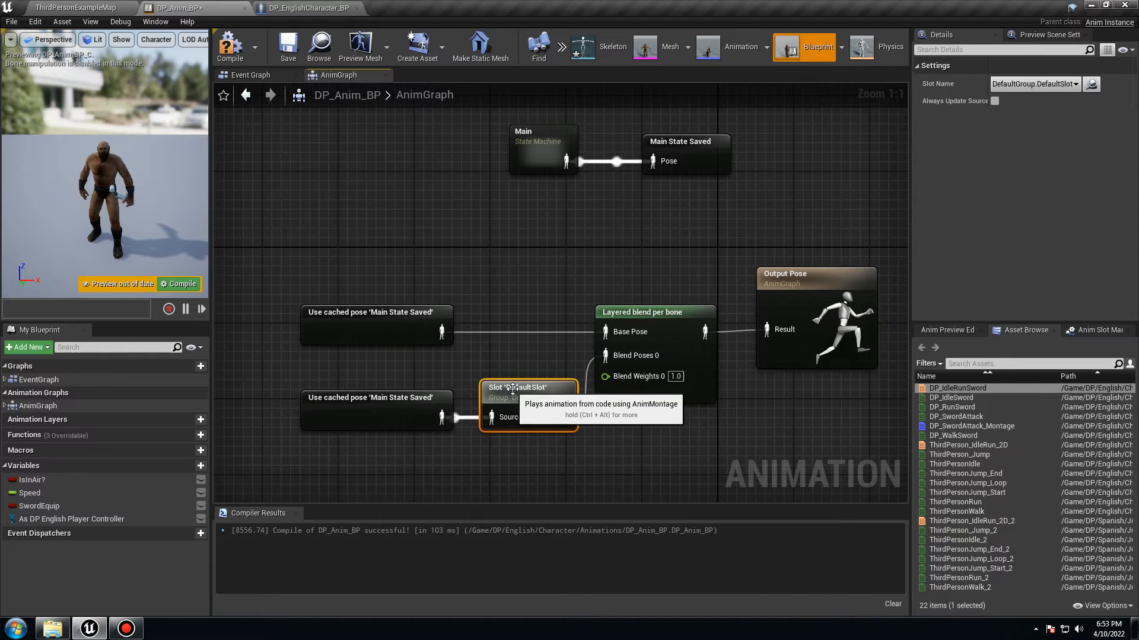
pyautogui.click(1033, 86)
pyautogui.click(1034, 104)
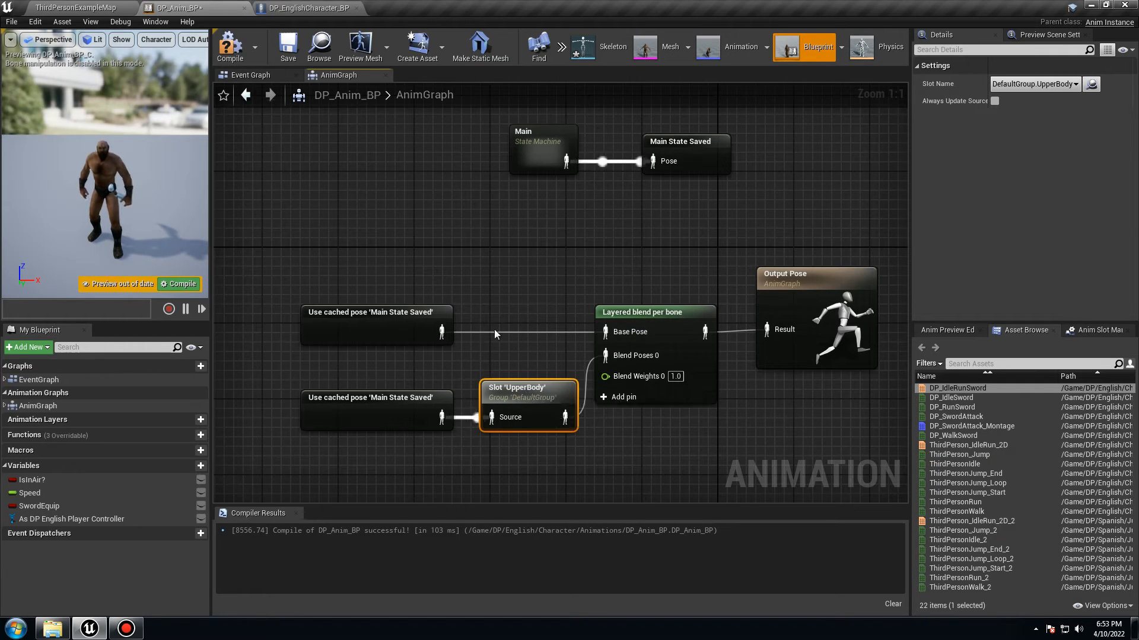
# Step: Insert a DefaultSlot node between the upper cached pose and the blend's Base Pose, tidy the layout, then compile and save
pyautogui.moveTo(447, 333); pyautogui.dragTo(499, 340)
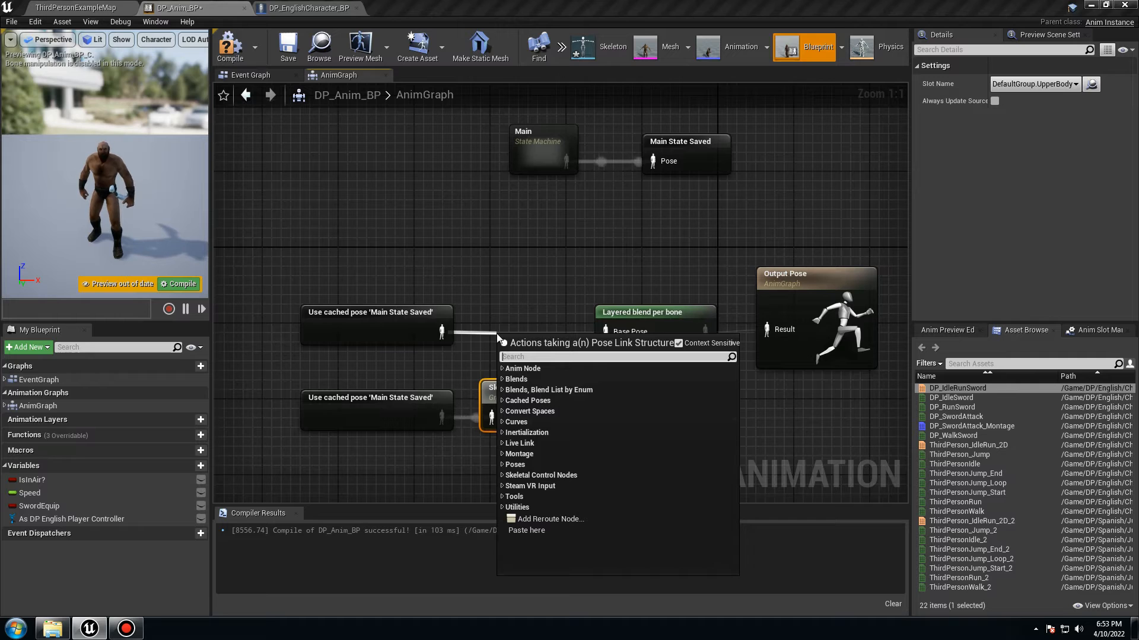
pyautogui.write('slot')
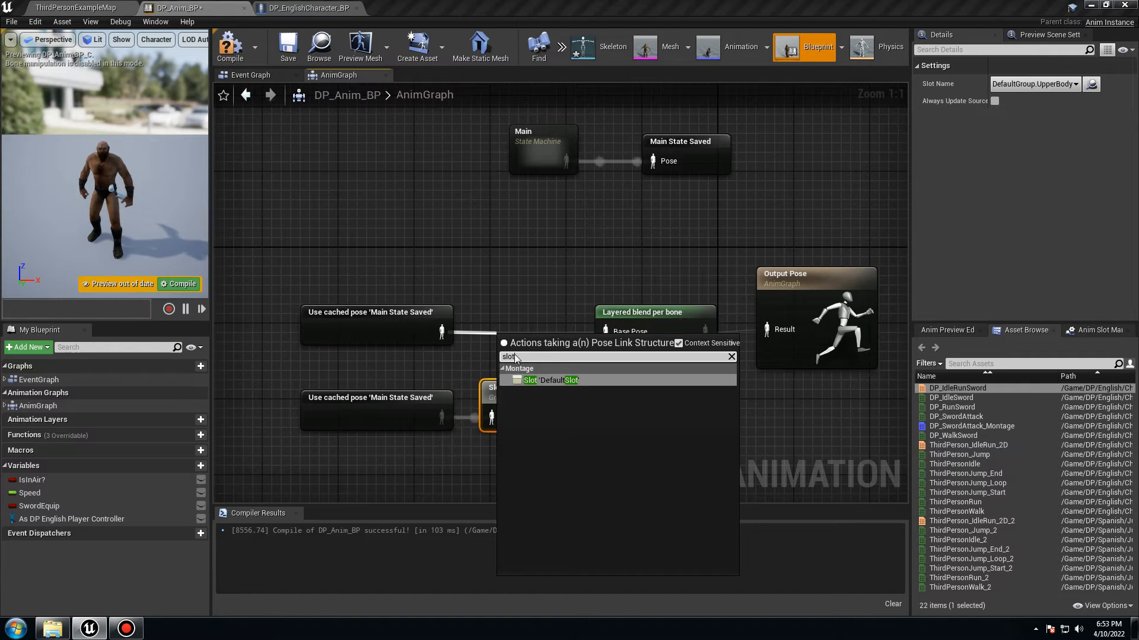
pyautogui.click(537, 380)
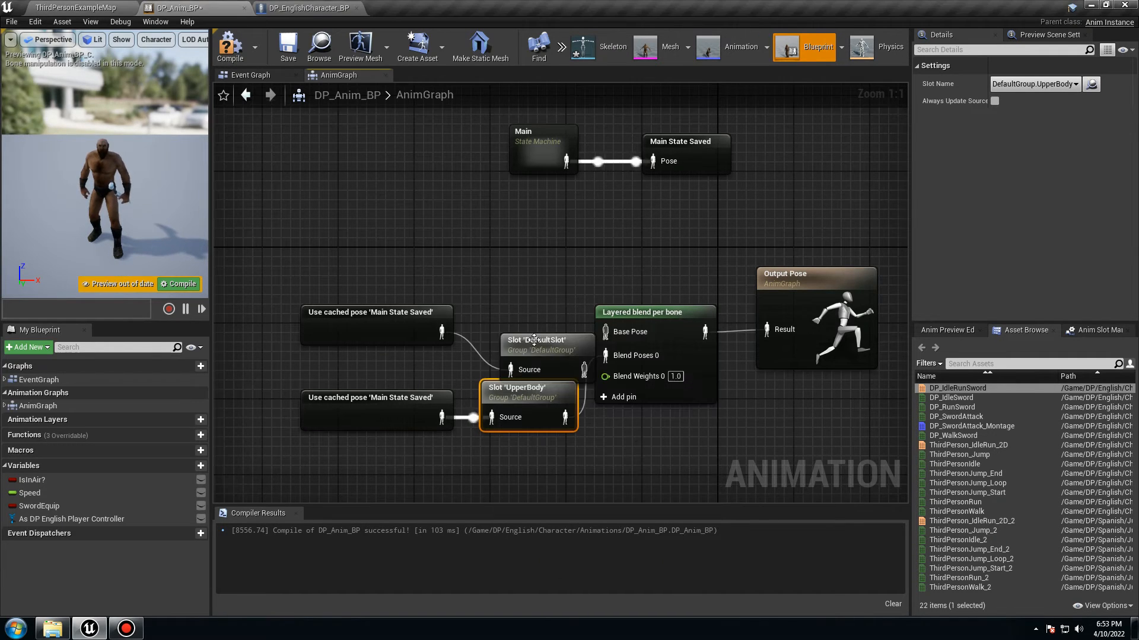
pyautogui.moveTo(560, 349); pyautogui.dragTo(530, 308)
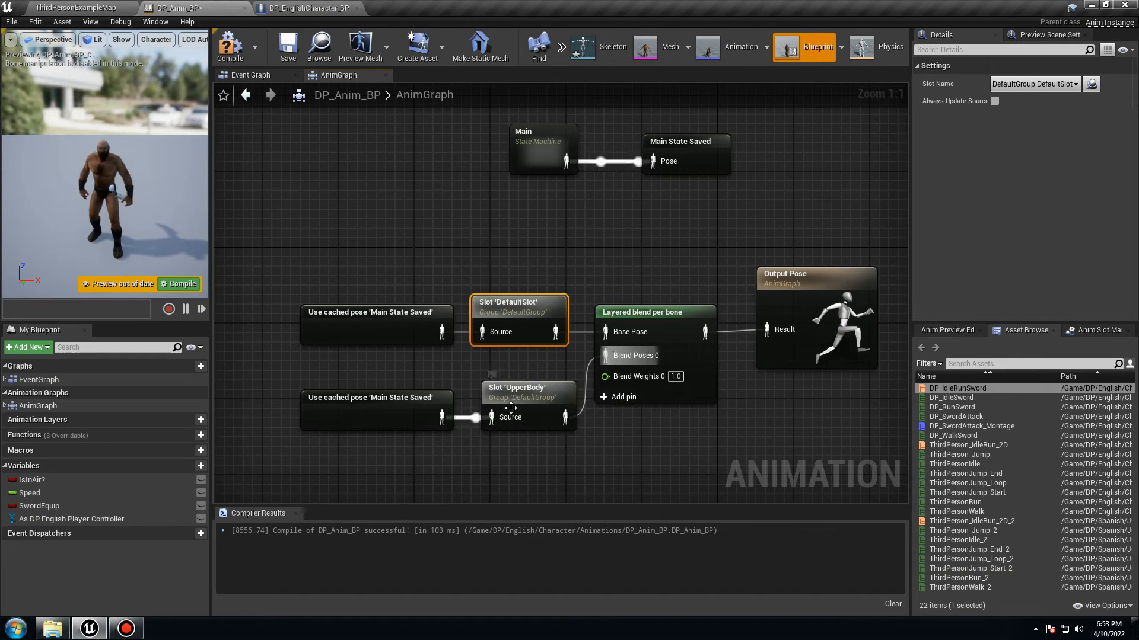
pyautogui.moveTo(619, 349); pyautogui.dragTo(507, 368, button='right')
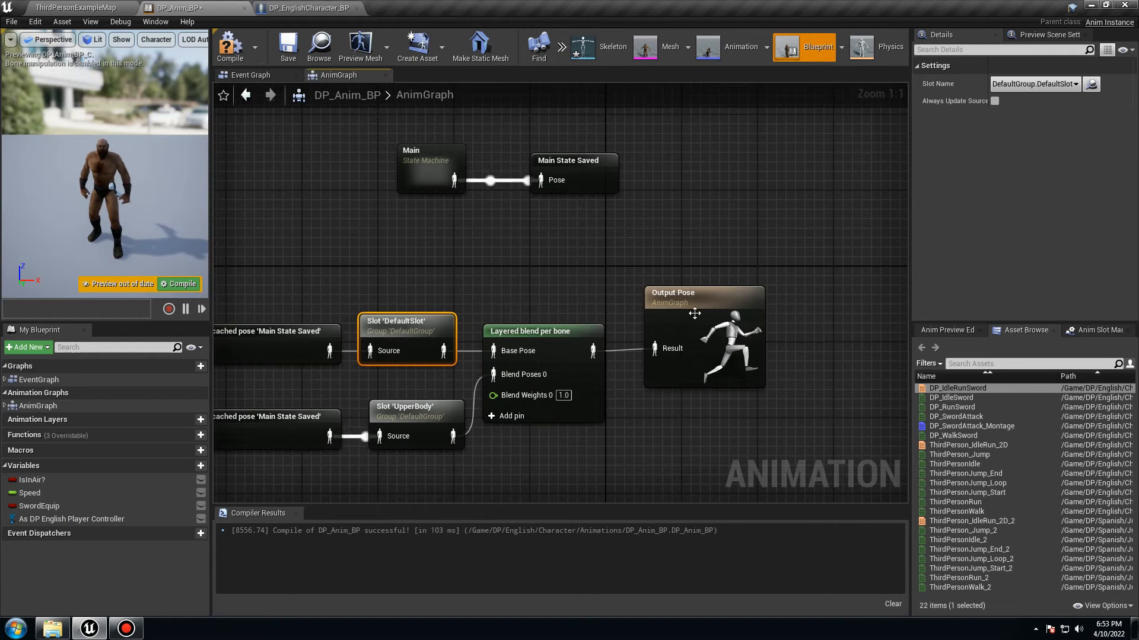
pyautogui.moveTo(695, 313); pyautogui.dragTo(683, 313)
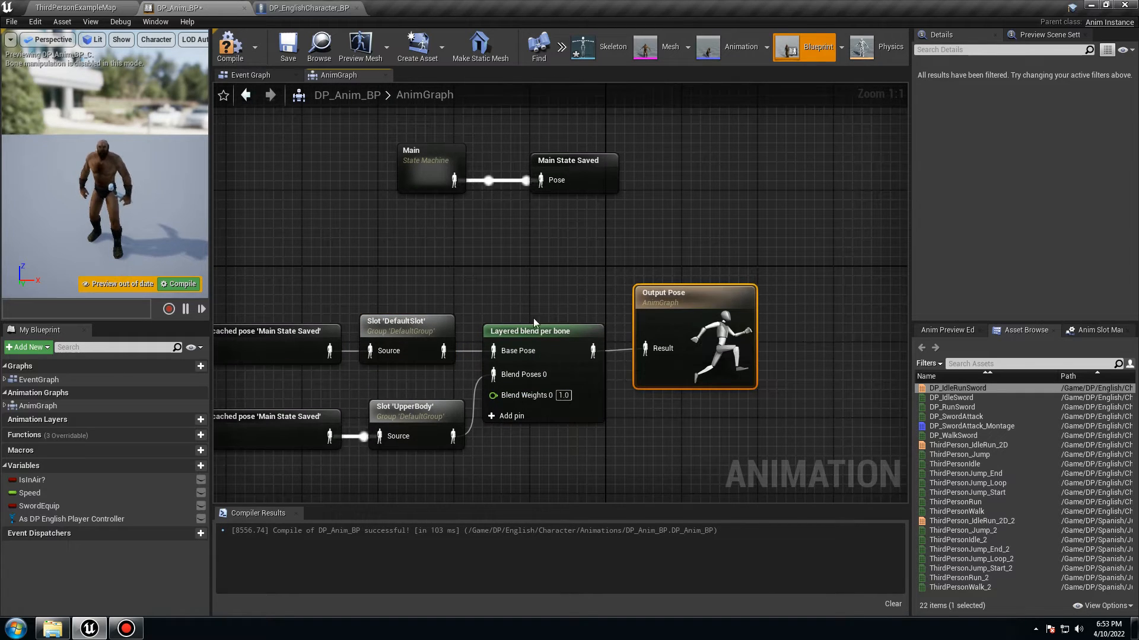
pyautogui.click(229, 47)
pyautogui.click(288, 50)
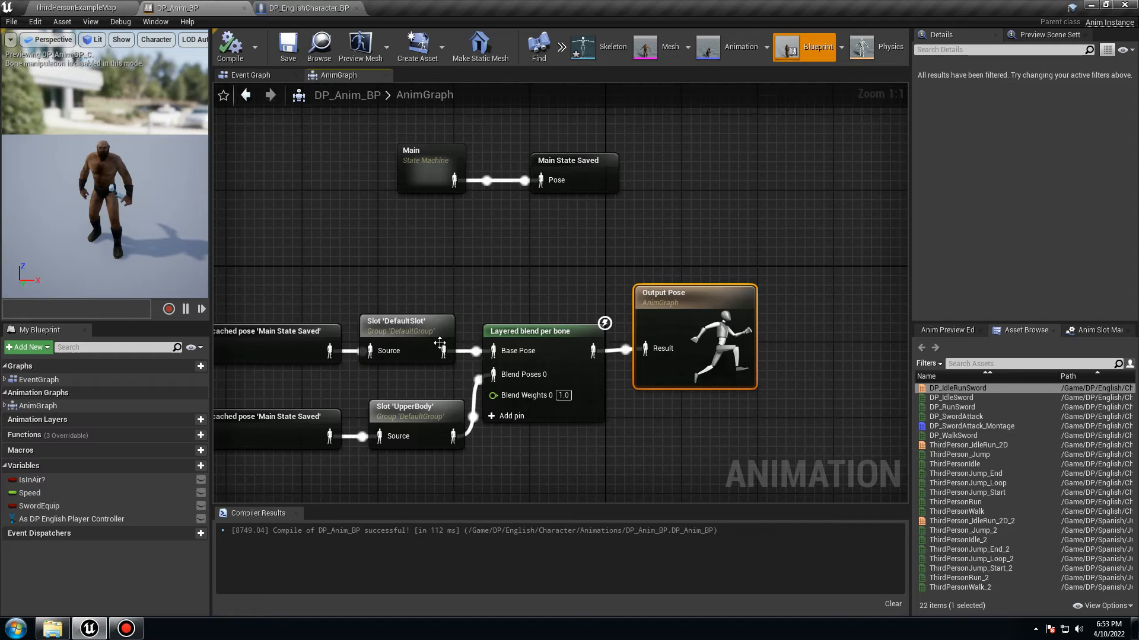
# Step: Give the Layered blend per bone node a branch filter on bone spine_01, enable Mesh Space Rotation Blend, then compile and save
pyautogui.click(551, 343)
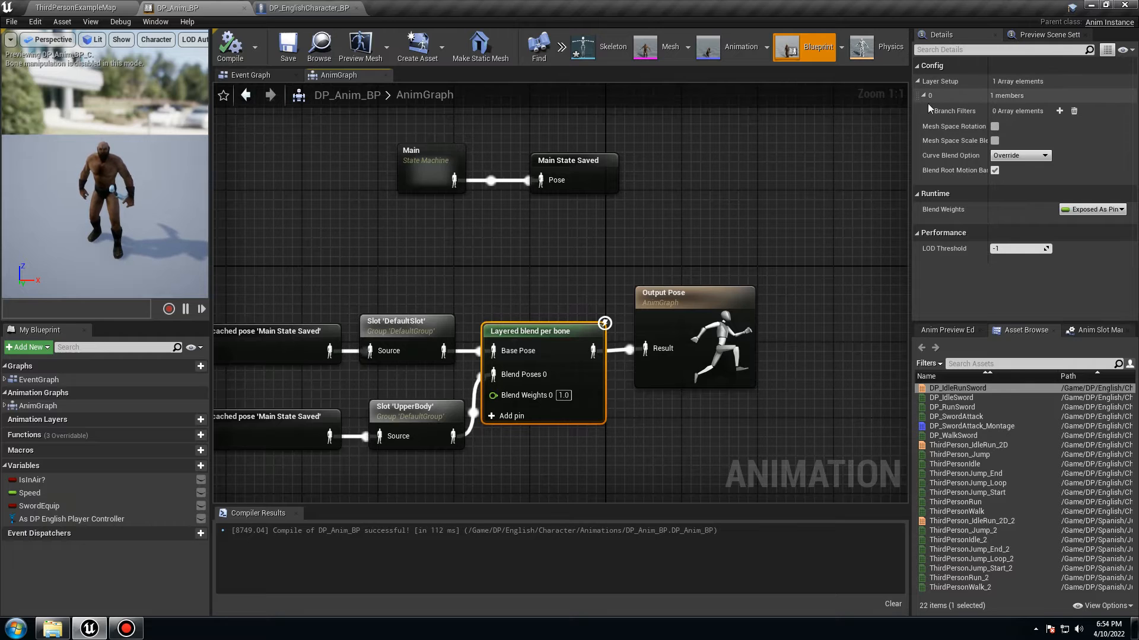
pyautogui.click(1059, 111)
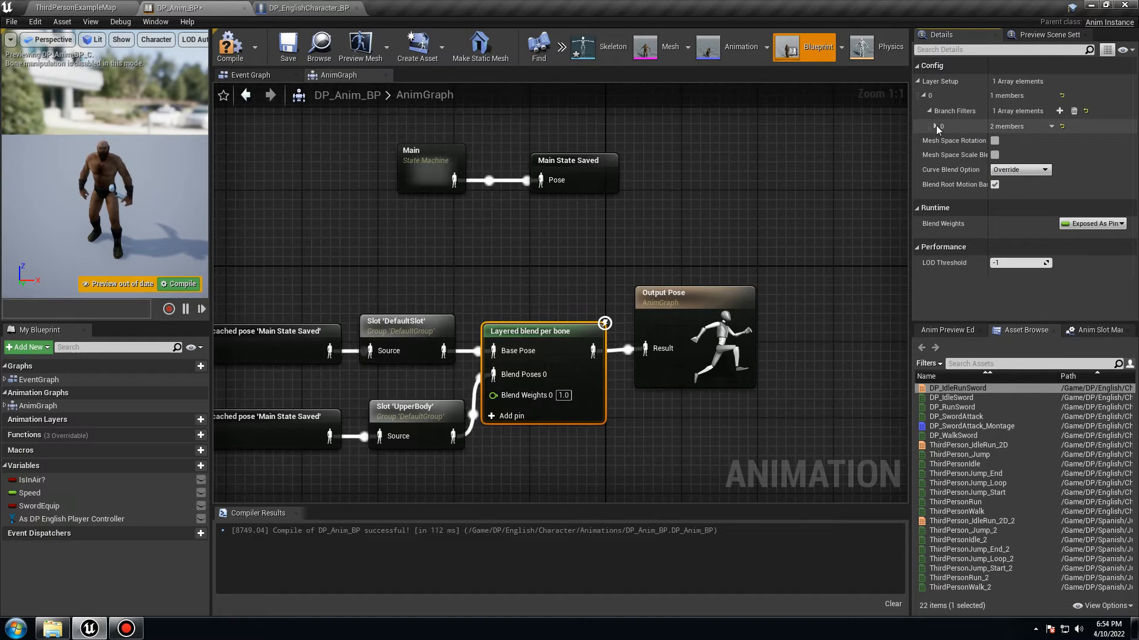
pyautogui.click(936, 127)
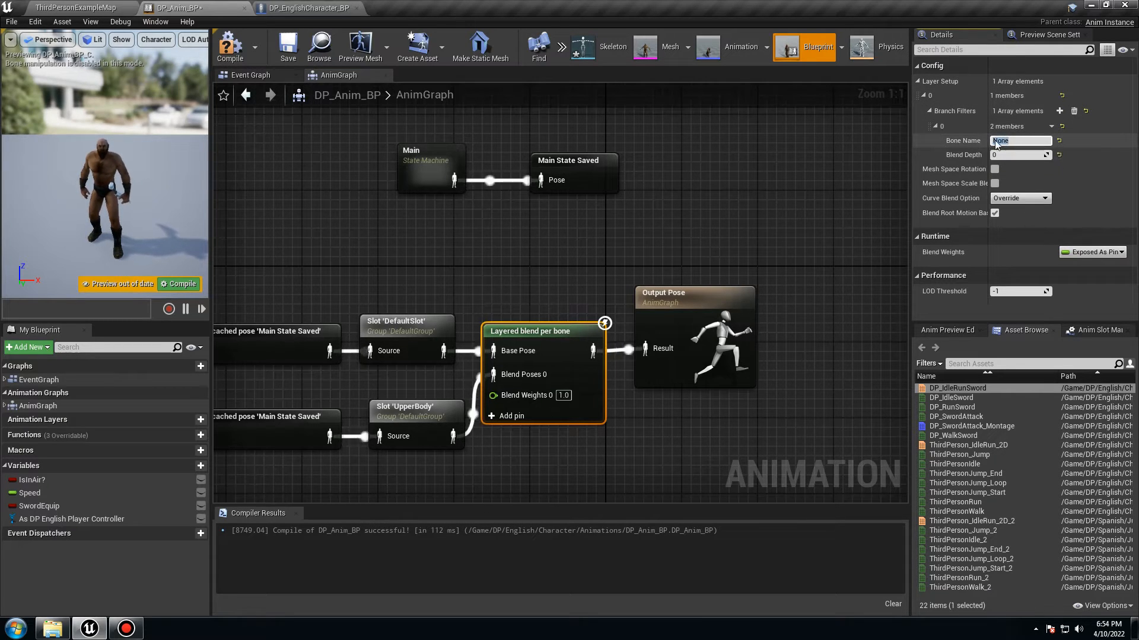
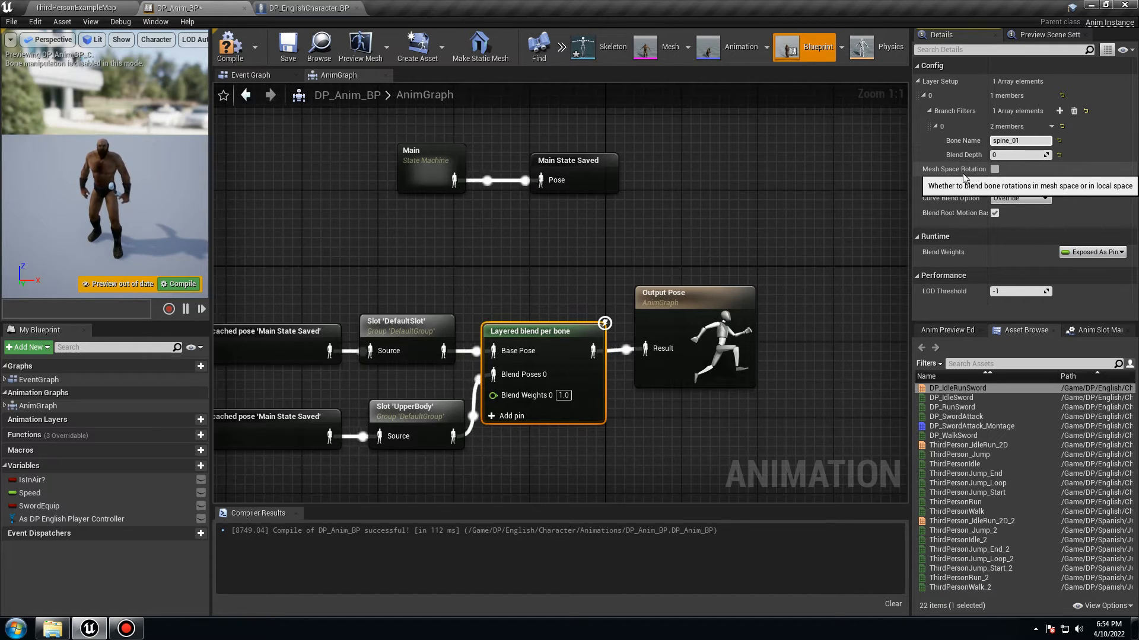
pyautogui.click(994, 169)
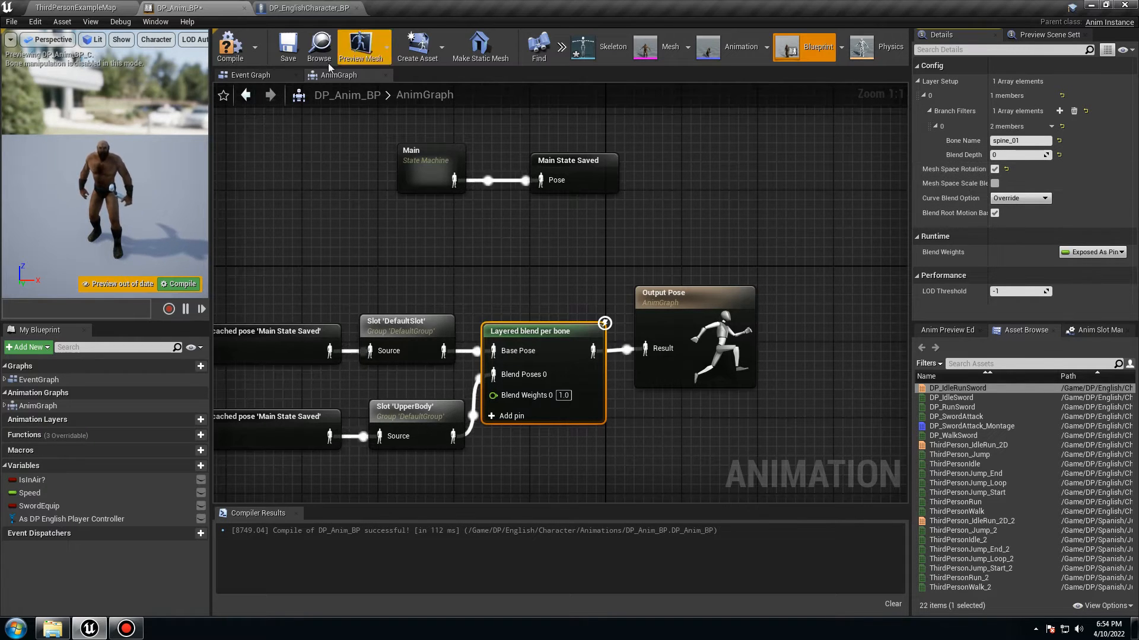
pyautogui.click(231, 48)
pyautogui.click(289, 47)
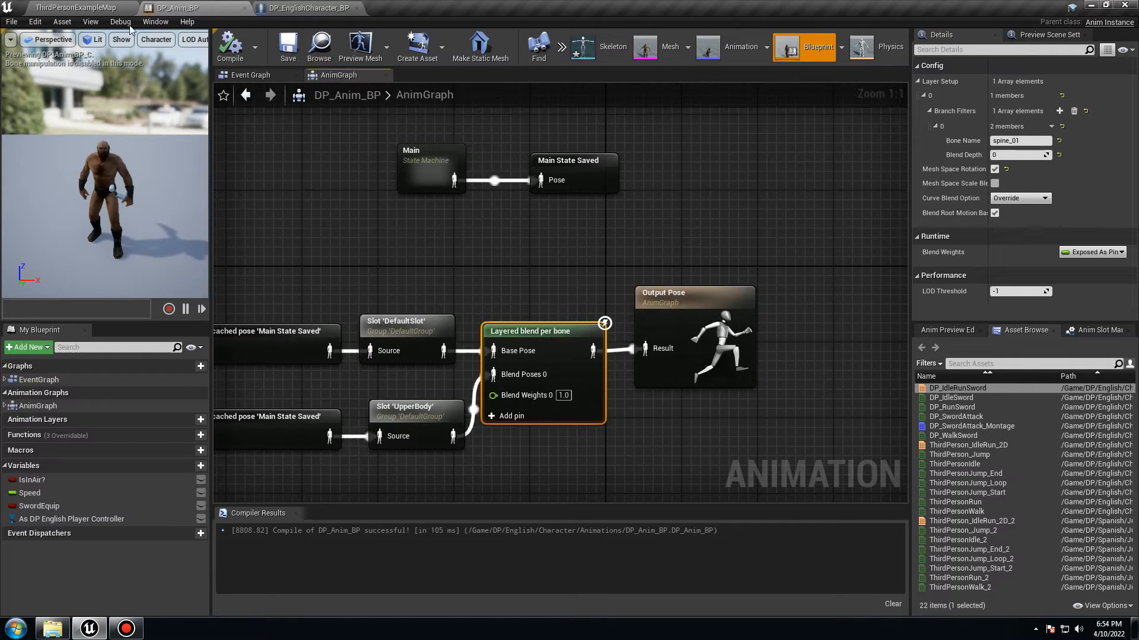
# Step: Play-test ThirdPersonExampleMap and run the character forward to check the blended animation
pyautogui.click(75, 7)
pyautogui.click(490, 43)
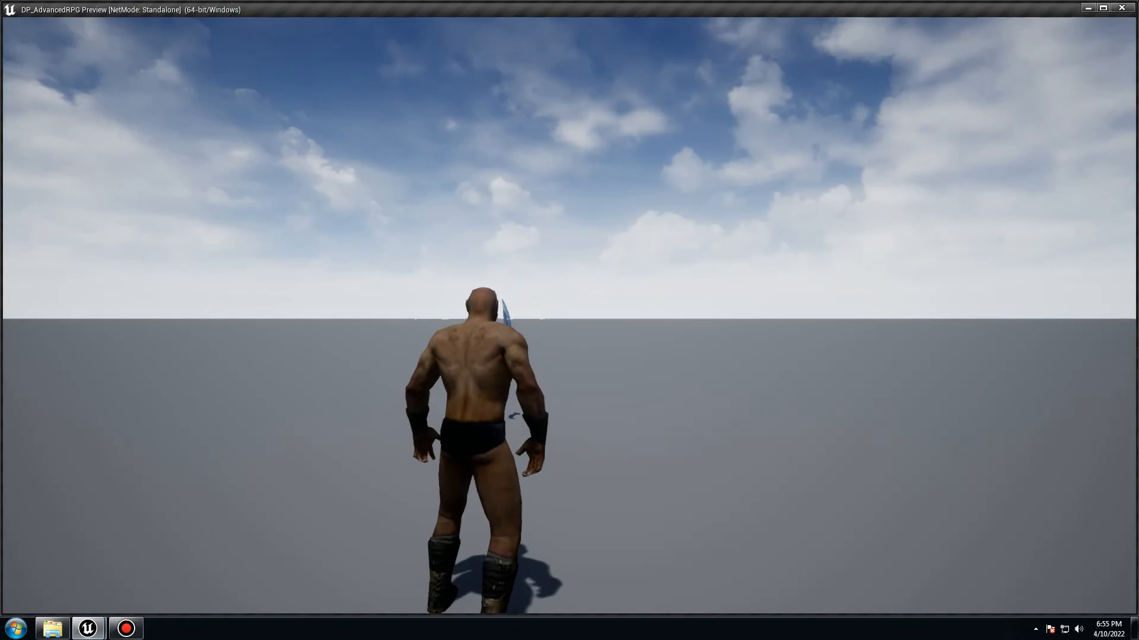
pyautogui.press('w')
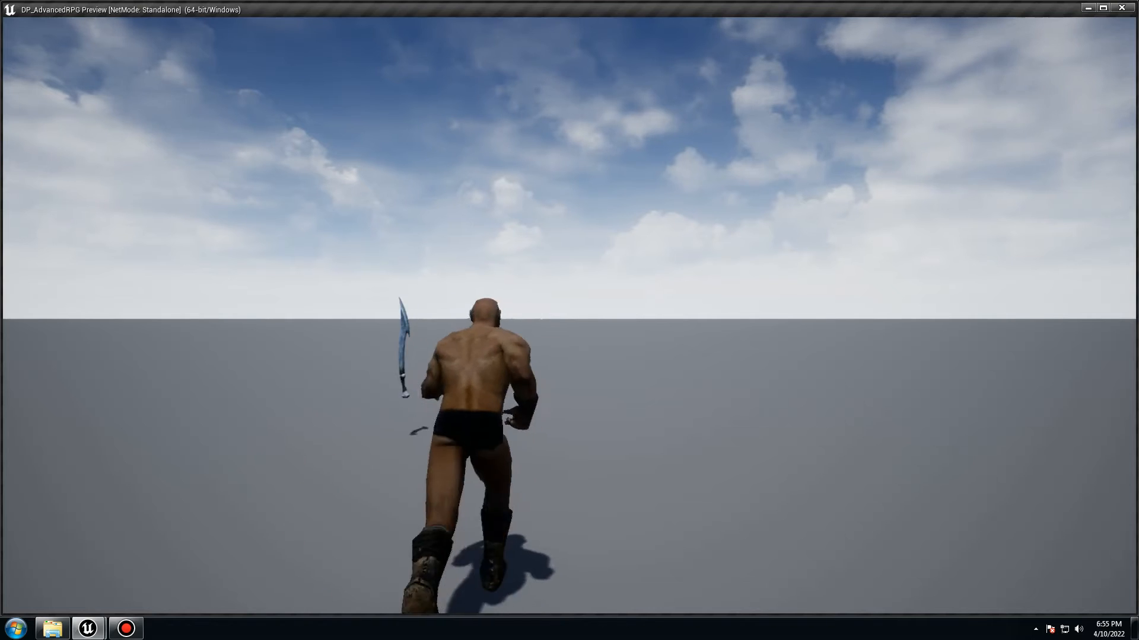
# Step: Test the sword attack while the character moves in the standalone preview, and end the session
pyautogui.press('a')
pyautogui.press('e')
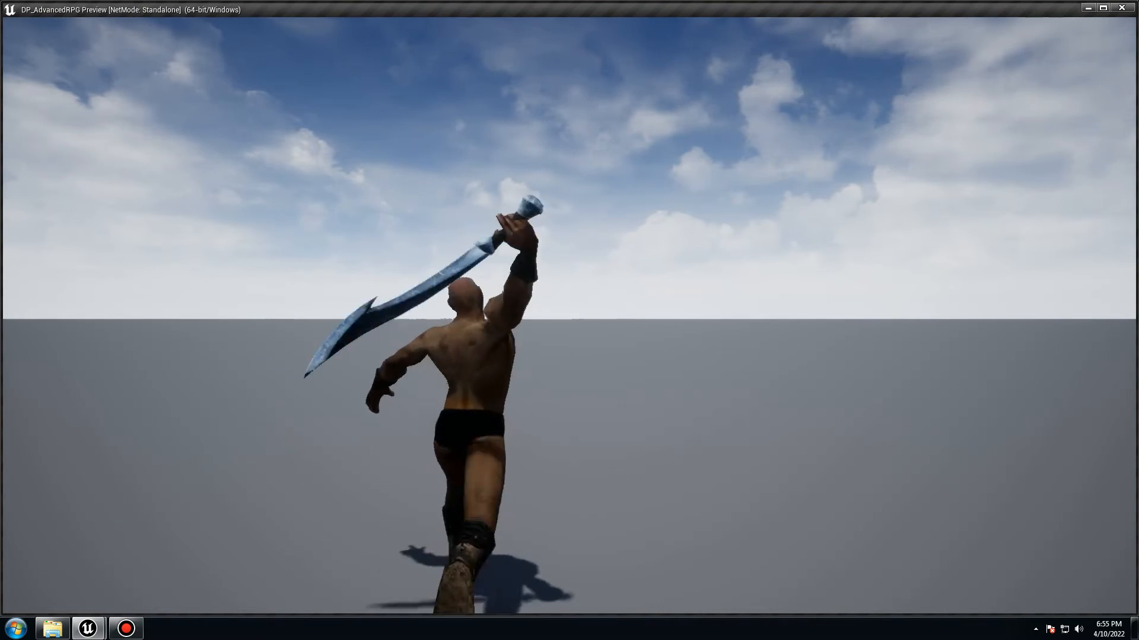
pyautogui.press('d')
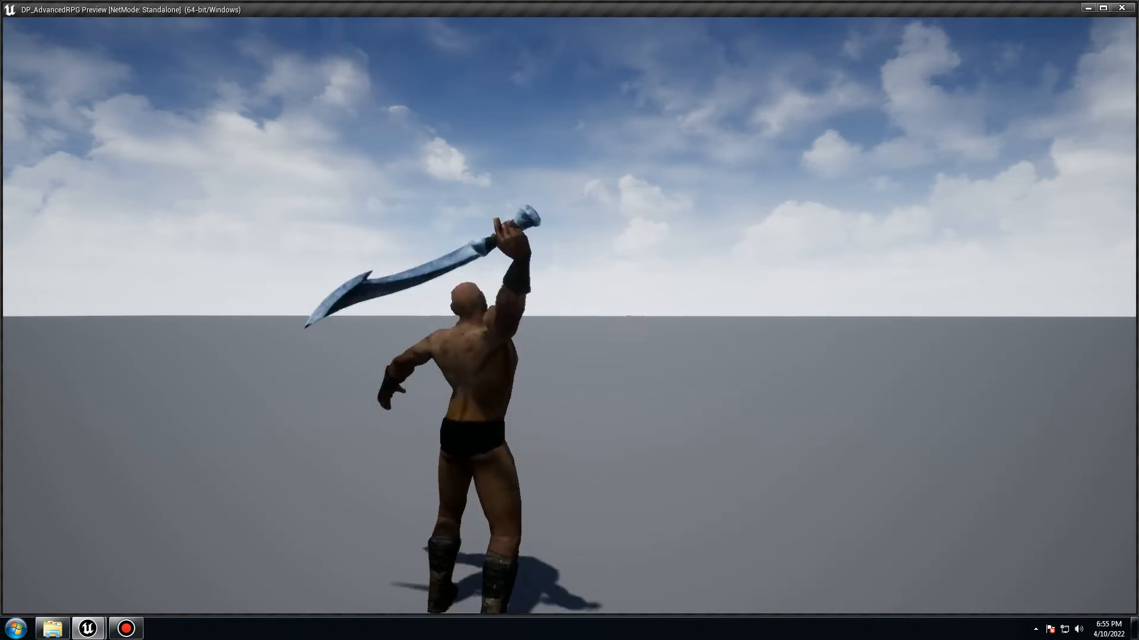
pyautogui.press('Escape')
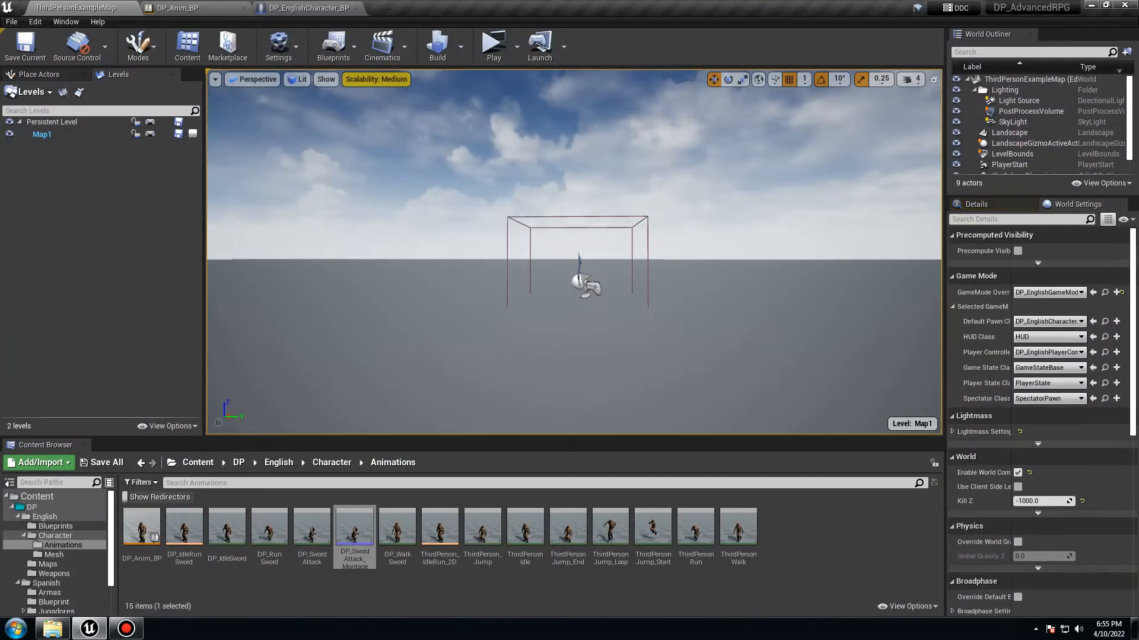
# Step: Set the Blend Depth of the spine_01 branch filter to 4 in DP_Anim_BP, compile, and playtest the result
pyautogui.click(232, 8)
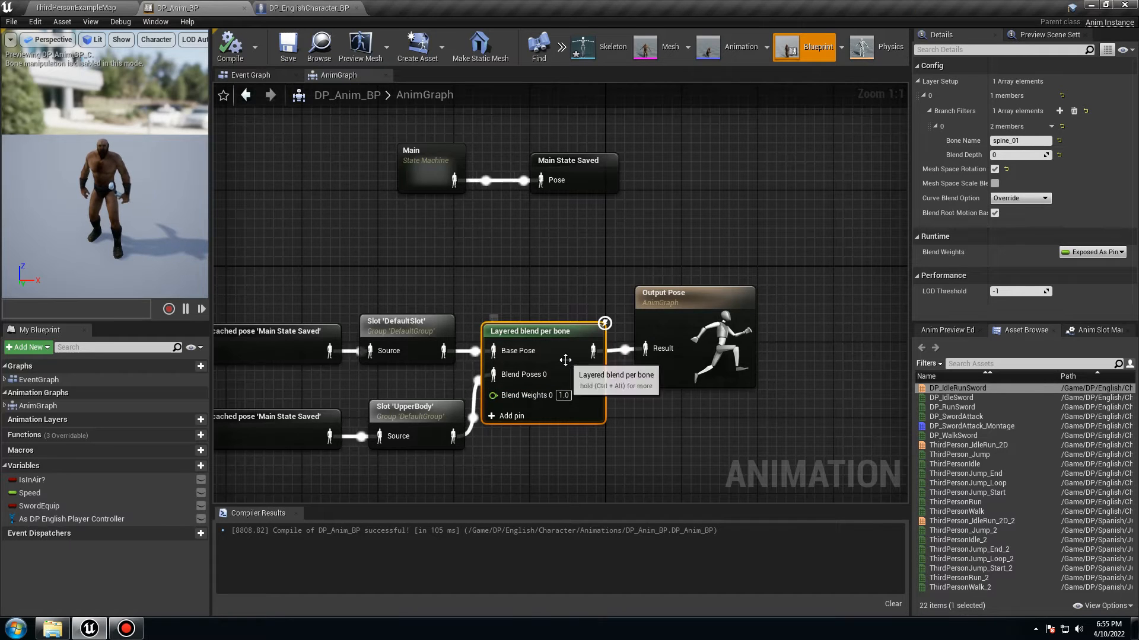
pyautogui.click(1004, 154)
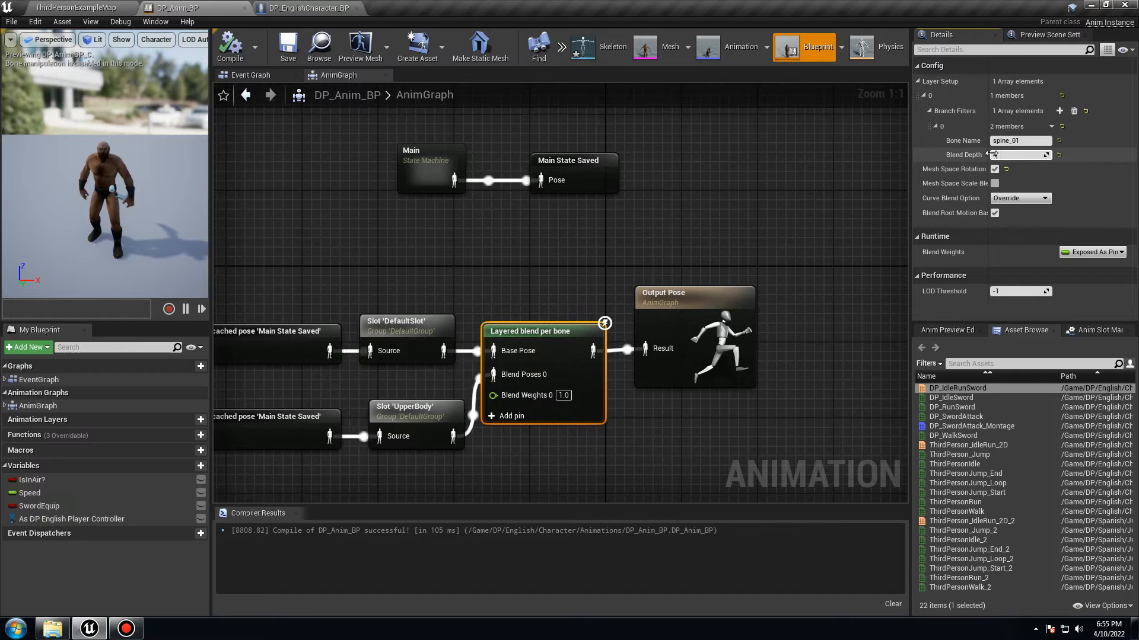
pyautogui.press('Return')
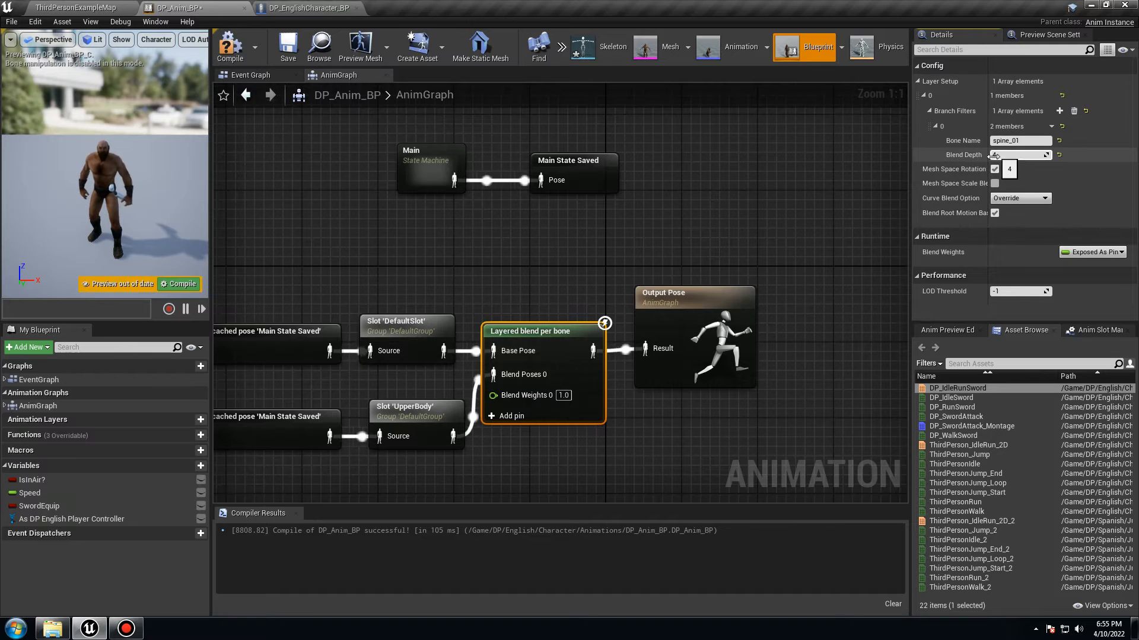
pyautogui.click(240, 64)
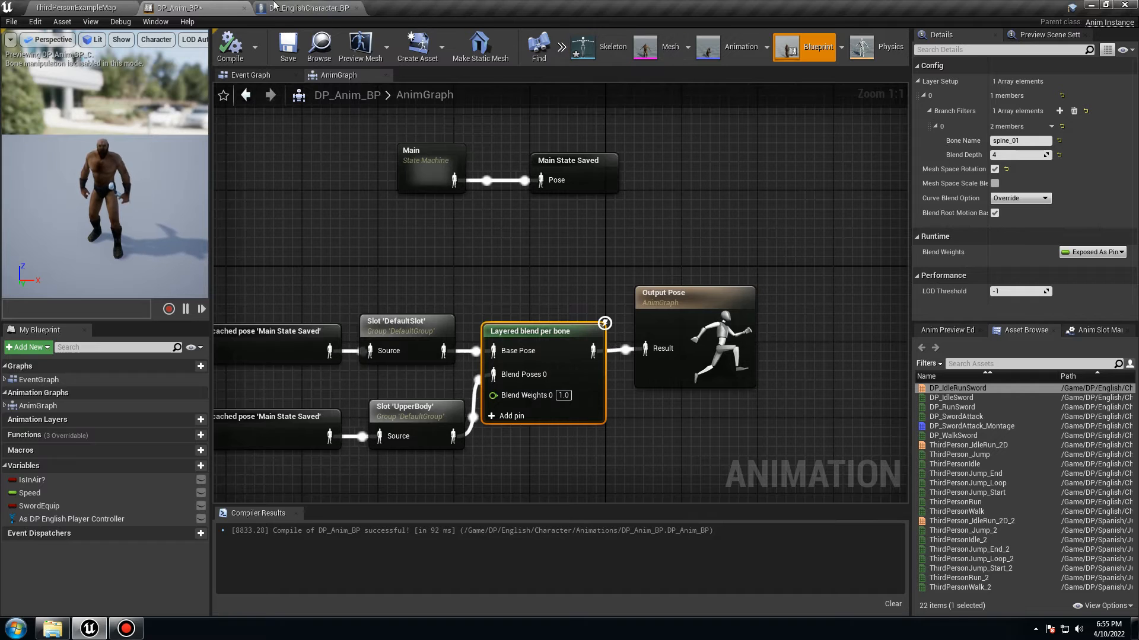
pyautogui.click(308, 7)
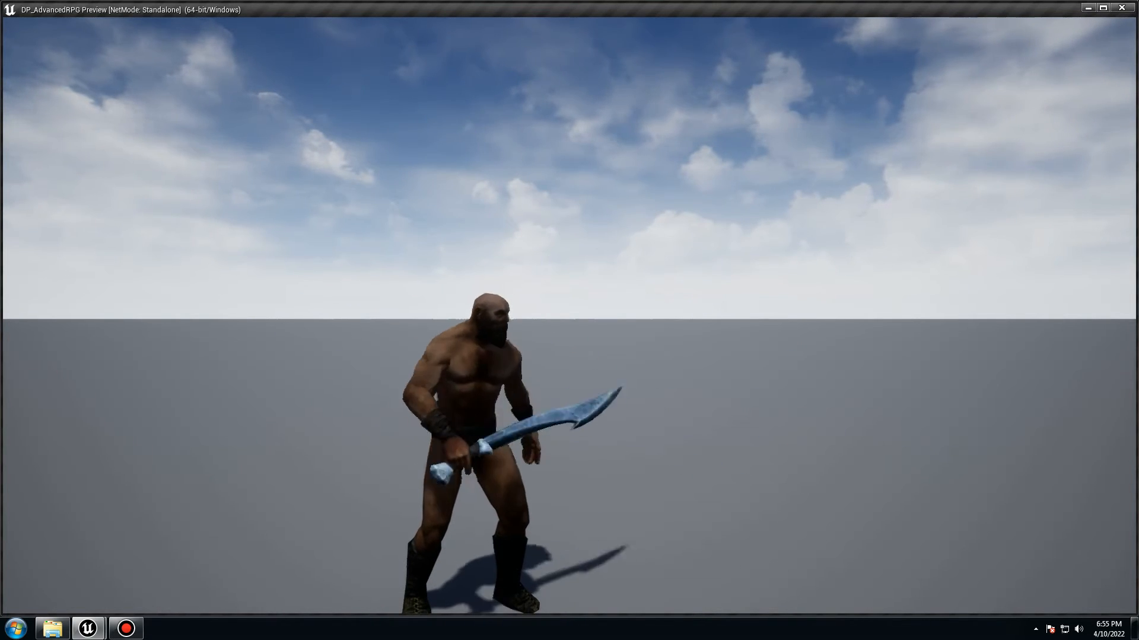
pyautogui.press('Escape')
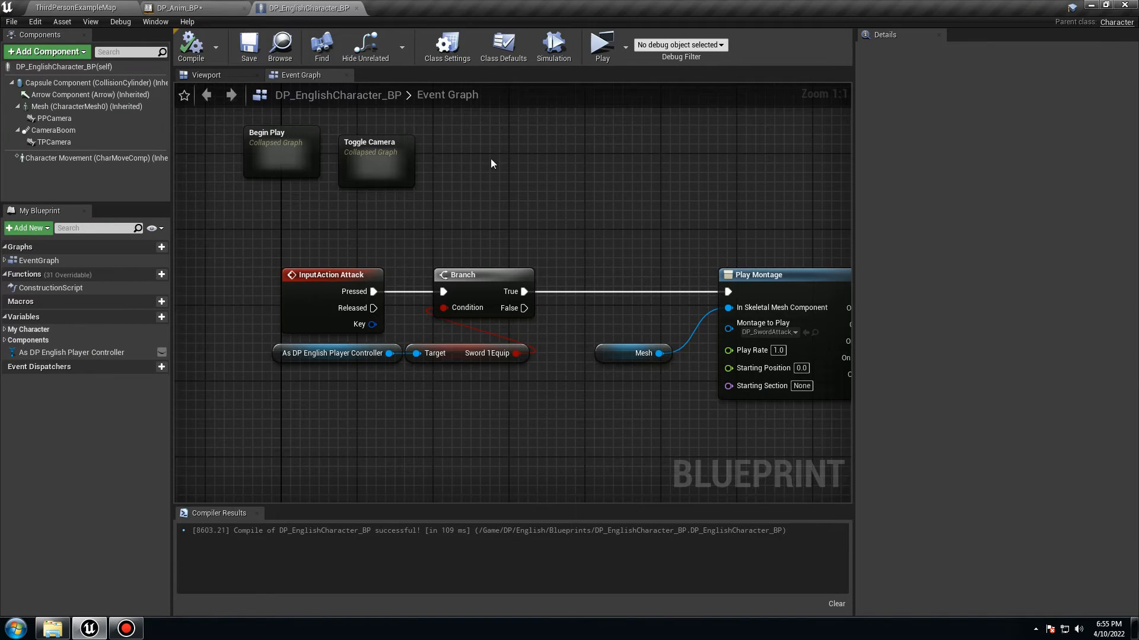
# Step: Move the Play Montage and Mesh nodes away from the Branch node to make room in the attack graph
pyautogui.moveTo(489, 158); pyautogui.dragTo(254, 191, button='right')
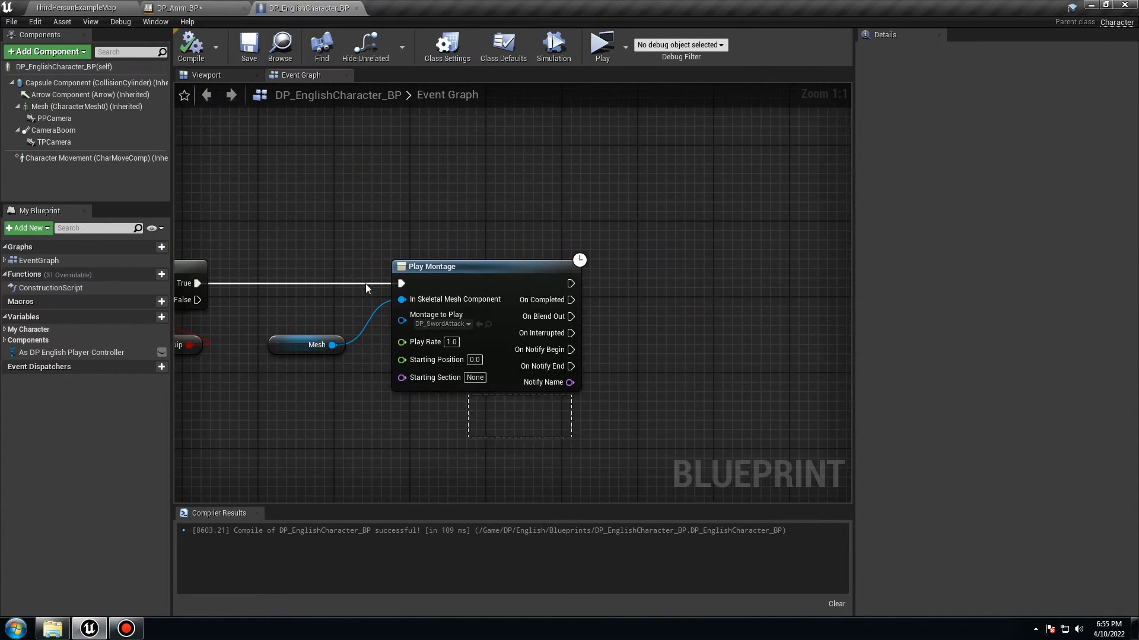
pyautogui.moveTo(439, 266); pyautogui.dragTo(437, 226, button='right')
pyautogui.moveTo(423, 342); pyautogui.dragTo(478, 369, button='right')
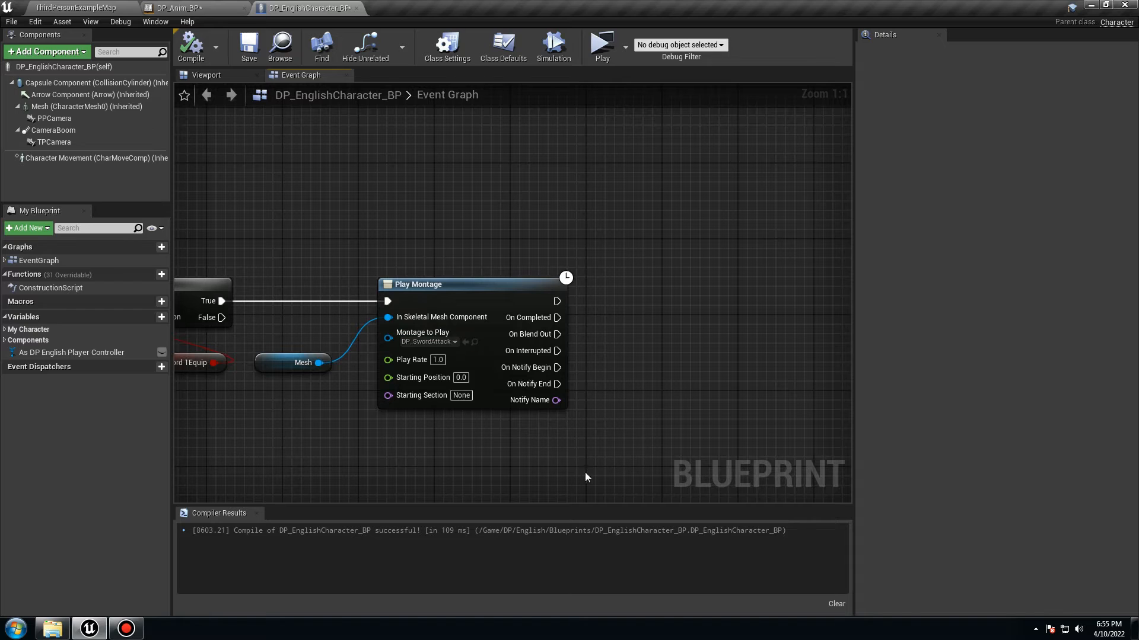
pyautogui.moveTo(581, 468); pyautogui.dragTo(306, 255)
pyautogui.moveTo(460, 283); pyautogui.dragTo(545, 284)
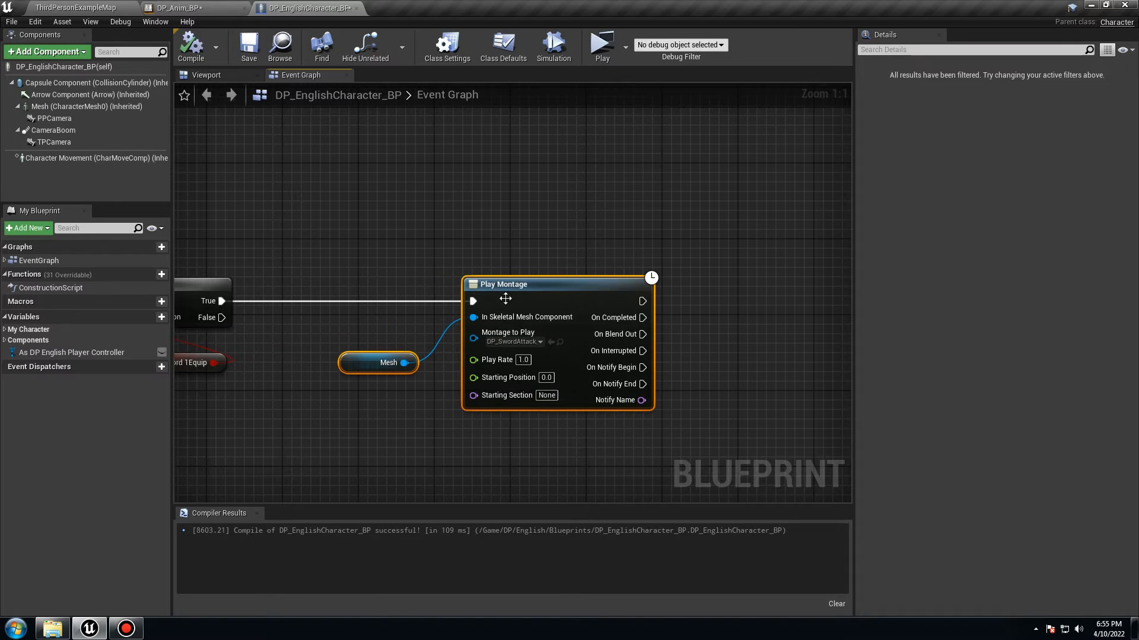
# Step: Insert a Do Once node between the Branch's True output and Play Montage, aligned with the execution line
pyautogui.moveTo(221, 300); pyautogui.dragTo(290, 304)
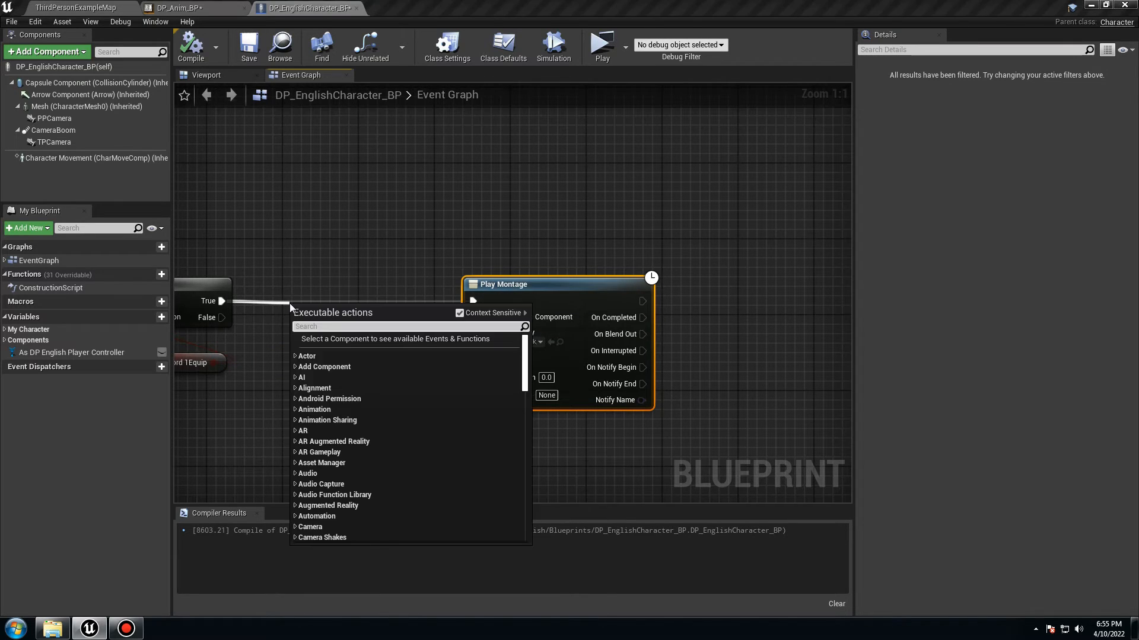
pyautogui.write('do')
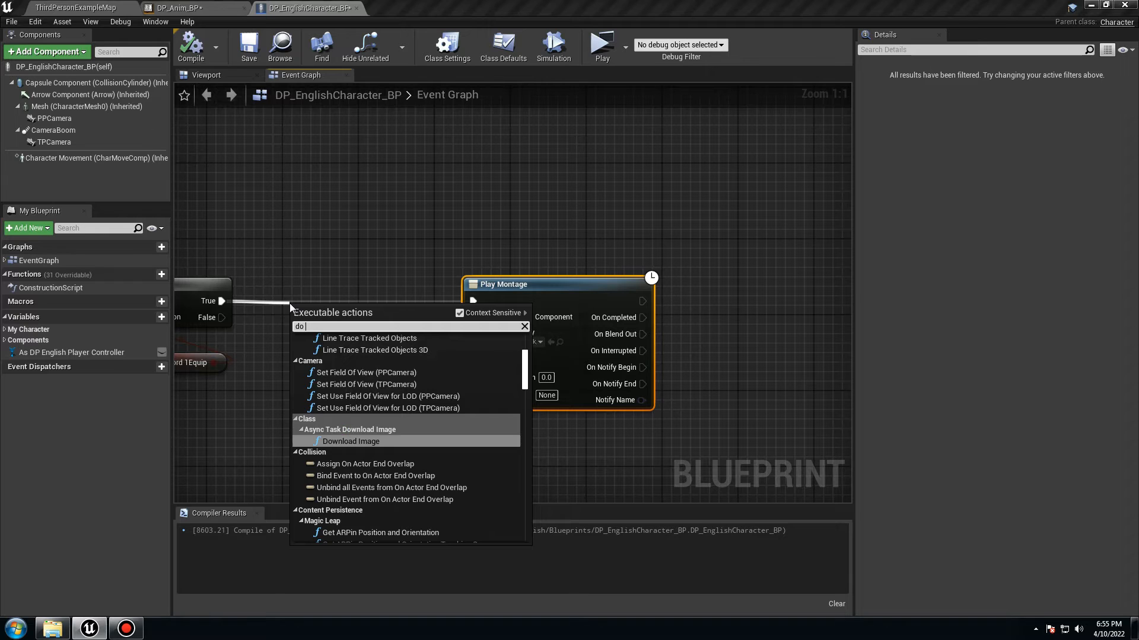
pyautogui.write(' on')
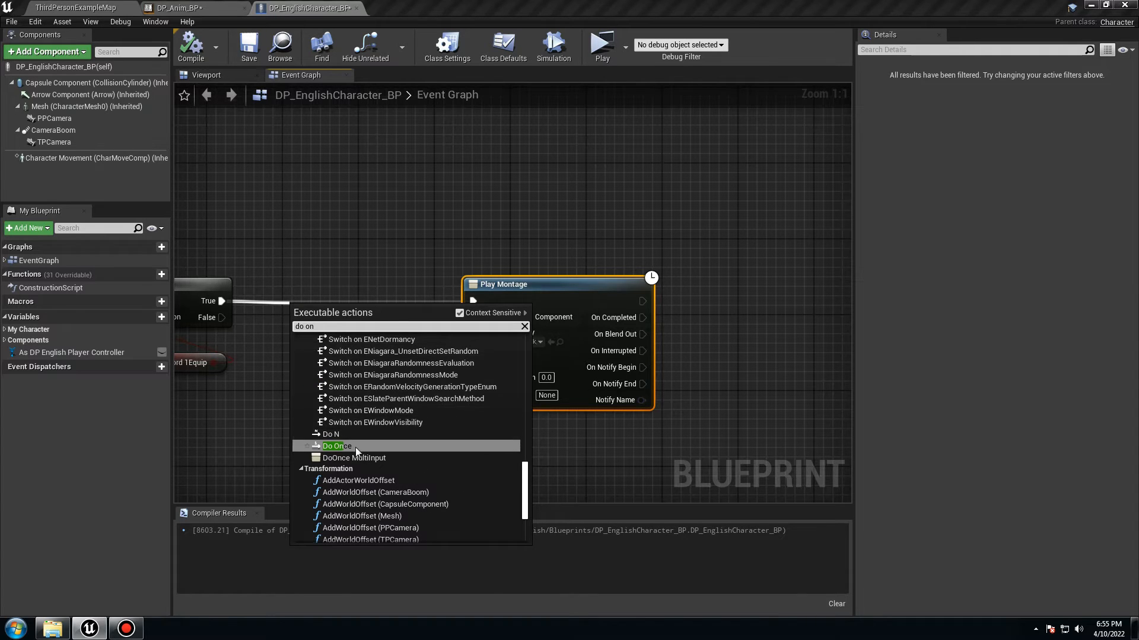
pyautogui.click(356, 447)
pyautogui.moveTo(352, 329); pyautogui.dragTo(342, 310)
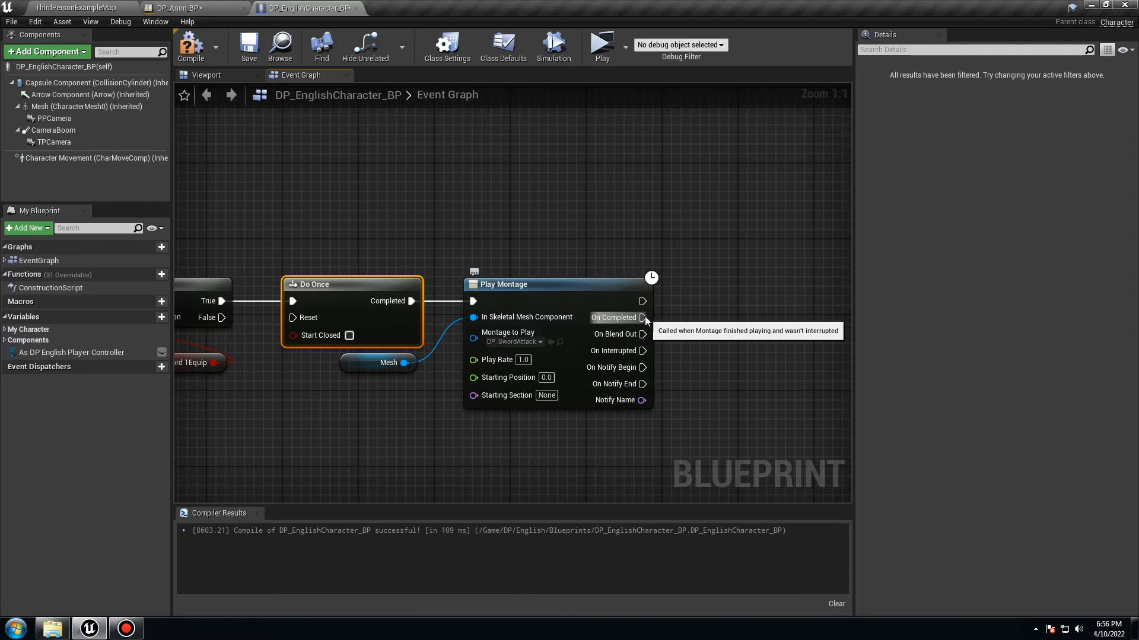
# Step: Connect Play Montage's On Completed to Do Once's Reset, route the wire above the nodes with two reroute points, and save the compiled blueprint
pyautogui.moveTo(643, 318); pyautogui.dragTo(293, 276)
pyautogui.click(438, 276)
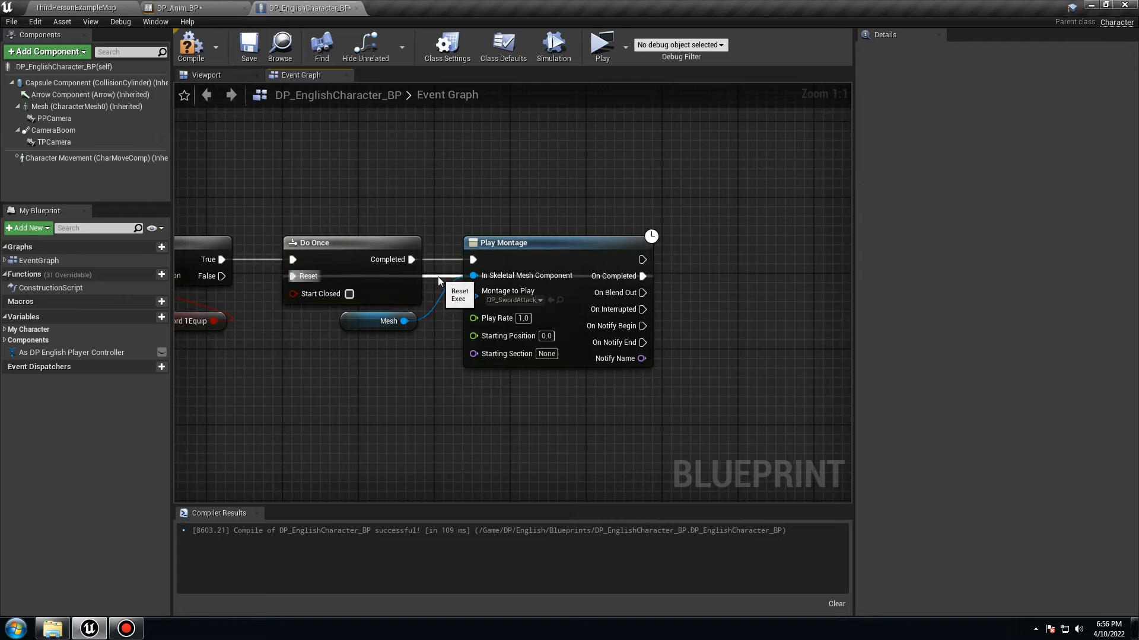
pyautogui.doubleClick(438, 276)
pyautogui.moveTo(437, 276); pyautogui.dragTo(646, 223)
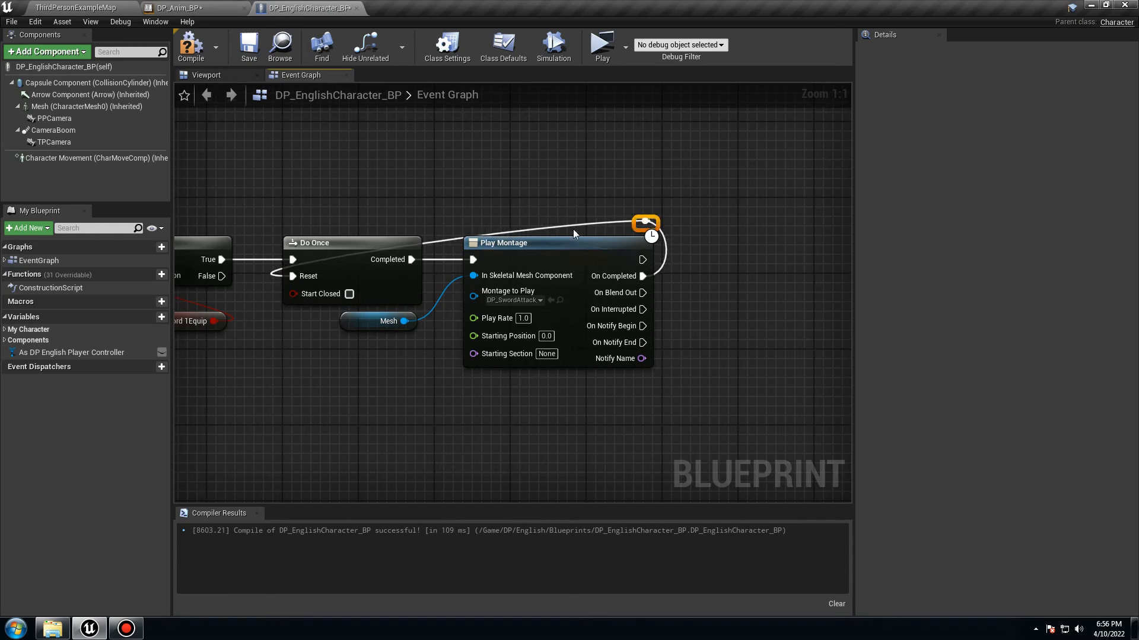
pyautogui.doubleClick(542, 224)
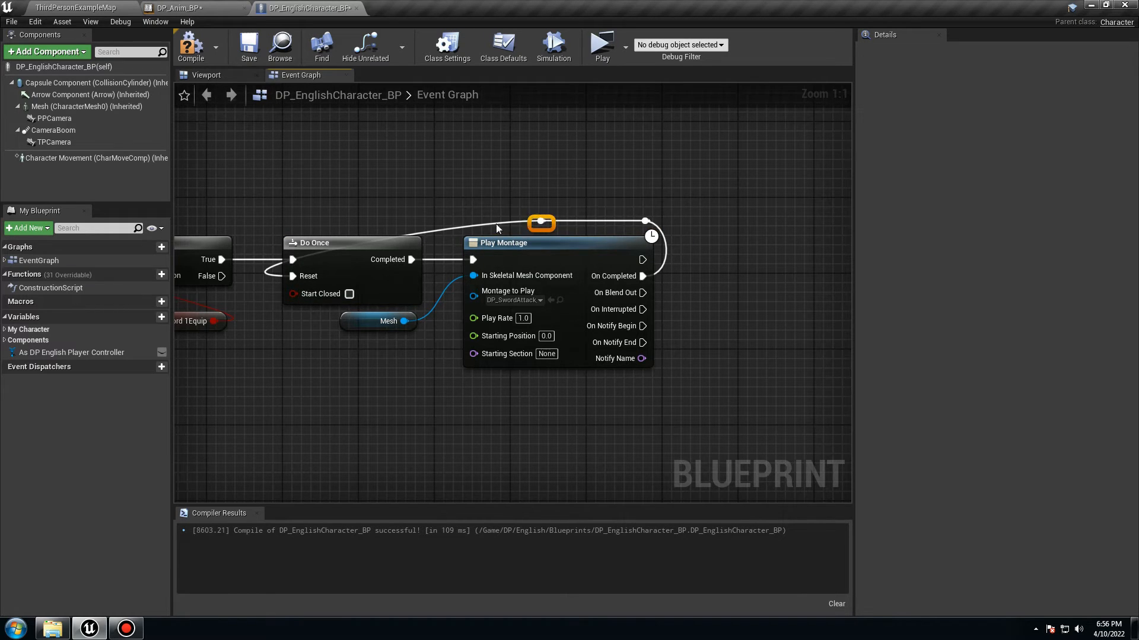
pyautogui.moveTo(528, 224); pyautogui.dragTo(301, 228)
pyautogui.moveTo(532, 219); pyautogui.dragTo(285, 220)
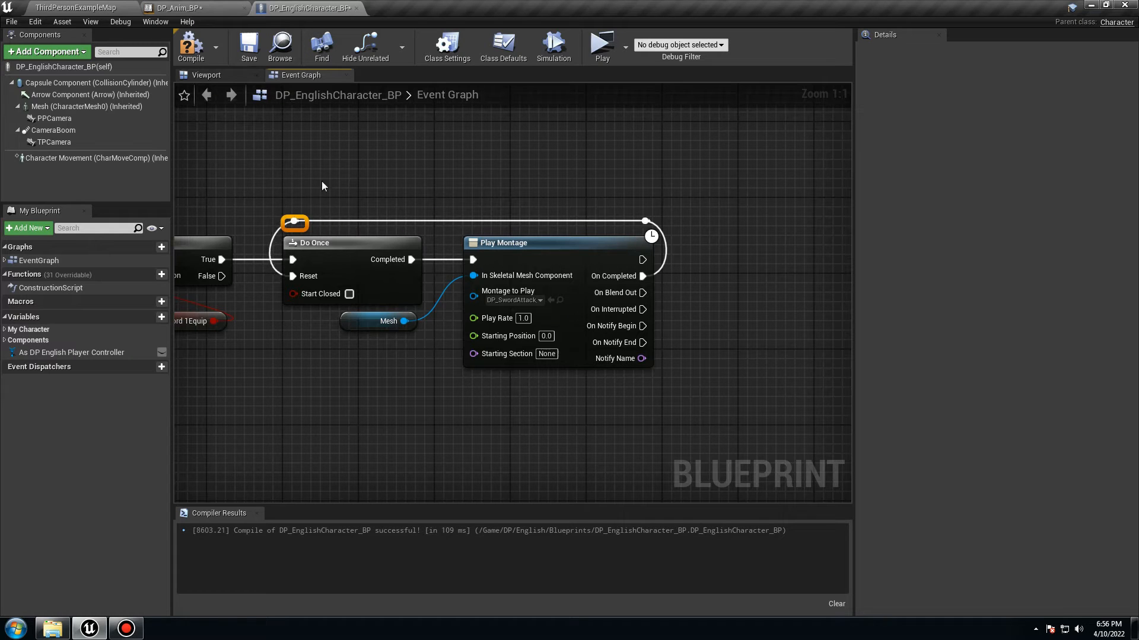
pyautogui.click(191, 46)
pyautogui.click(249, 47)
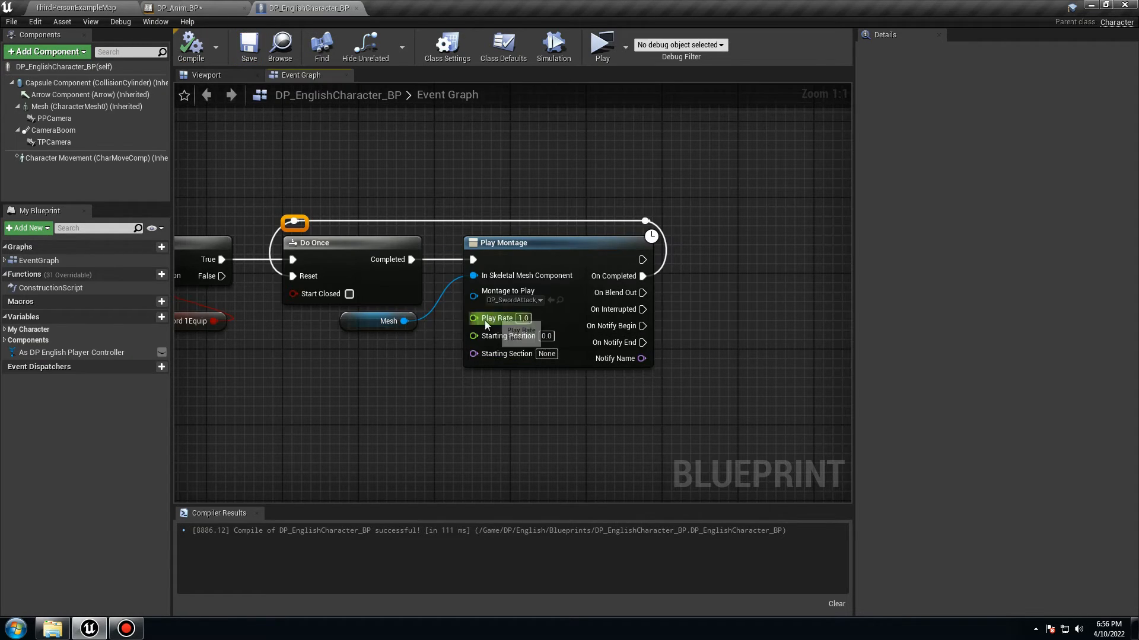
# Step: Set the Play Montage node's Play Rate to 1.7, then compile and save the character blueprint
pyautogui.click(523, 319)
pyautogui.write('1')
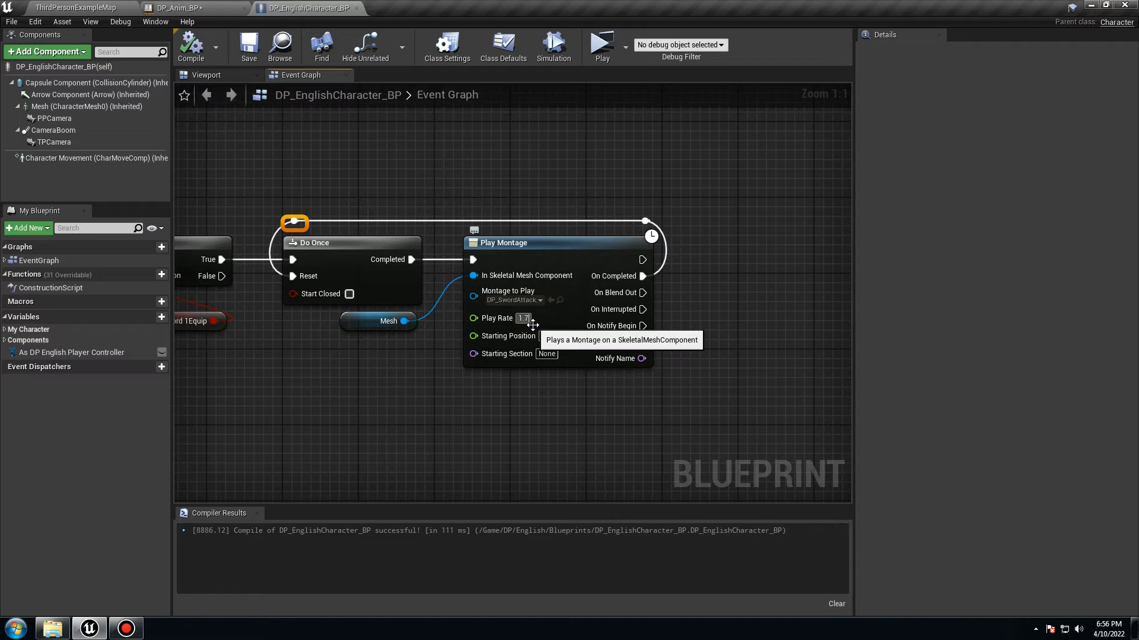
pyautogui.write('.7')
pyautogui.press('Return')
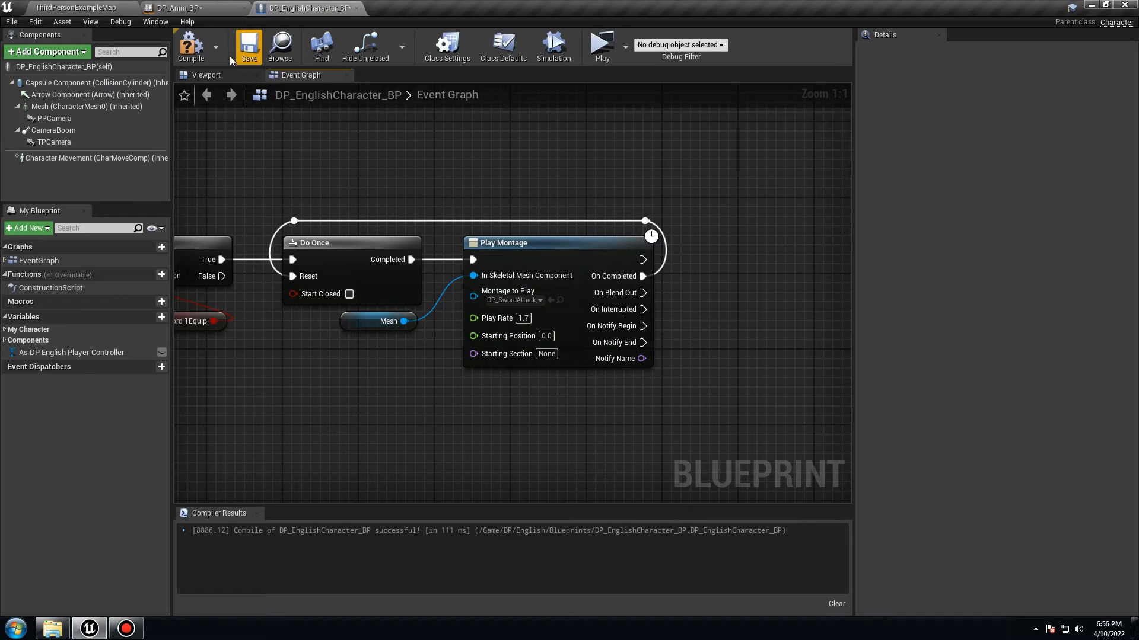
pyautogui.click(191, 48)
pyautogui.click(249, 48)
# Step: Playtest the character by moving, equipping the sword and attacking repeatedly, and end the session
pyautogui.click(602, 48)
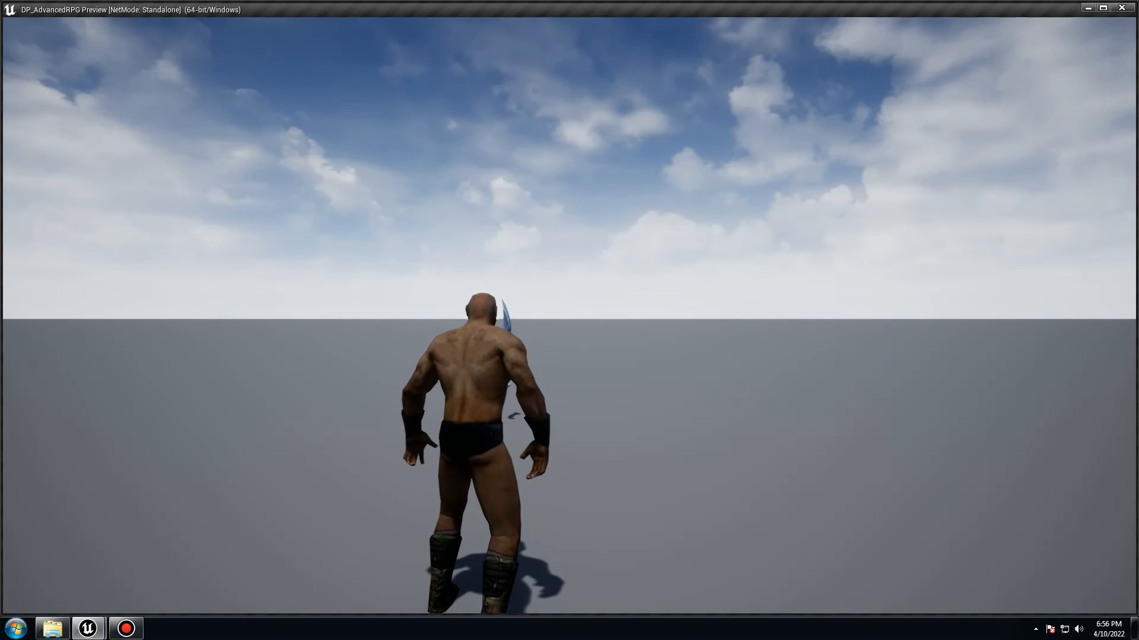
pyautogui.press('d')
pyautogui.press('w')
pyautogui.press('e')
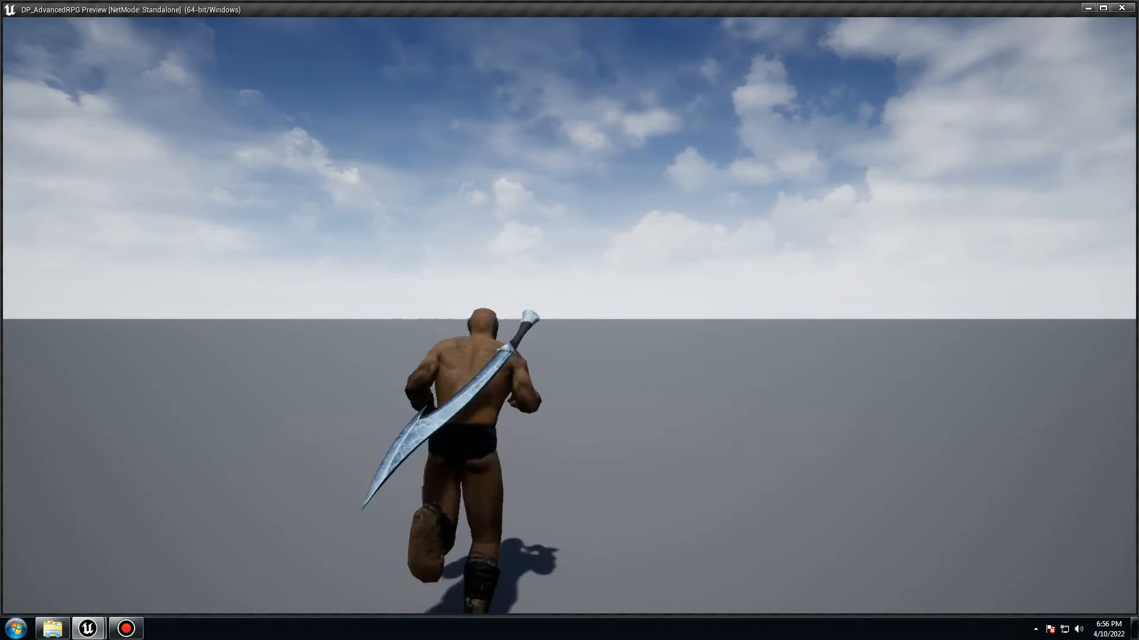
pyautogui.press('e')
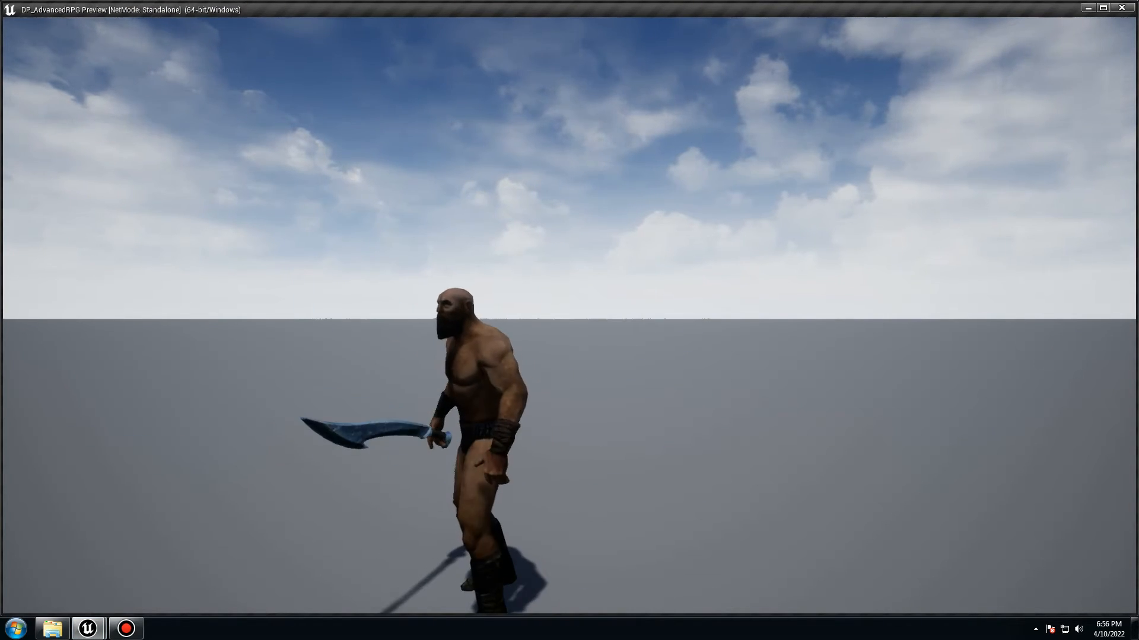
pyautogui.click(570, 316)
pyautogui.click(570, 316)
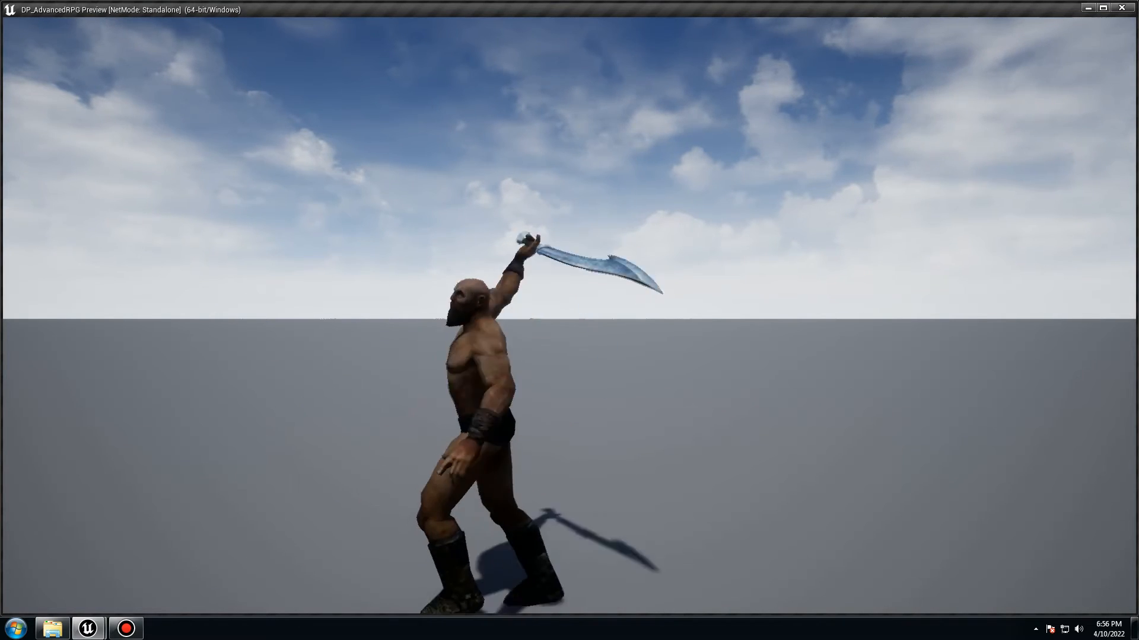
pyautogui.click(569, 316)
pyautogui.click(569, 315)
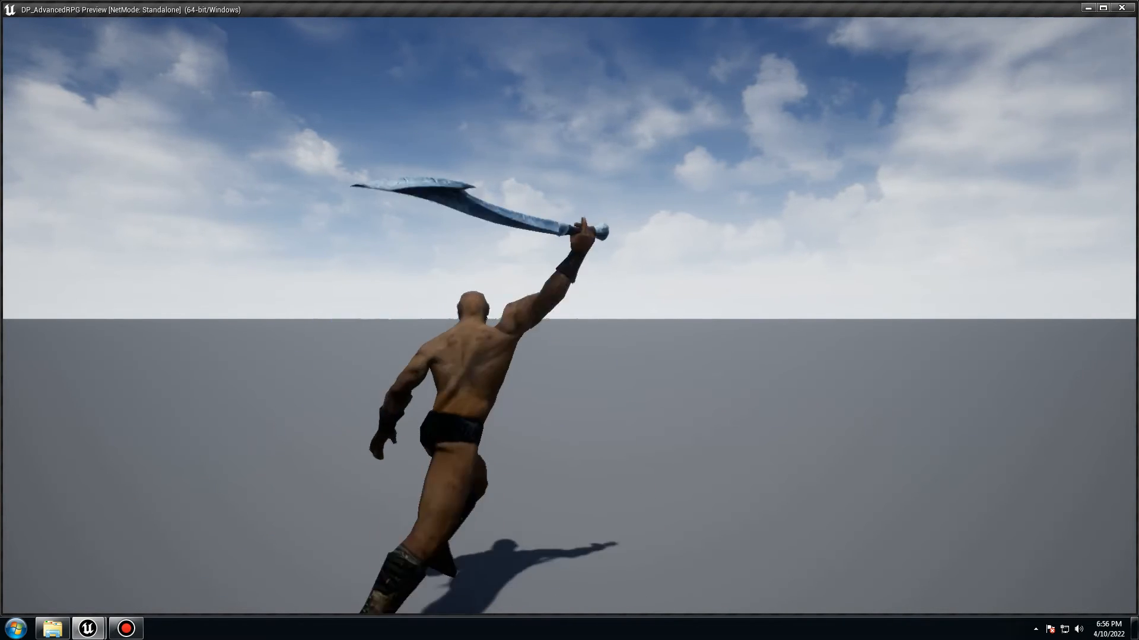
pyautogui.click(570, 315)
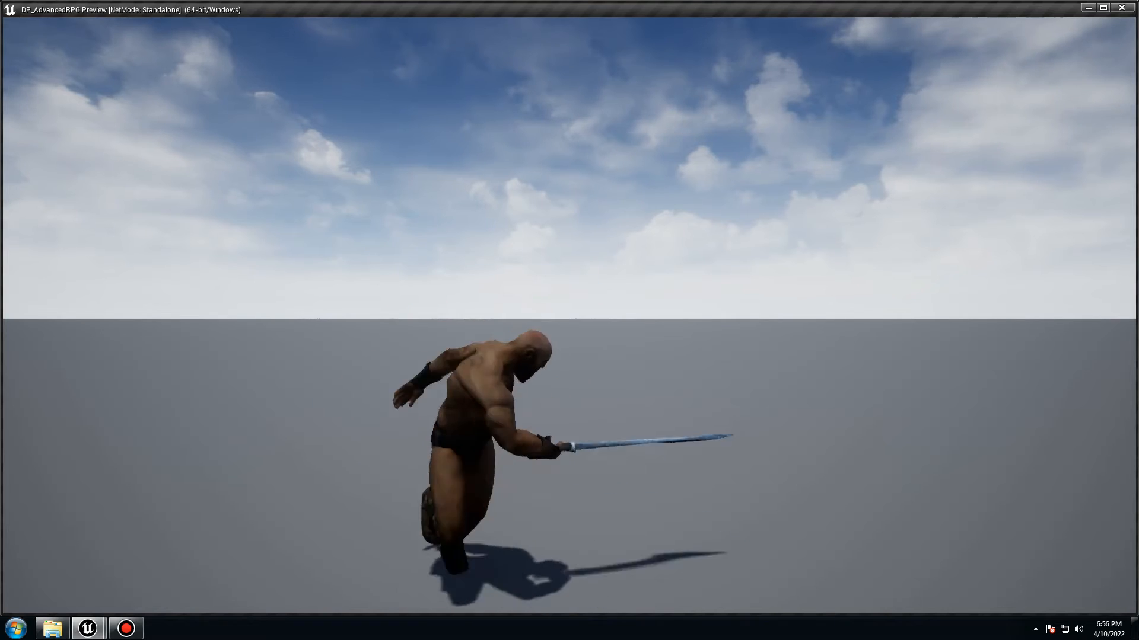
pyautogui.click(570, 316)
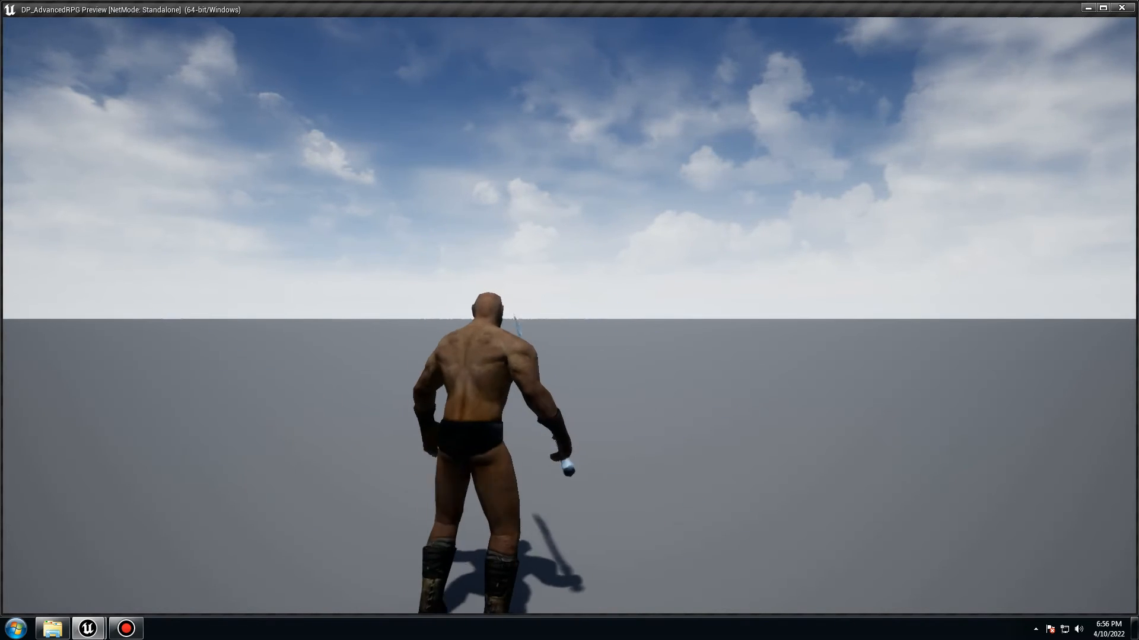
pyautogui.press('Escape')
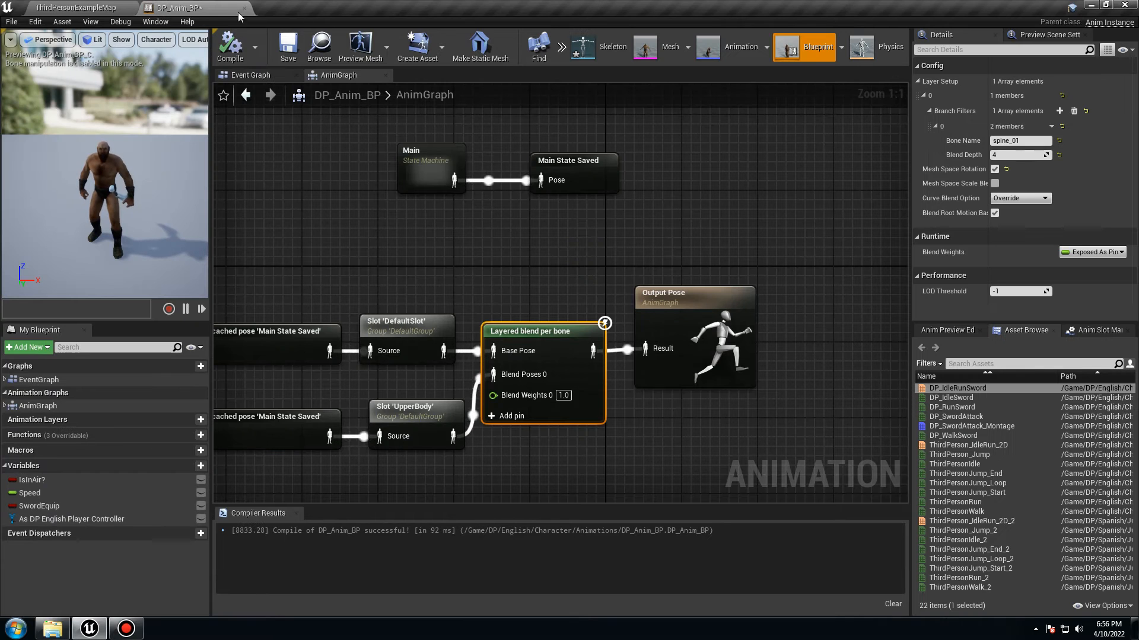
# Step: Save and close DP_Anim_BP, and save the remaining modified DP_Skeleton asset
pyautogui.click(287, 49)
pyautogui.click(243, 9)
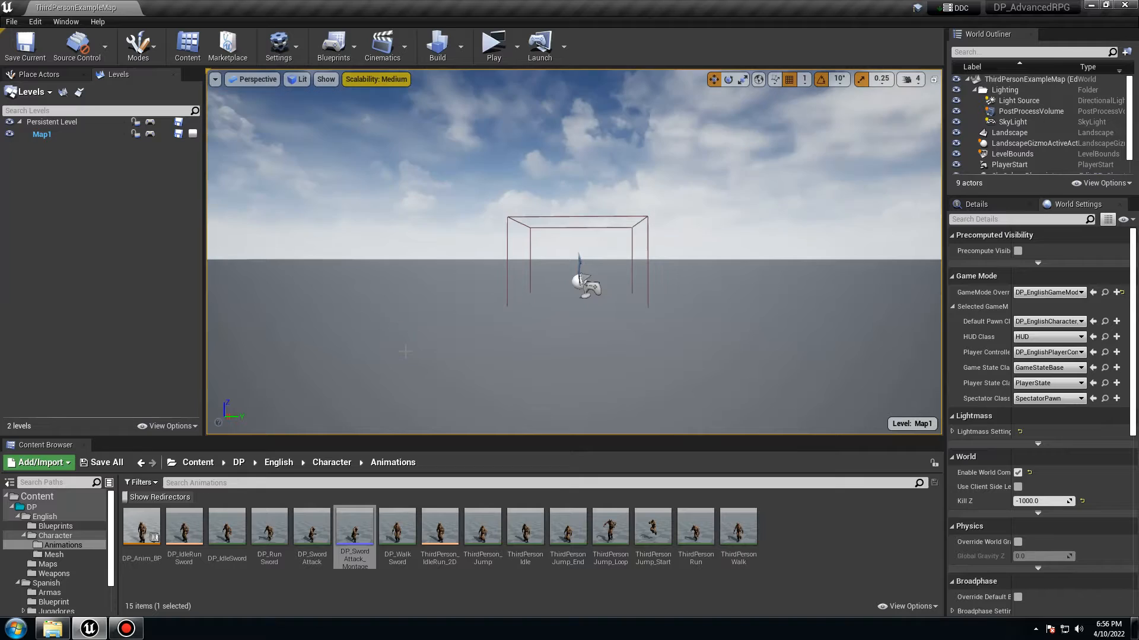
pyautogui.click(112, 469)
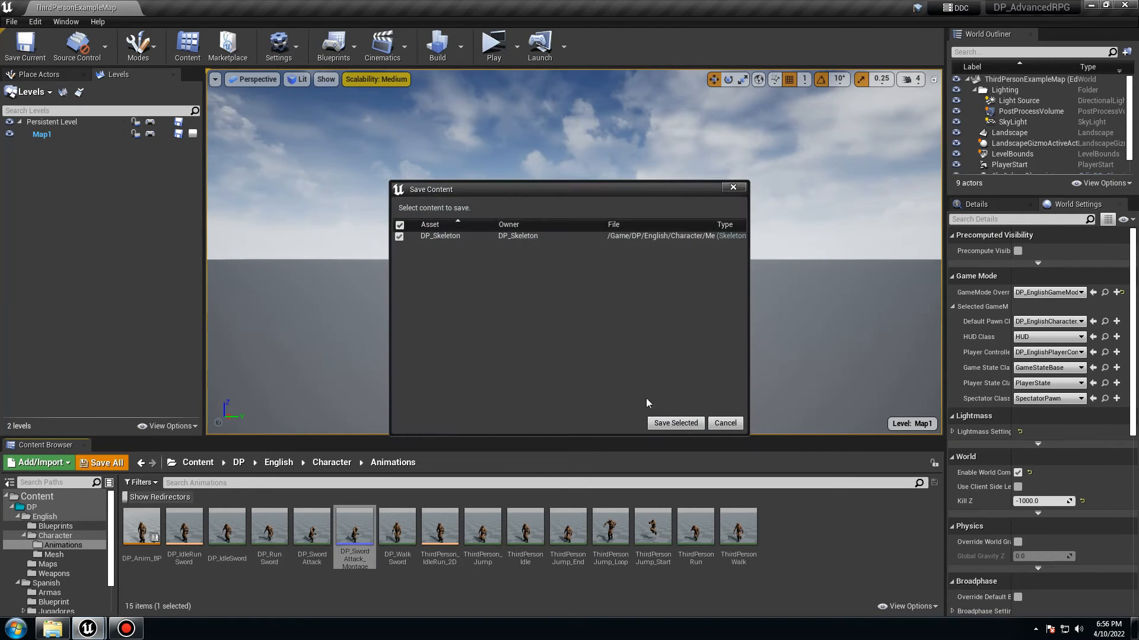
pyautogui.click(673, 421)
# Step: Go up from the Animations folder to the English folder in the project content
pyautogui.click(332, 464)
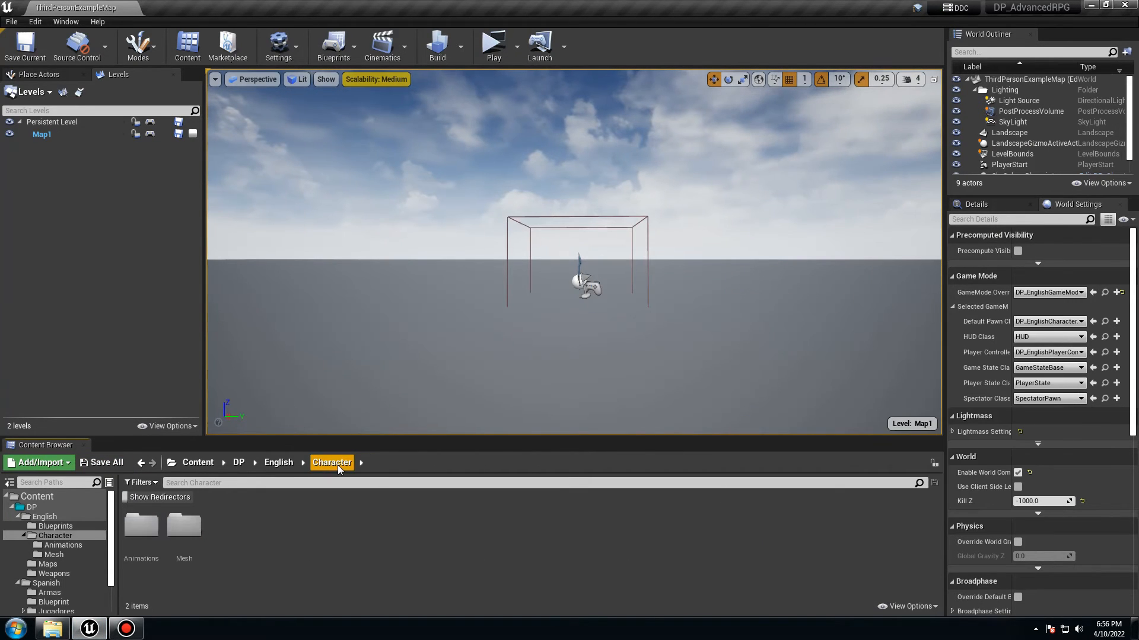
pyautogui.click(276, 466)
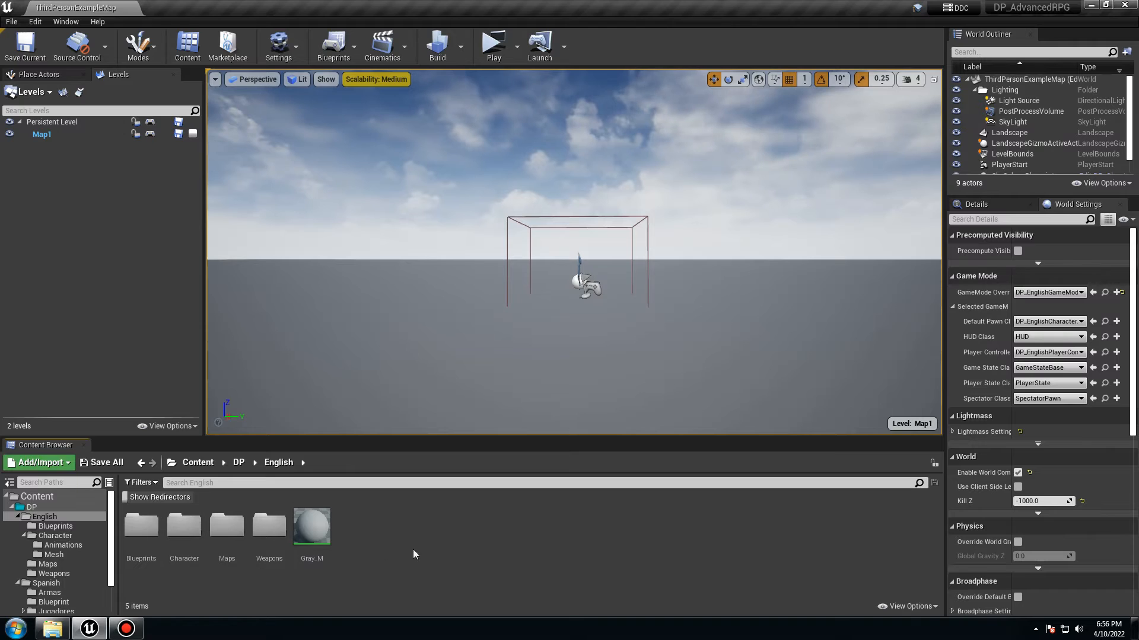
# Step: Rename the Character folder inside the English folder as Characters
pyautogui.rightClick(193, 549)
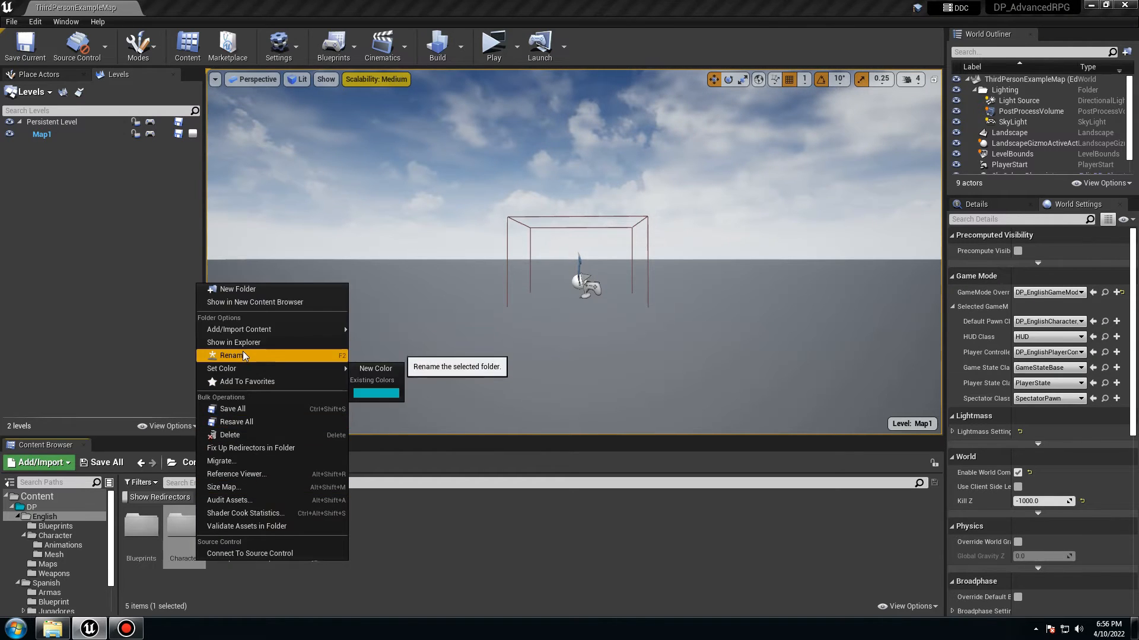
pyautogui.click(243, 355)
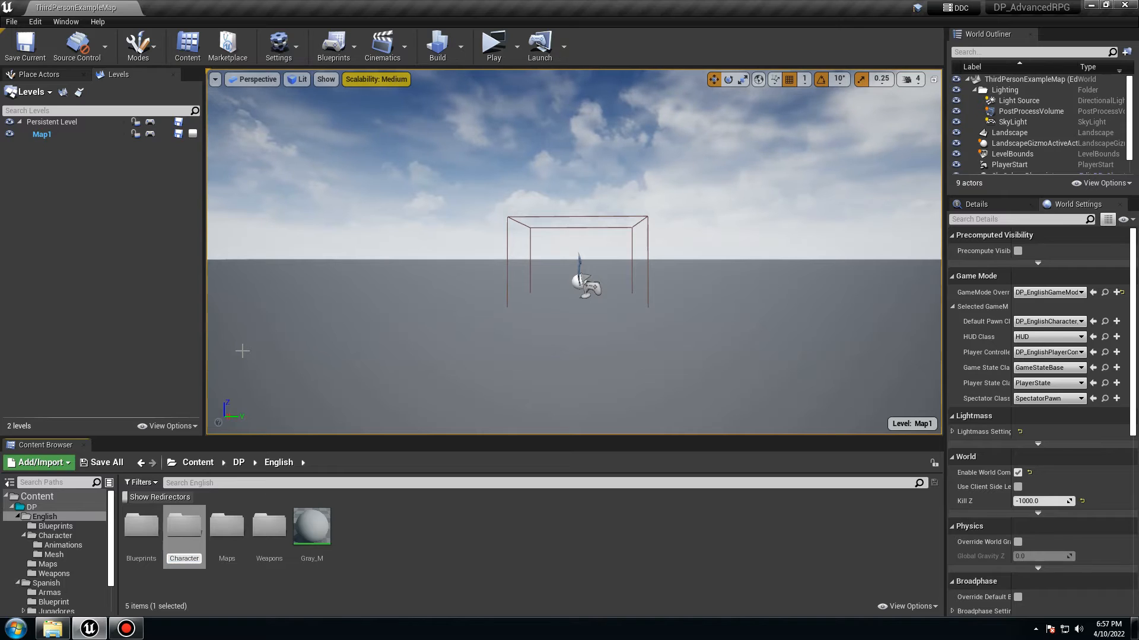
pyautogui.write('s')
pyautogui.press('Return')
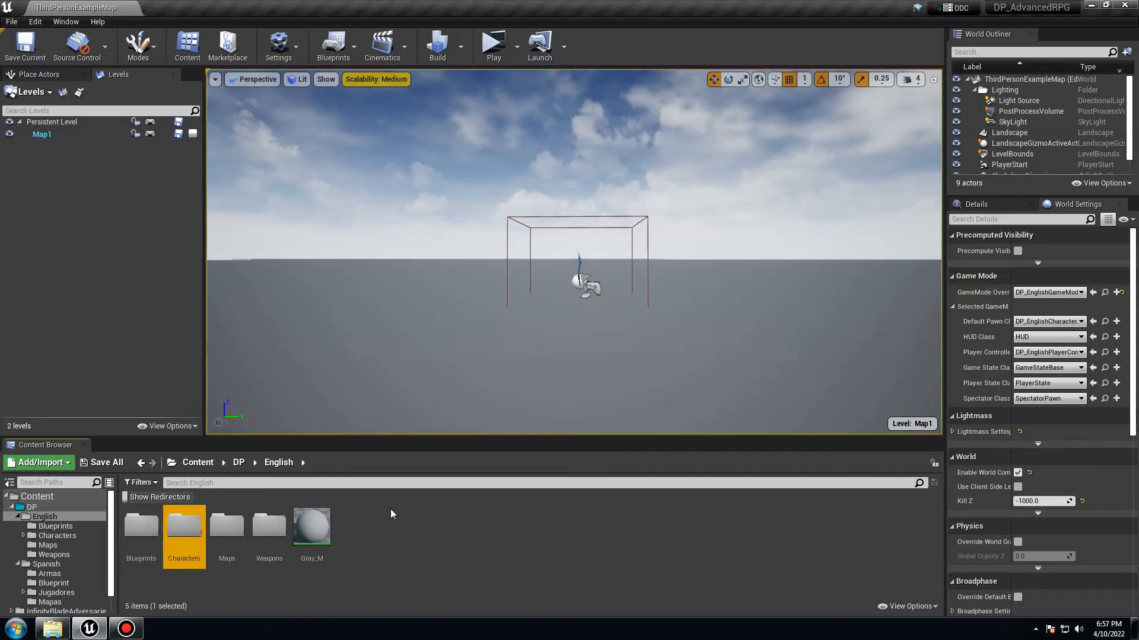
# Step: Create a Blueprint Class with Character as its parent in the Characters folder and name it Enemy_BP
pyautogui.doubleClick(196, 550)
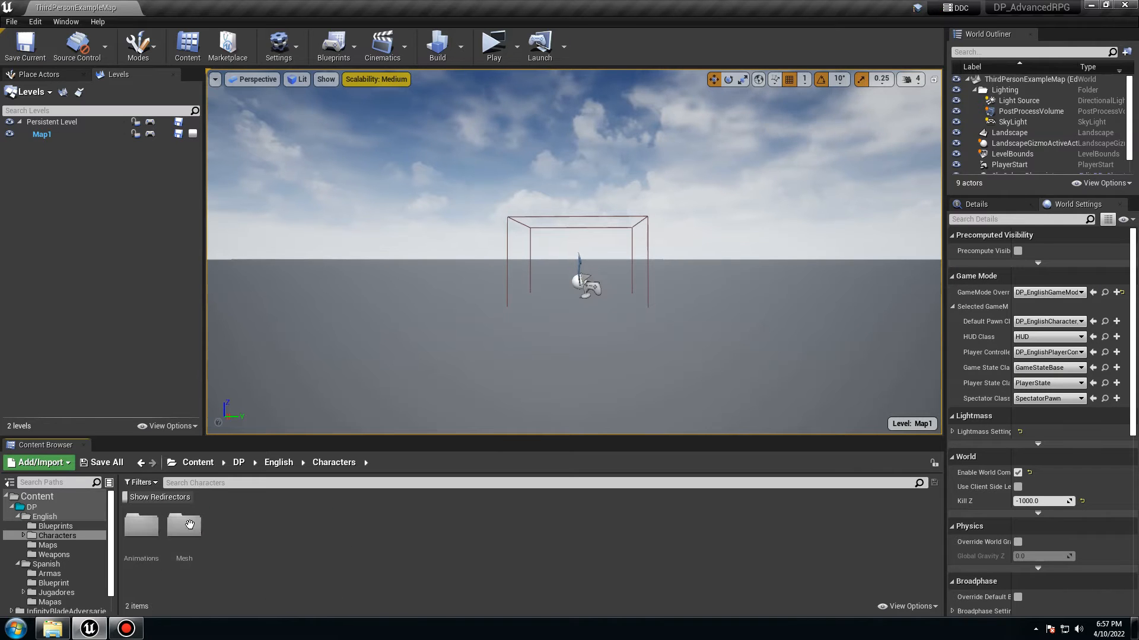
pyautogui.rightClick(311, 552)
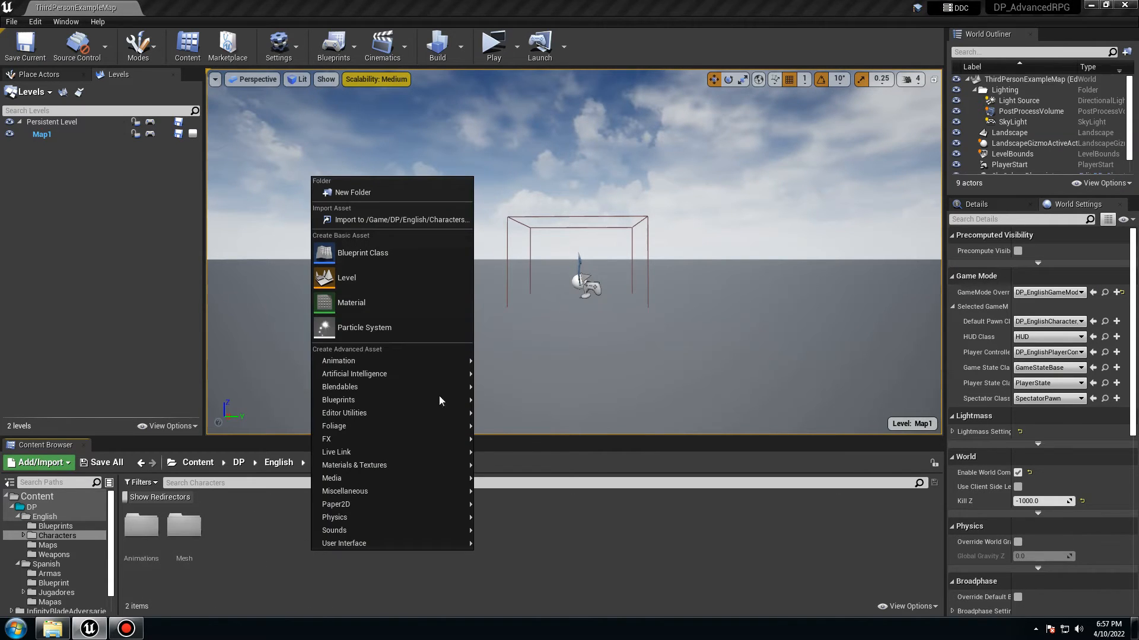
pyautogui.click(367, 260)
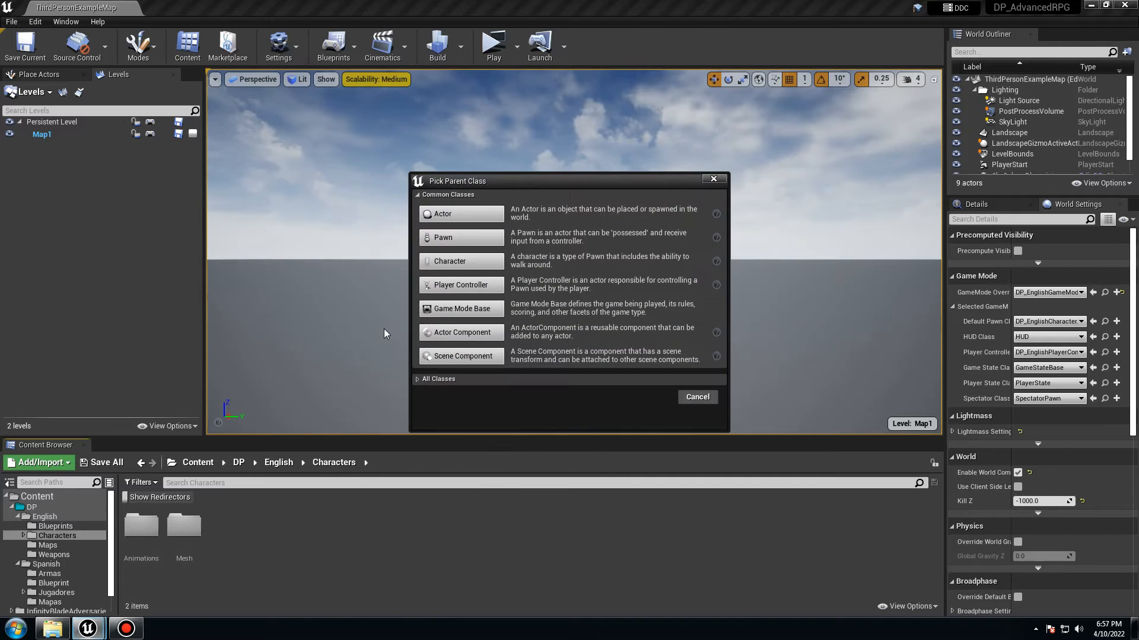
pyautogui.click(456, 261)
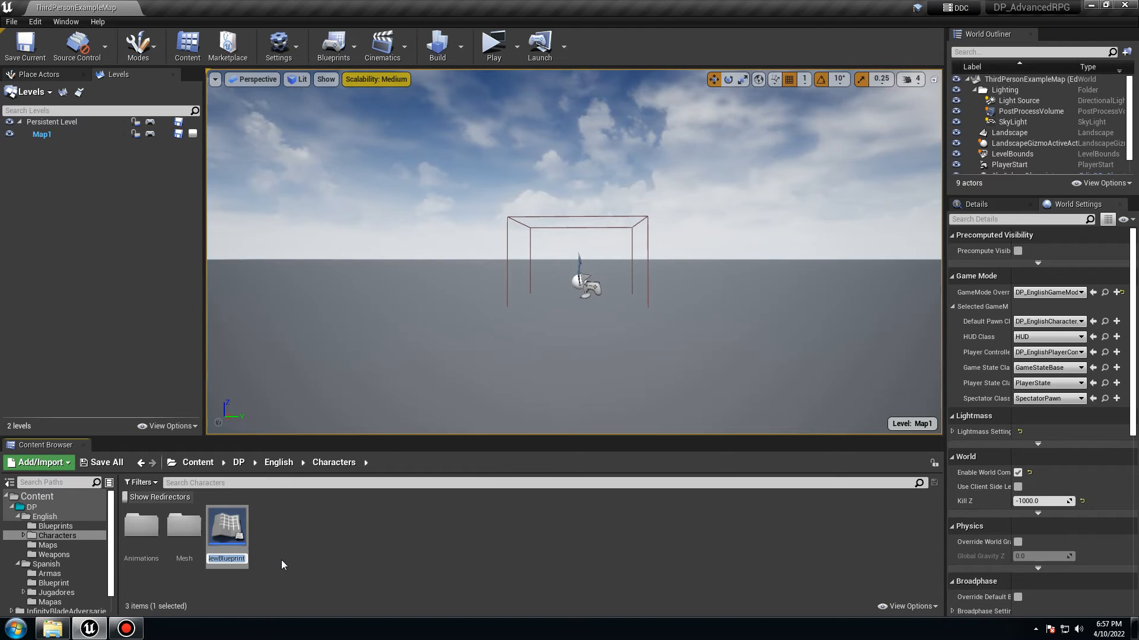
pyautogui.write('Mai')
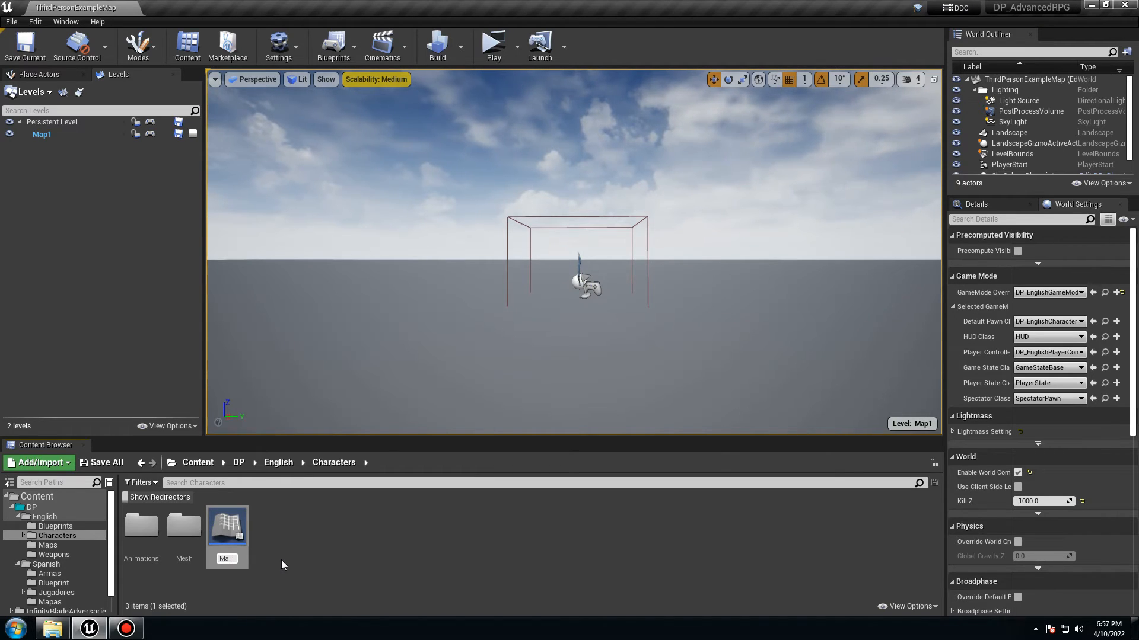
pyautogui.press('BackSpace')
pyautogui.press('BackSpace')
pyautogui.press('BackSpace')
pyautogui.write('Enem')
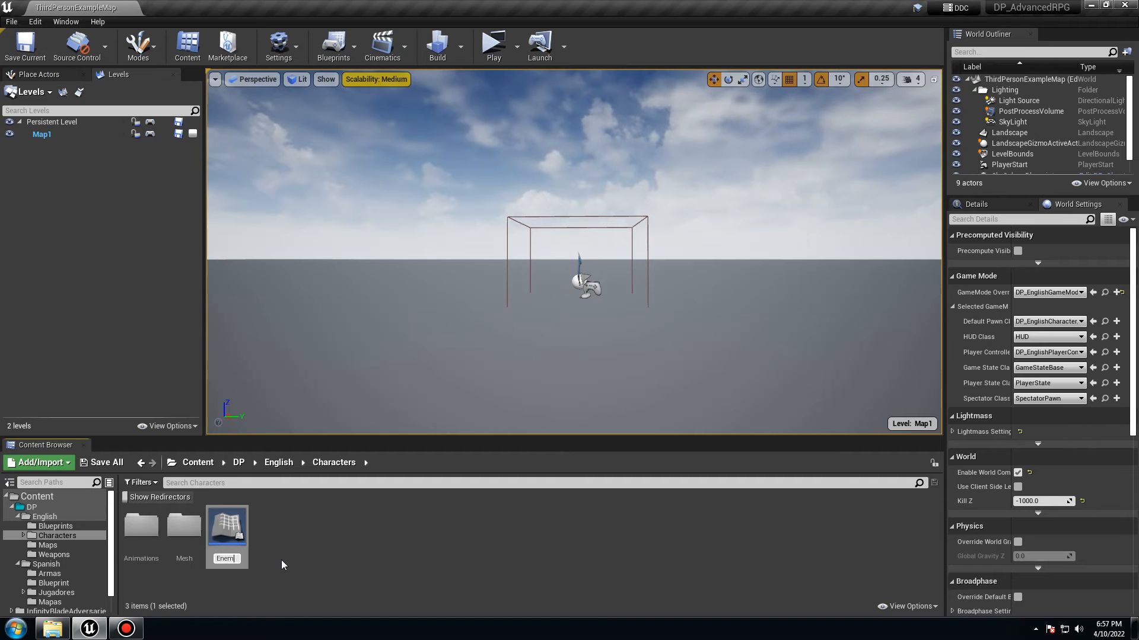
pyautogui.write('y_BP')
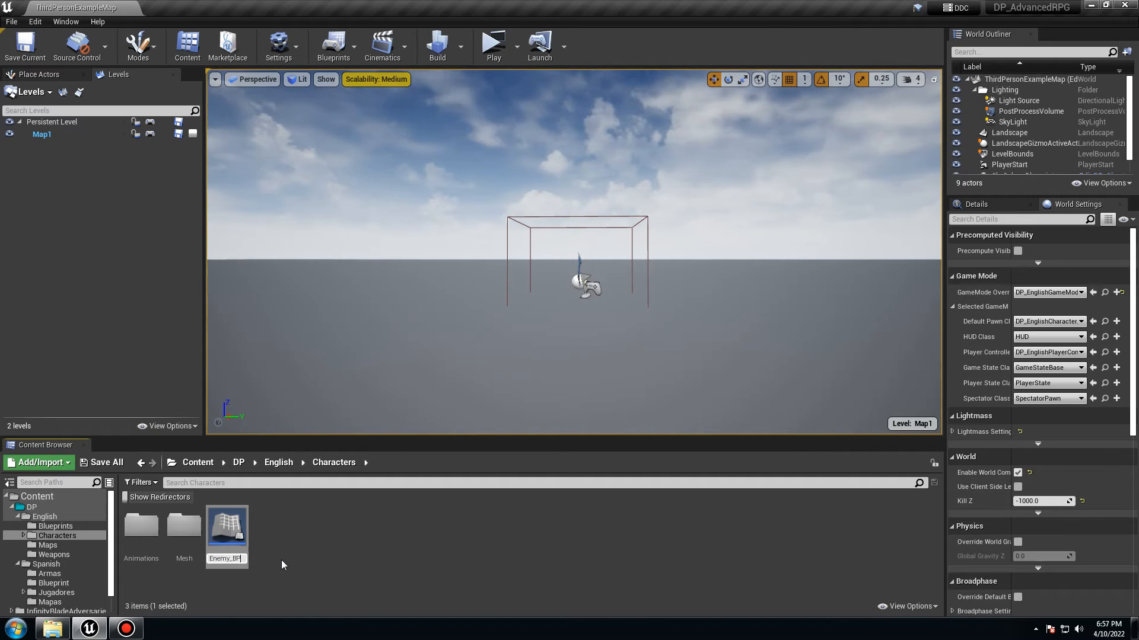
pyautogui.press('Return')
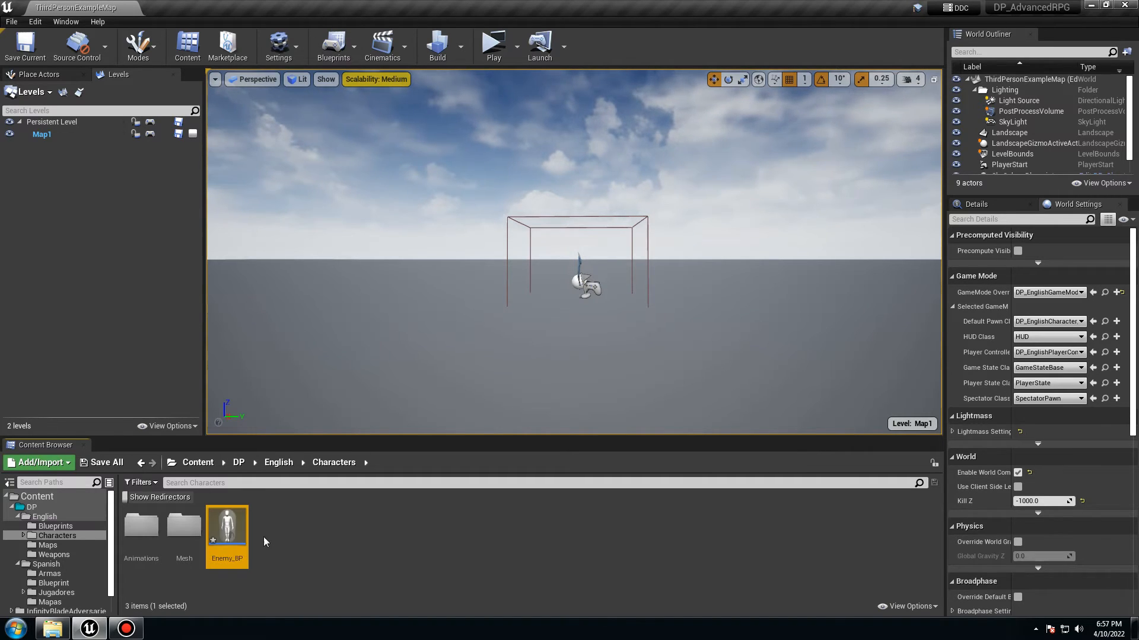
# Step: Open the Enemy_BP blueprint and examine its capsule in the viewport
pyautogui.doubleClick(227, 526)
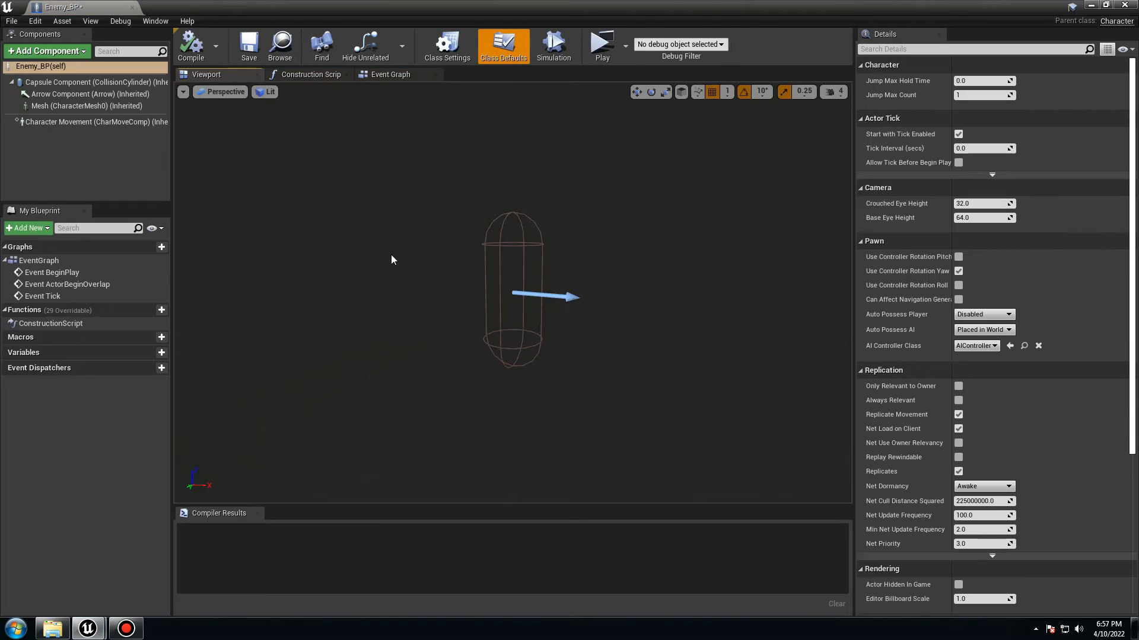
pyautogui.moveTo(348, 172); pyautogui.dragTo(329, 218, button='right')
pyautogui.scroll(3, 451, 226)
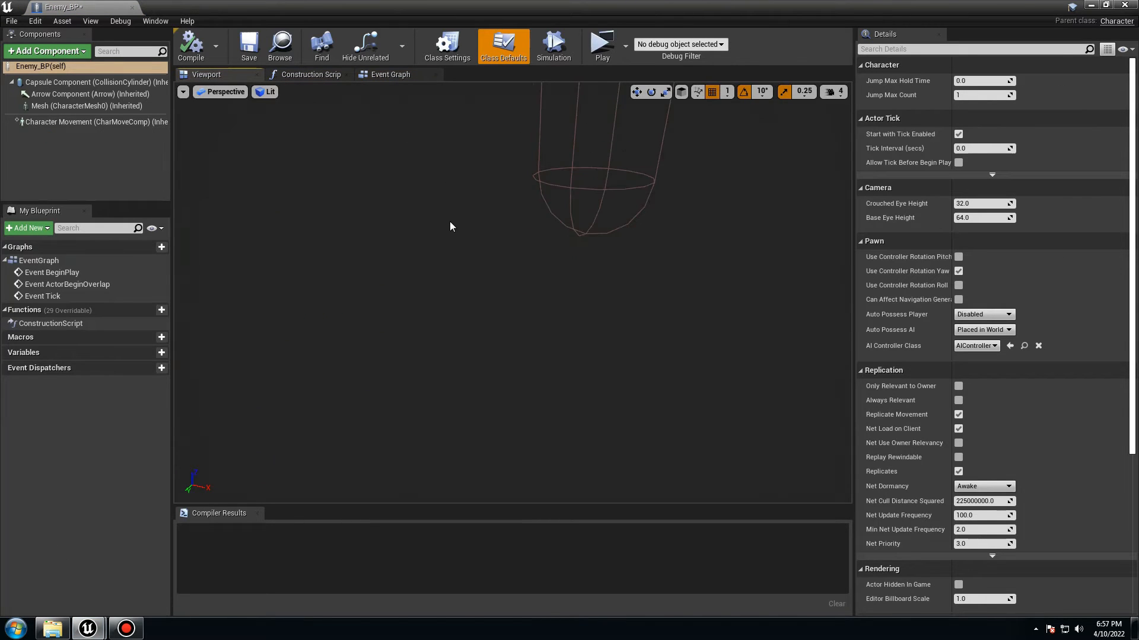
pyautogui.moveTo(450, 227); pyautogui.dragTo(431, 274, button='right')
pyautogui.moveTo(499, 308); pyautogui.dragTo(545, 127, button='right')
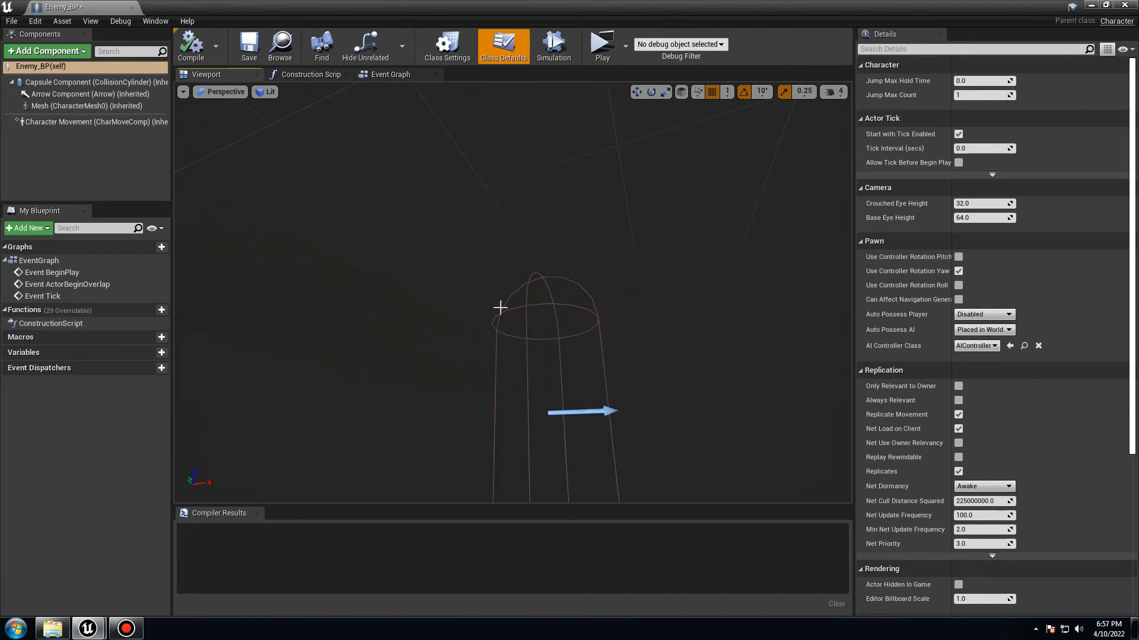
pyautogui.moveTo(518, 364); pyautogui.dragTo(534, 435, button='right')
pyautogui.press('s')
pyautogui.press('w')
# Step: Close the Construction Script graph and delete the default BeginPlay, ActorBeginOverlap and Tick nodes from the Event Graph
pyautogui.click(339, 78)
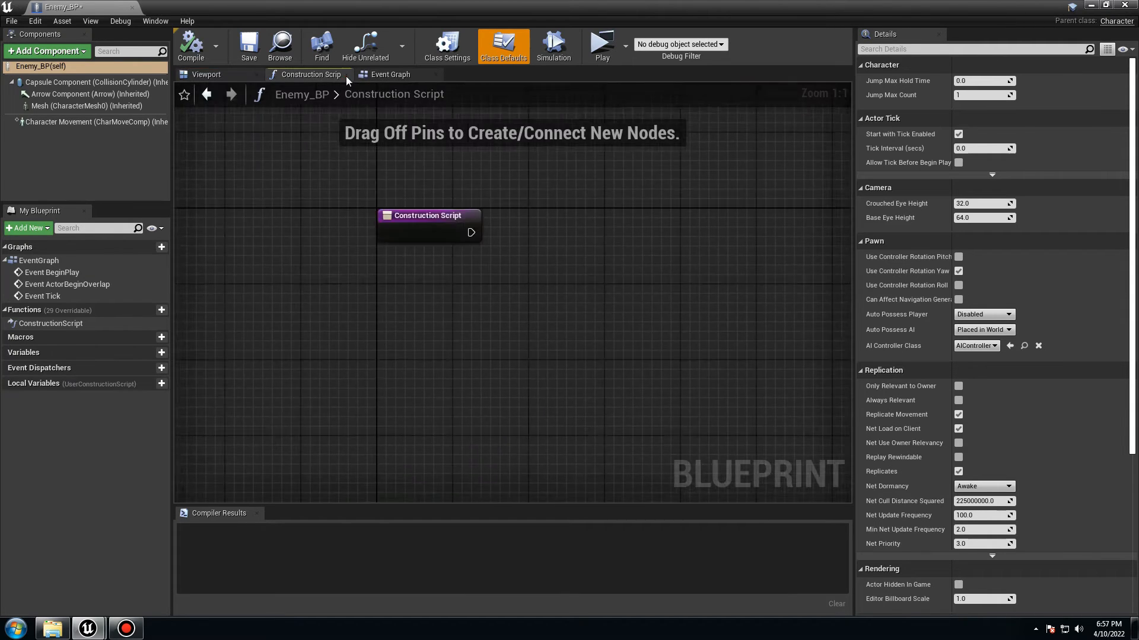
pyautogui.click(347, 75)
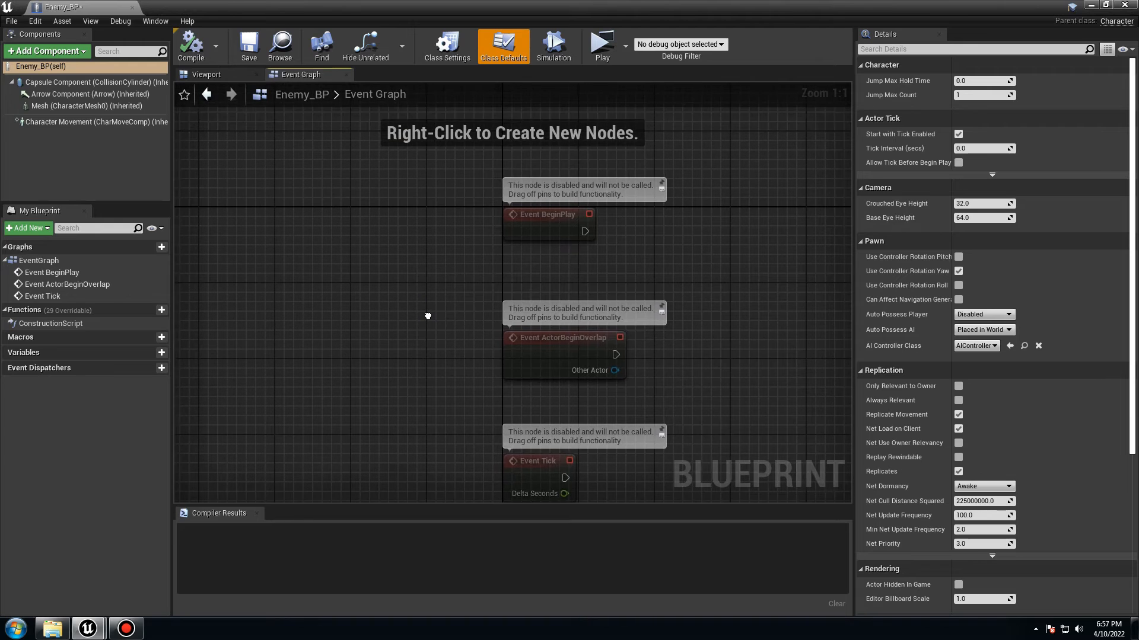
pyautogui.moveTo(464, 211); pyautogui.dragTo(662, 514)
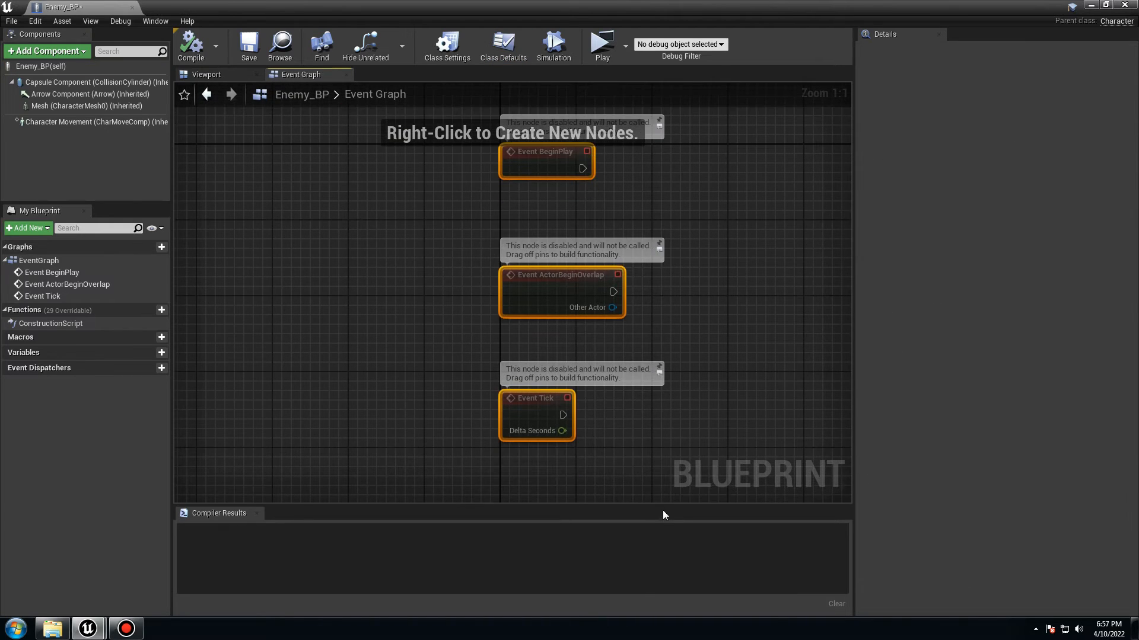
pyautogui.press('Delete')
# Step: Search the Event Graph's available actions for damage-related events and functions using "dam"
pyautogui.rightClick(457, 357)
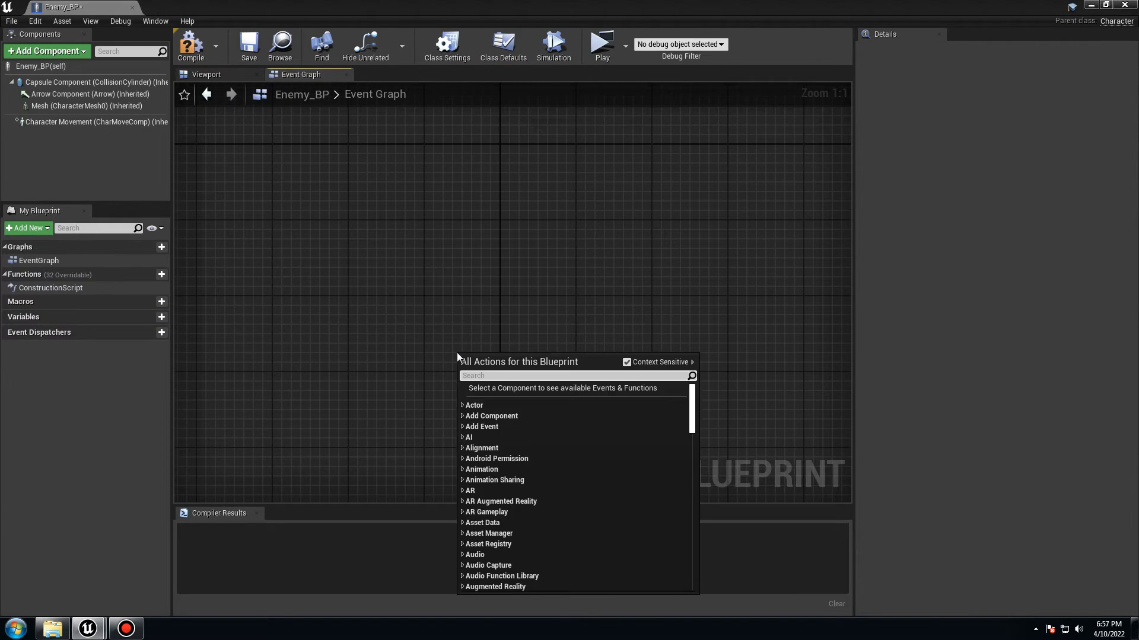
pyautogui.write('dame')
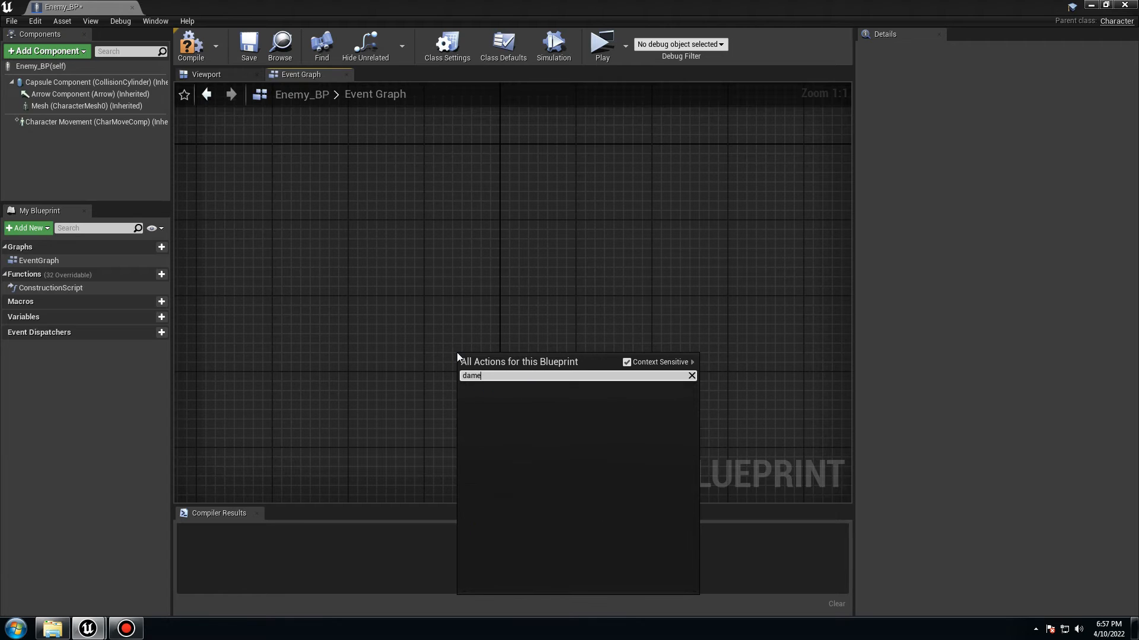
pyautogui.press('BackSpace')
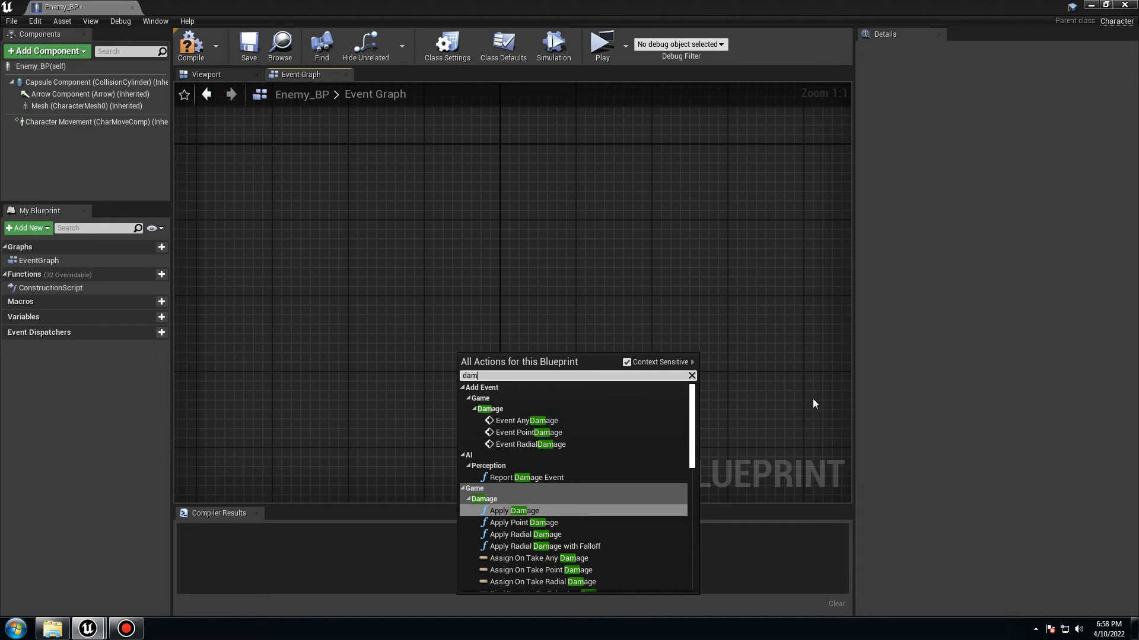
pyautogui.click(523, 310)
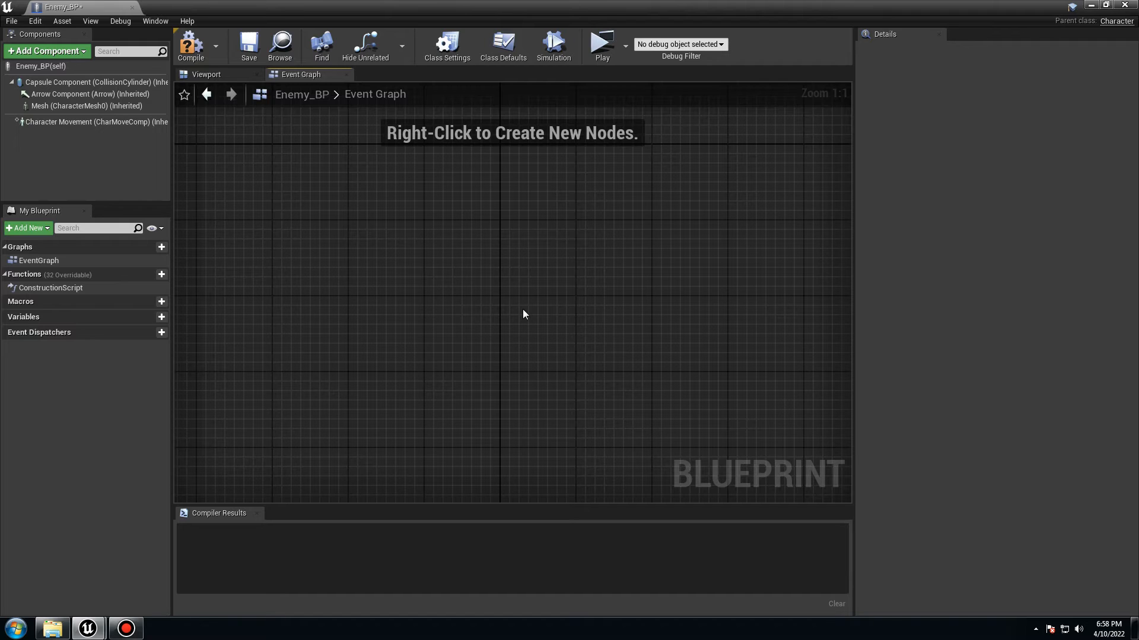
pyautogui.moveTo(381, 249); pyautogui.dragTo(409, 305, button='right')
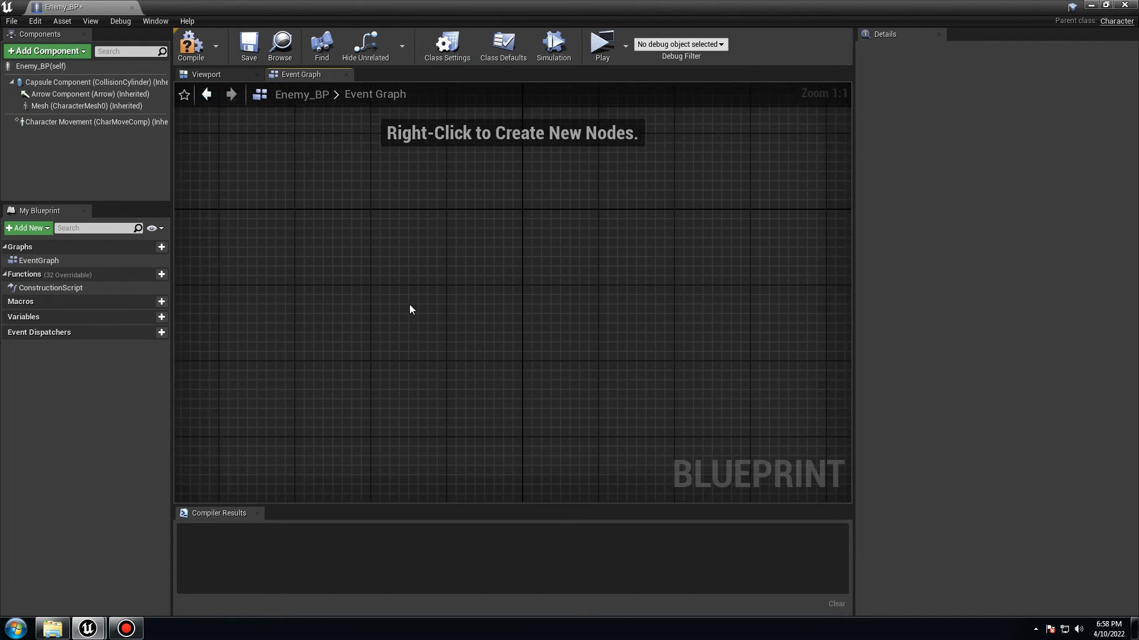
pyautogui.moveTo(321, 194); pyautogui.dragTo(333, 233, button='right')
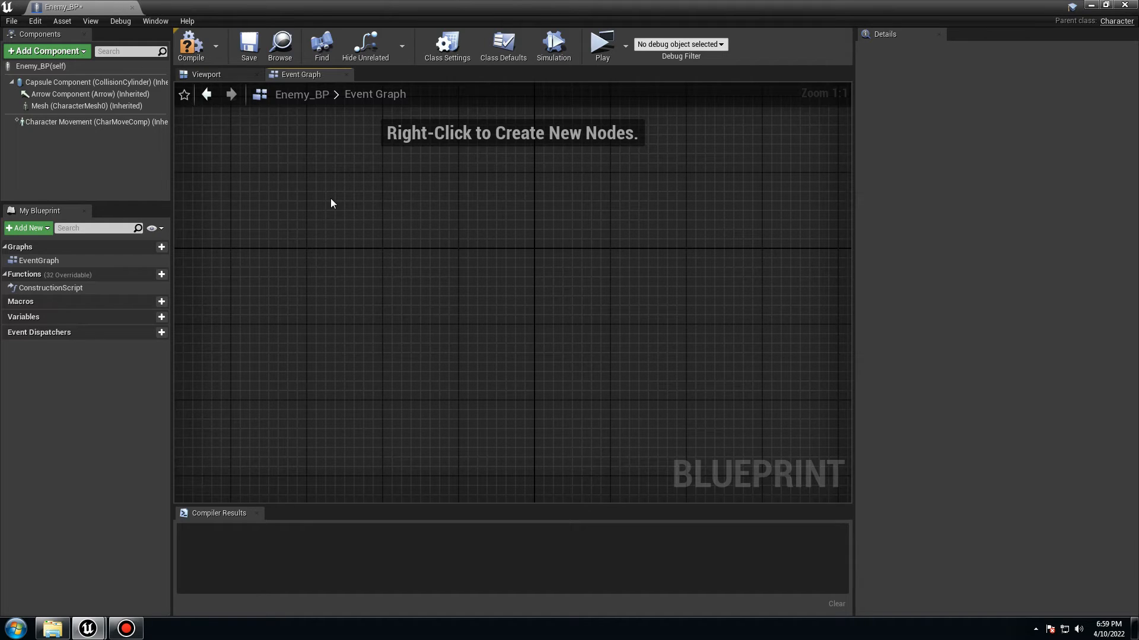
# Step: Compile and save Enemy_BP, dock its editor beside the ThirdPersonExampleMap level editor and switch back to the level
pyautogui.click(188, 47)
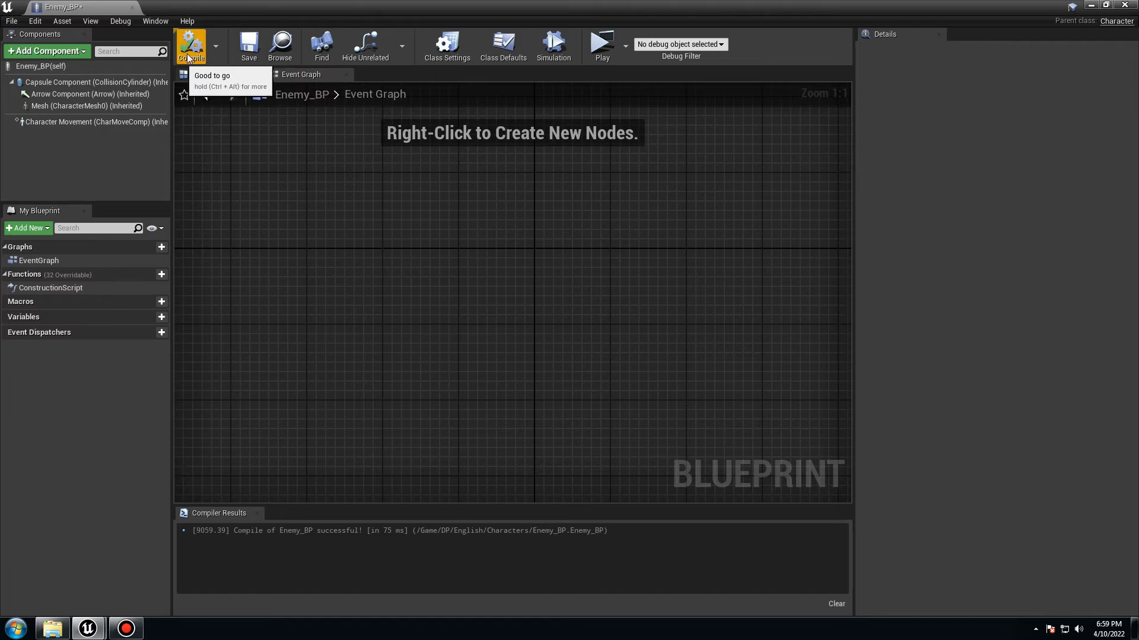
pyautogui.click(247, 45)
pyautogui.moveTo(144, 20); pyautogui.dragTo(152, 12)
pyautogui.click(79, 7)
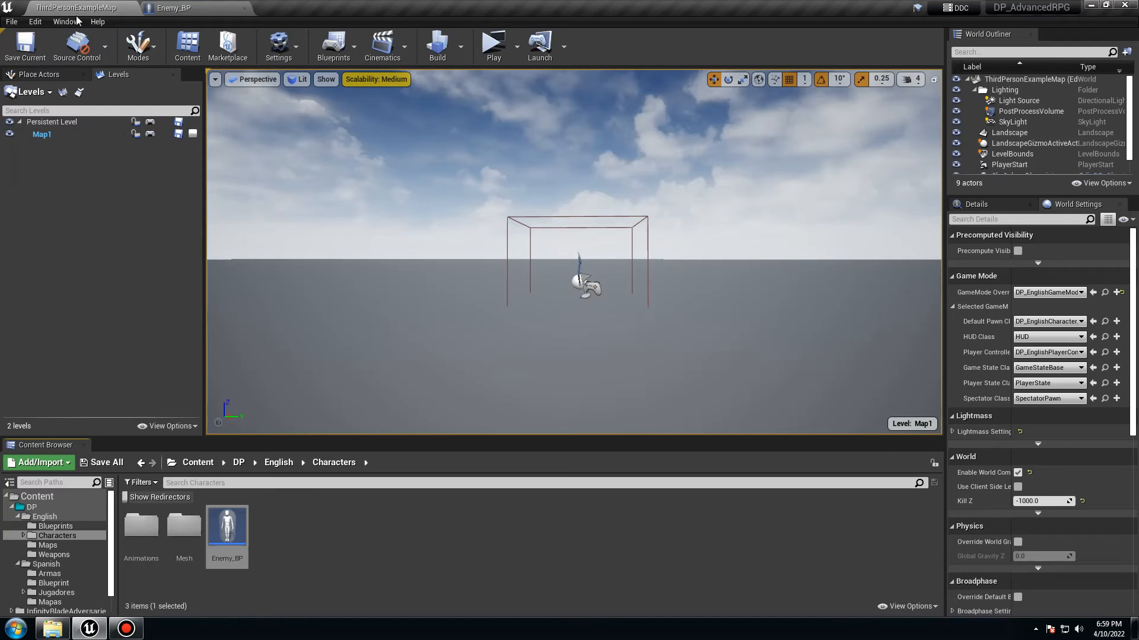
# Step: Open the Main_Interface asset from the Blueprints folder under English
pyautogui.click(273, 464)
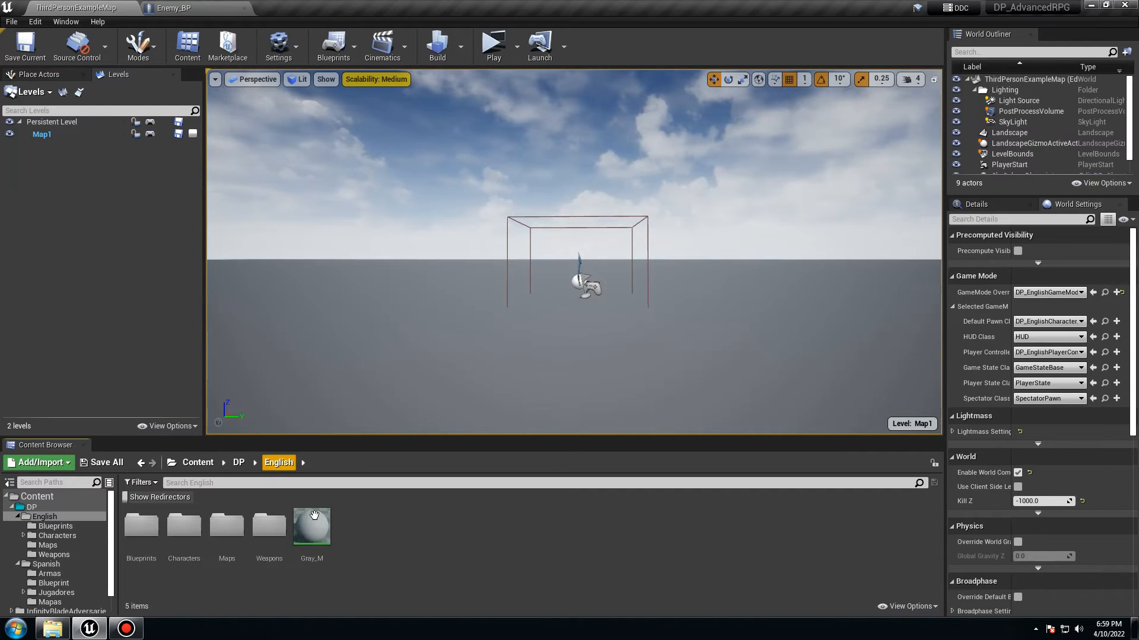
pyautogui.doubleClick(129, 536)
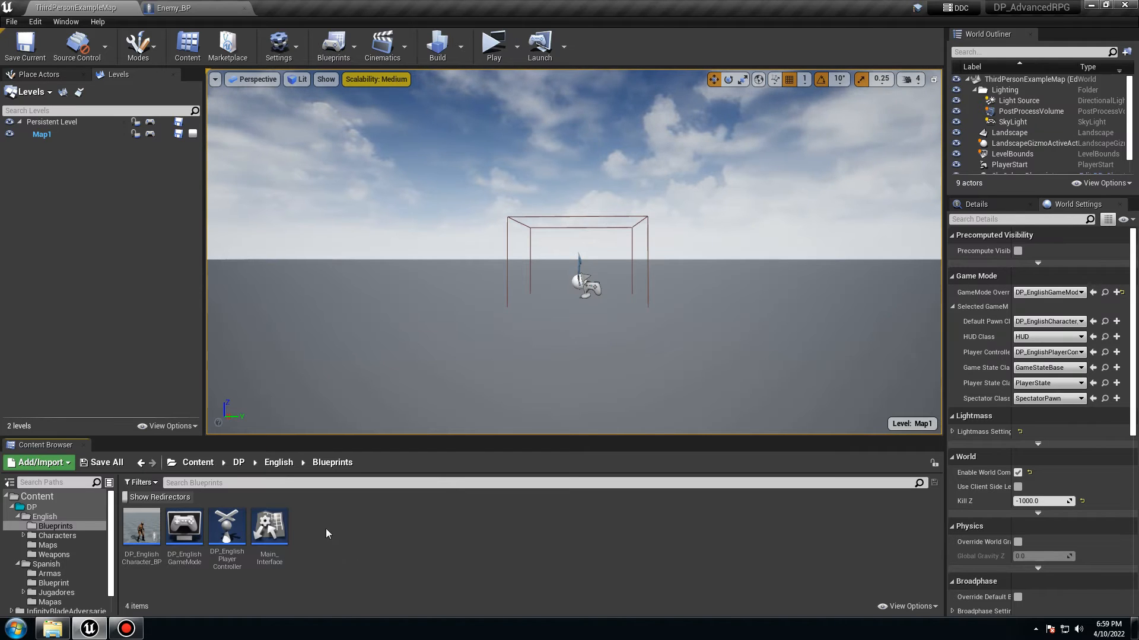
pyautogui.doubleClick(268, 536)
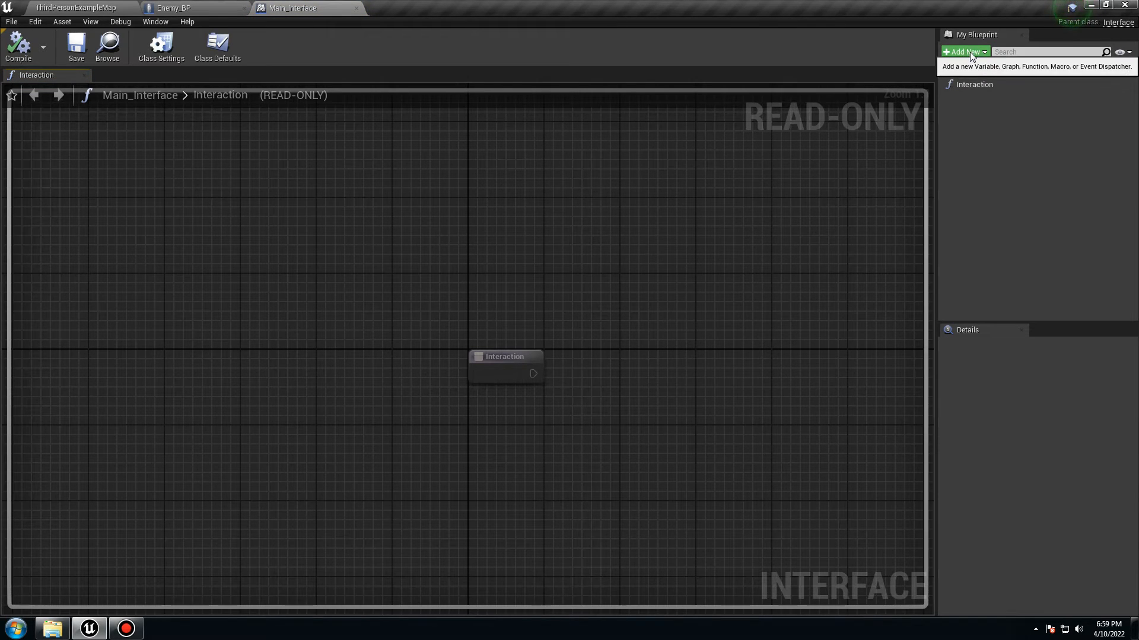
# Step: Add a new function named TakeDamage to Main_Interface
pyautogui.click(967, 54)
pyautogui.click(969, 73)
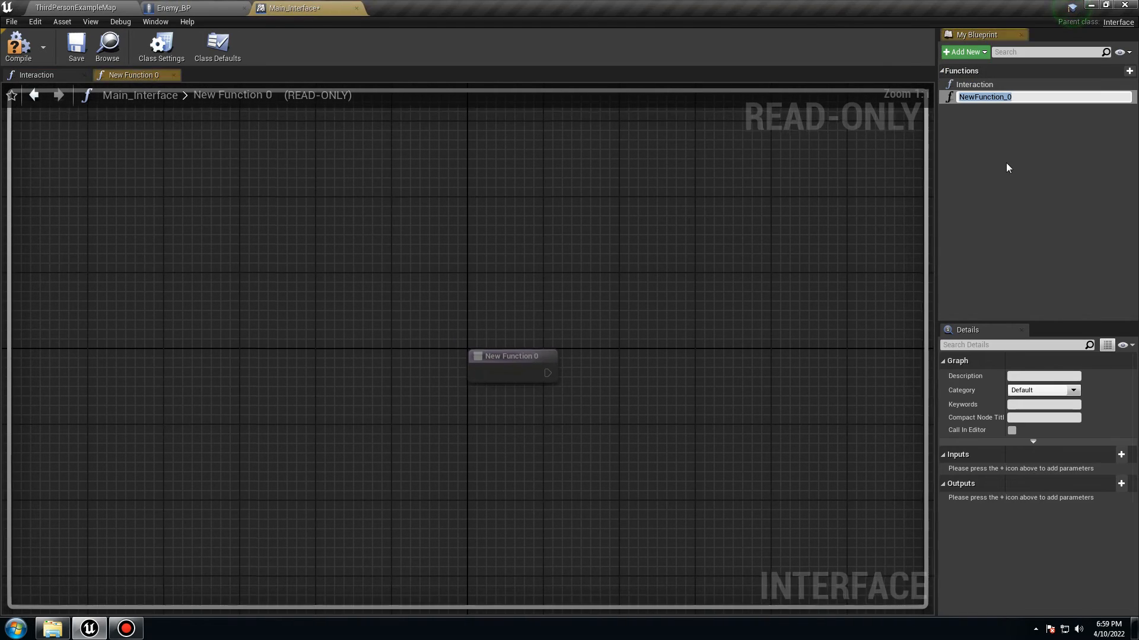
pyautogui.write('Ta')
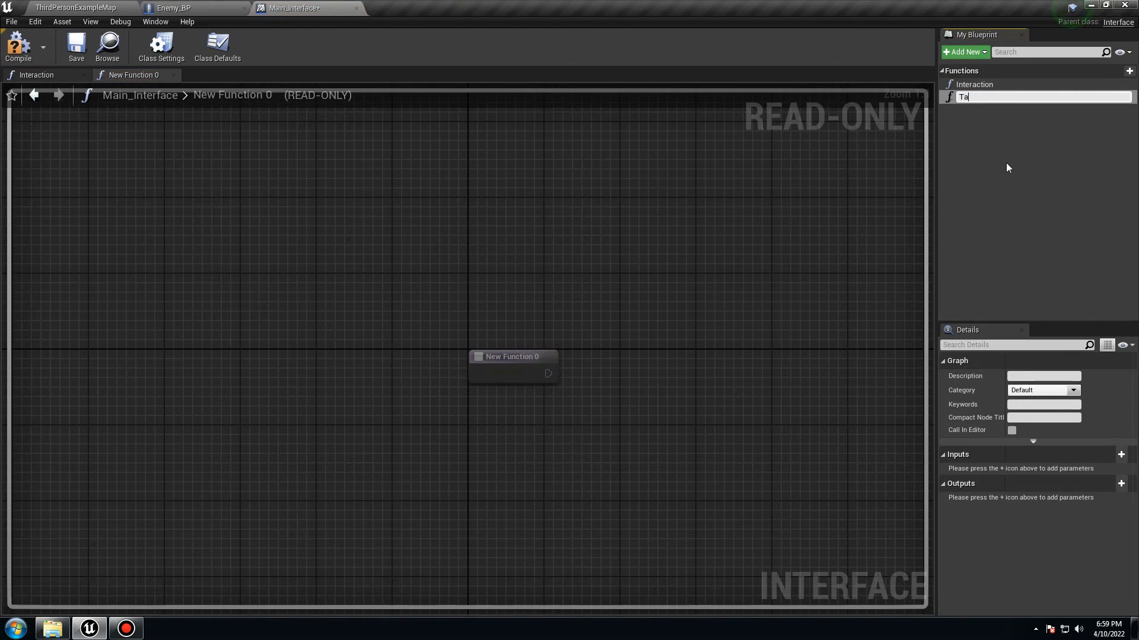
pyautogui.write('keDamage')
pyautogui.press('Return')
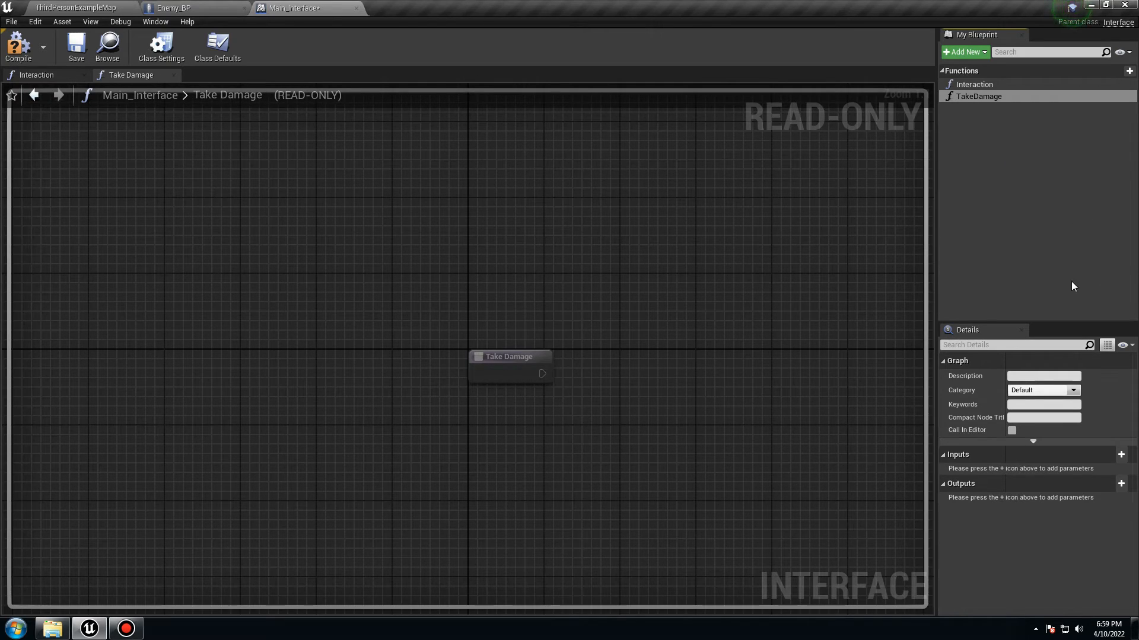
# Step: Add a Float input named Damage to the TakeDamage function, then save and close Main_Interface
pyautogui.click(1119, 455)
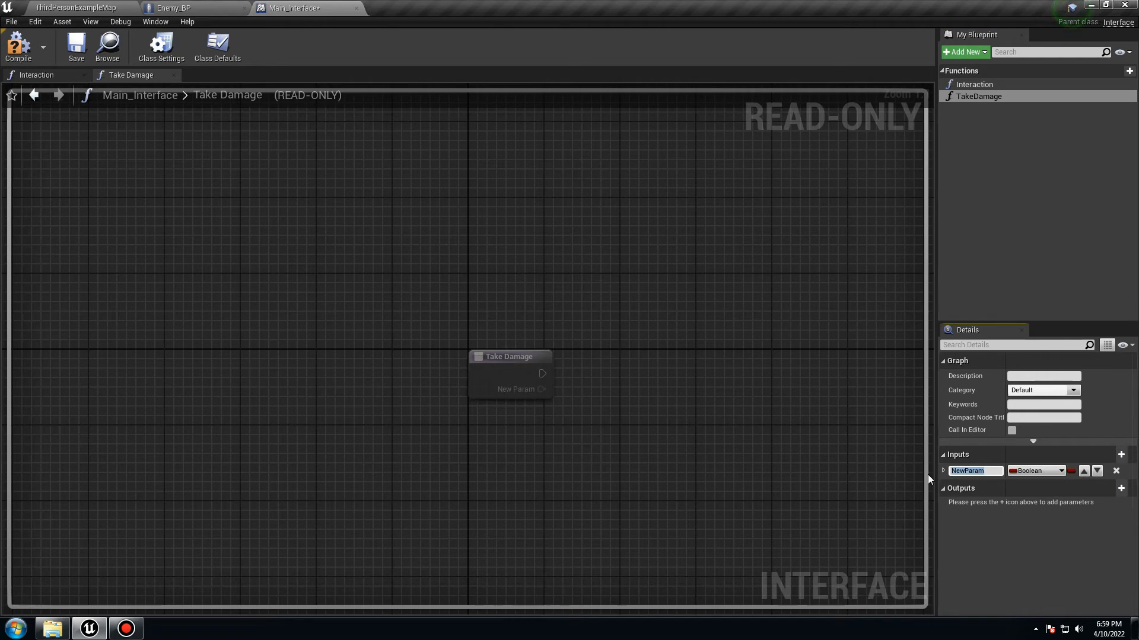
pyautogui.write('Damage')
pyautogui.click(1021, 471)
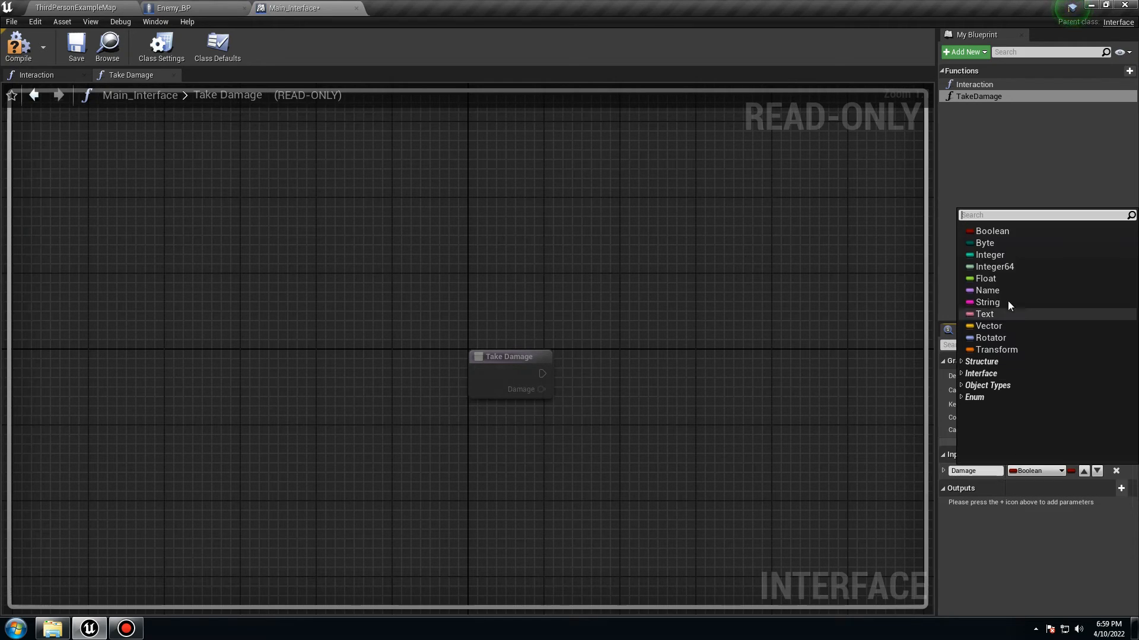
pyautogui.click(995, 280)
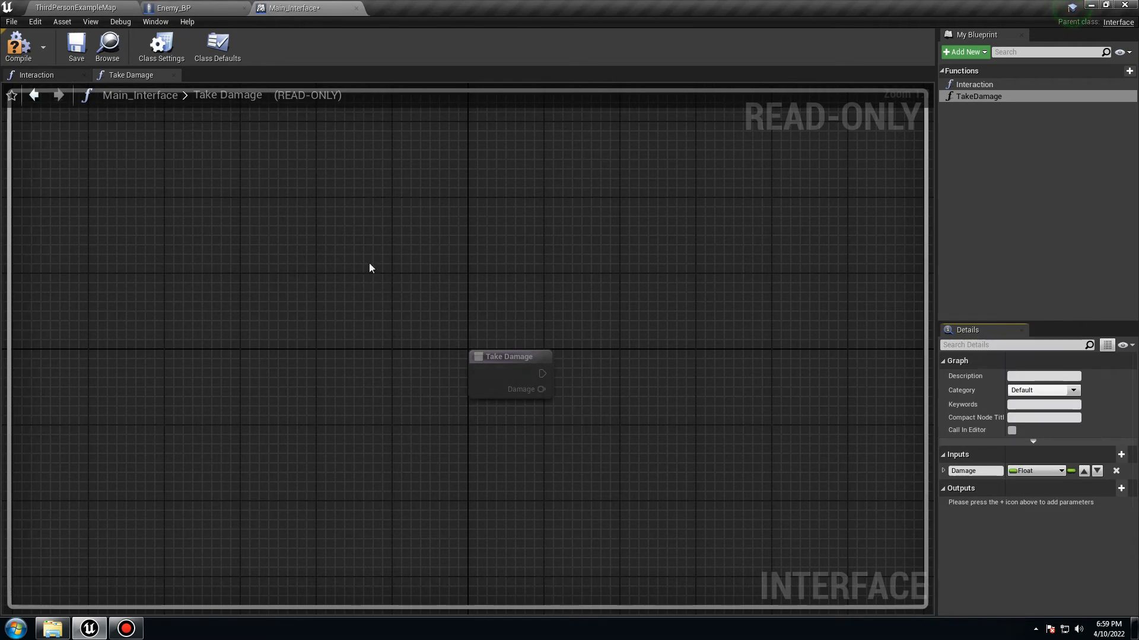
pyautogui.click(67, 52)
pyautogui.click(357, 9)
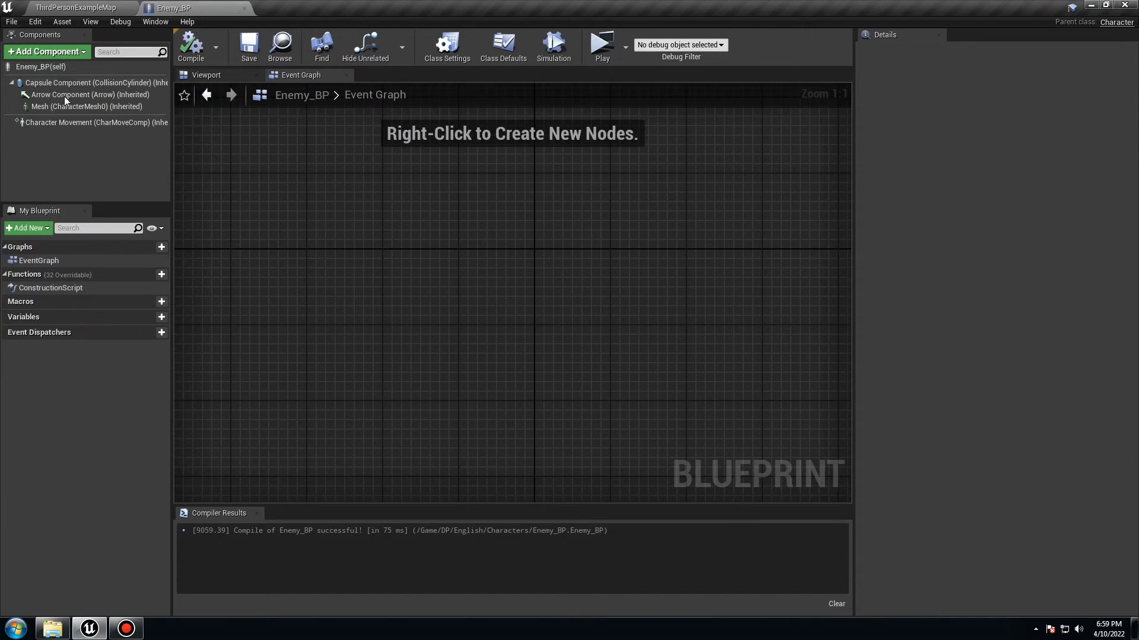
# Step: Implement Main_Interface in Enemy_BP's class settings, then compile and save the blueprint
pyautogui.click(449, 44)
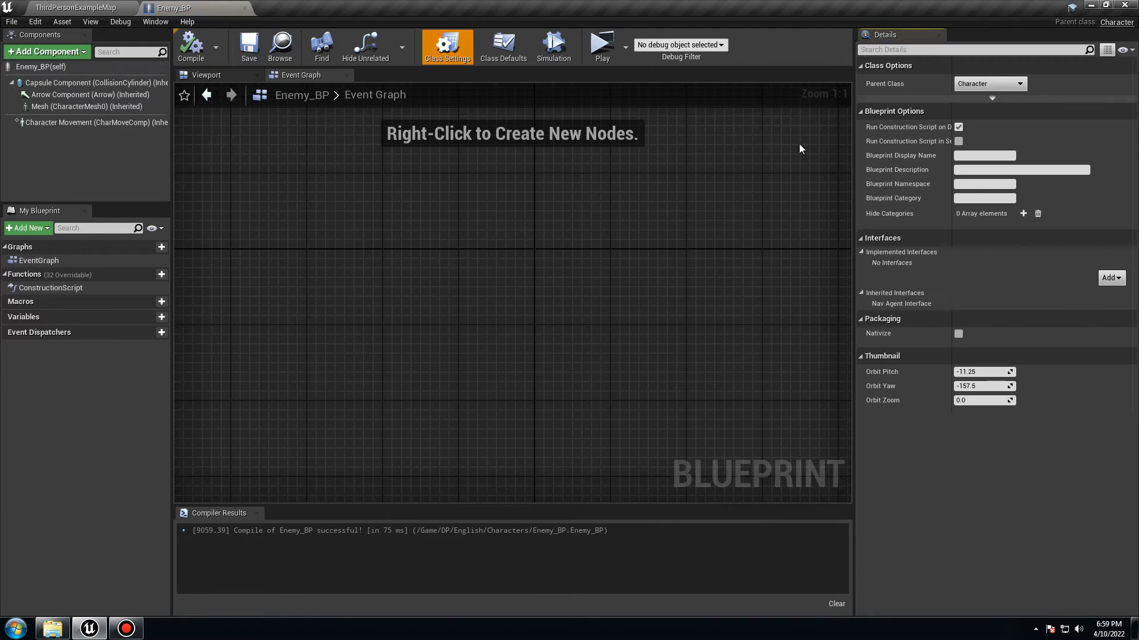
pyautogui.click(1108, 278)
pyautogui.write('main')
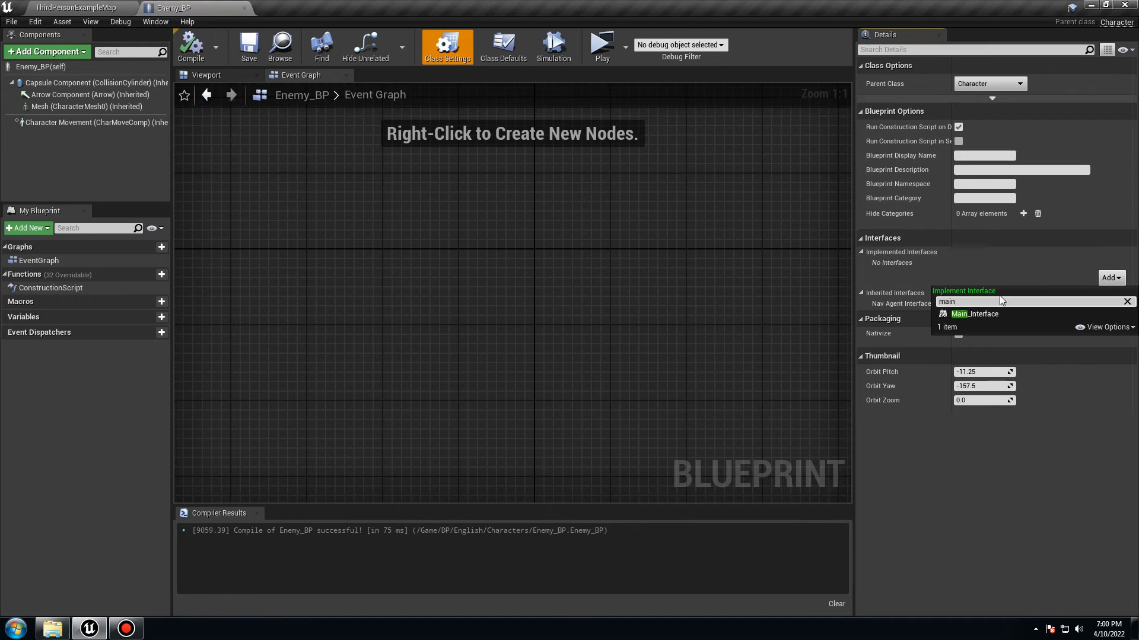
pyautogui.click(998, 313)
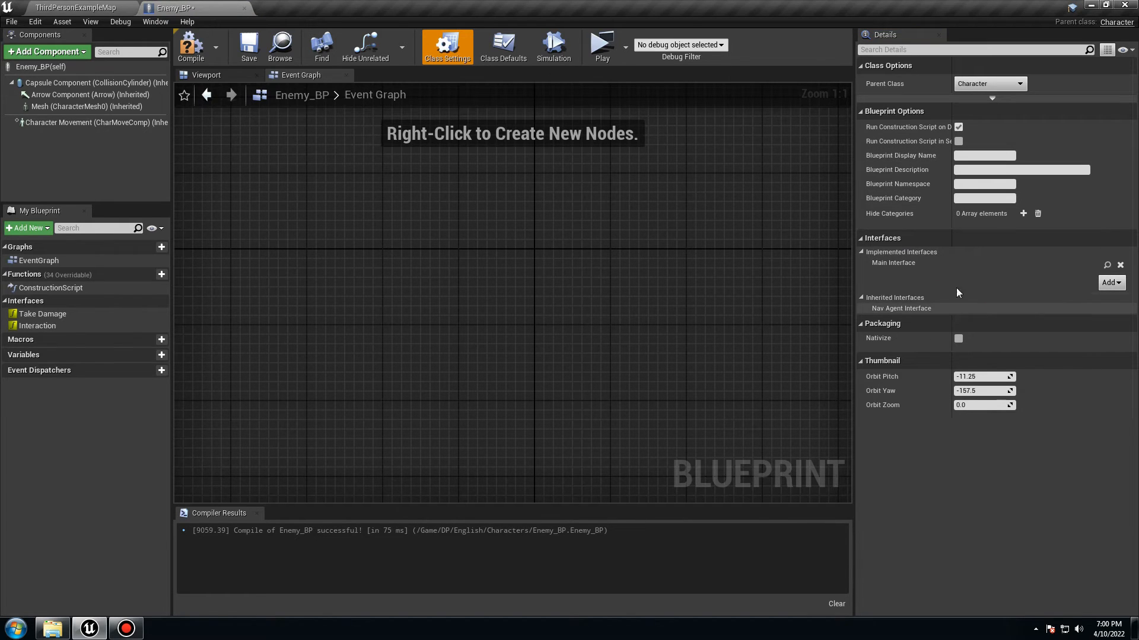
pyautogui.click(190, 47)
pyautogui.click(248, 46)
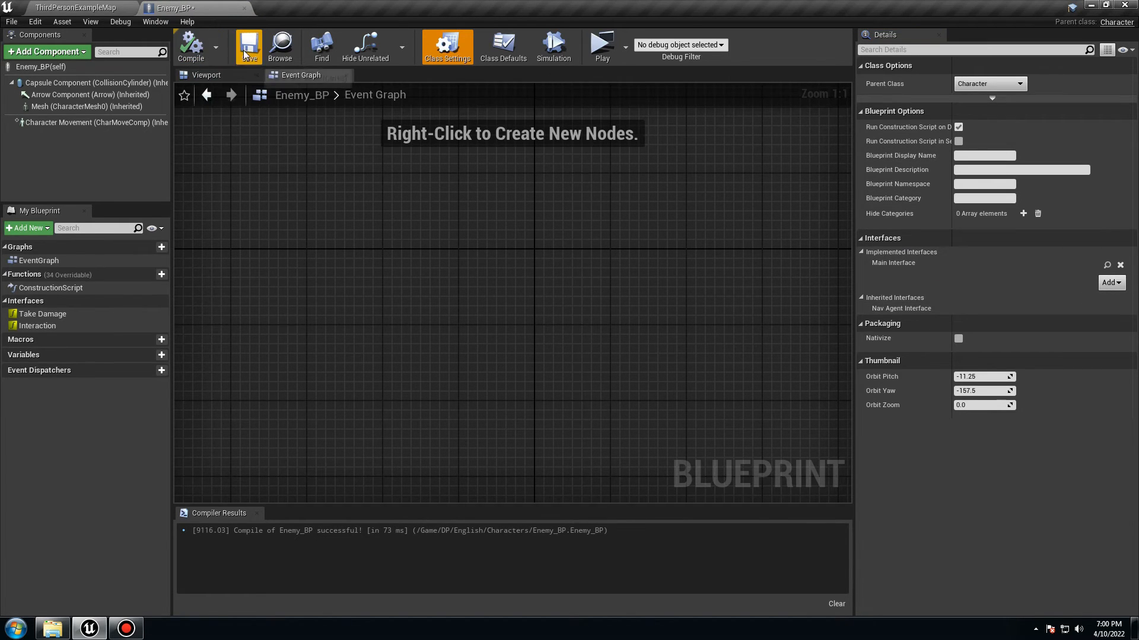
# Step: Implement the Take Damage interface function as an event in Enemy_BP's Event Graph, then compile and save
pyautogui.moveTo(51, 316)
pyautogui.mouseDown()
pyautogui.moveTo(314, 328)
pyautogui.moveTo(48, 316)
pyautogui.mouseUp()
pyautogui.rightClick(49, 317)
pyautogui.click(87, 336)
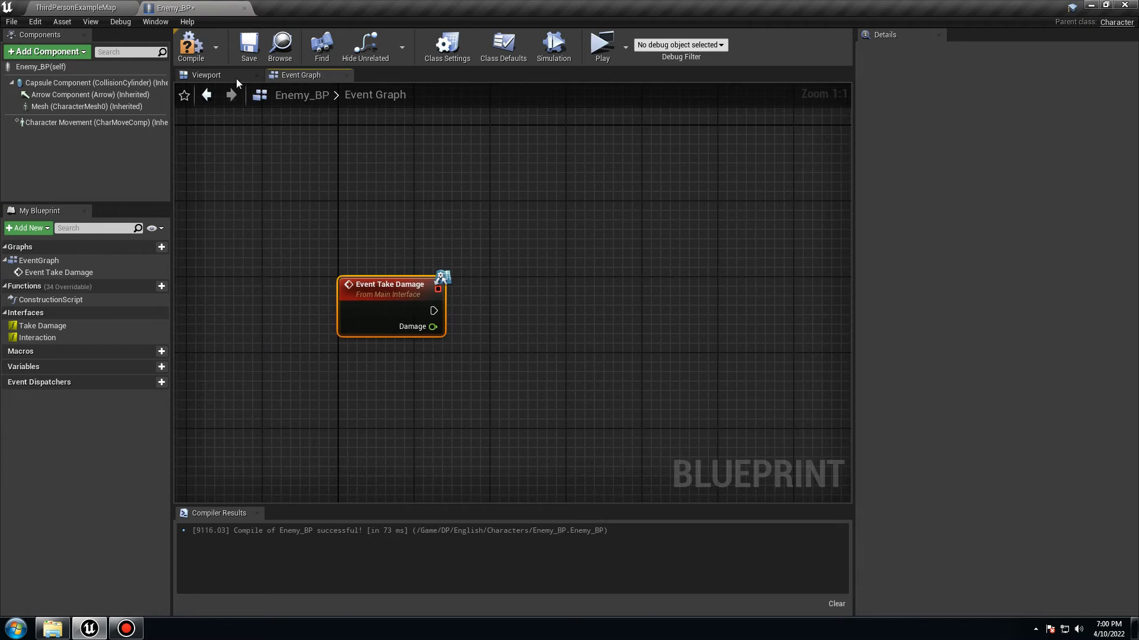
pyautogui.click(191, 46)
pyautogui.click(249, 46)
# Step: Assign SK_Exodus_Gruntling from InfinityBladeAdversaries/Enemy/Enemy_Gruntling as the skeletal mesh of Enemy_BP's Mesh component
pyautogui.click(58, 106)
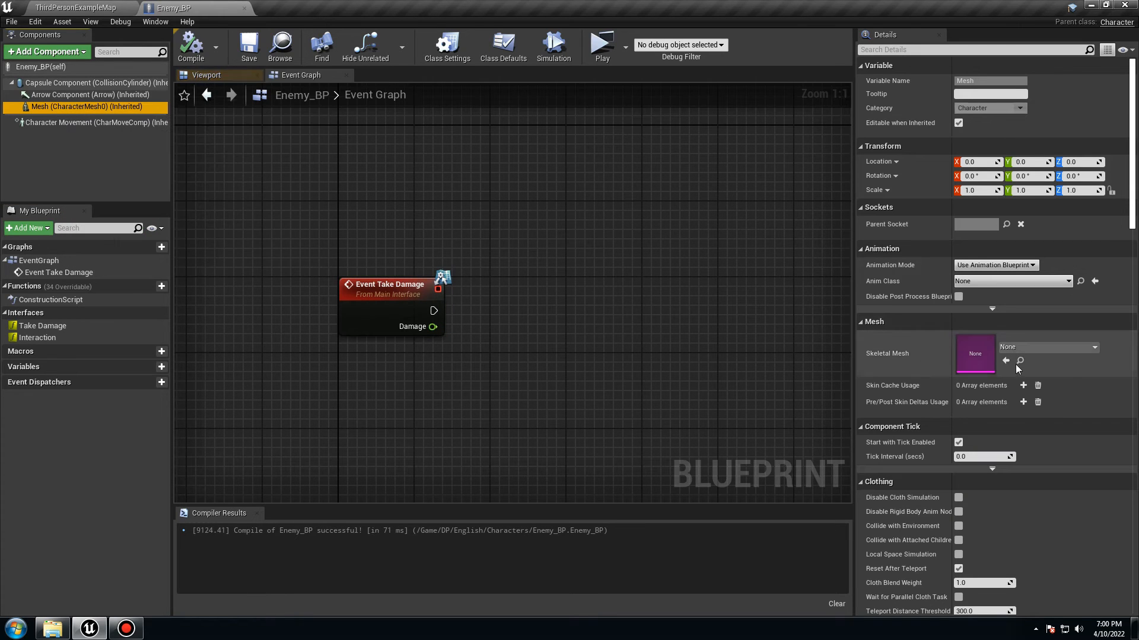
pyautogui.click(111, 7)
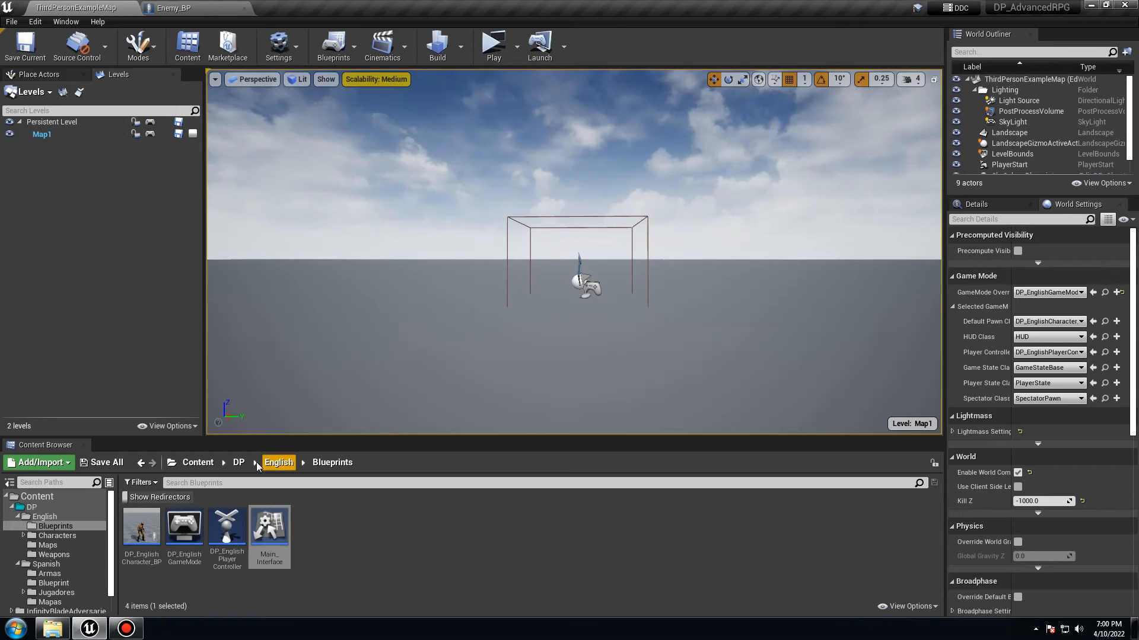
pyautogui.click(239, 463)
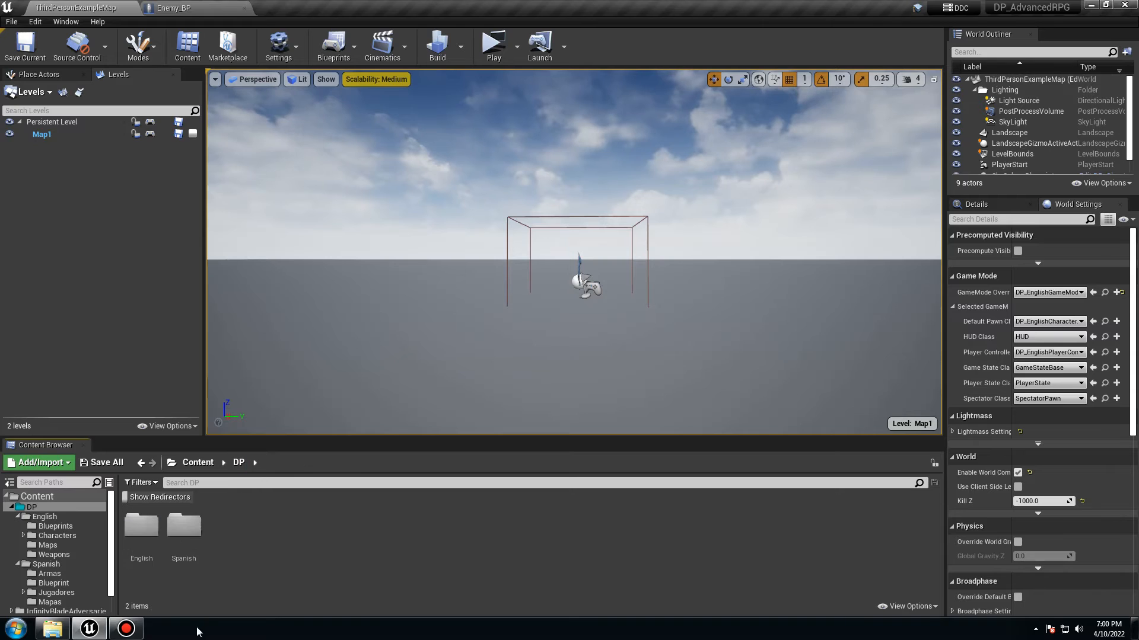
pyautogui.click(197, 462)
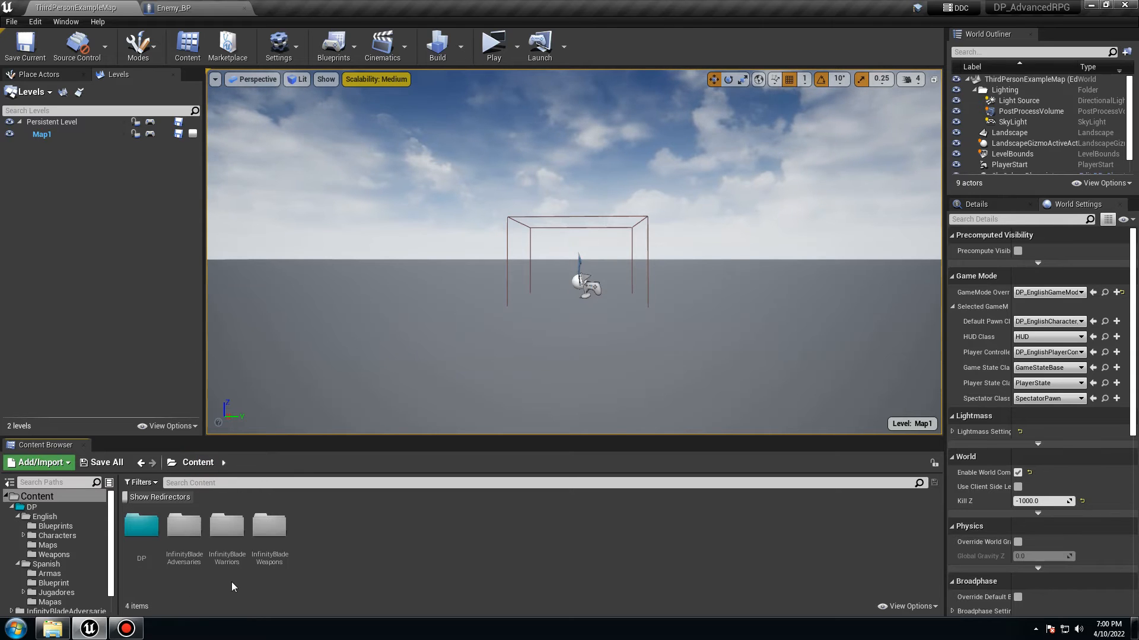
pyautogui.doubleClick(178, 537)
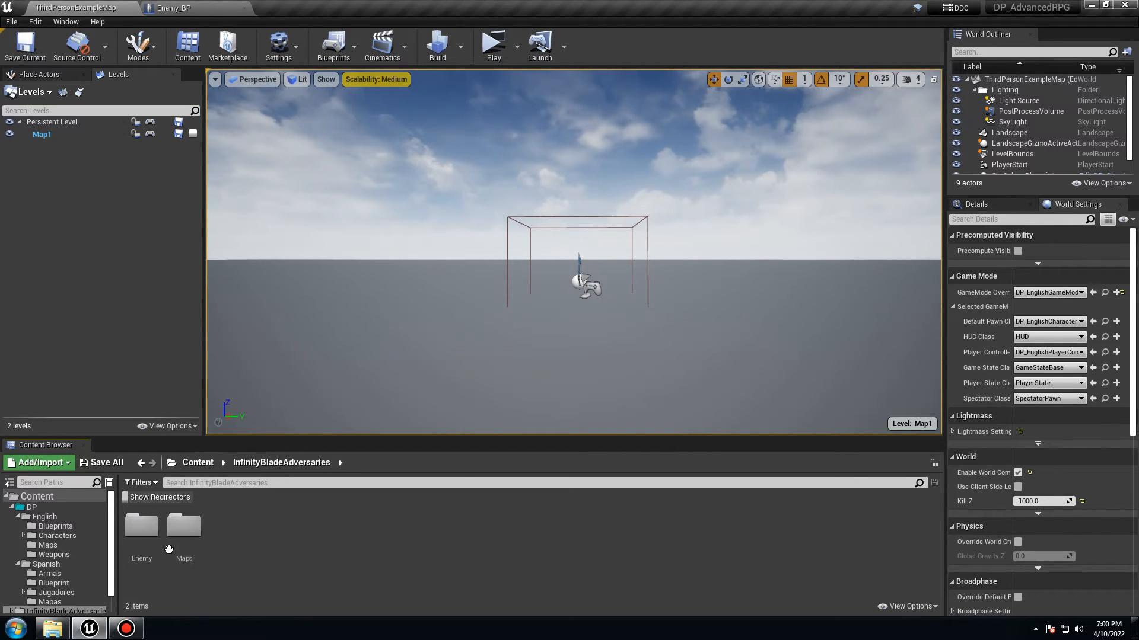
pyautogui.doubleClick(165, 544)
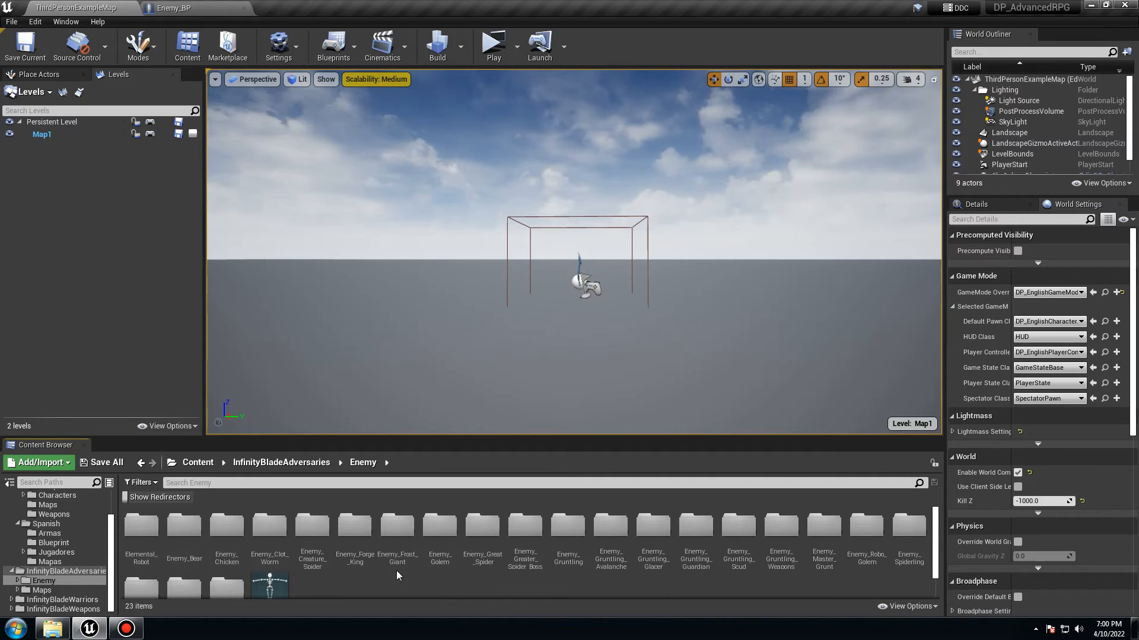
pyautogui.doubleClick(569, 526)
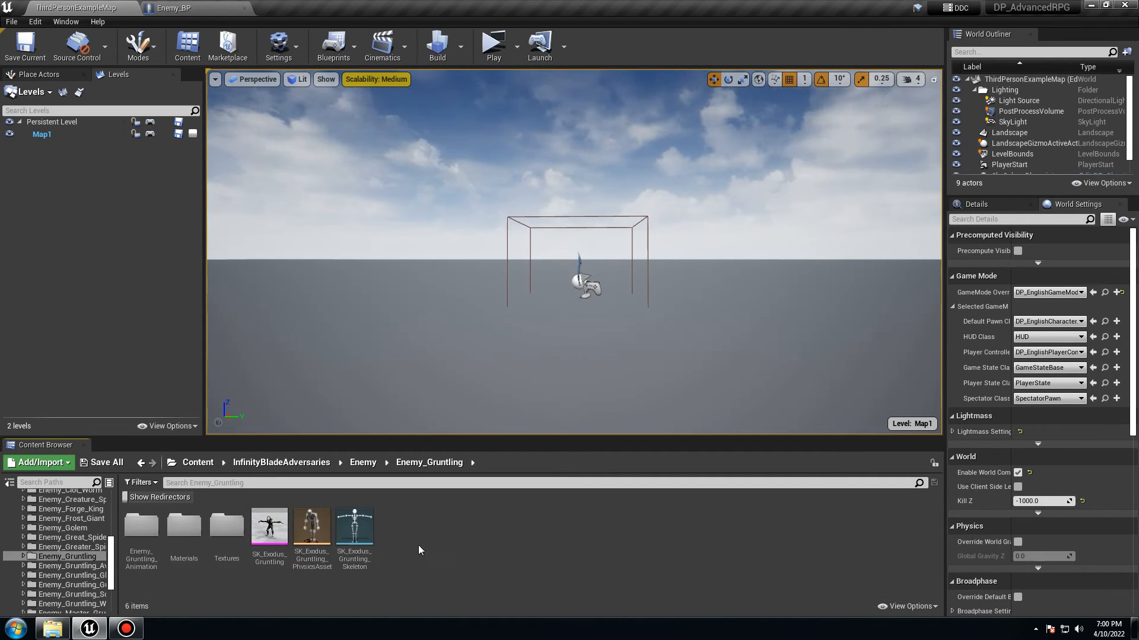
pyautogui.click(269, 528)
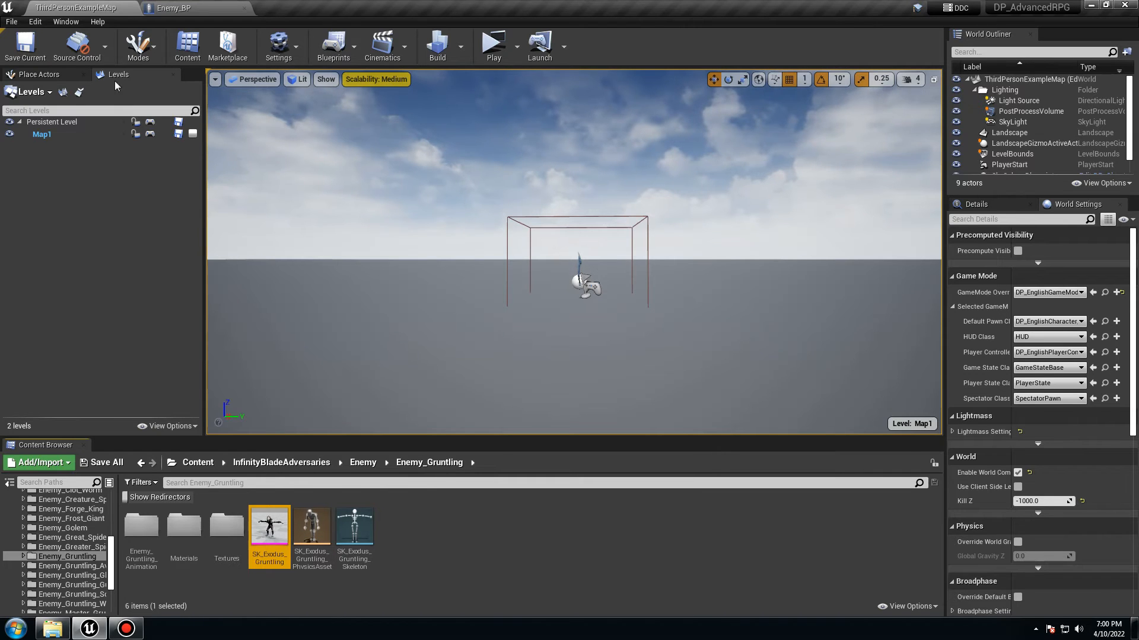
pyautogui.click(175, 8)
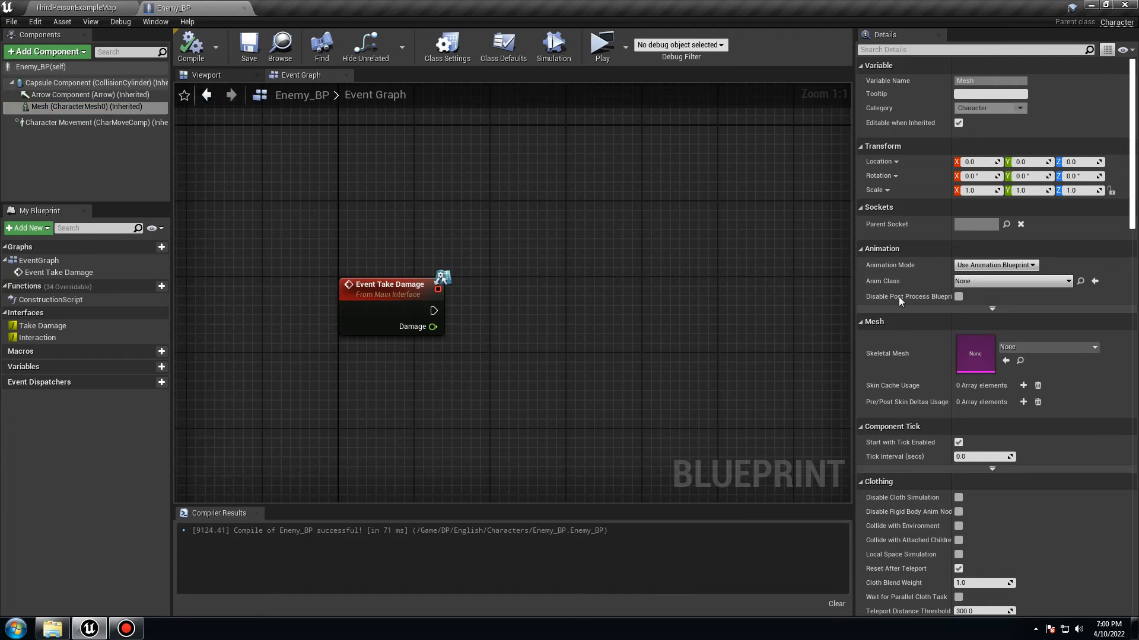
pyautogui.click(1005, 361)
# Step: Lower the gruntling mesh to Z -95 and rotate it about -90° around Z to face the arrow, then compile and save
pyautogui.click(220, 75)
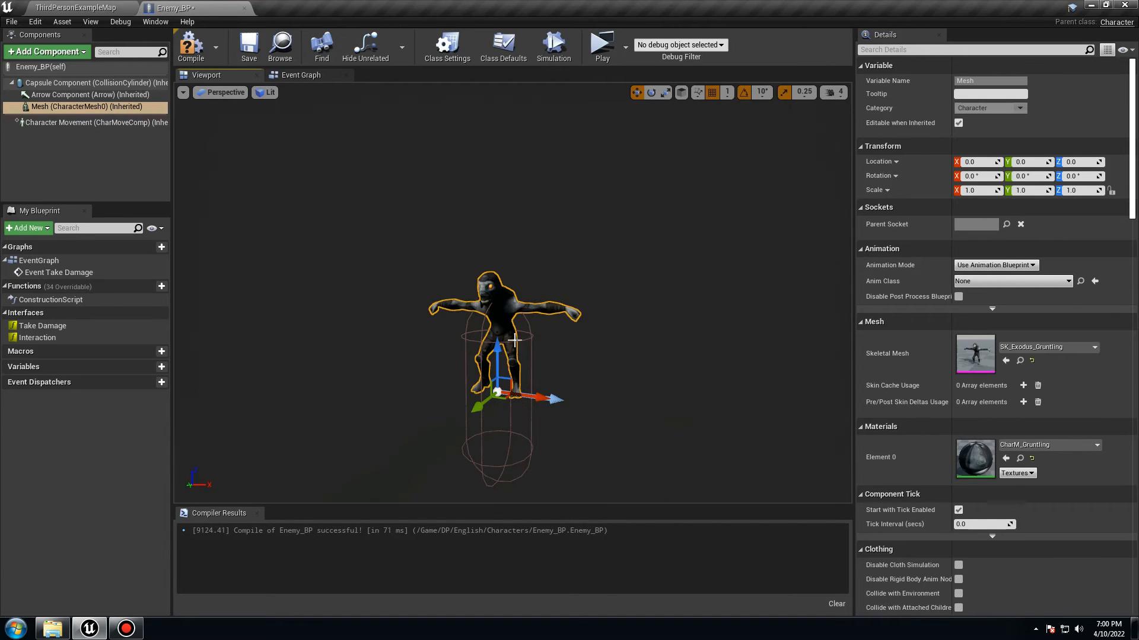
pyautogui.moveTo(497, 362); pyautogui.dragTo(499, 443)
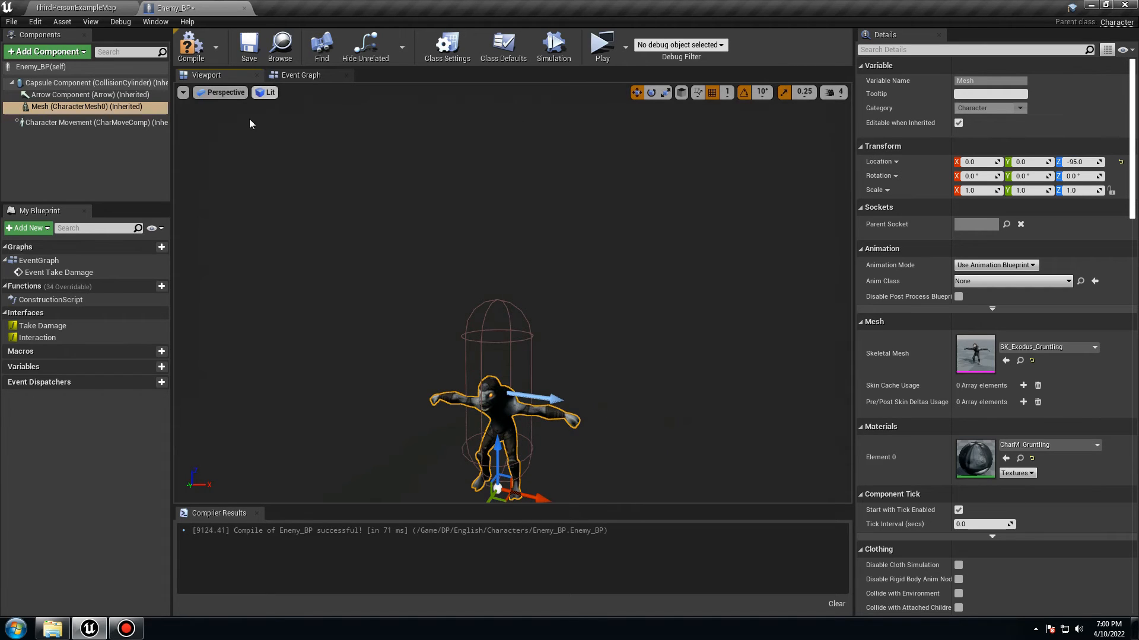
pyautogui.click(651, 93)
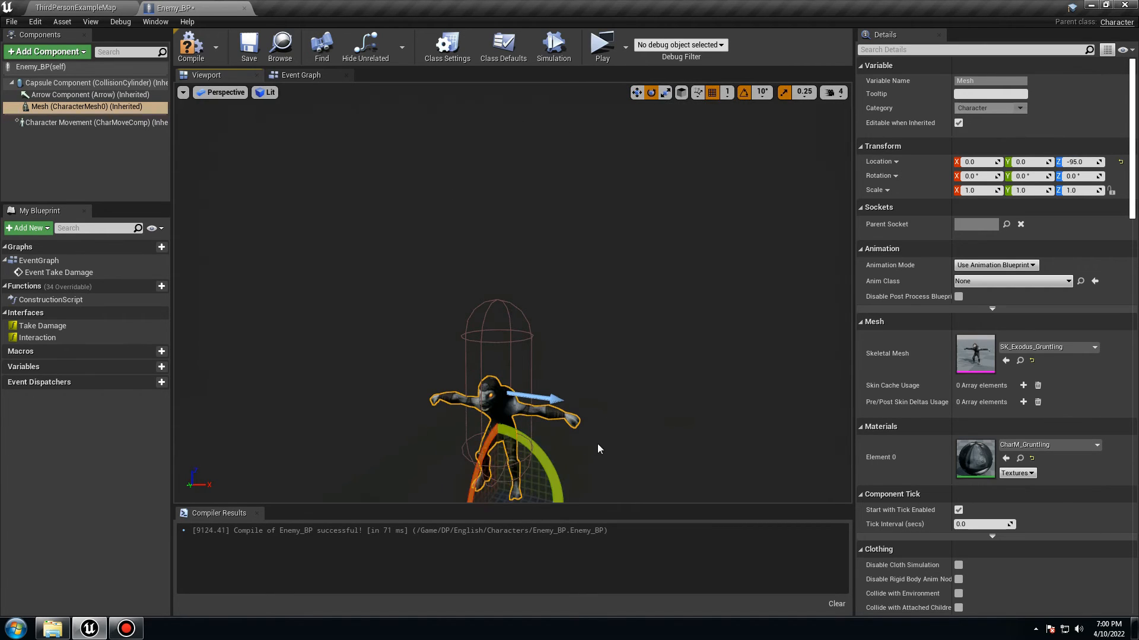
pyautogui.moveTo(599, 449); pyautogui.dragTo(593, 478, button='right')
pyautogui.moveTo(537, 437); pyautogui.dragTo(493, 438)
pyautogui.click(191, 48)
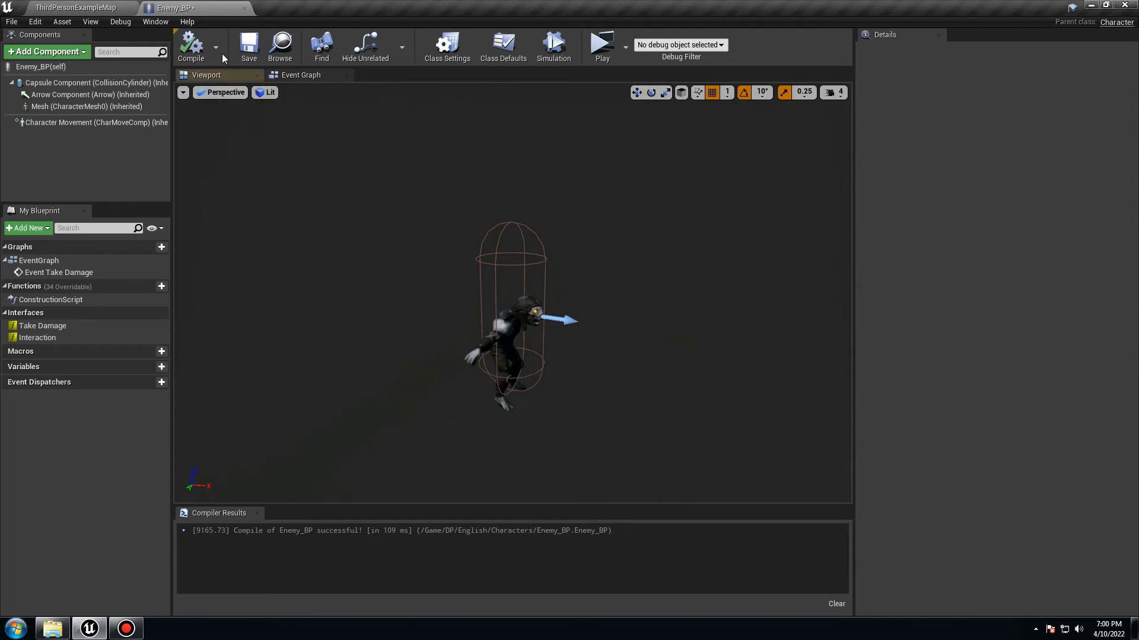
pyautogui.click(249, 47)
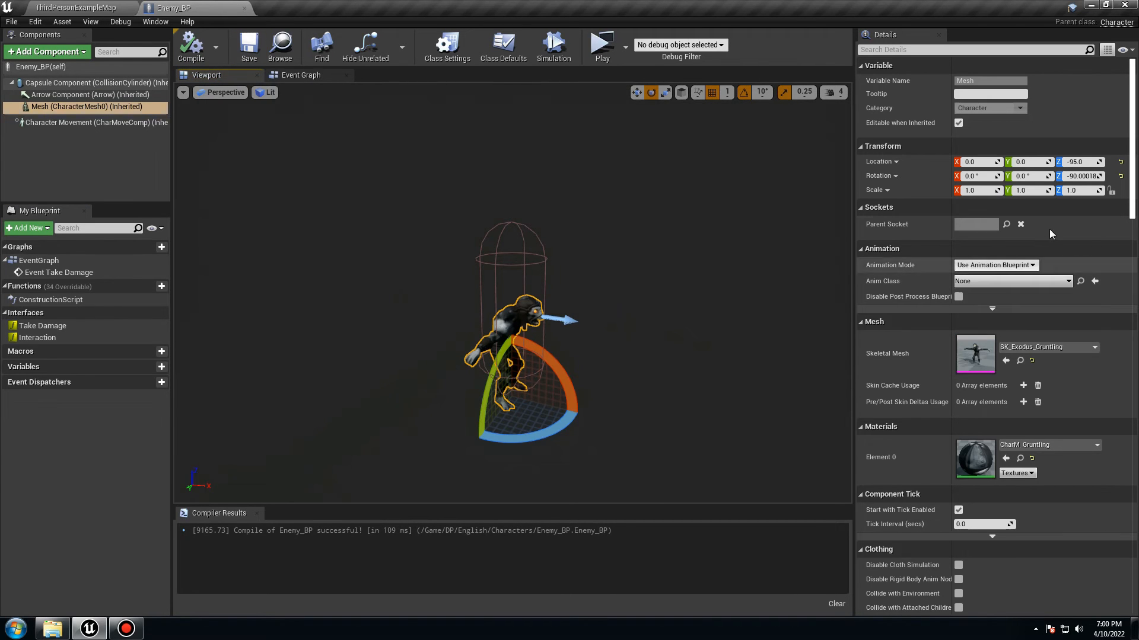
# Step: Set the gruntling mesh's scale to 2.0 on all three axes
pyautogui.click(982, 191)
pyautogui.write('22')
pyautogui.press('Return')
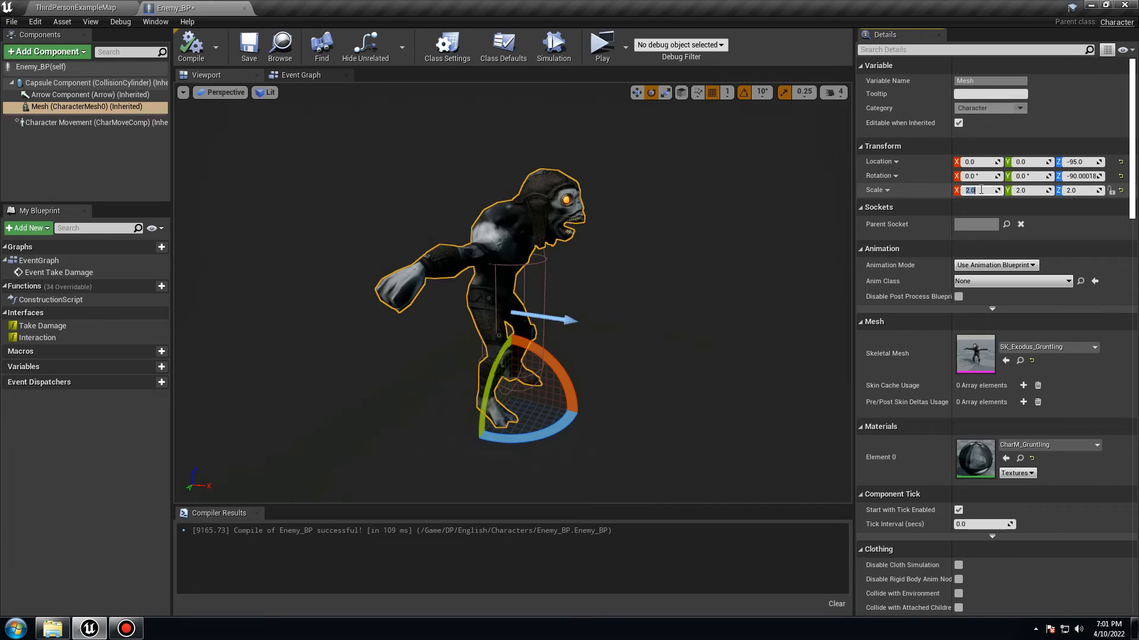
# Step: Set the gruntling mesh's scale to 1.5 on X, Y and Z, then save Enemy_BP
pyautogui.write('1.5')
pyautogui.press('Tab')
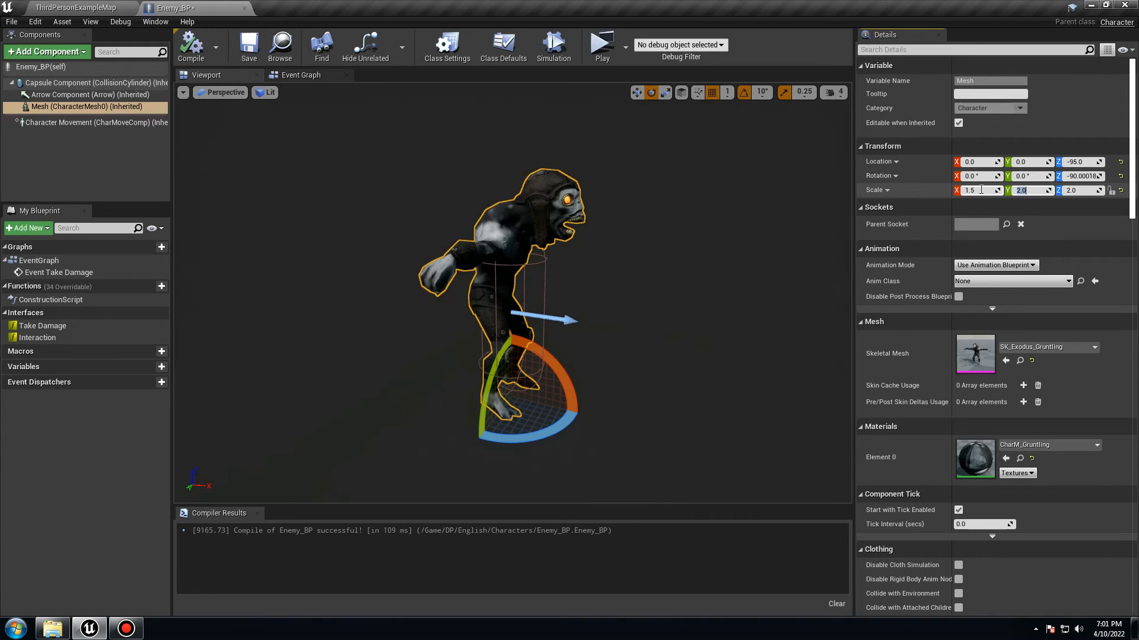
pyautogui.press('Tab')
pyautogui.click(1028, 191)
pyautogui.write('1.5')
pyautogui.press('Tab')
pyautogui.write('1.5')
pyautogui.press('Return')
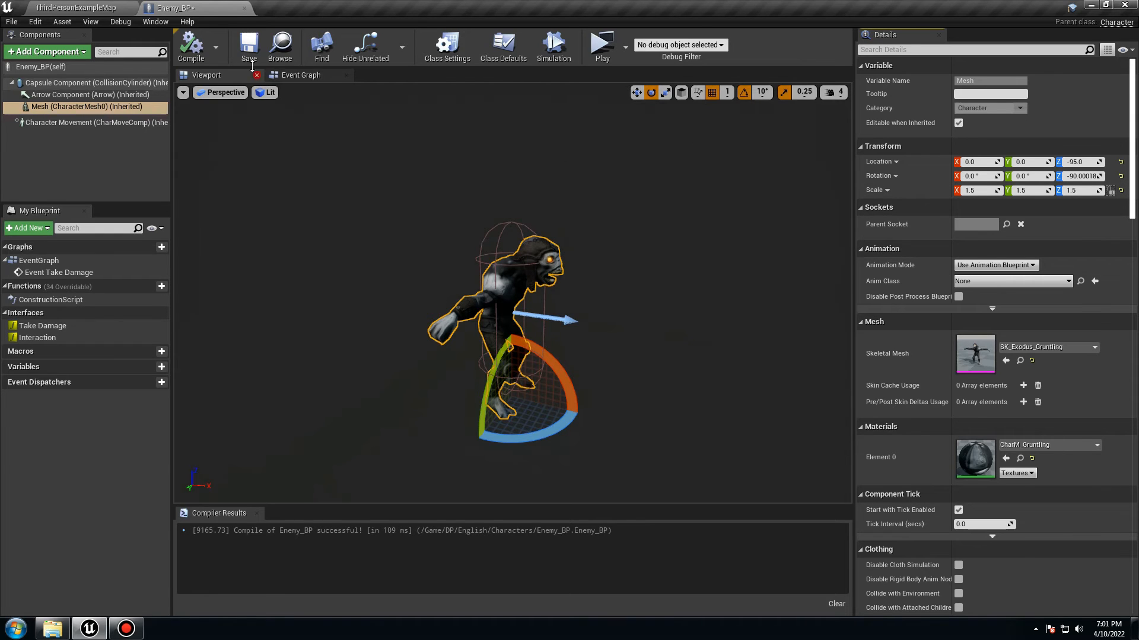
pyautogui.click(249, 46)
# Step: Place Enemy_BP from the DP/English/Characters folder into ThirdPersonExampleMap beside the player start
pyautogui.click(109, 7)
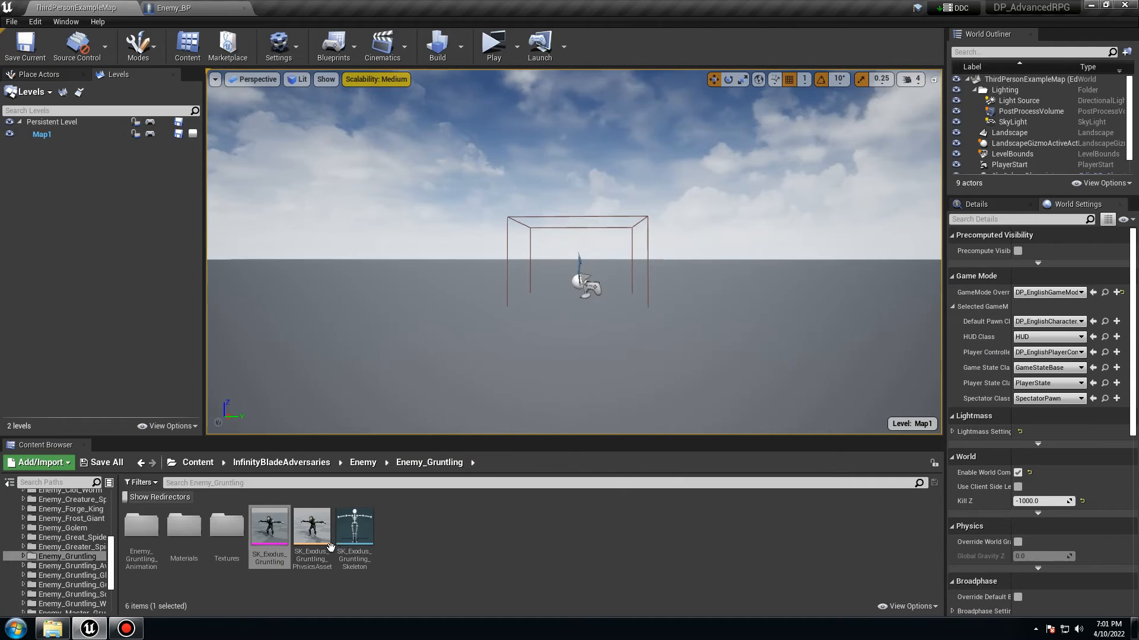
pyautogui.click(197, 463)
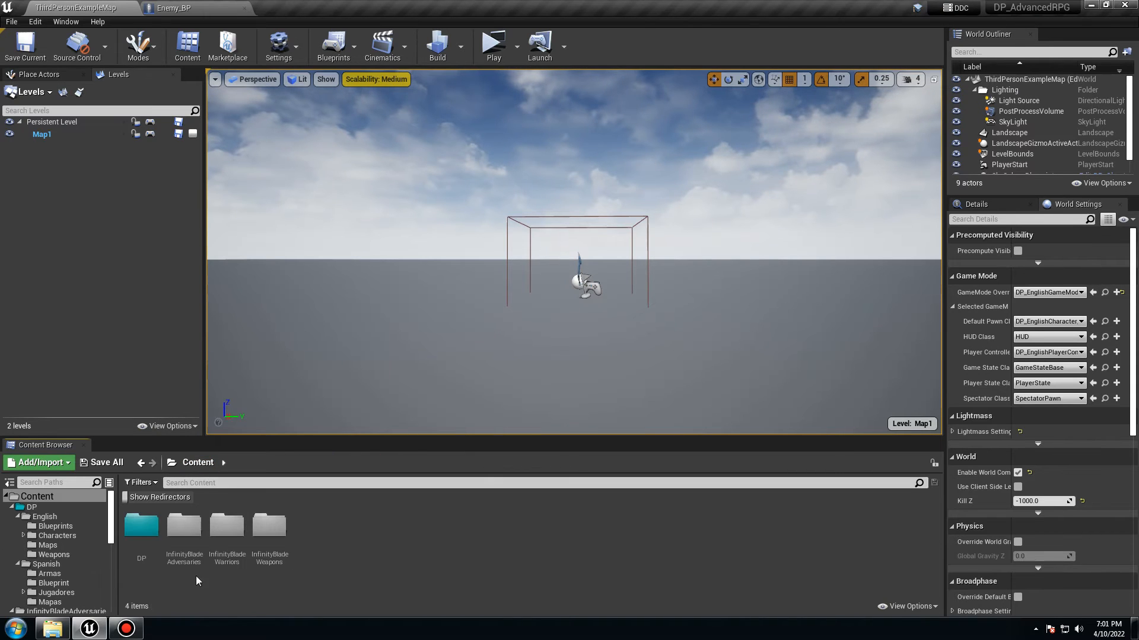
pyautogui.doubleClick(141, 526)
pyautogui.doubleClick(141, 526)
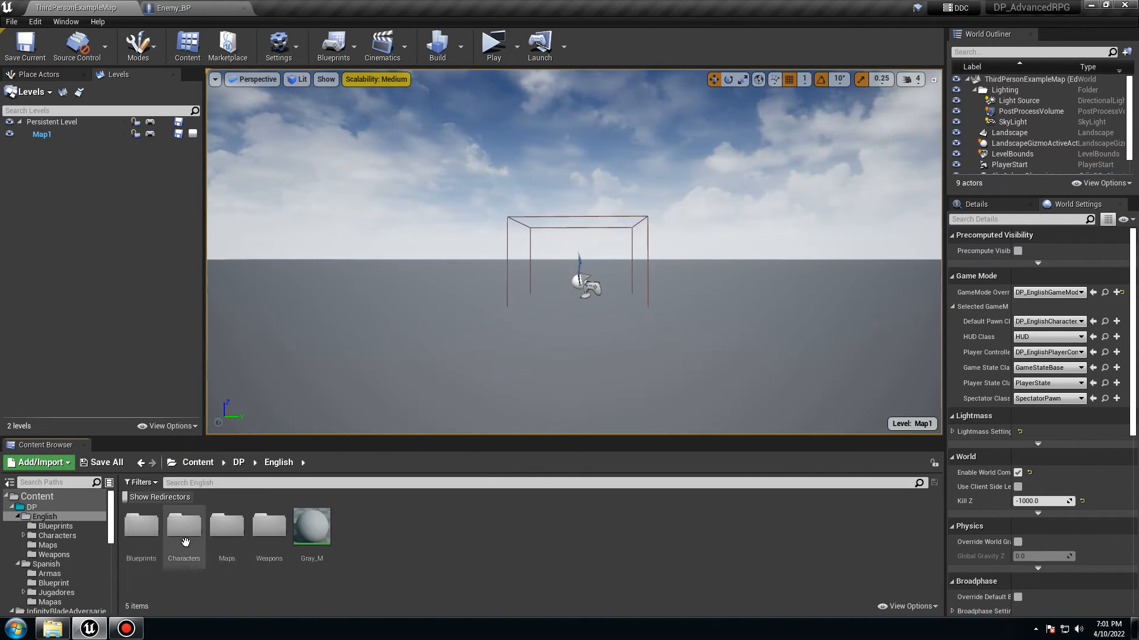
pyautogui.doubleClick(184, 527)
pyautogui.moveTo(227, 526); pyautogui.dragTo(647, 314)
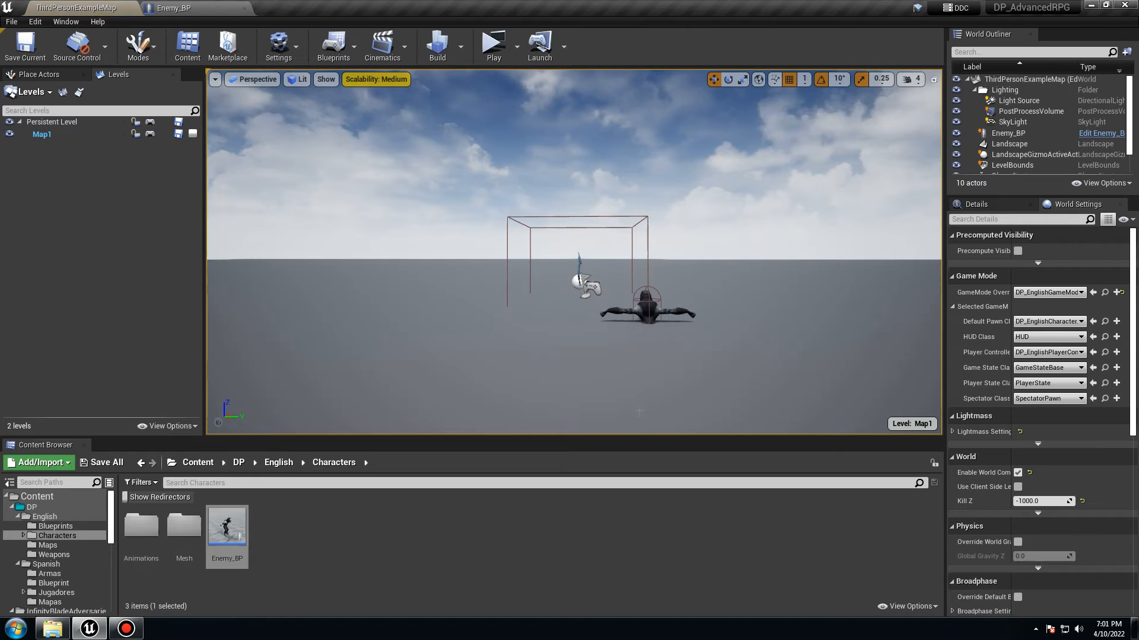
pyautogui.moveTo(639, 411); pyautogui.dragTo(639, 411)
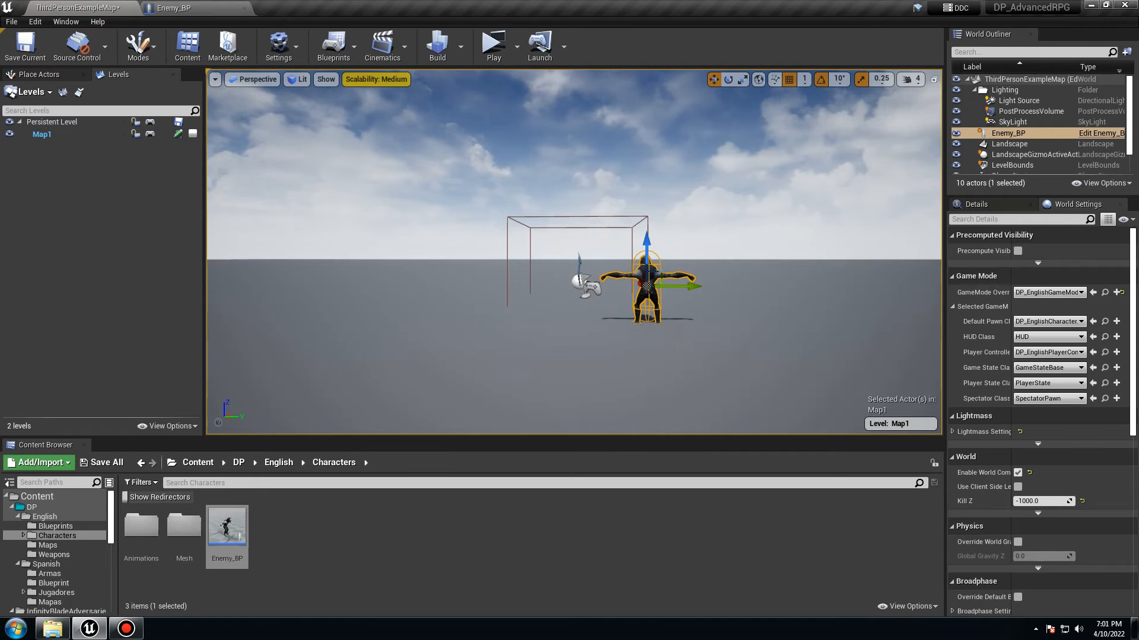
# Step: Raise the gruntling mesh in Enemy_BP to a Z location of -80
pyautogui.moveTo(574, 297); pyautogui.dragTo(720, 370, button='right')
pyautogui.press('w')
pyautogui.press('w')
pyautogui.click(180, 7)
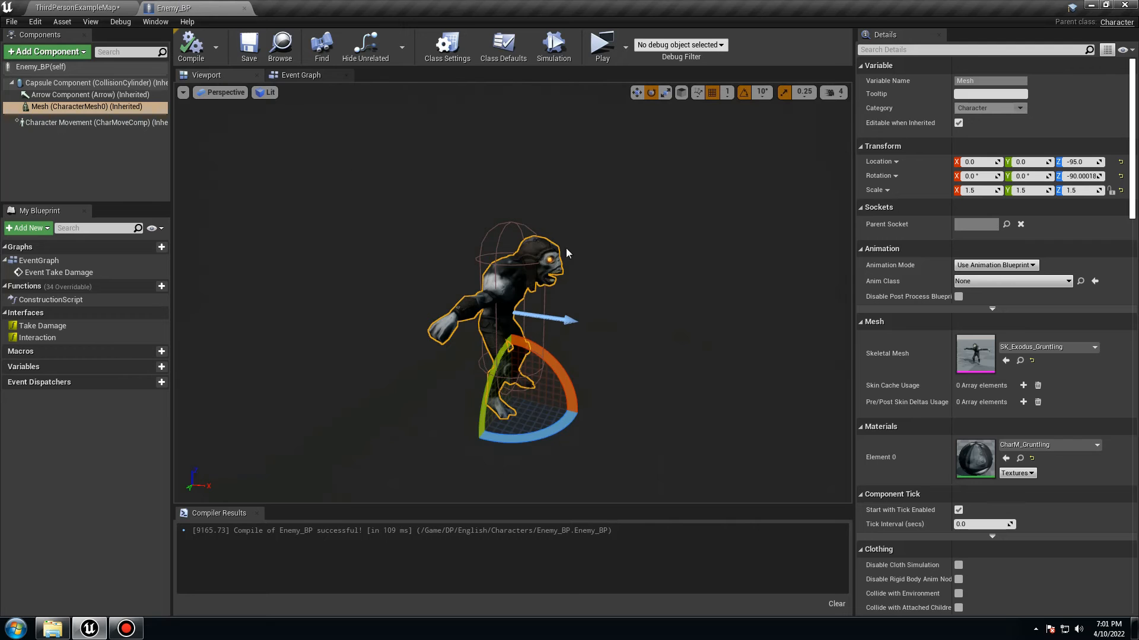
pyautogui.click(636, 92)
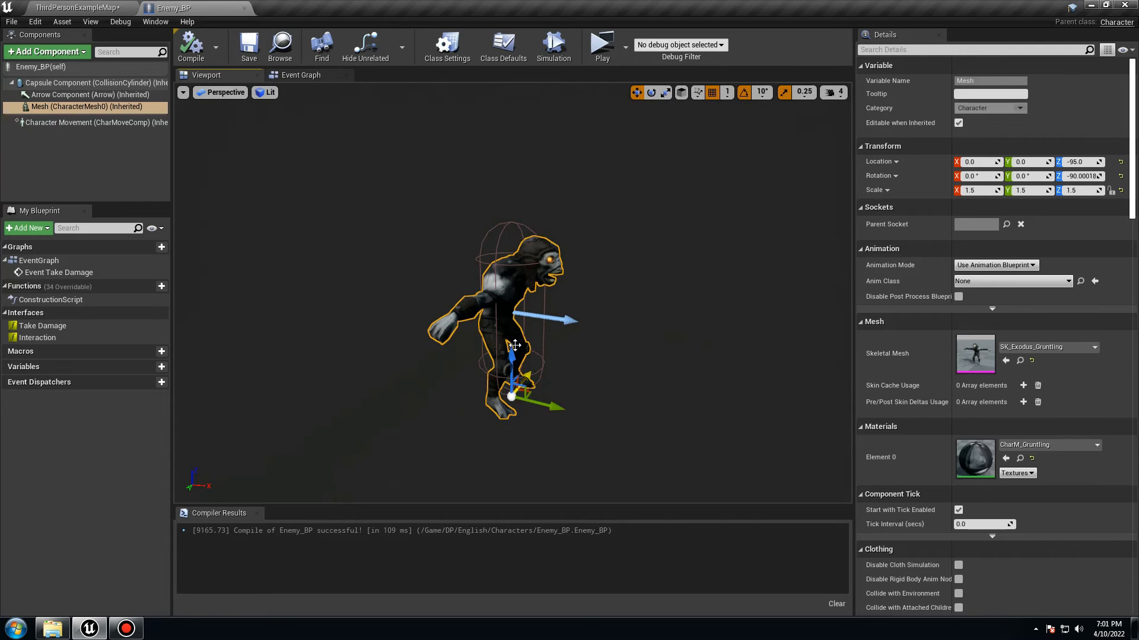
pyautogui.moveTo(514, 345); pyautogui.dragTo(516, 345)
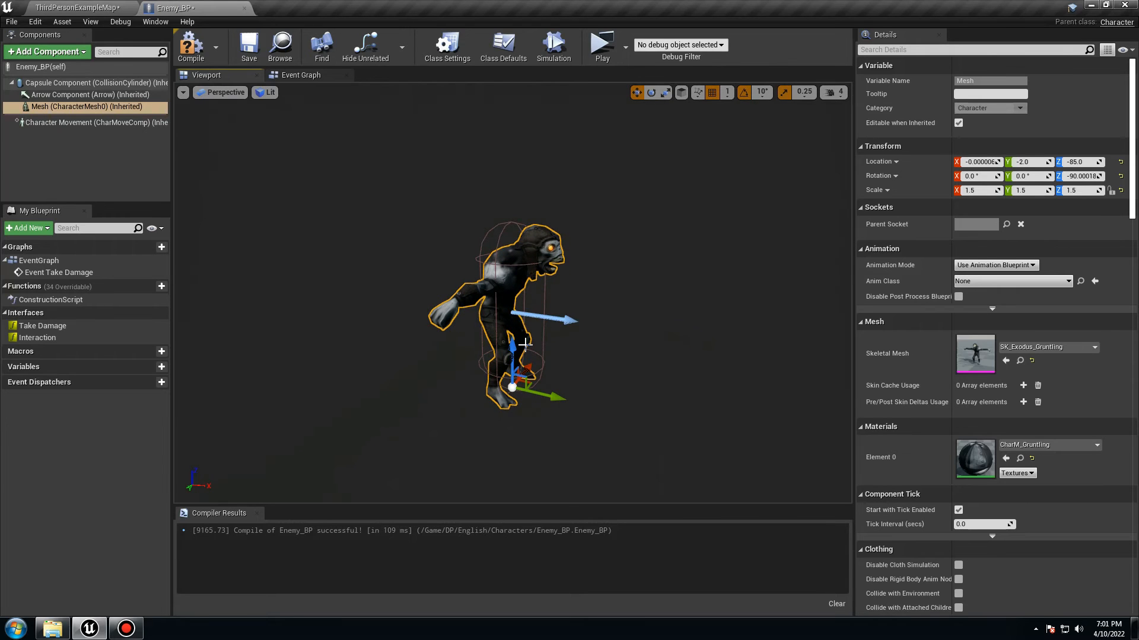
pyautogui.hotkey('ctrl', 'z')
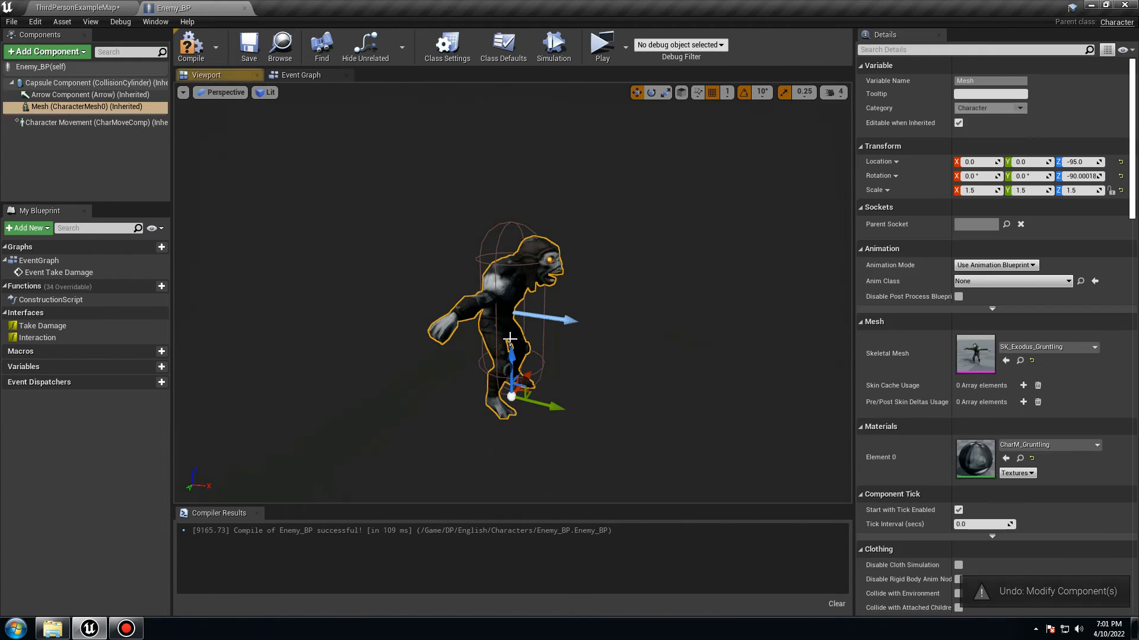
pyautogui.moveTo(511, 354); pyautogui.dragTo(510, 339)
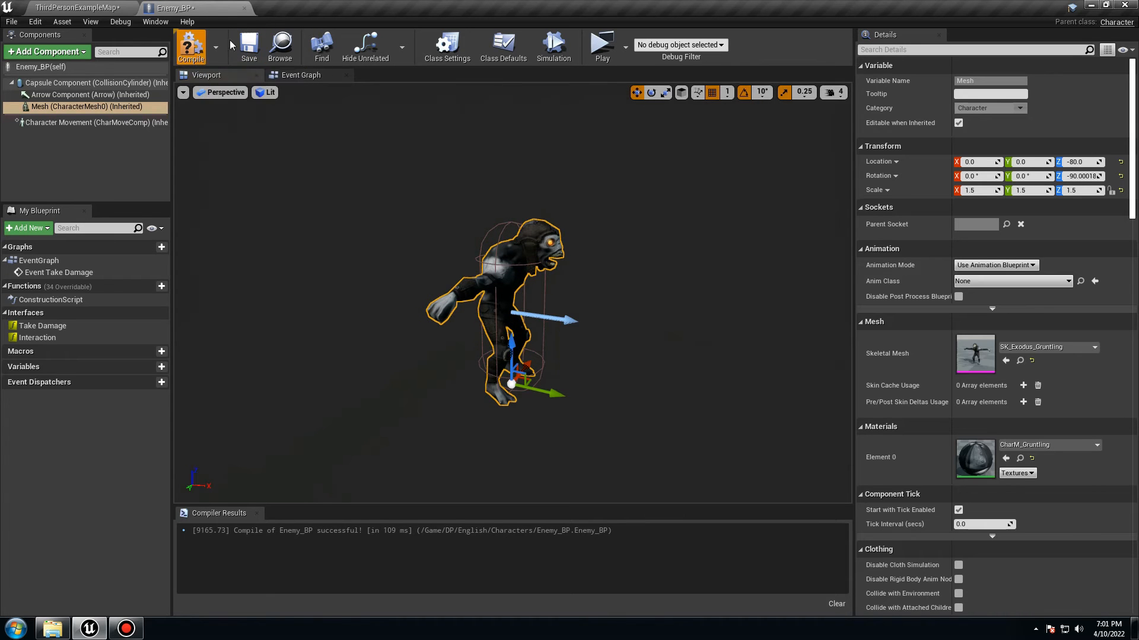
# Step: Move the placed Enemy_BP along its X axis in the level, past the sword pickup and away from the player start
pyautogui.click(77, 7)
pyautogui.press('f')
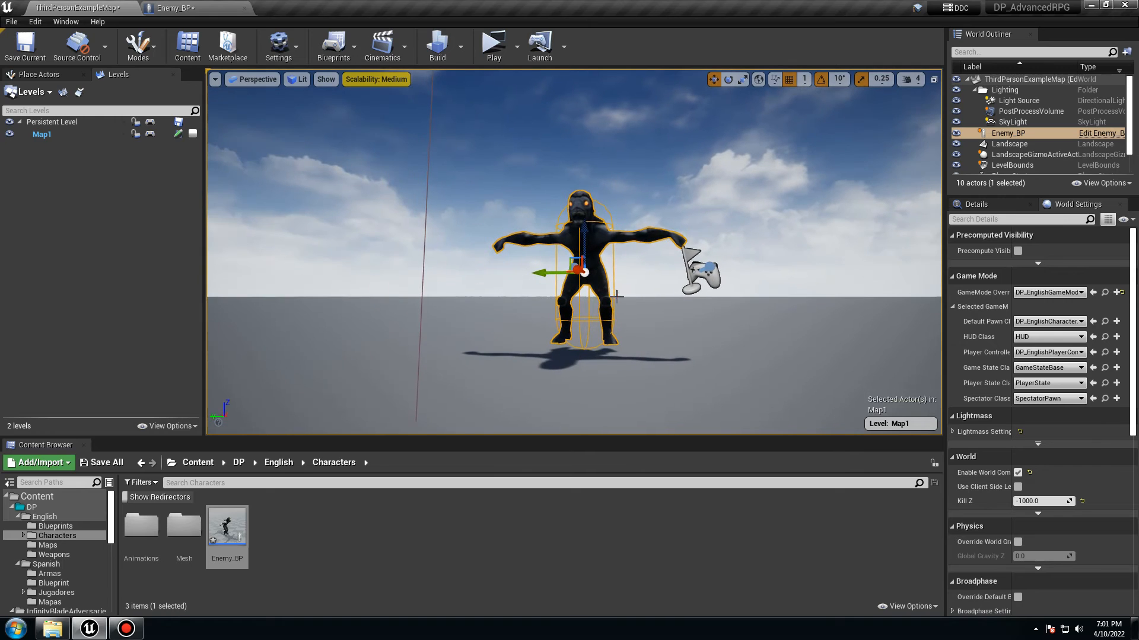
pyautogui.press('s')
pyautogui.moveTo(615, 292); pyautogui.dragTo(436, 297, button='right')
pyautogui.press('w')
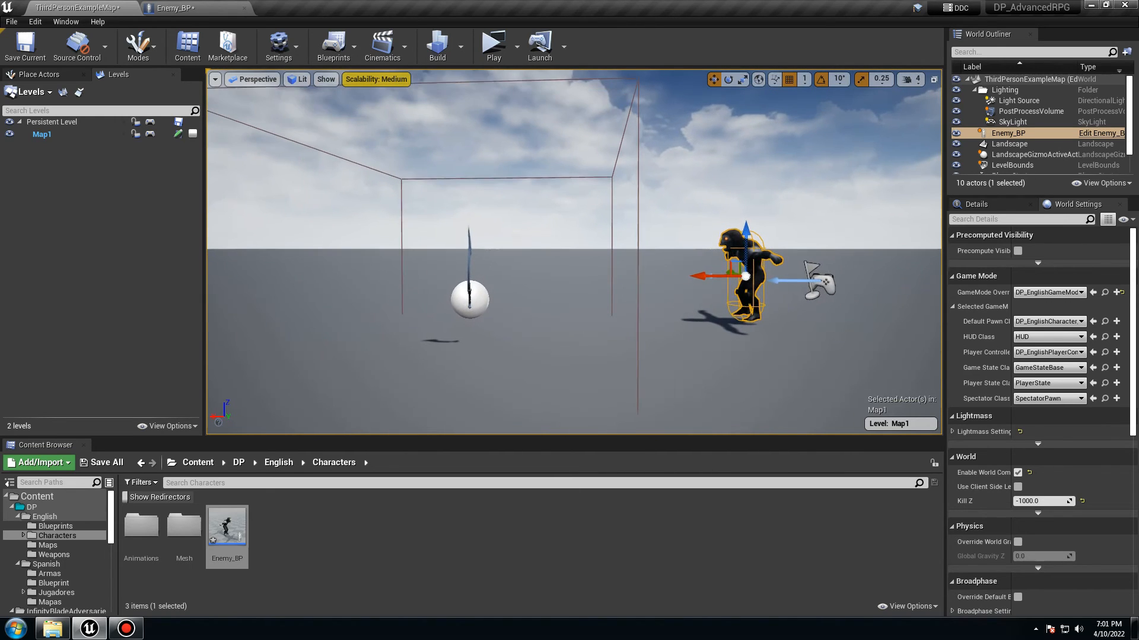
pyautogui.moveTo(701, 278); pyautogui.dragTo(222, 306)
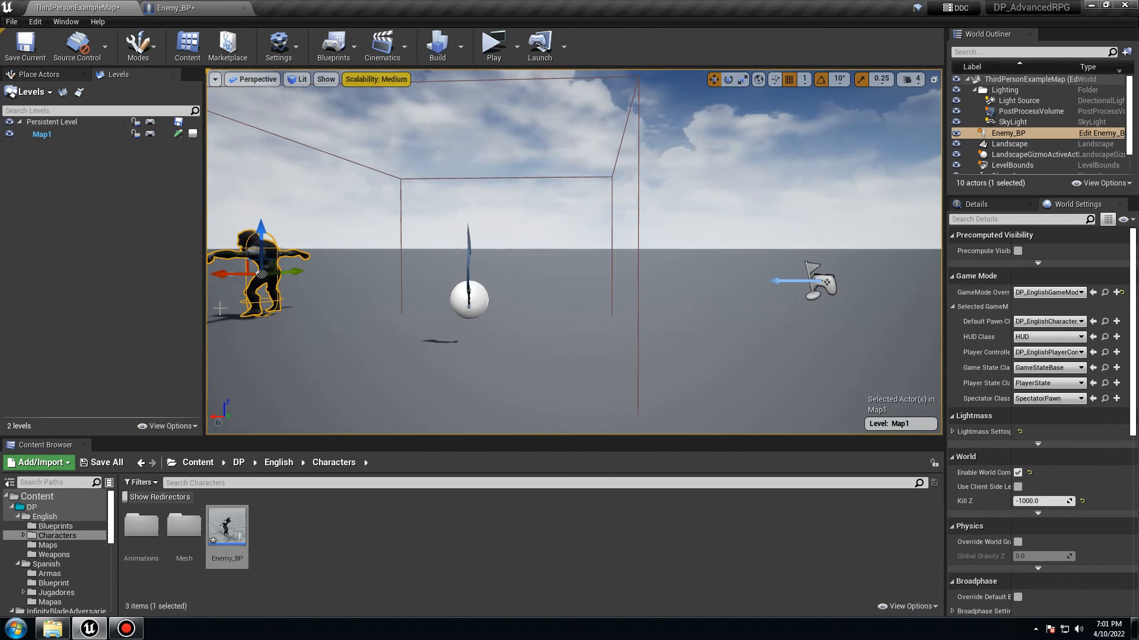
# Step: Rotate the placed Enemy_BP in the level so it faces the player start, then save the level
pyautogui.moveTo(530, 100); pyautogui.dragTo(492, 108, button='right')
pyautogui.press('s')
pyautogui.press('e')
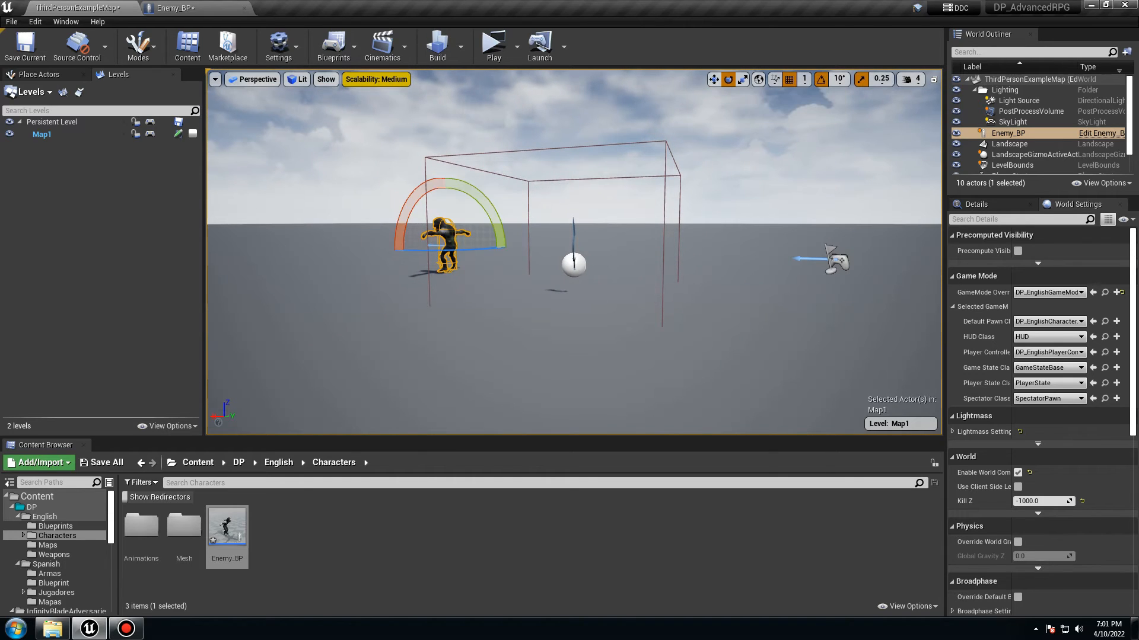
pyautogui.moveTo(421, 251); pyautogui.dragTo(225, 189)
pyautogui.hotkey('ctrl', 's')
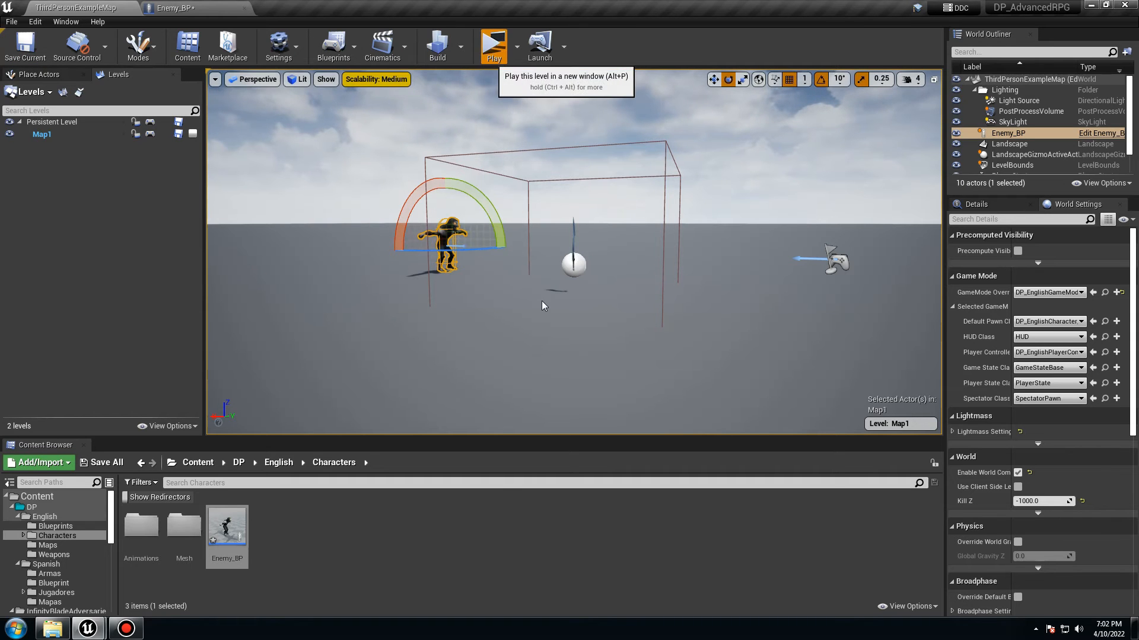
# Step: Play-test the level, walk the character toward the gruntling, and end the session
pyautogui.click(492, 44)
pyautogui.press('w')
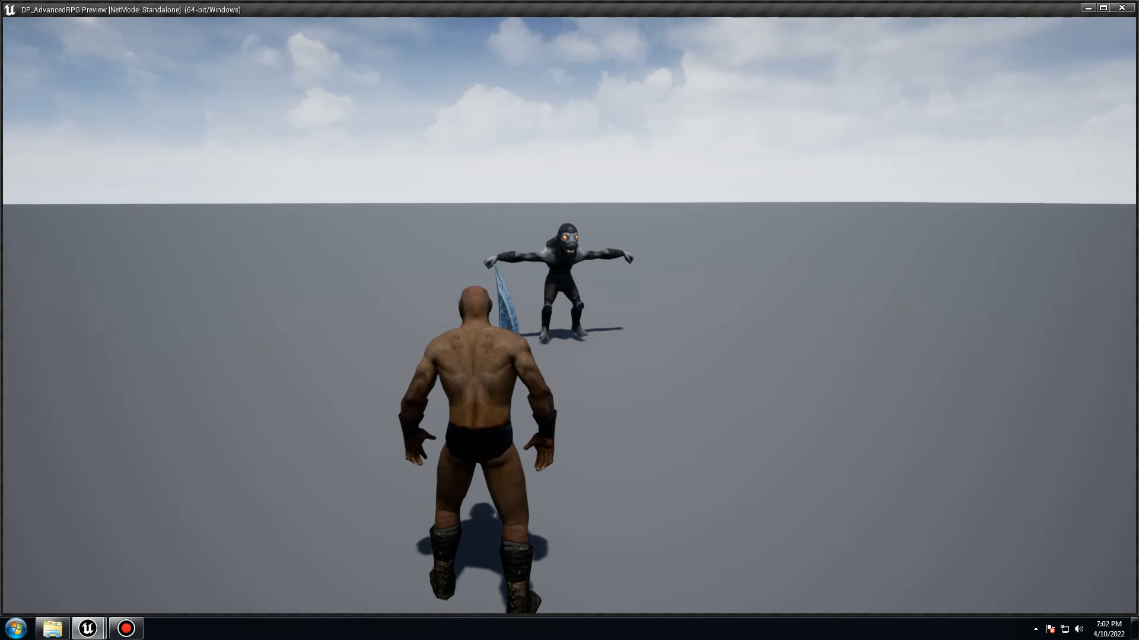
pyautogui.press('Escape')
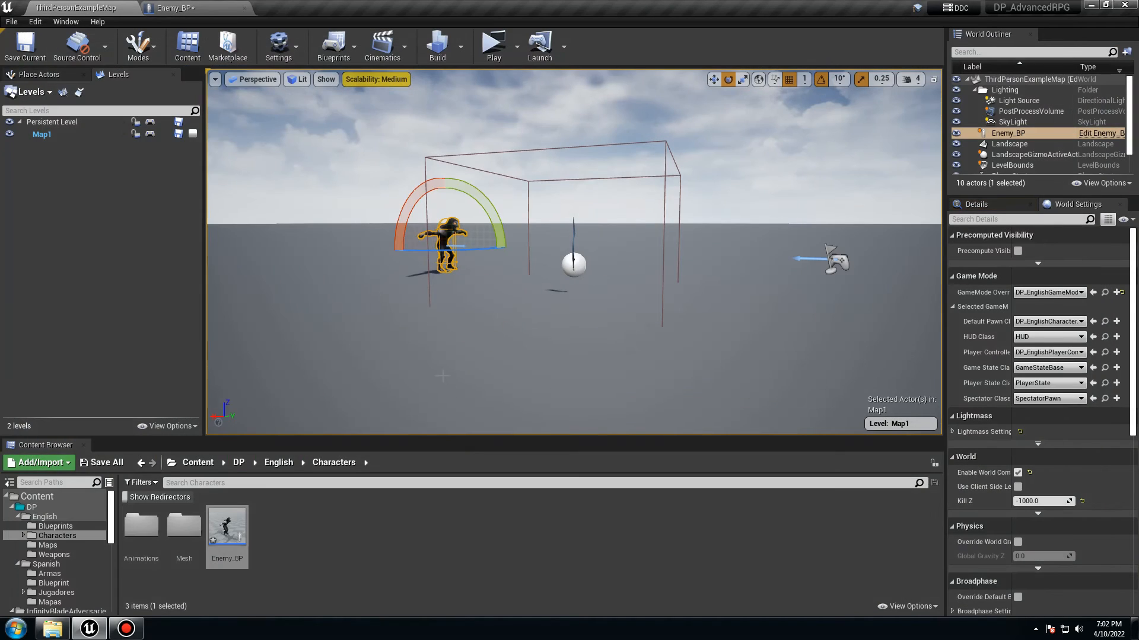
# Step: Save the Enemy_BP blueprint and close it
pyautogui.click(232, 8)
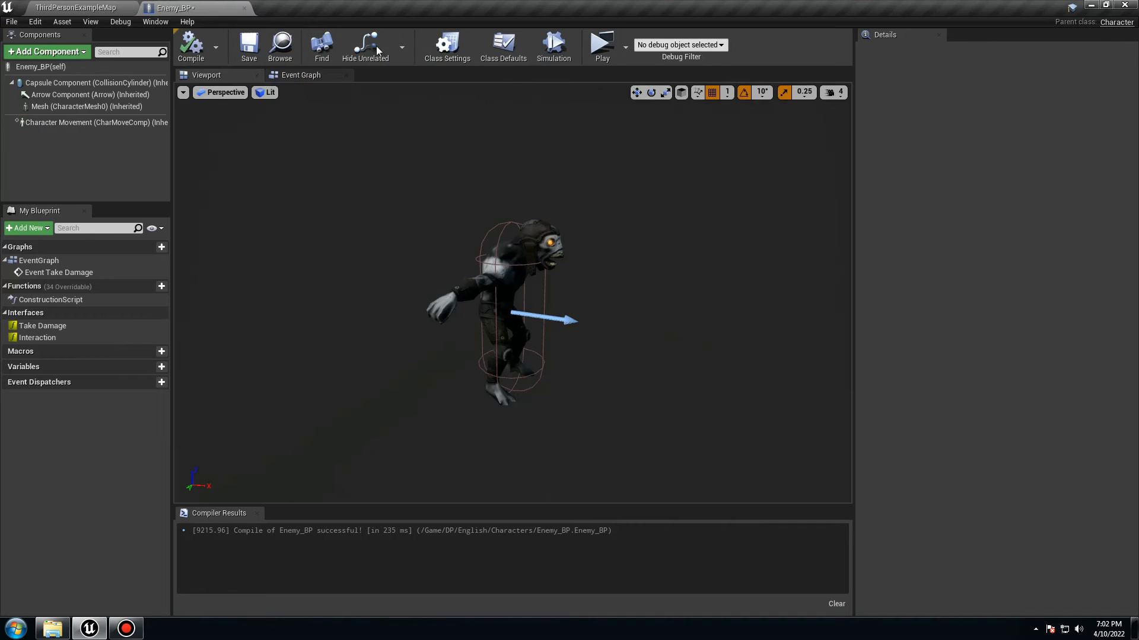
pyautogui.click(249, 46)
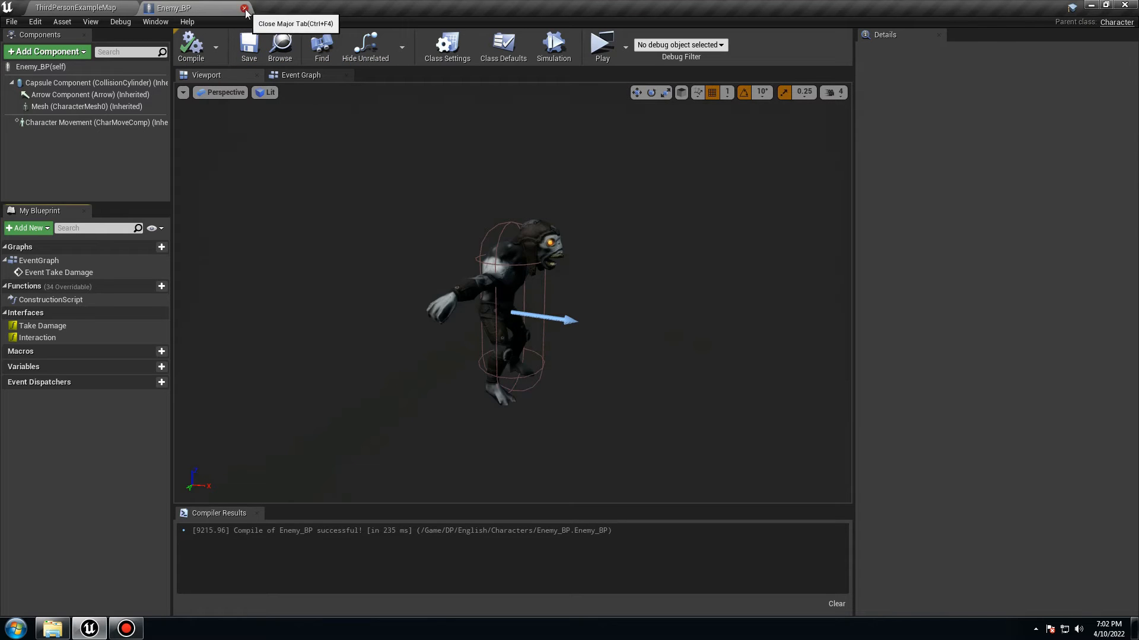
pyautogui.click(244, 8)
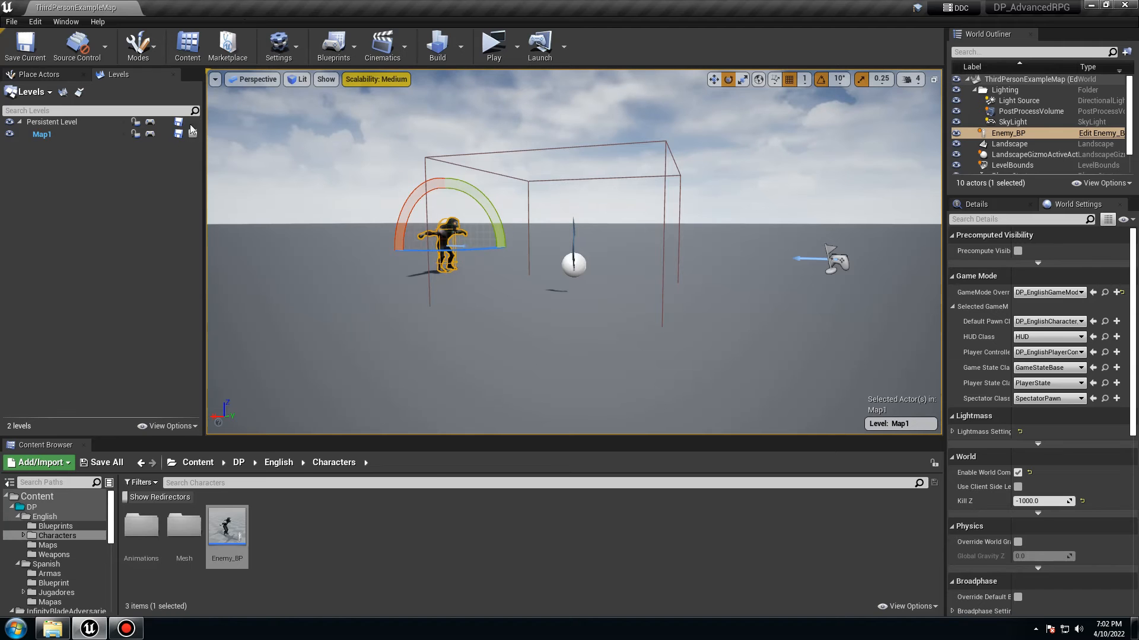
# Step: Open DP_EnglishCharacter_BP from DP/English/Blueprints and open the DP_SwordAttack_Montage used by its Play Montage node
pyautogui.click(279, 463)
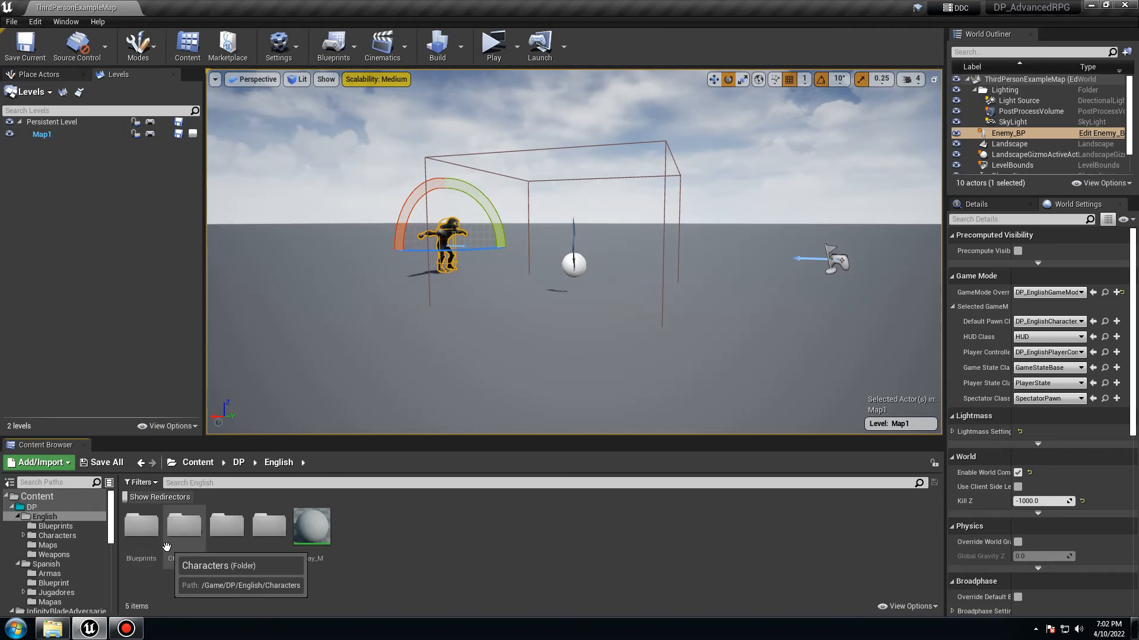
pyautogui.doubleClick(143, 526)
pyautogui.doubleClick(145, 536)
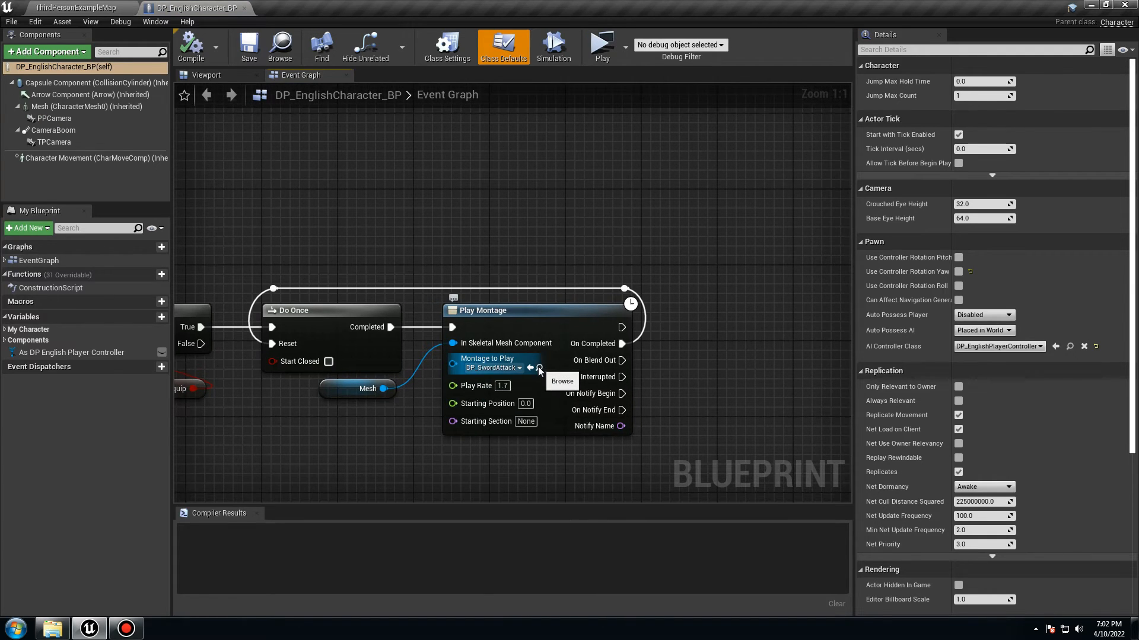
pyautogui.click(539, 368)
pyautogui.doubleClick(355, 529)
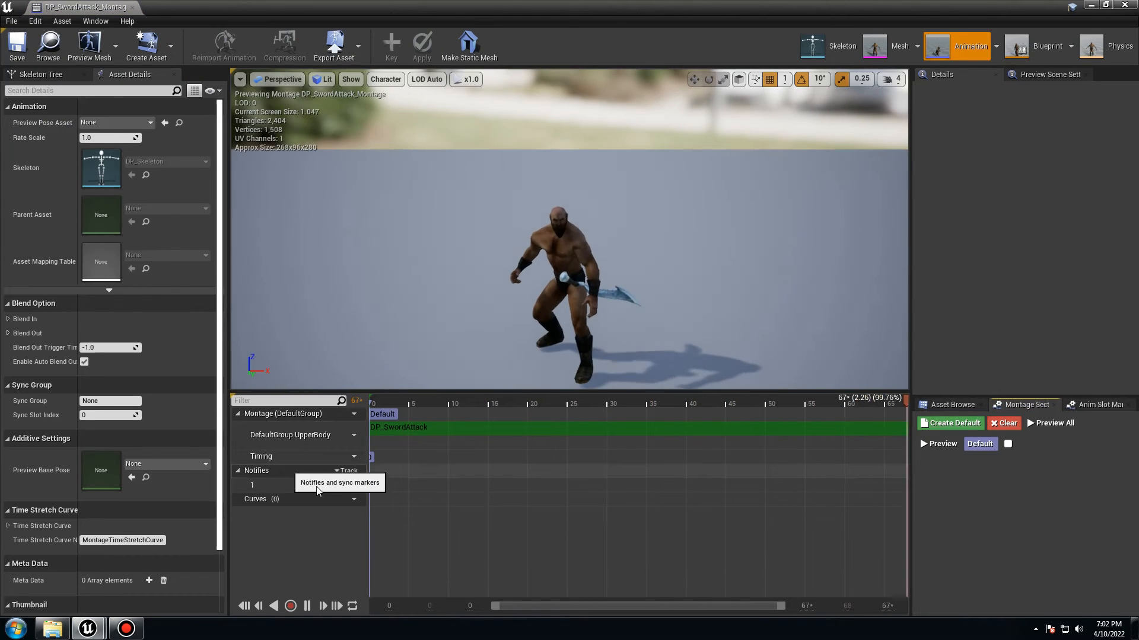
# Step: Move the sword attack montage's preview to frame 25, where the arm swings down
pyautogui.moveTo(495, 403); pyautogui.dragTo(532, 405)
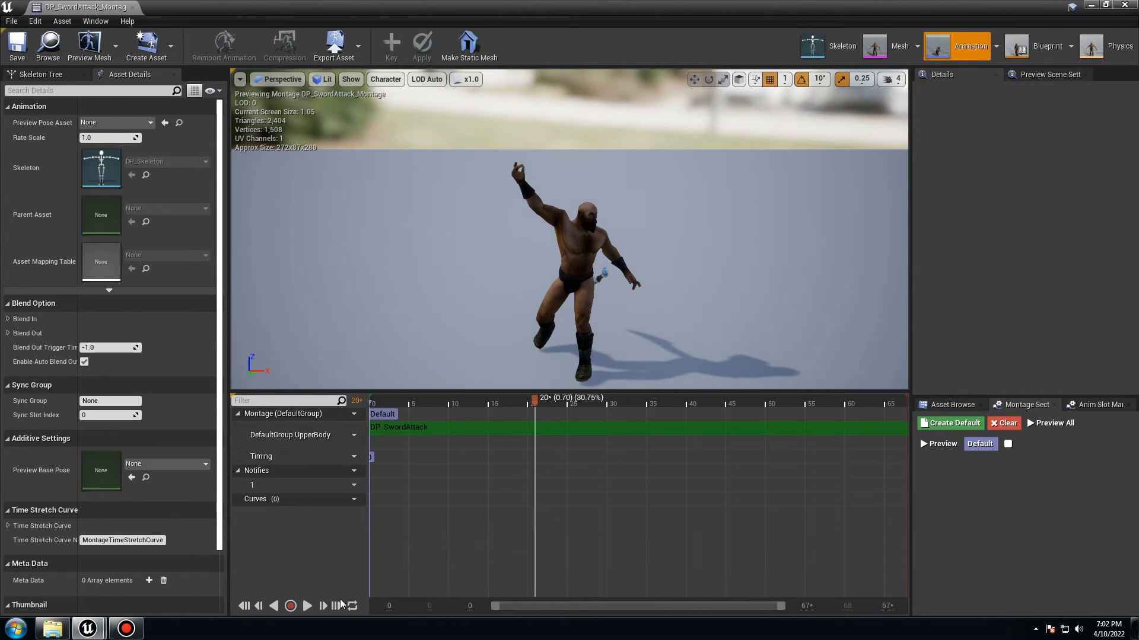
pyautogui.click(323, 606)
pyautogui.click(323, 606)
pyautogui.click(324, 606)
pyautogui.click(324, 608)
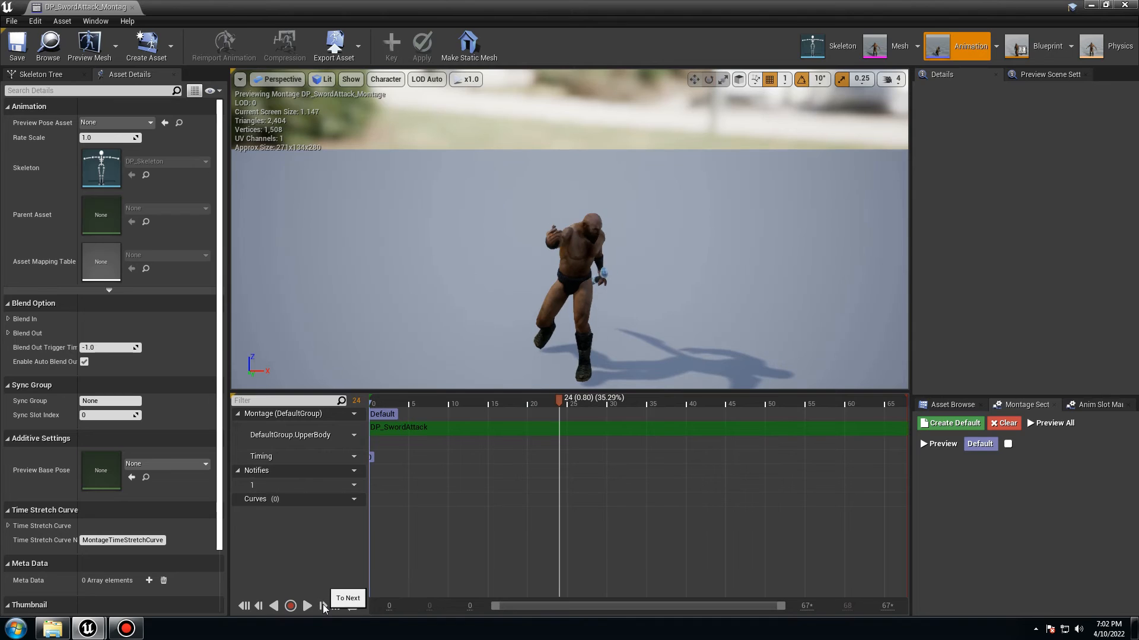
pyautogui.click(324, 608)
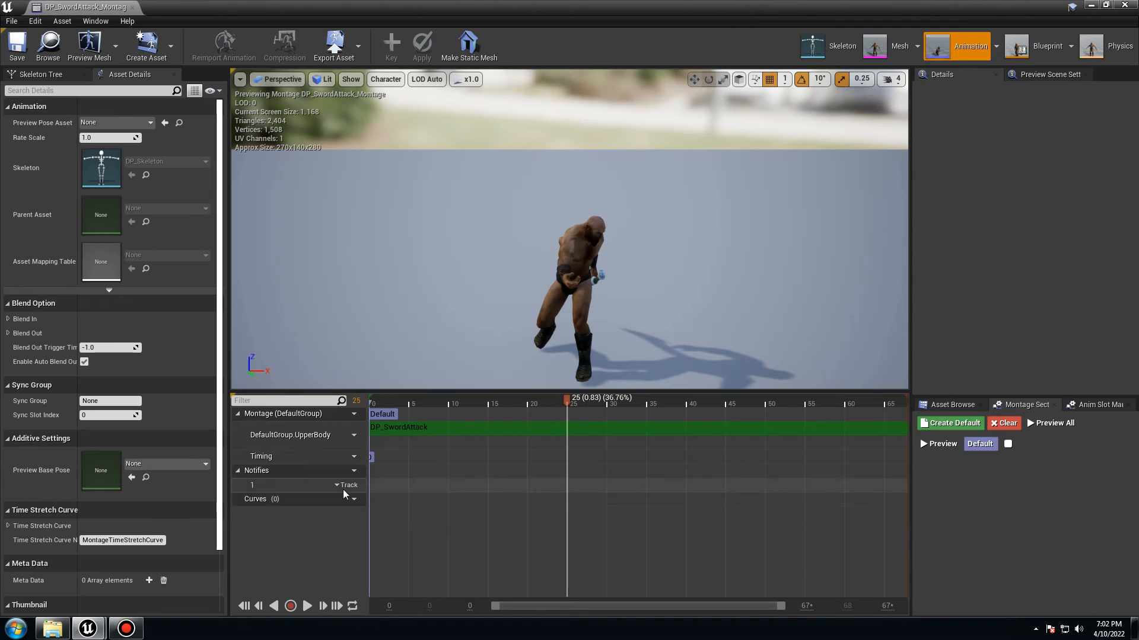
# Step: Add a new notify named Deal Damage at frame 25 on notify track 1, rewind the preview, and close the montage
pyautogui.rightClick(566, 485)
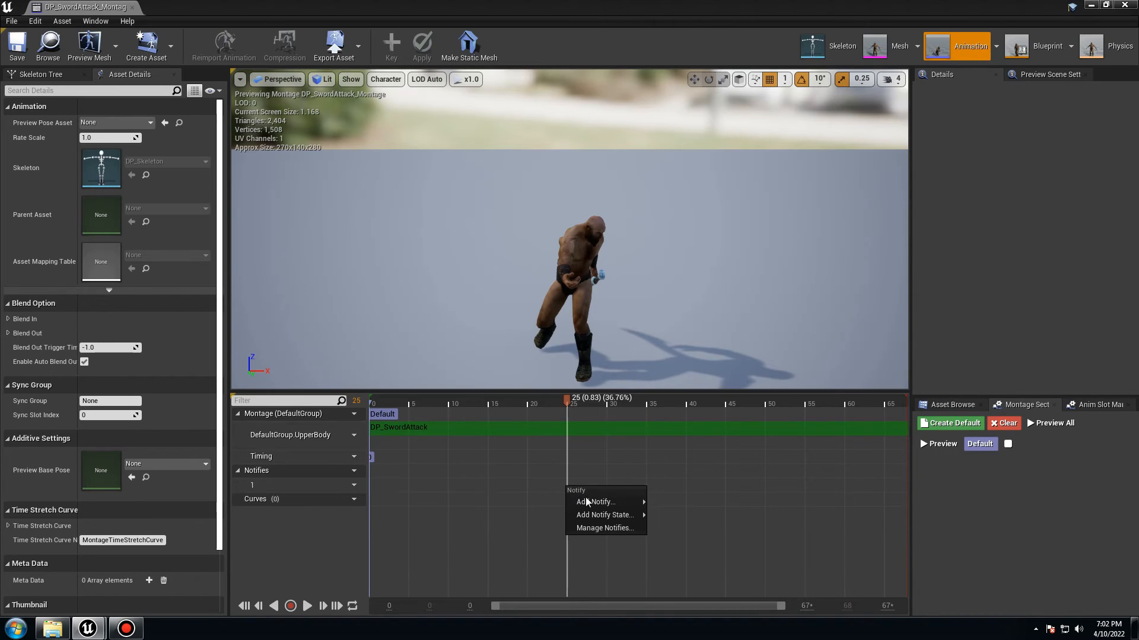
pyautogui.moveTo(592, 505)
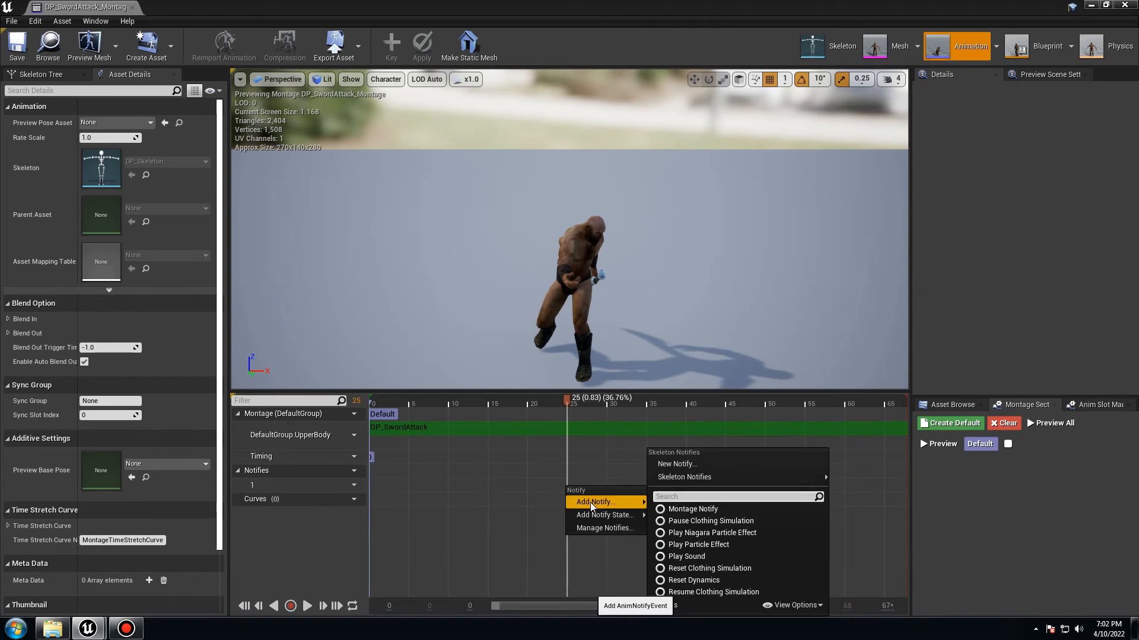
pyautogui.click(685, 465)
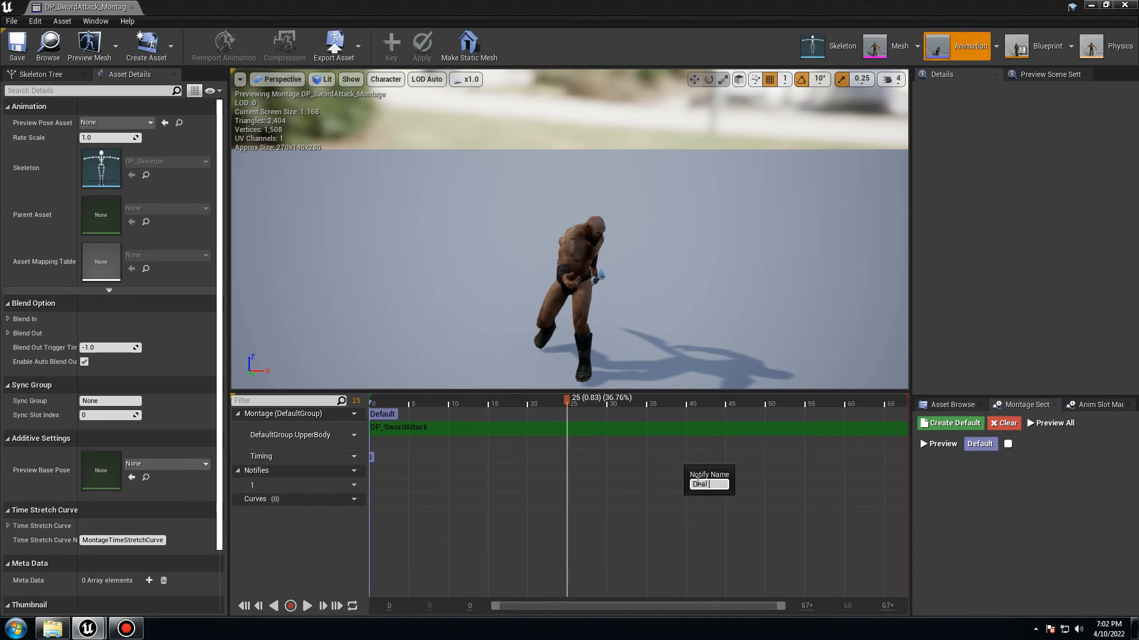
pyautogui.write('Deal Damage')
pyautogui.press('Return')
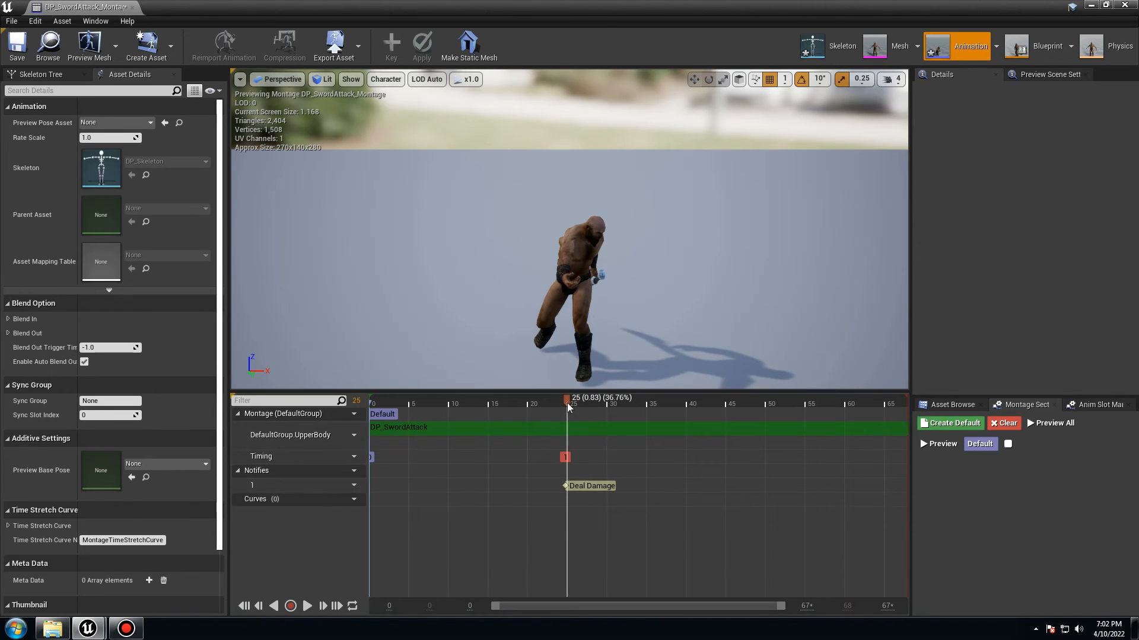
pyautogui.moveTo(568, 407); pyautogui.dragTo(367, 407)
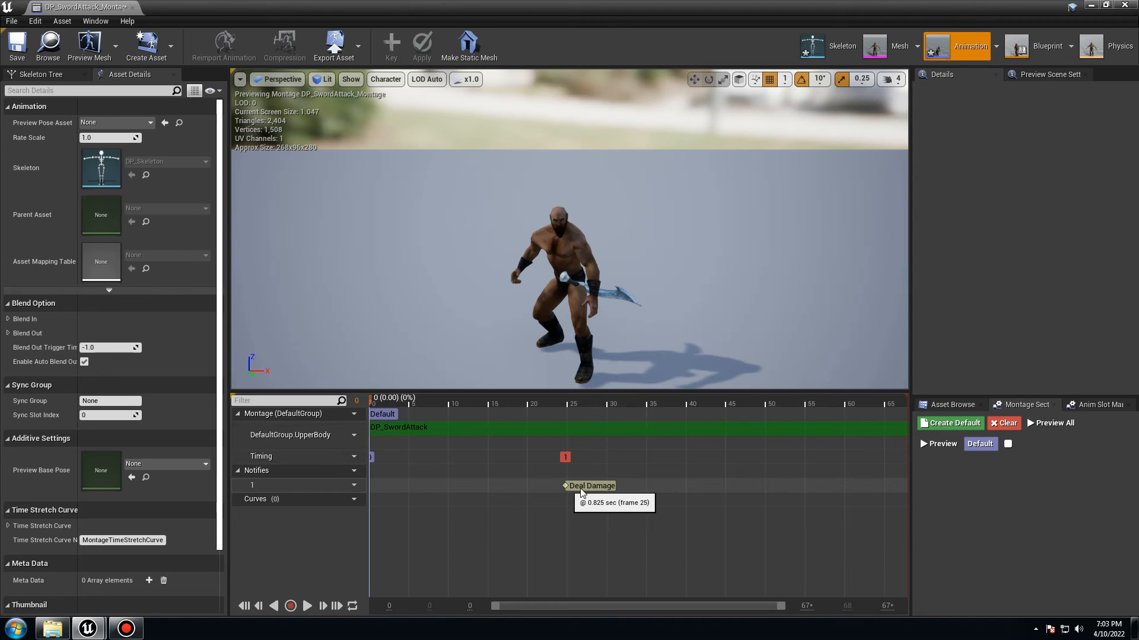
pyautogui.click(132, 8)
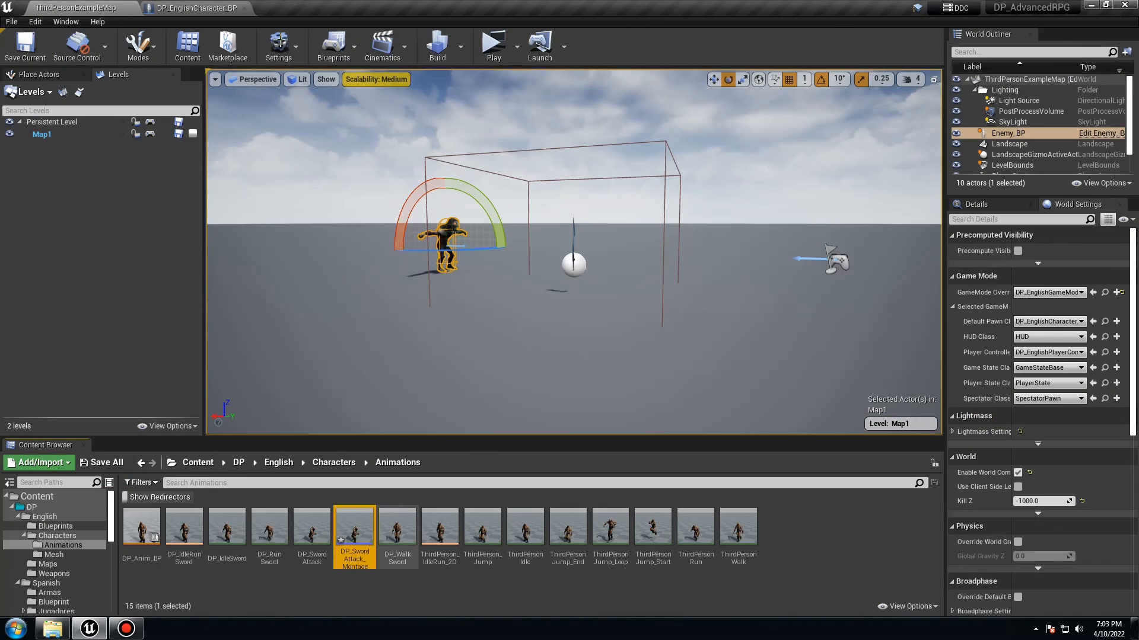
pyautogui.click(229, 7)
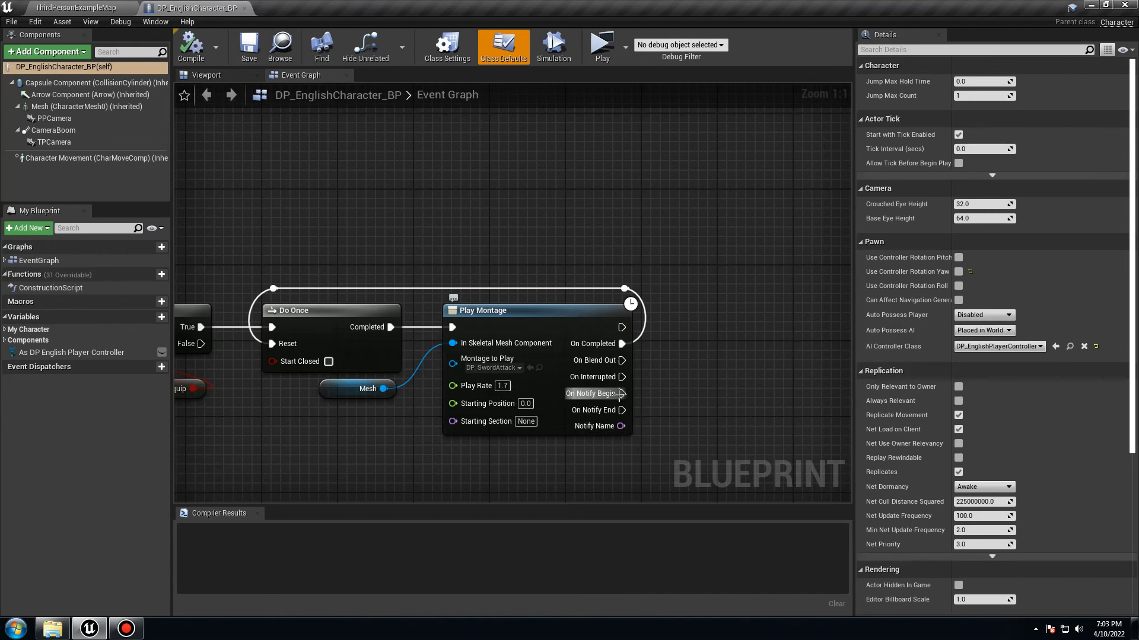
pyautogui.moveTo(622, 393); pyautogui.dragTo(777, 379)
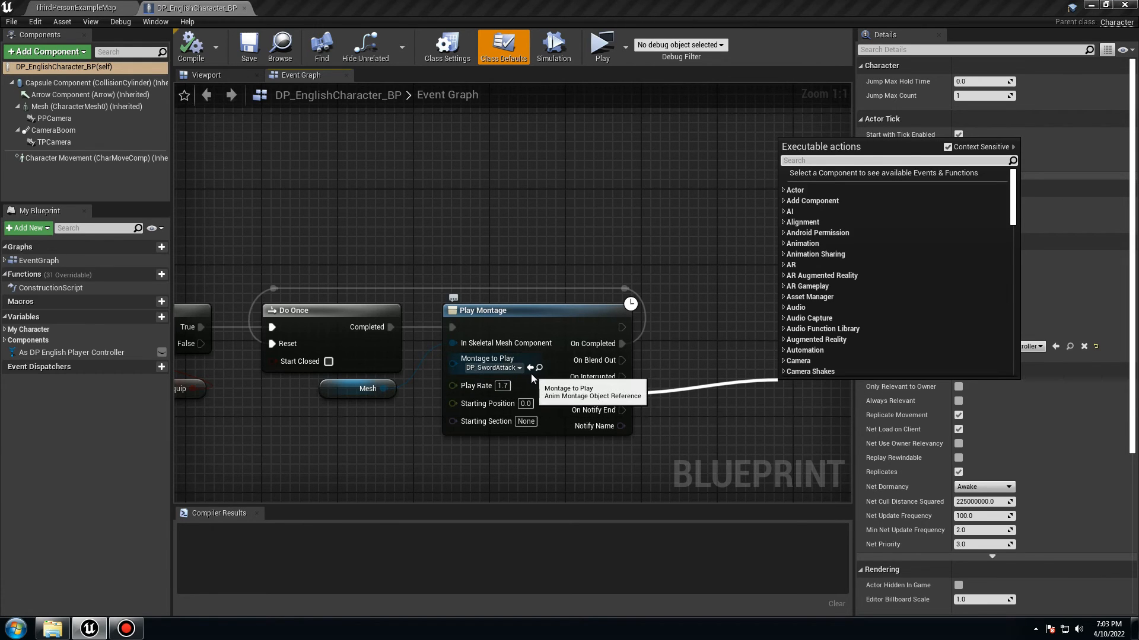
pyautogui.click(564, 236)
# Step: Open DP_Anim_BP from the character's Animations folder and show its Event Graph
pyautogui.click(95, 7)
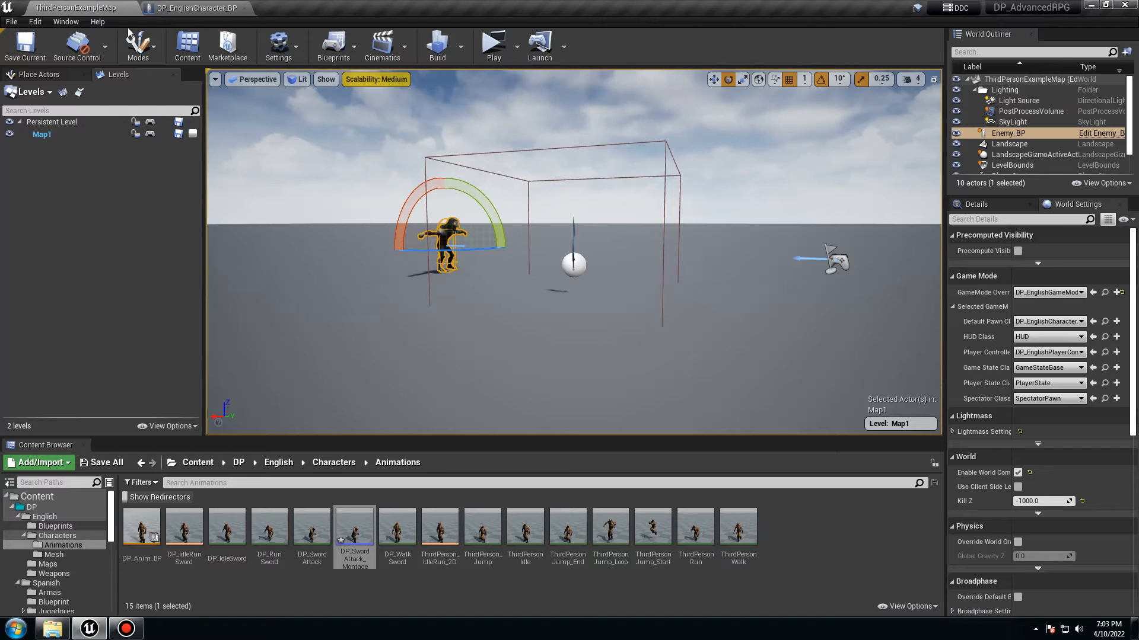
pyautogui.doubleClick(141, 529)
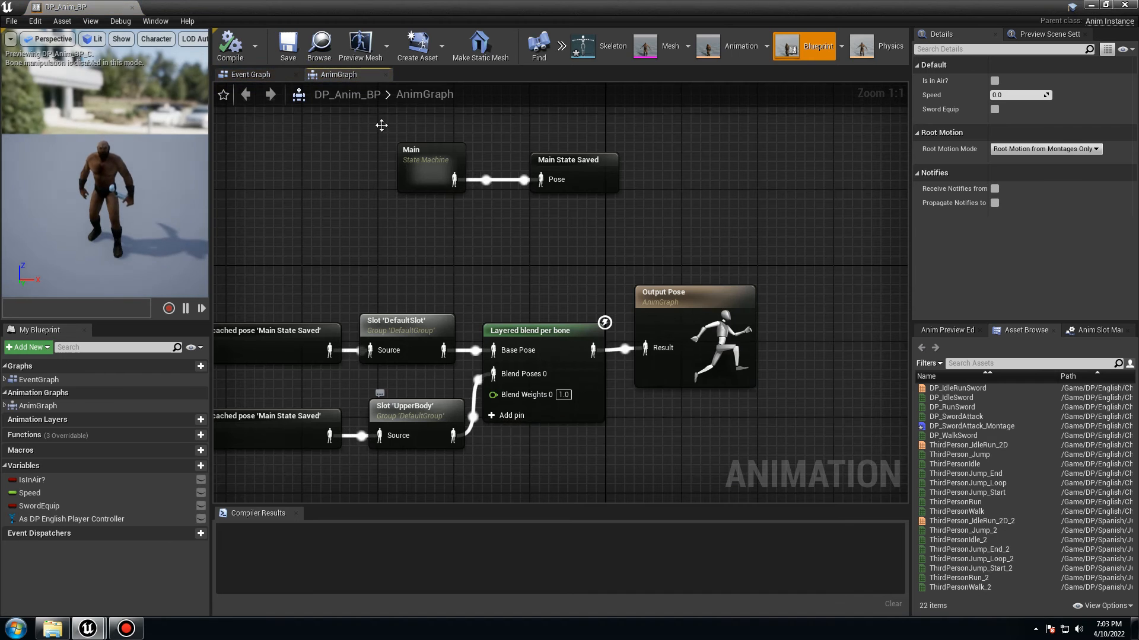
pyautogui.click(250, 74)
# Step: Add the AnimNotify_Deal Damage event in the empty graph area below the Try Get Pawn Owner node
pyautogui.moveTo(306, 210); pyautogui.dragTo(637, 189, button='right')
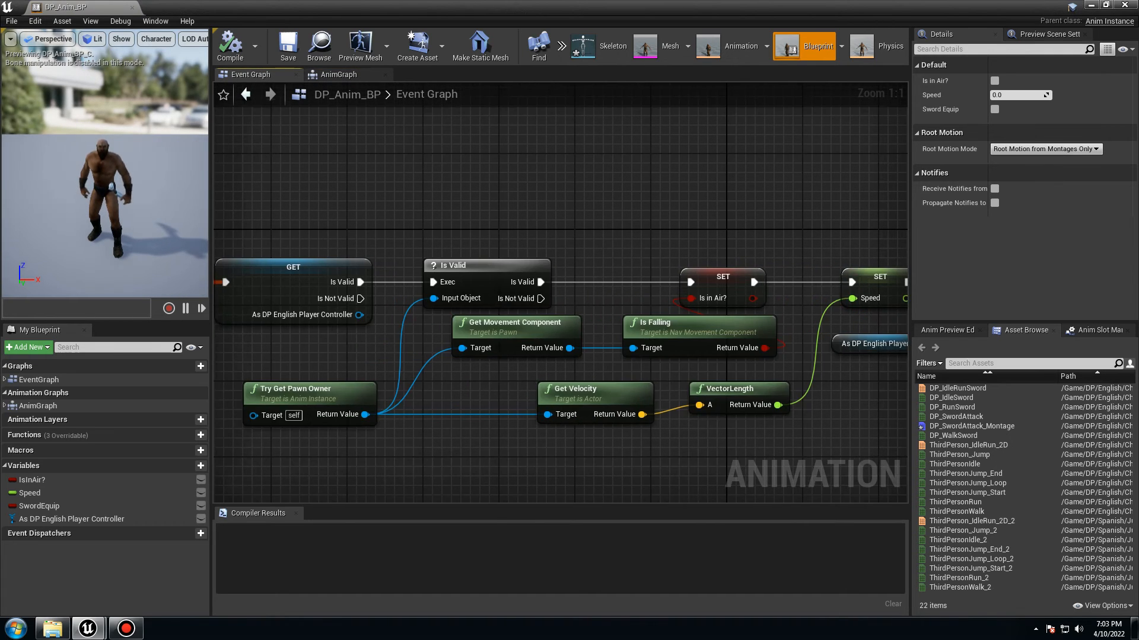
pyautogui.moveTo(379, 393); pyautogui.dragTo(578, 266, button='right')
pyautogui.moveTo(445, 406); pyautogui.dragTo(540, 338, button='right')
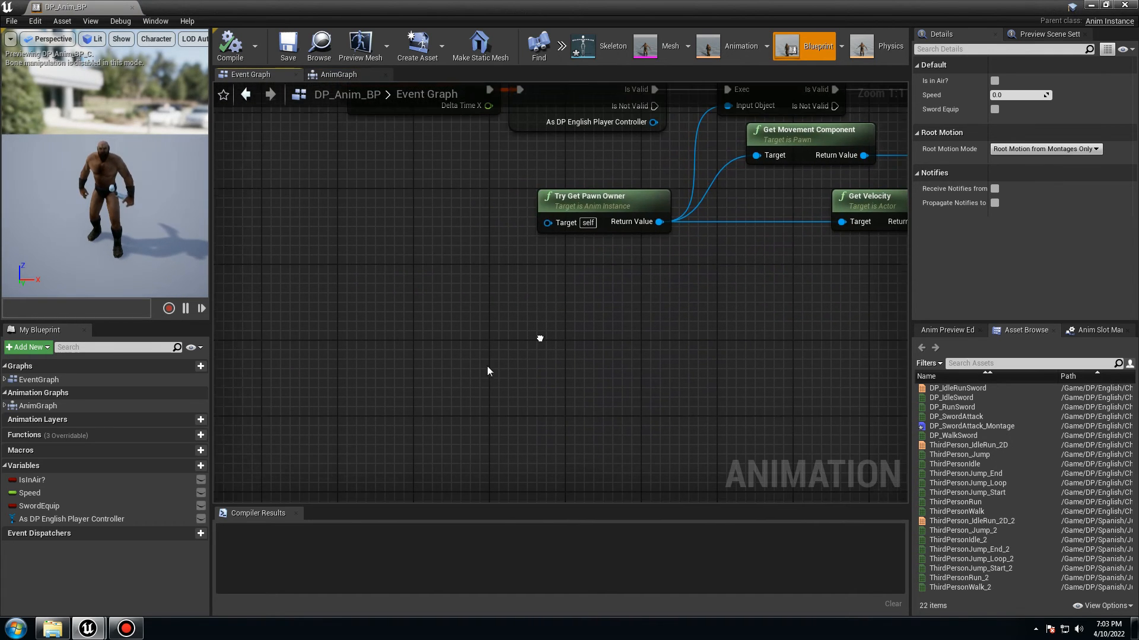
pyautogui.rightClick(379, 408)
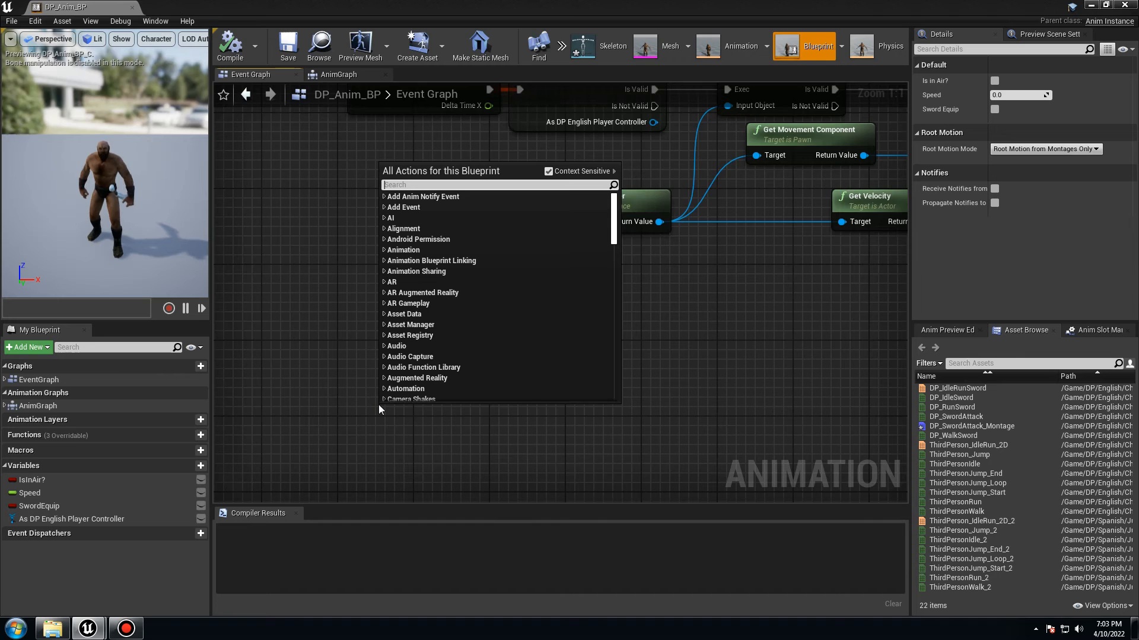
pyautogui.write('dea')
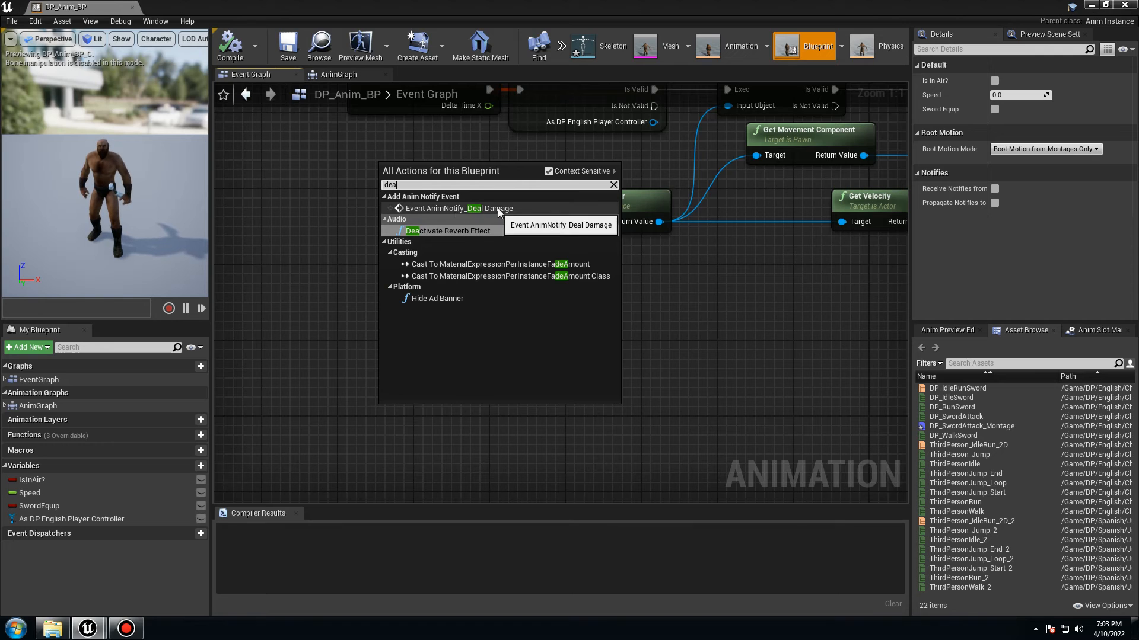
pyautogui.click(459, 209)
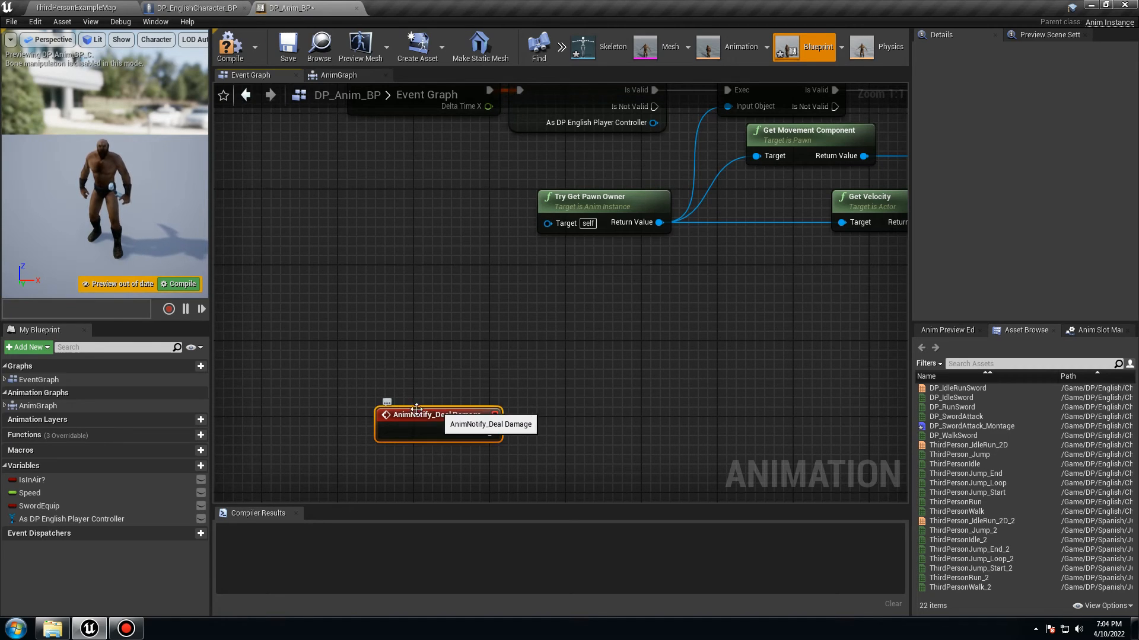
# Step: Add a SphereTraceByChannel node executed from the AnimNotify_Deal Damage event and move it level with the event
pyautogui.moveTo(451, 361); pyautogui.dragTo(431, 260, button='right')
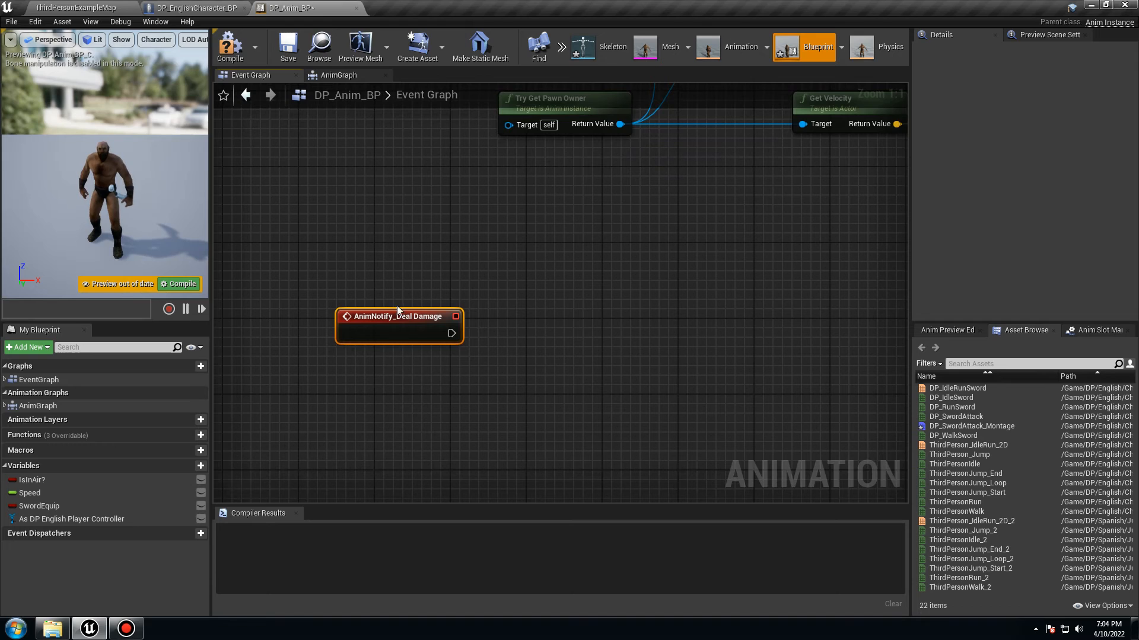
pyautogui.moveTo(451, 333); pyautogui.dragTo(538, 344)
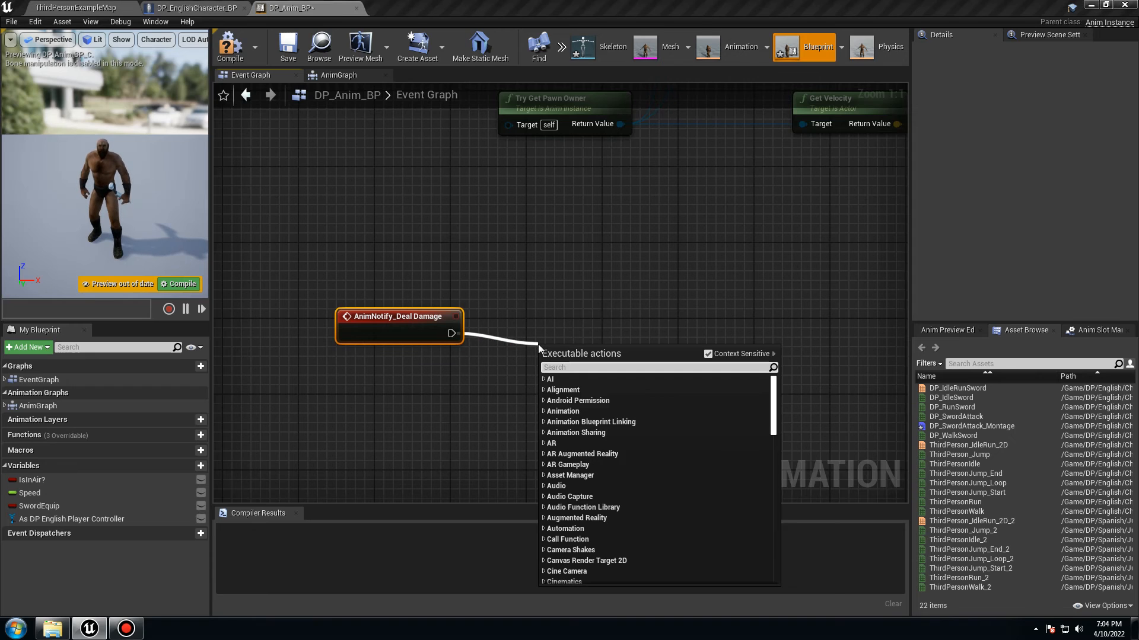
pyautogui.write('sphe')
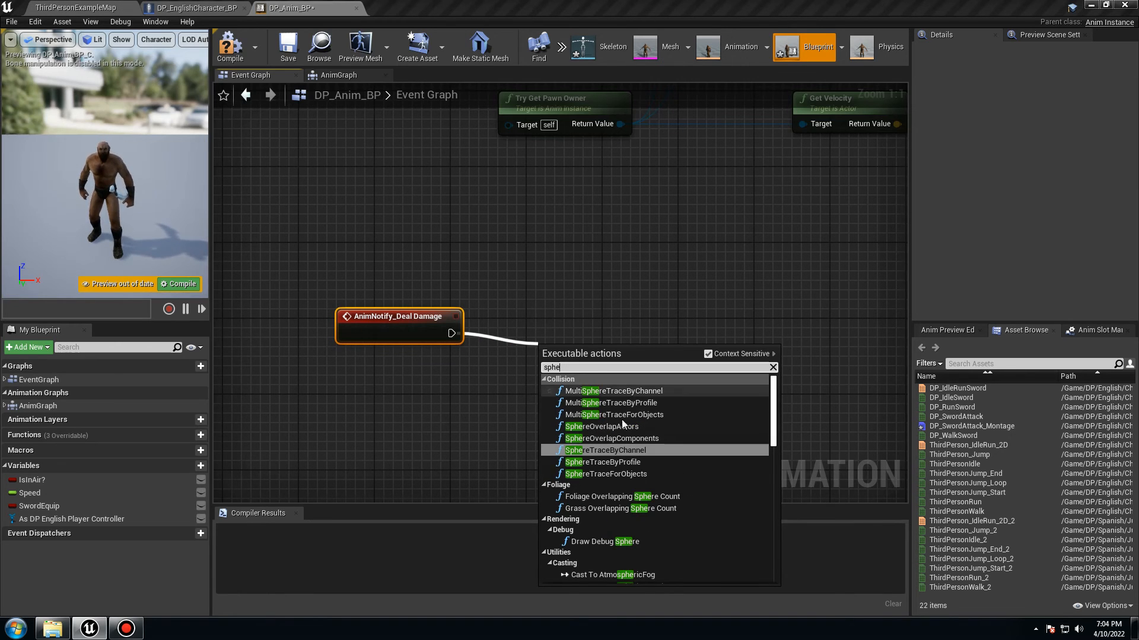
pyautogui.click(622, 450)
pyautogui.moveTo(585, 329); pyautogui.dragTo(617, 188, button='right')
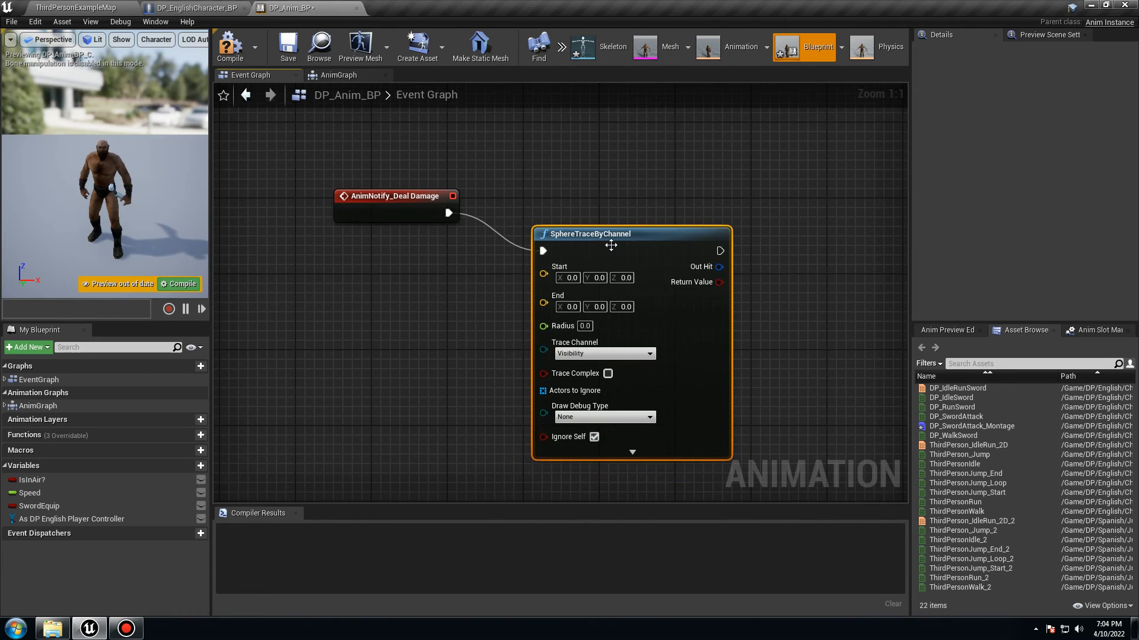
pyautogui.moveTo(611, 244); pyautogui.dragTo(659, 216)
# Step: Add a Get Player Character node in the empty area below the AnimNotify_Deal Damage event
pyautogui.moveTo(501, 177); pyautogui.dragTo(486, 236, button='right')
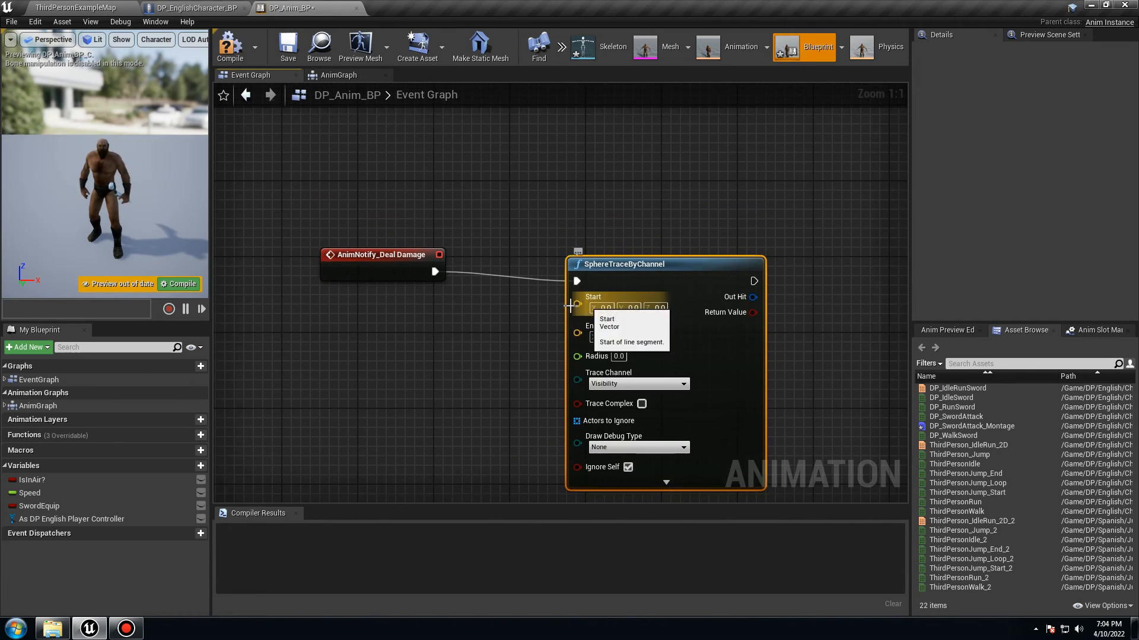
pyautogui.moveTo(527, 184); pyautogui.dragTo(548, 207, button='right')
pyautogui.rightClick(412, 383)
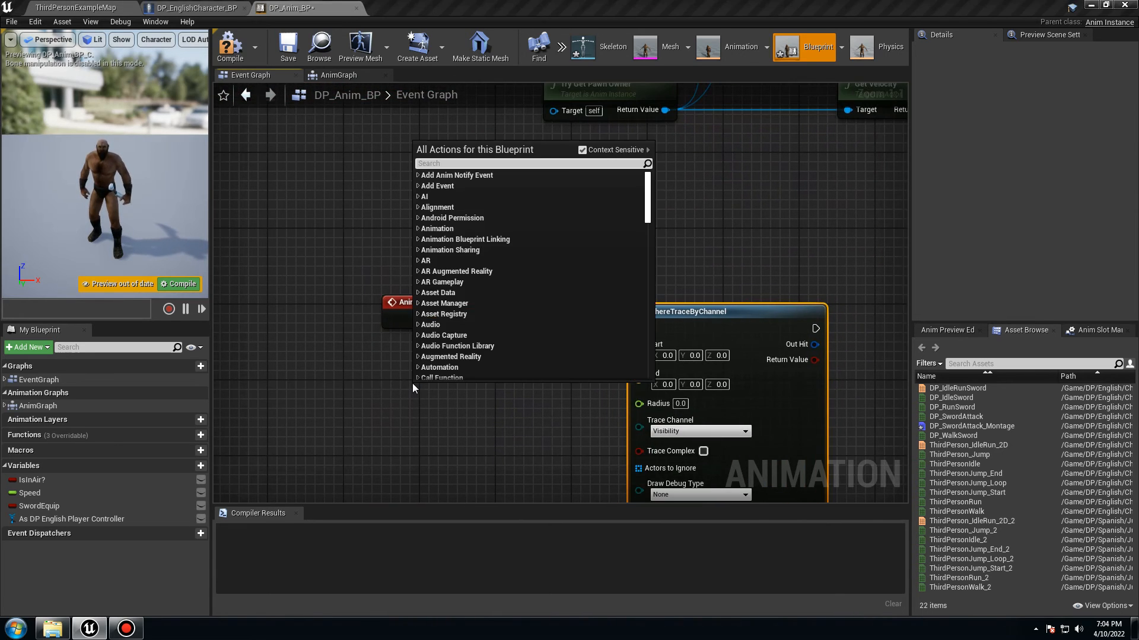
pyautogui.write('get player')
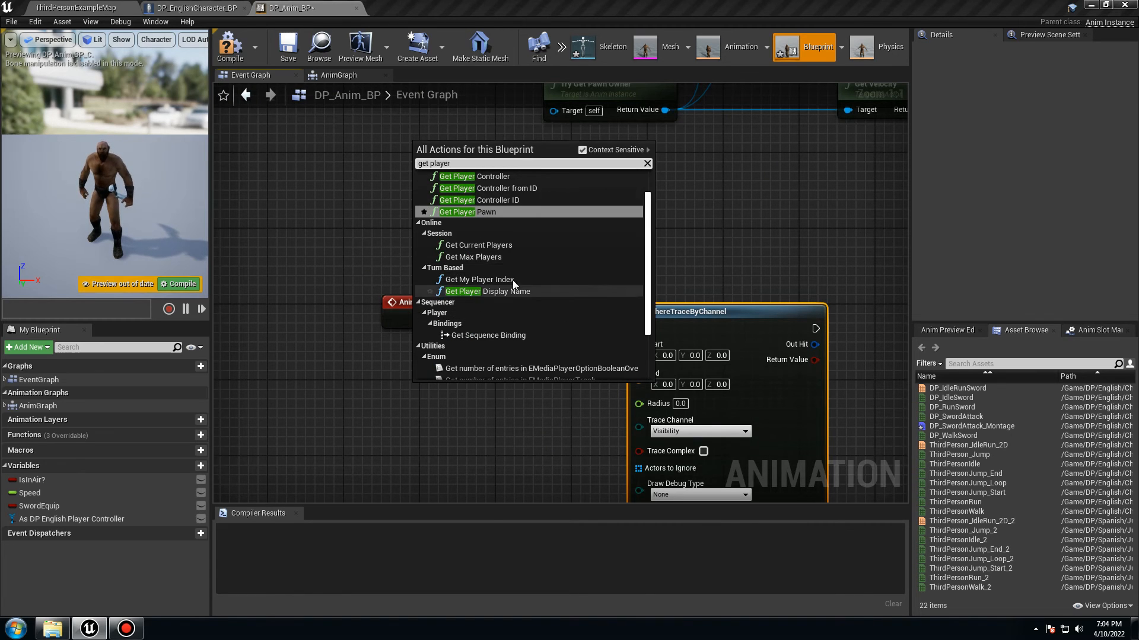
pyautogui.scroll(2, 514, 279)
pyautogui.click(492, 199)
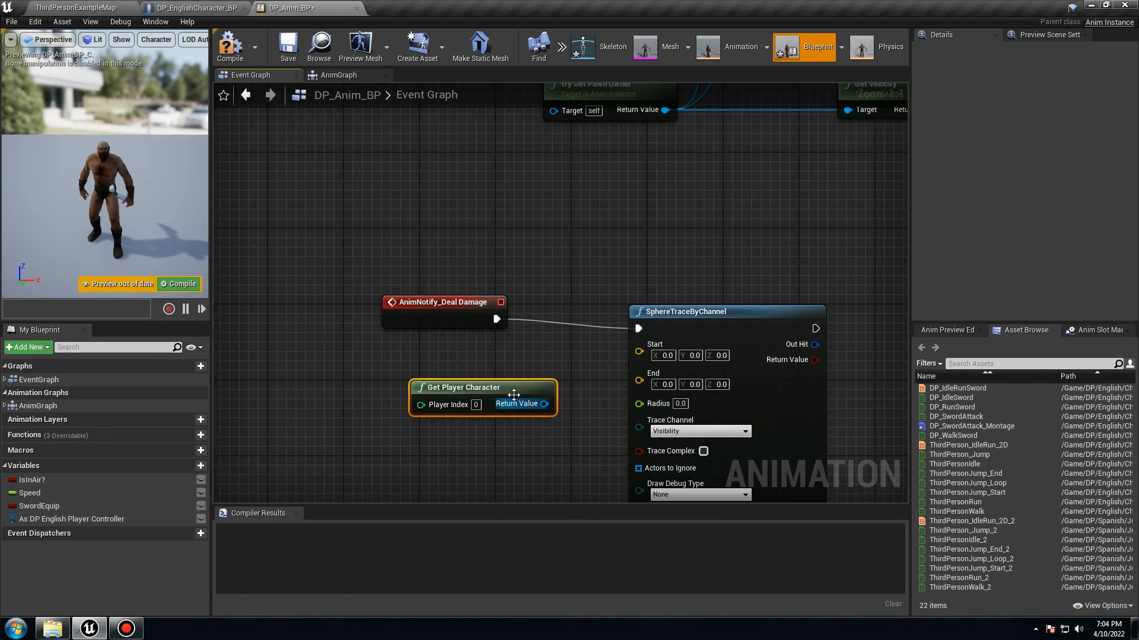
# Step: Add a Get Socket Location (Mesh) node from the return value of Get Player Character
pyautogui.moveTo(492, 395); pyautogui.dragTo(471, 418)
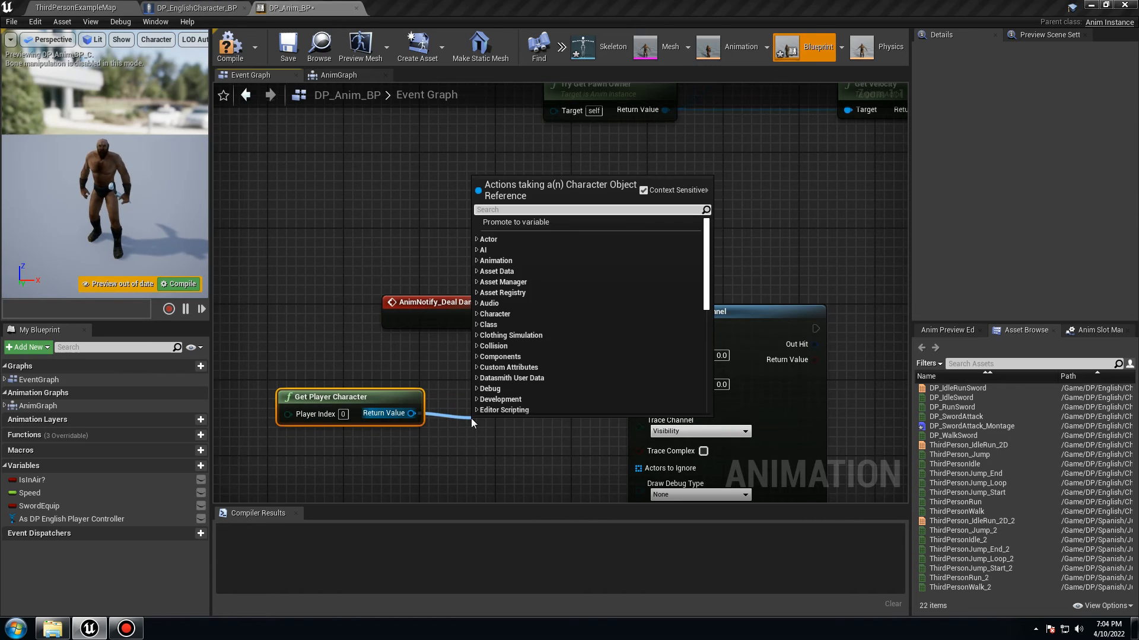
pyautogui.write('get')
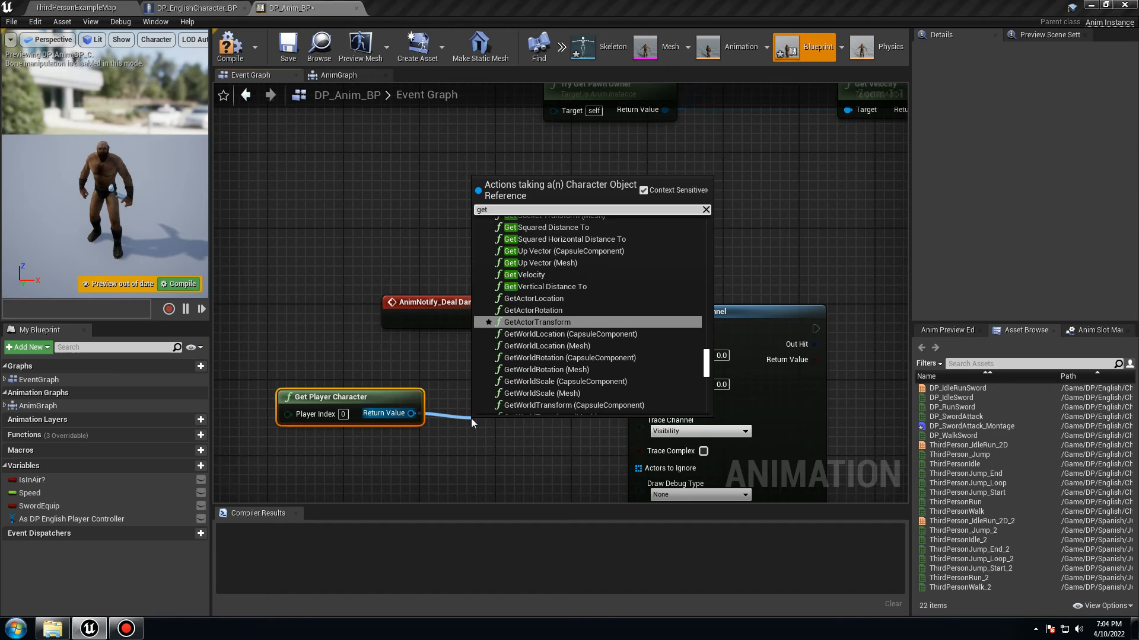
pyautogui.write(' sock')
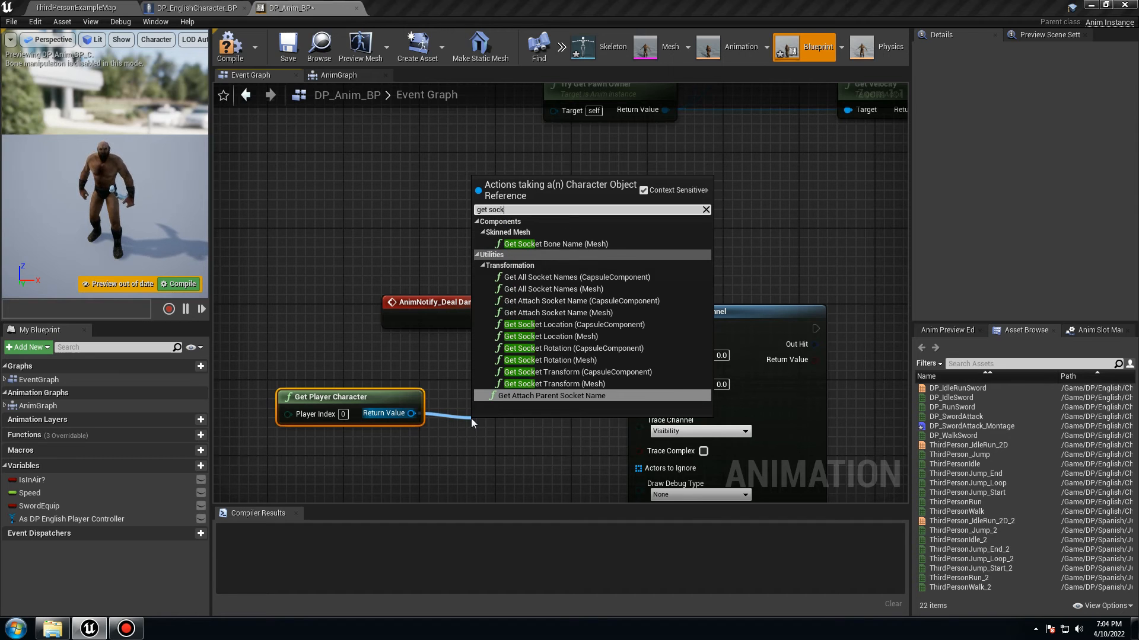
pyautogui.click(563, 336)
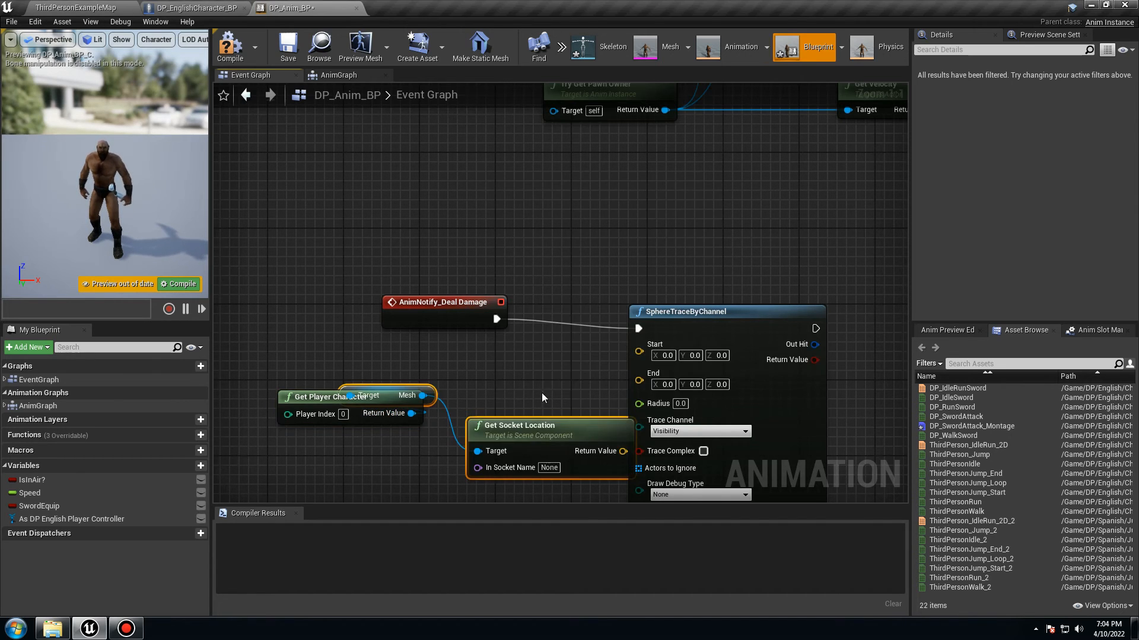
# Step: Arrange the Mesh and Get Socket Location nodes below the event and feed the socket location into the sphere trace's Start
pyautogui.moveTo(433, 400); pyautogui.dragTo(351, 446)
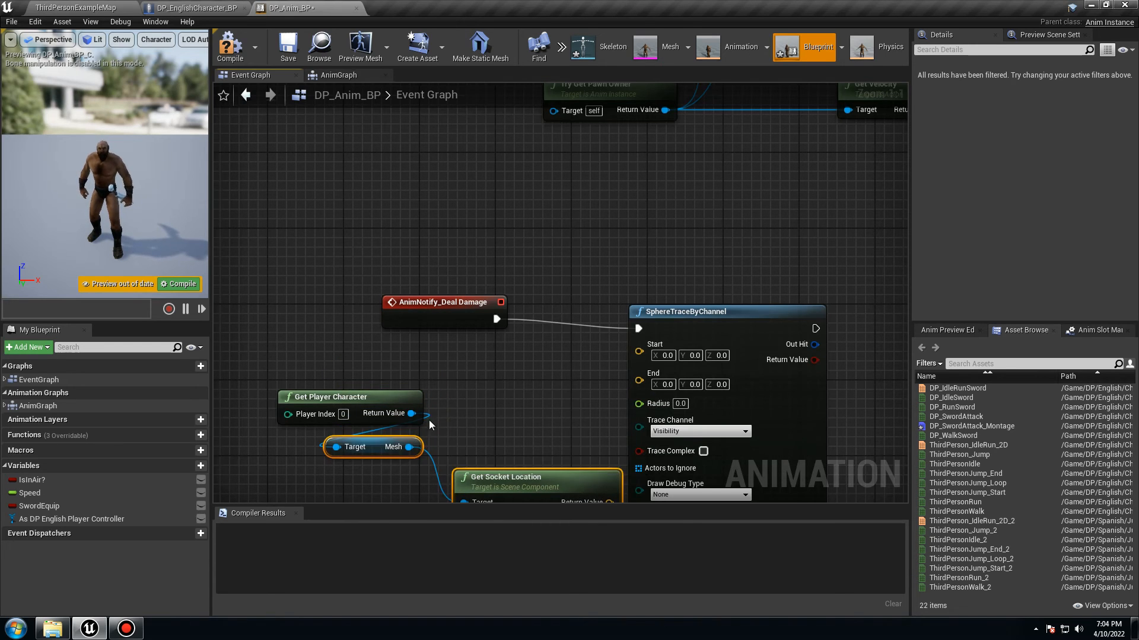
pyautogui.click(464, 417)
pyautogui.moveTo(474, 413); pyautogui.dragTo(454, 339, button='right')
pyautogui.moveTo(483, 407); pyautogui.dragTo(469, 318)
pyautogui.moveTo(496, 408); pyautogui.dragTo(405, 426, button='right')
pyautogui.moveTo(484, 357); pyautogui.dragTo(540, 294)
pyautogui.moveTo(583, 273); pyautogui.dragTo(646, 262)
pyautogui.moveTo(468, 405); pyautogui.dragTo(550, 404, button='right')
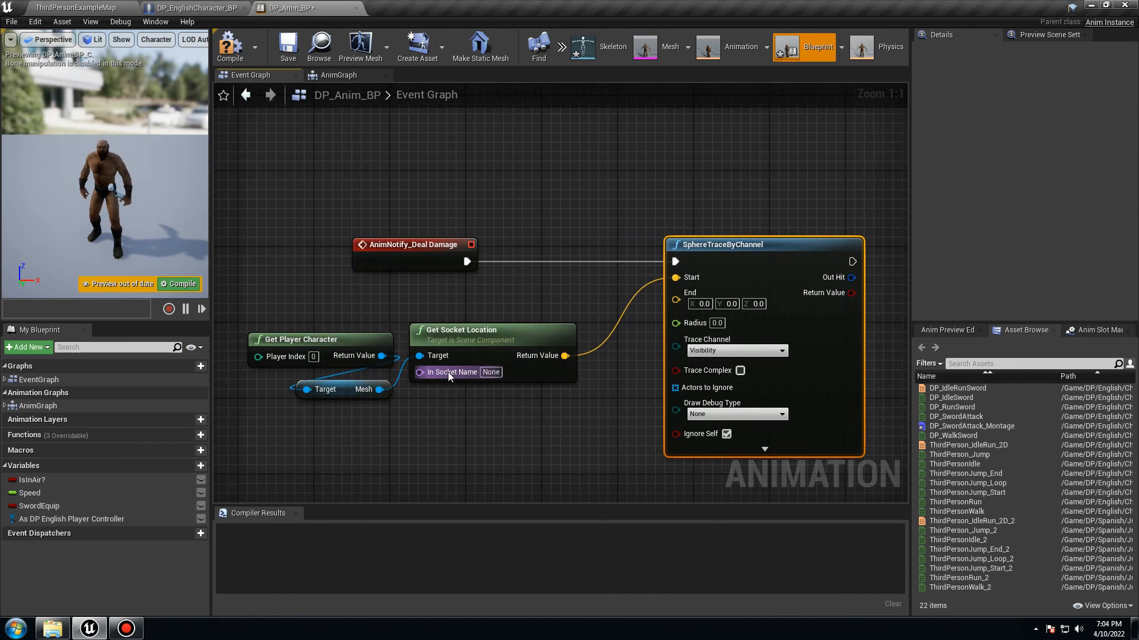
# Step: Set the In Socket Name of the Get Socket Location node to hand_r
pyautogui.click(491, 372)
pyautogui.write('han')
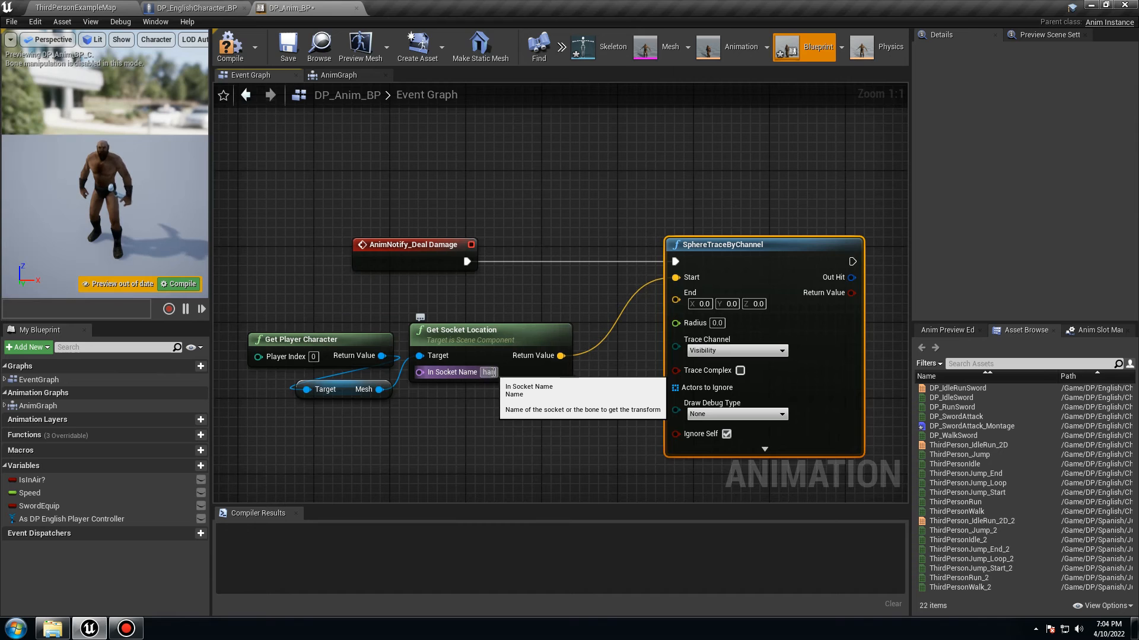
pyautogui.write('d_r')
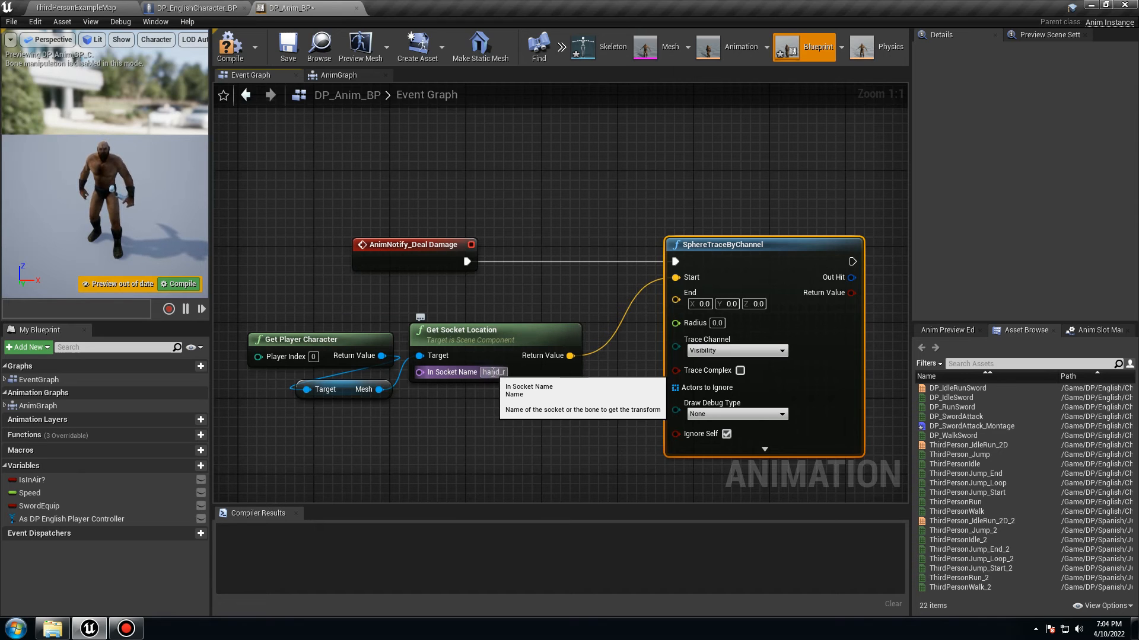
pyautogui.click(491, 414)
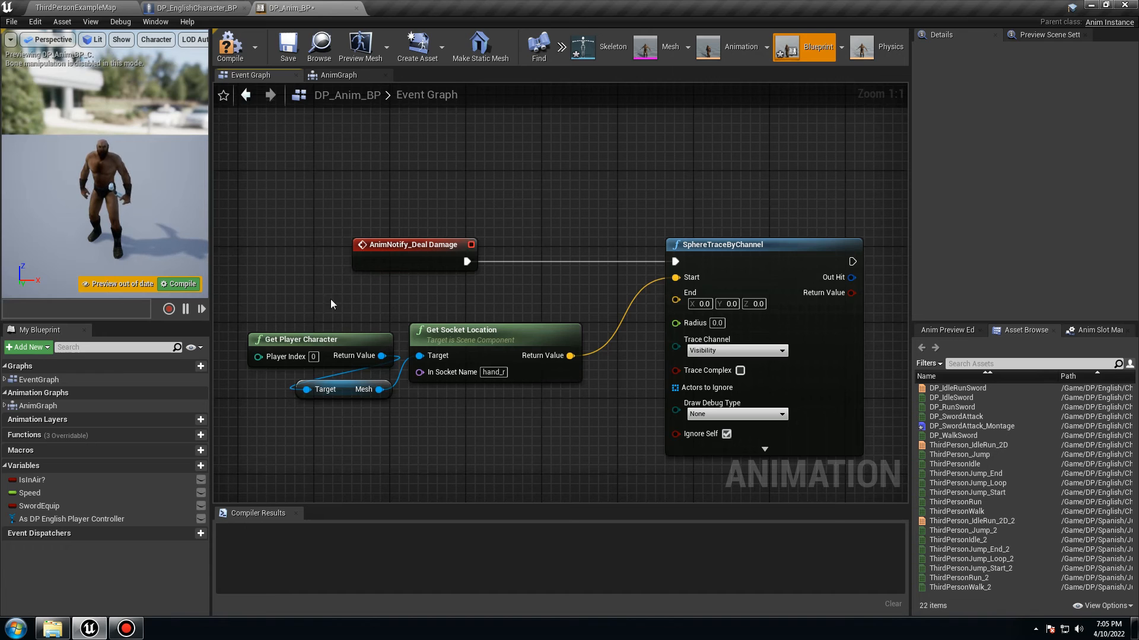
# Step: Feed the socket location into the sphere trace's End as well and set the trace's Radius to 50
pyautogui.moveTo(331, 304); pyautogui.dragTo(282, 318, button='right')
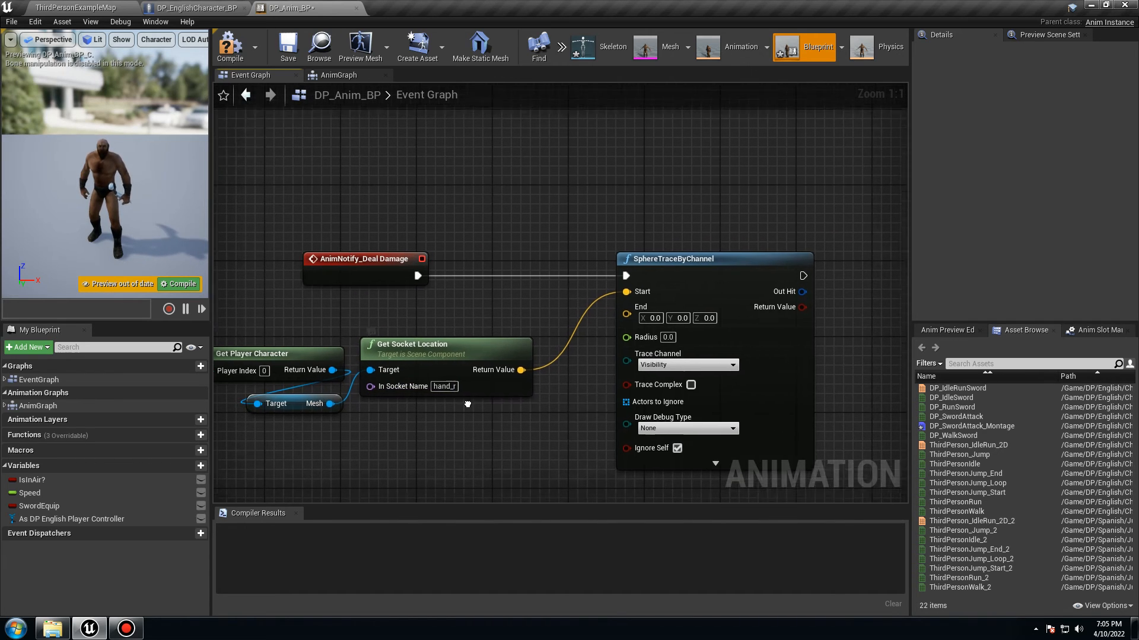
pyautogui.moveTo(467, 404); pyautogui.dragTo(429, 424, button='right')
pyautogui.moveTo(474, 390); pyautogui.dragTo(520, 440)
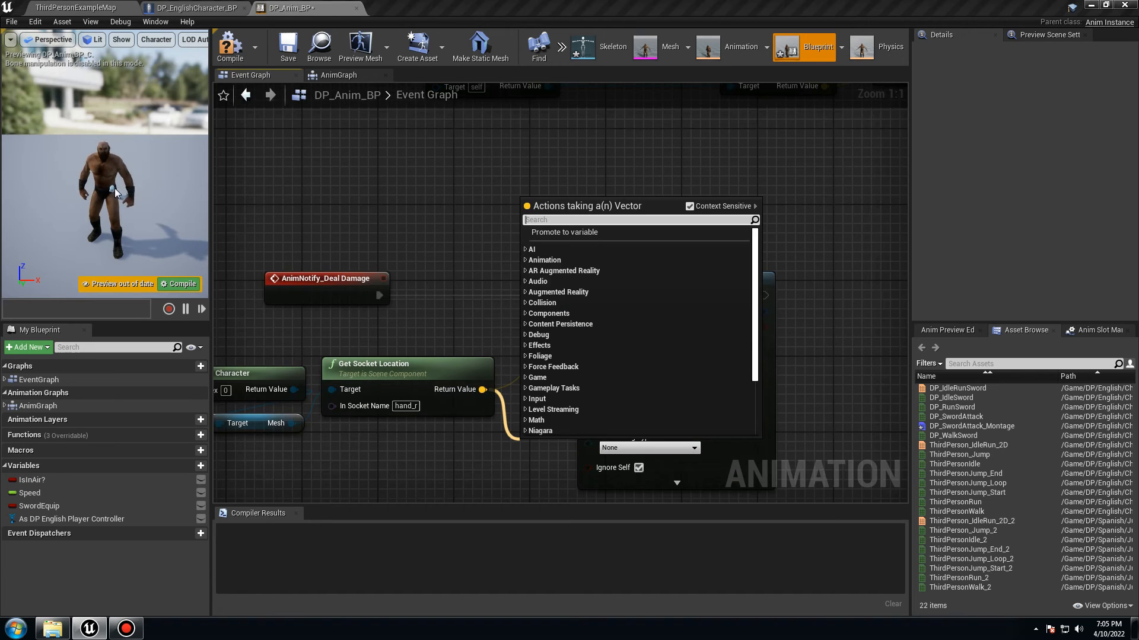
pyautogui.click(373, 416)
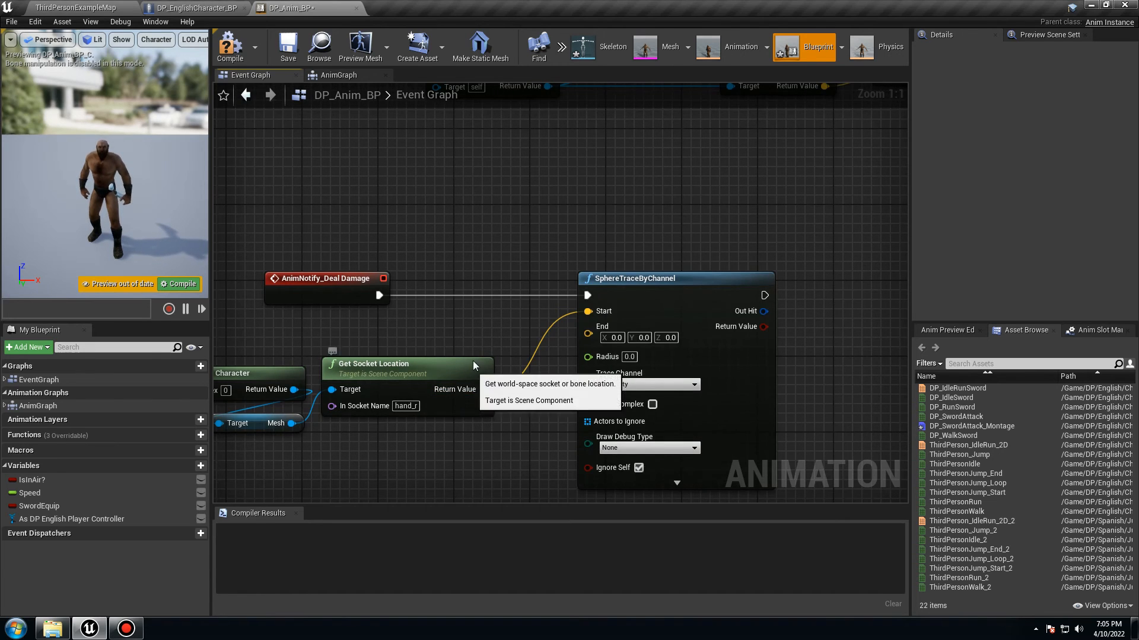
pyautogui.moveTo(492, 386); pyautogui.dragTo(492, 367)
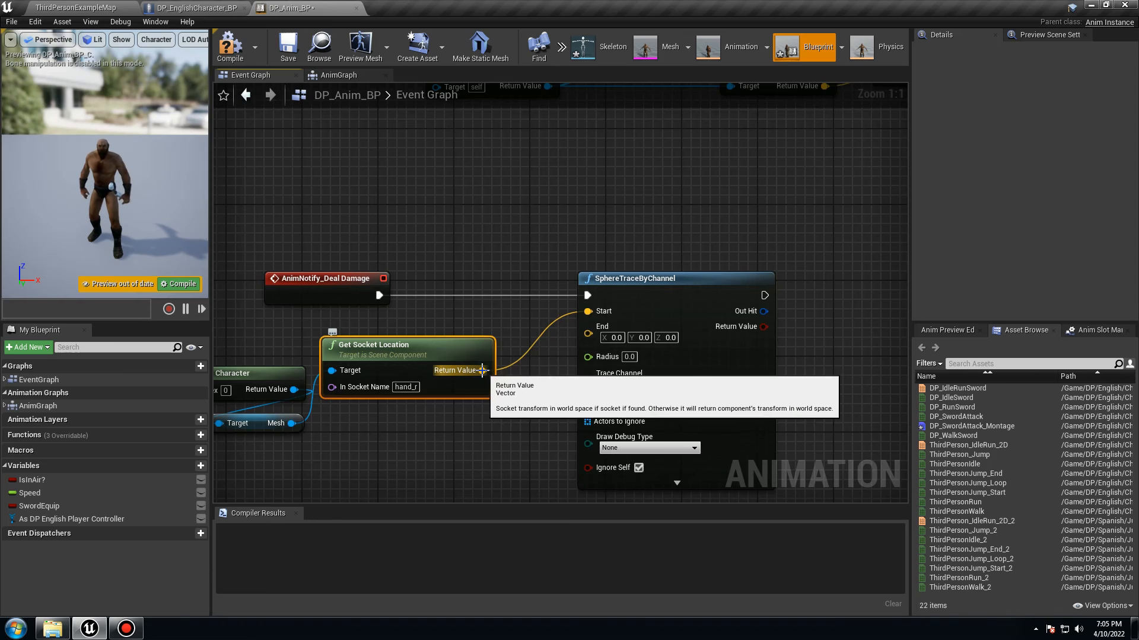
pyautogui.moveTo(482, 371); pyautogui.dragTo(589, 331)
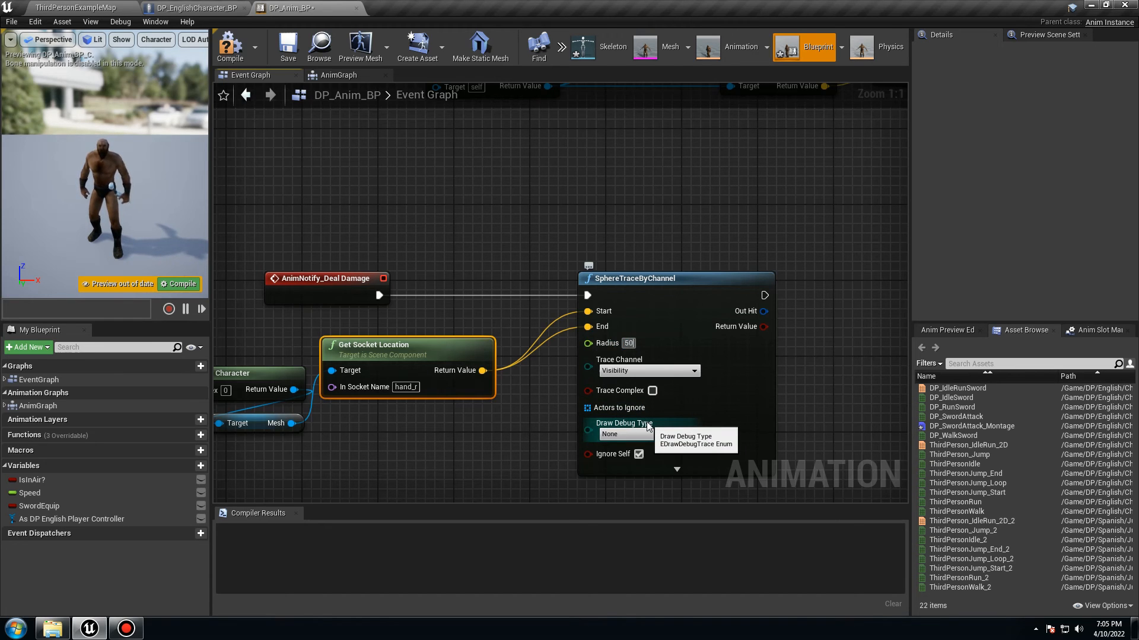
pyautogui.click(694, 215)
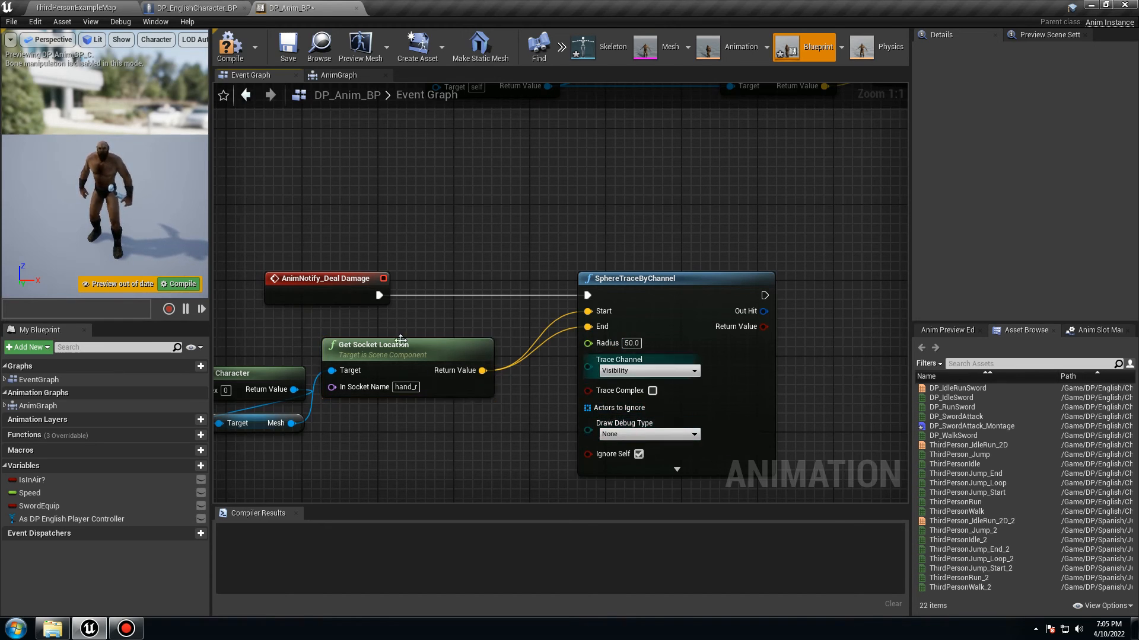
# Step: Compile and save DP_Anim_BP, and split the Out Hit struct pin of the SphereTraceByChannel node
pyautogui.click(230, 46)
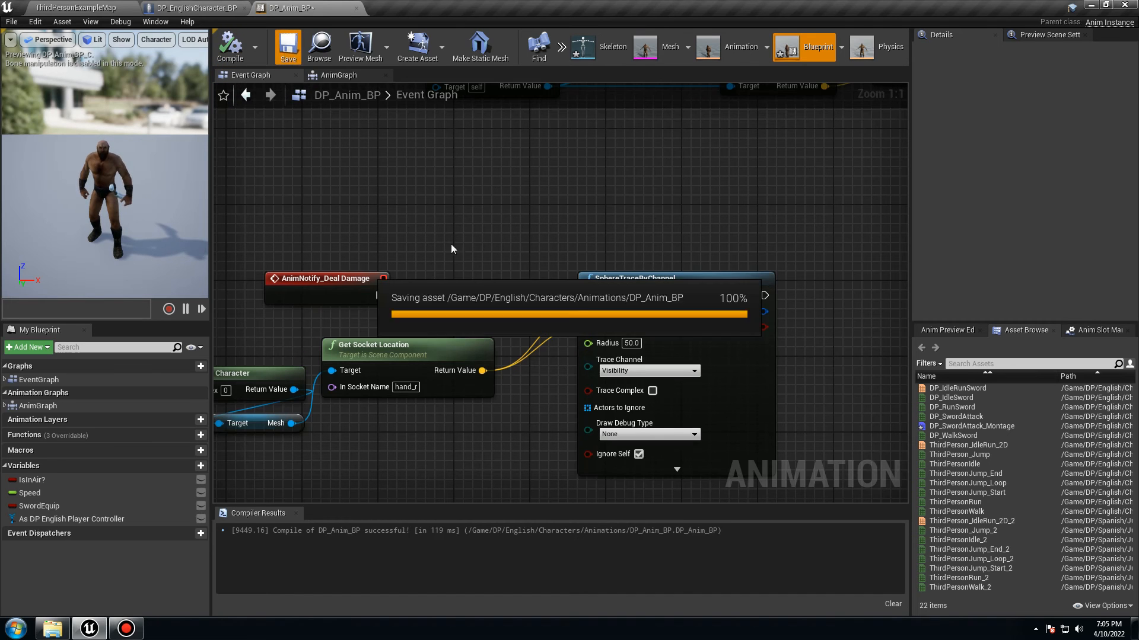
pyautogui.moveTo(450, 244); pyautogui.dragTo(325, 244, button='right')
pyautogui.rightClick(536, 296)
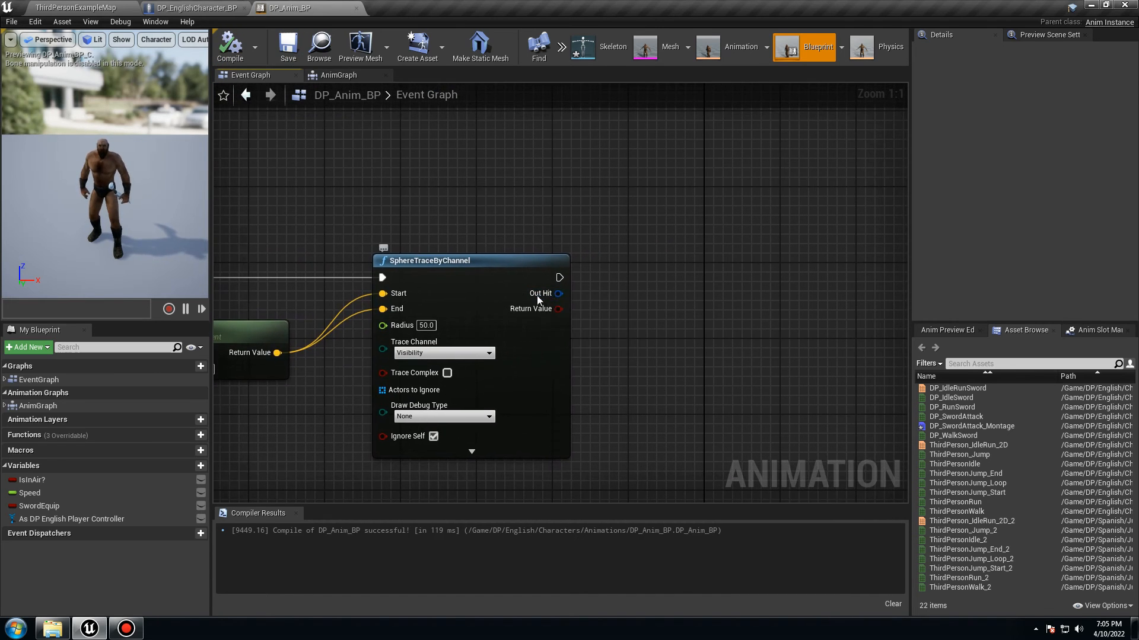
pyautogui.click(571, 324)
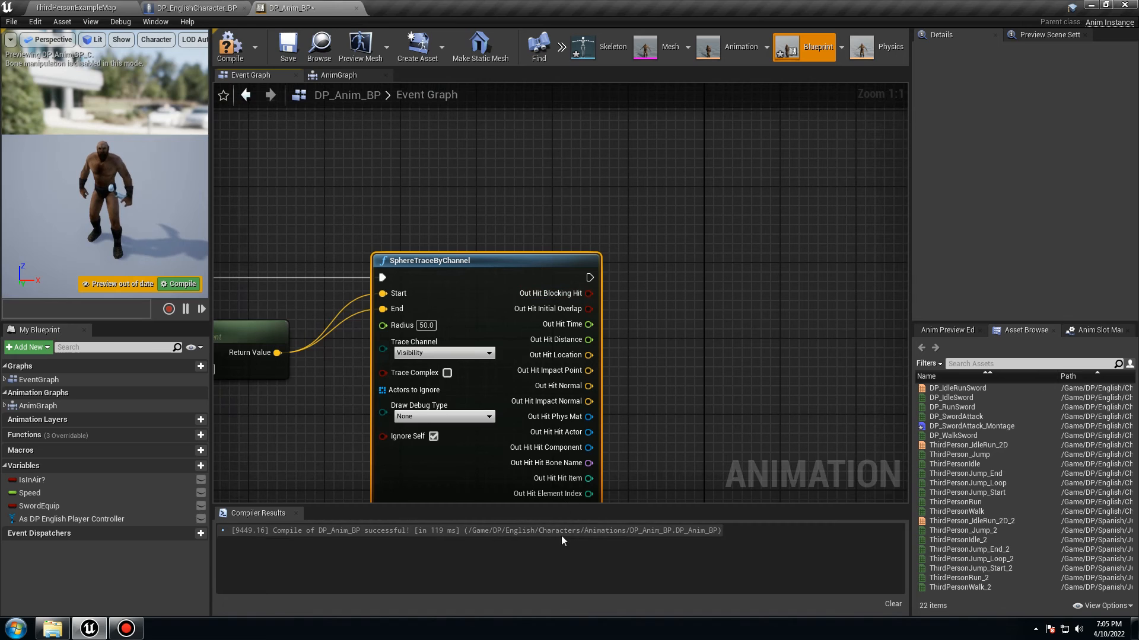
# Step: Add a Branch executed after the sphere trace with the trace's Return Value as its condition, and compile the blueprint
pyautogui.moveTo(700, 441); pyautogui.dragTo(559, 330, button='right')
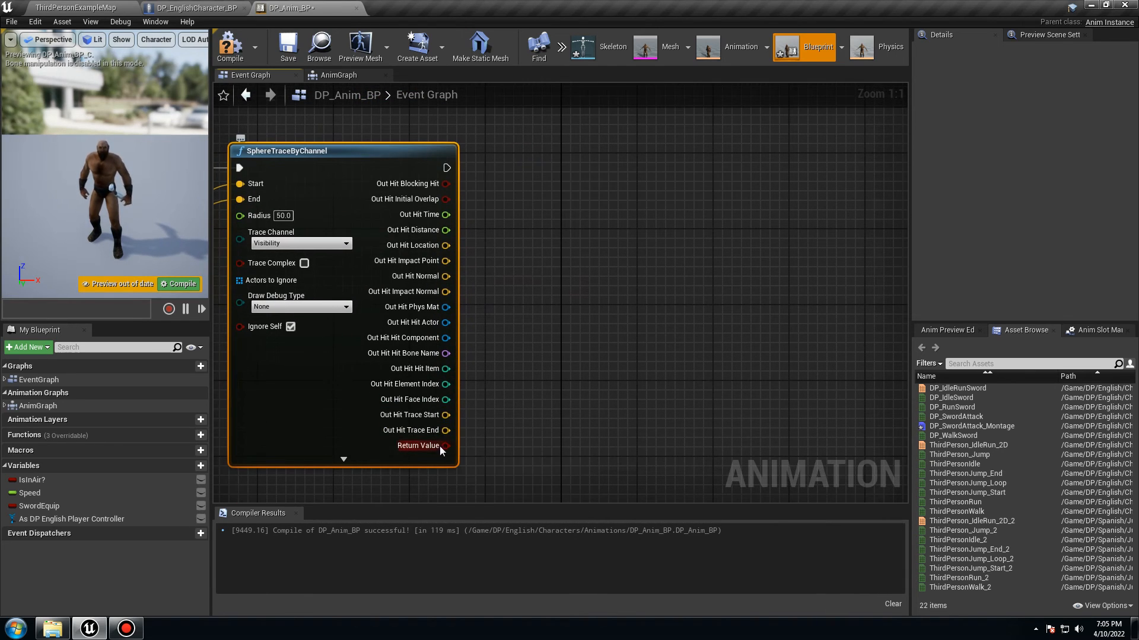
pyautogui.moveTo(443, 447); pyautogui.dragTo(540, 212)
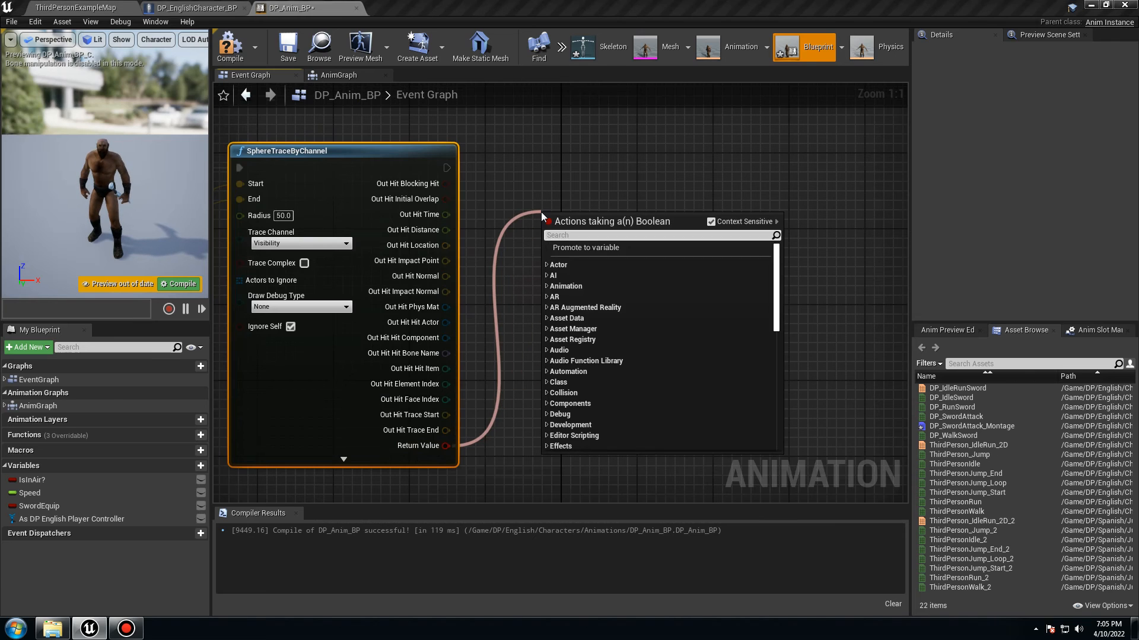
pyautogui.write('b')
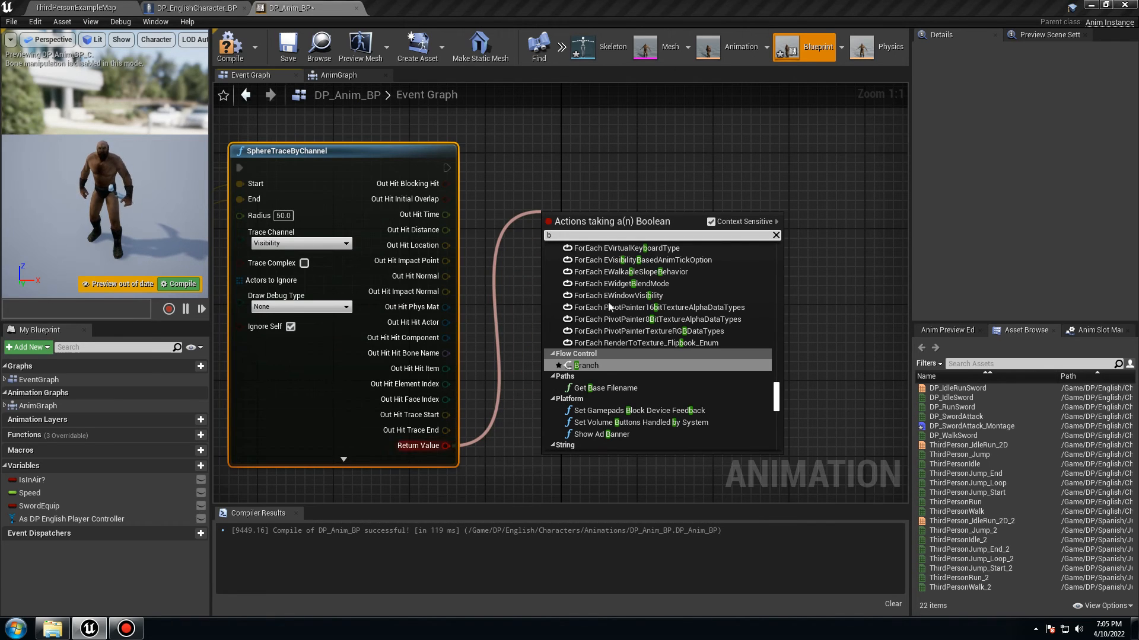
pyautogui.click(593, 366)
pyautogui.moveTo(571, 212); pyautogui.dragTo(534, 147)
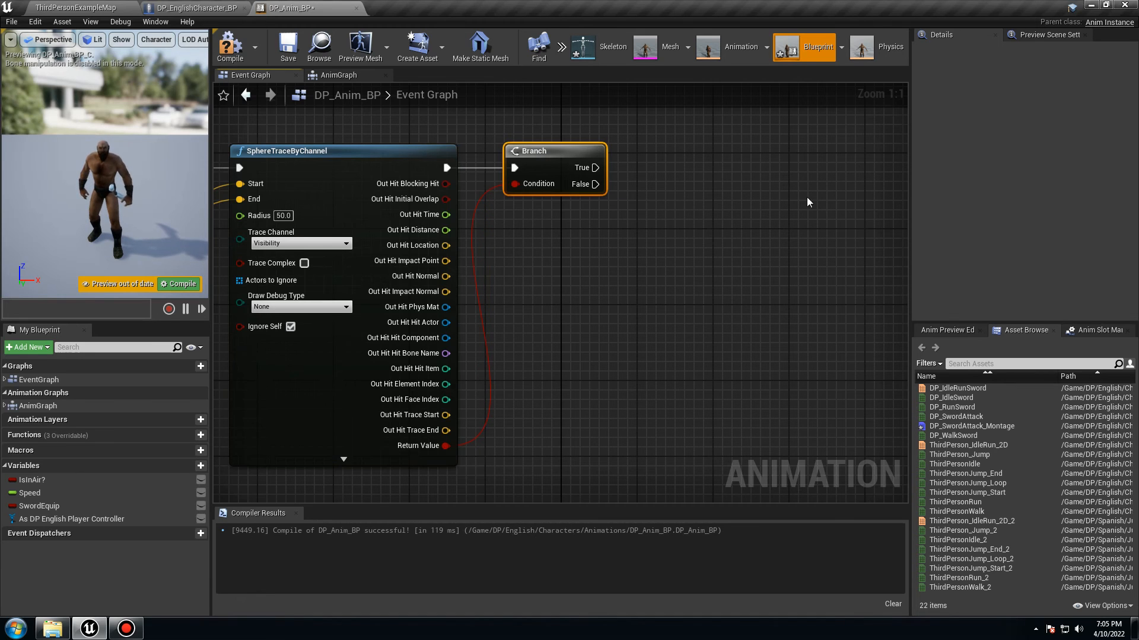
pyautogui.moveTo(655, 248); pyautogui.dragTo(547, 344, button='right')
pyautogui.click(230, 47)
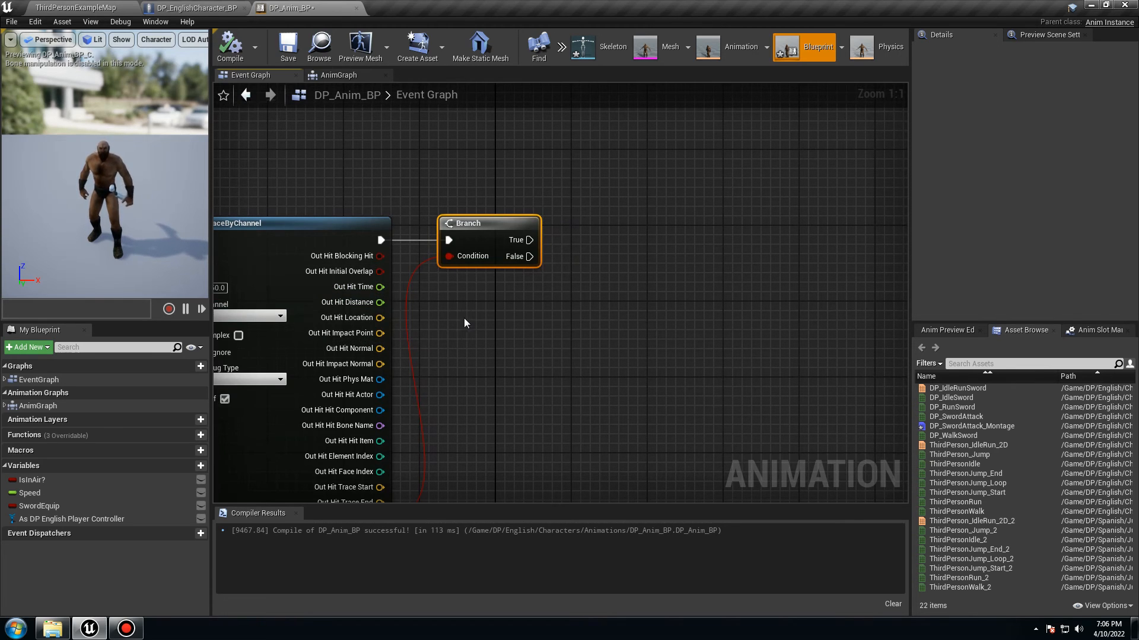
# Step: Add a Does Implement Interface node from Out Hit Hit Actor and place it below the Branch
pyautogui.moveTo(485, 320); pyautogui.dragTo(526, 283, button='right')
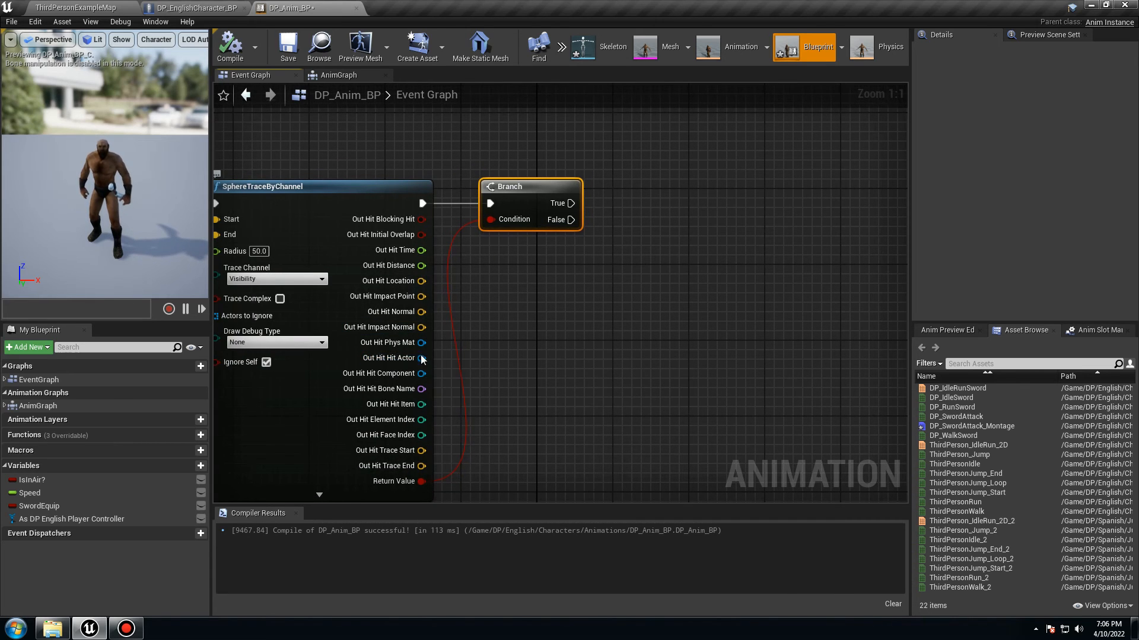
pyautogui.moveTo(421, 358); pyautogui.dragTo(617, 334)
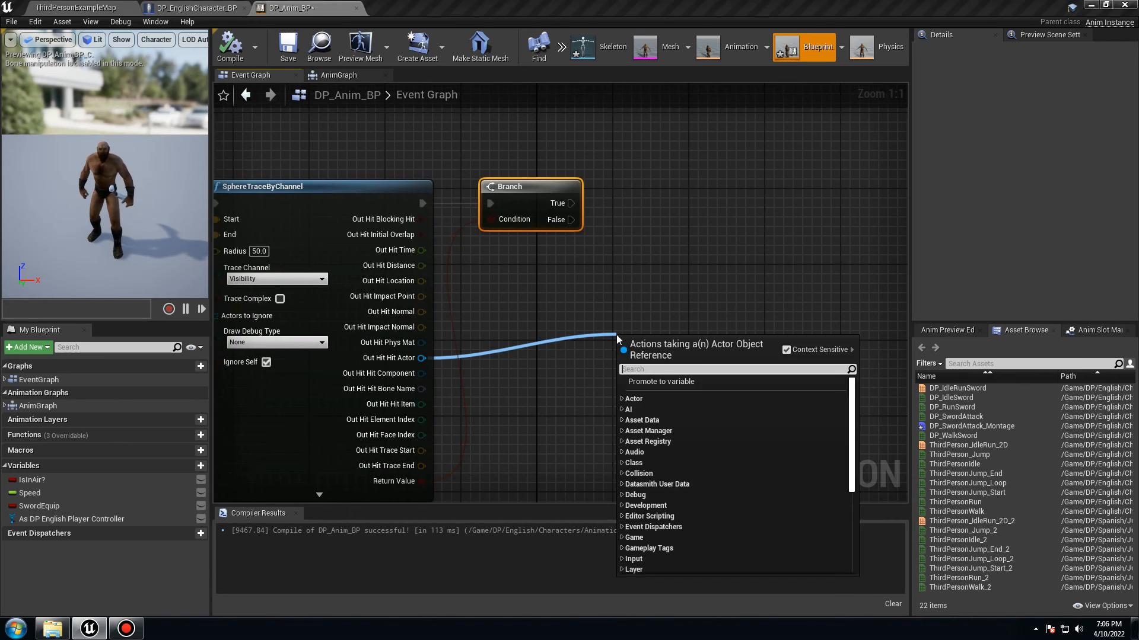
pyautogui.write('does')
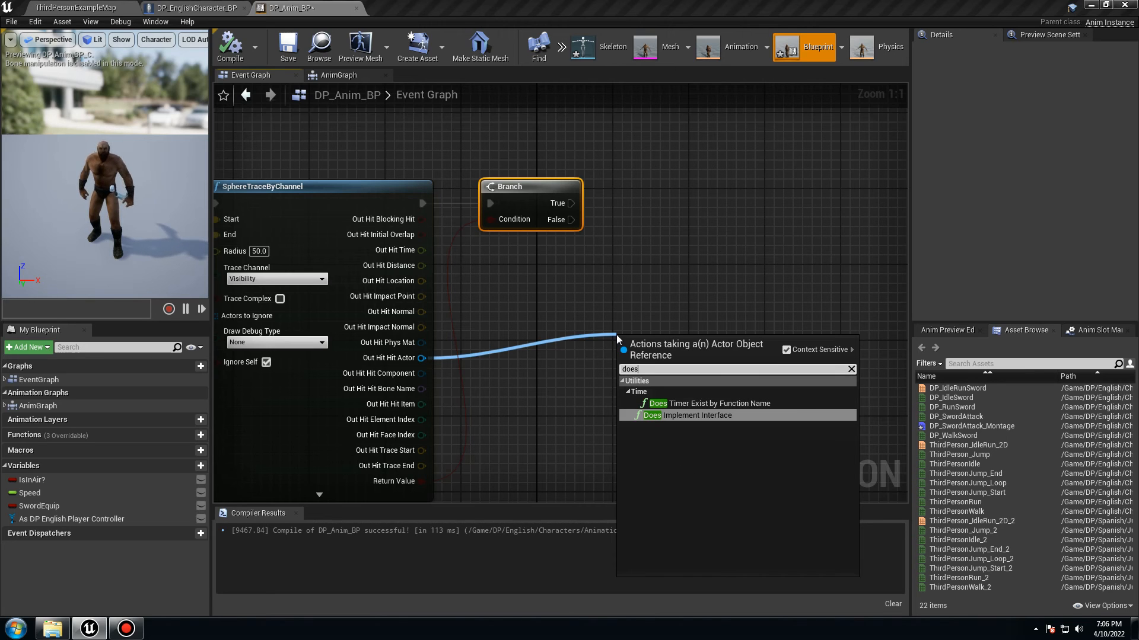
pyautogui.click(695, 414)
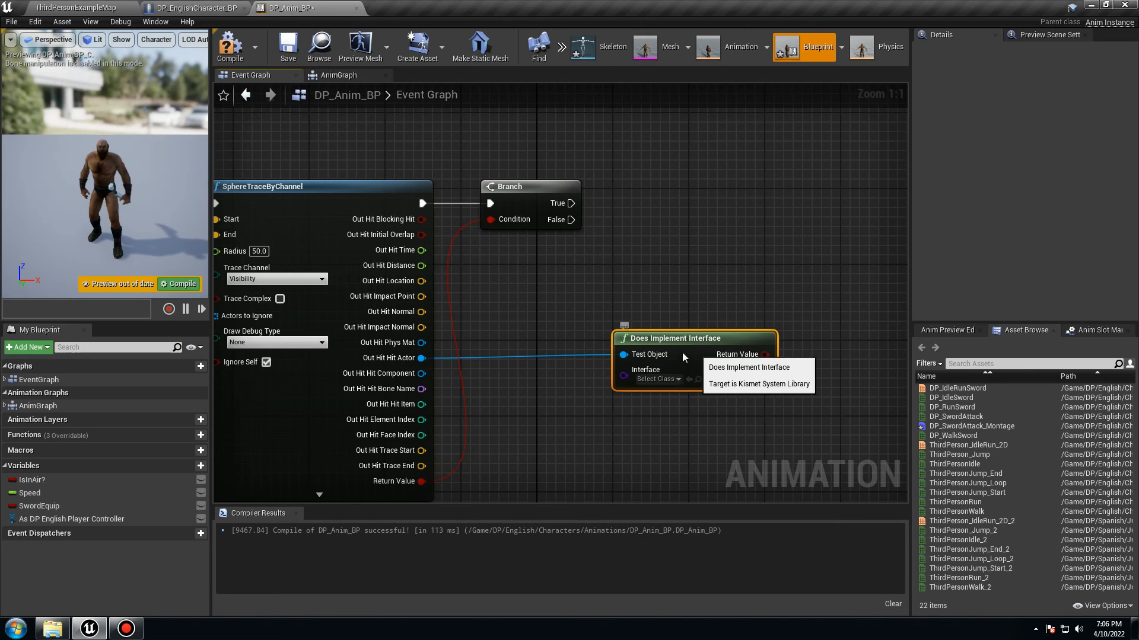
pyautogui.moveTo(682, 352); pyautogui.dragTo(579, 352)
# Step: Set the Interface class of the Does Implement Interface node to Main_Interface
pyautogui.click(568, 379)
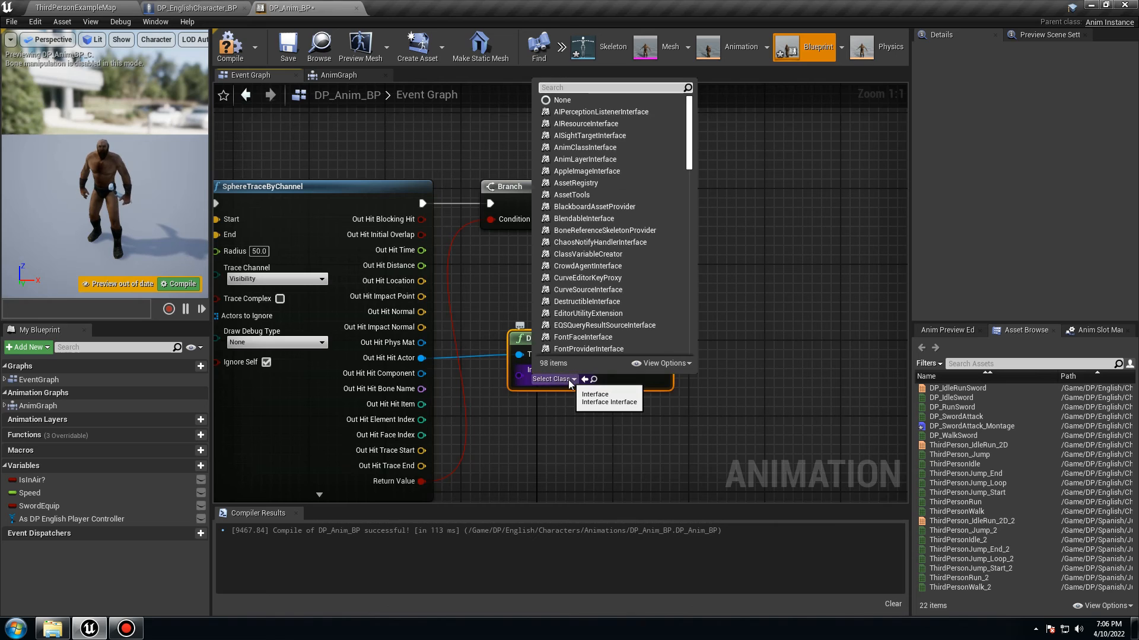
pyautogui.write('ma')
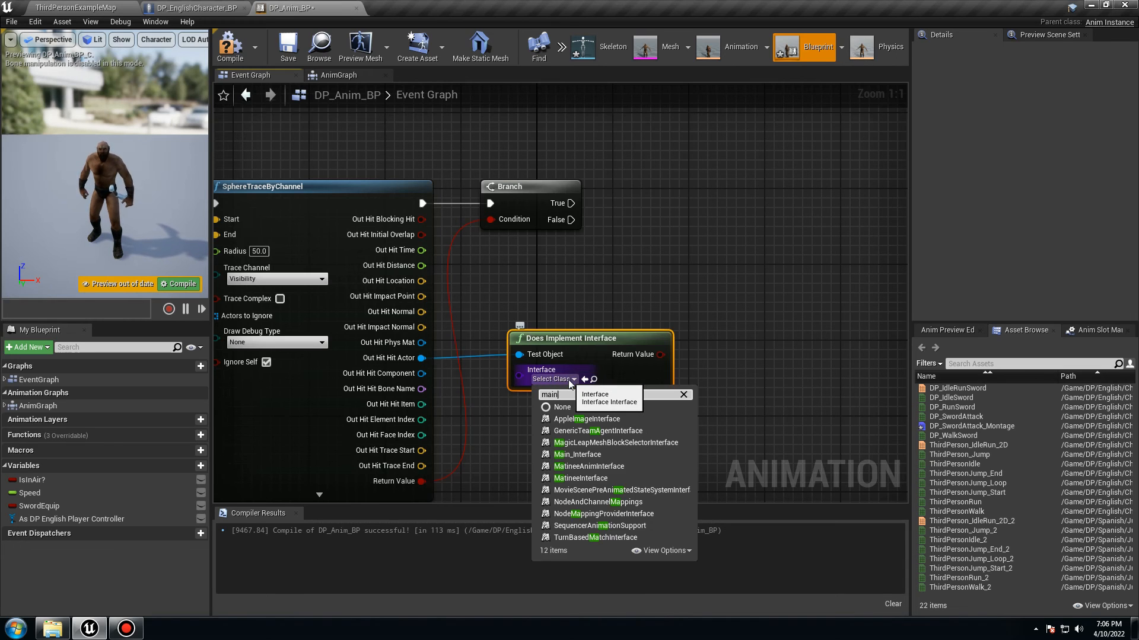
pyautogui.write('in')
pyautogui.click(584, 421)
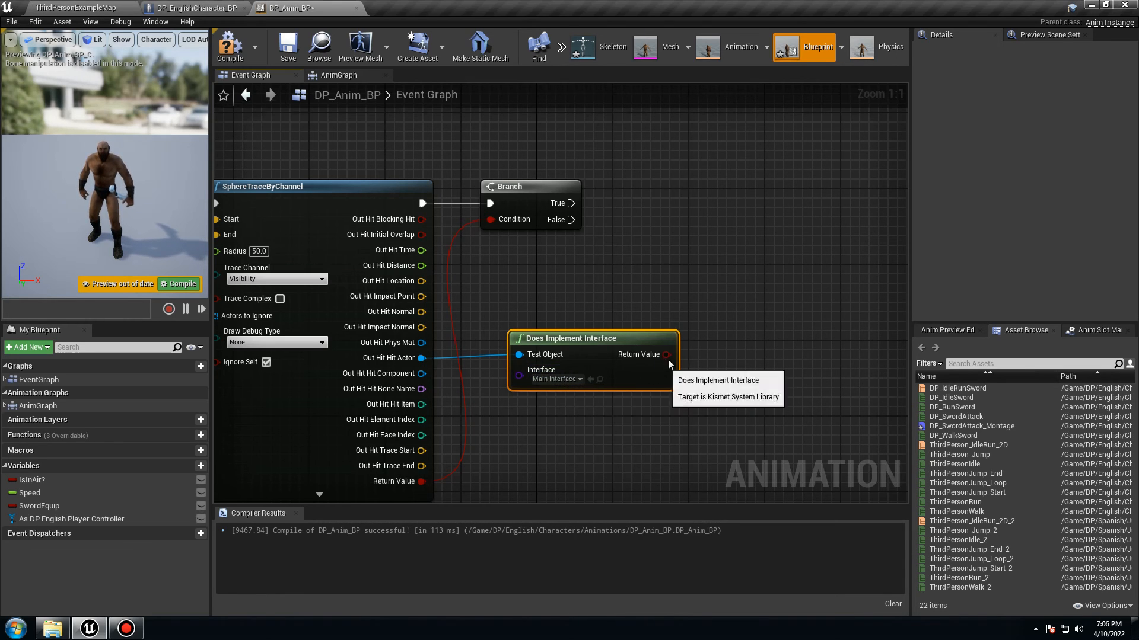
# Step: Add a second Branch on the first Branch's True output, conditioned on Does Implement Interface's Return Value, and align it in the row
pyautogui.moveTo(666, 355); pyautogui.dragTo(715, 284)
pyautogui.write('b')
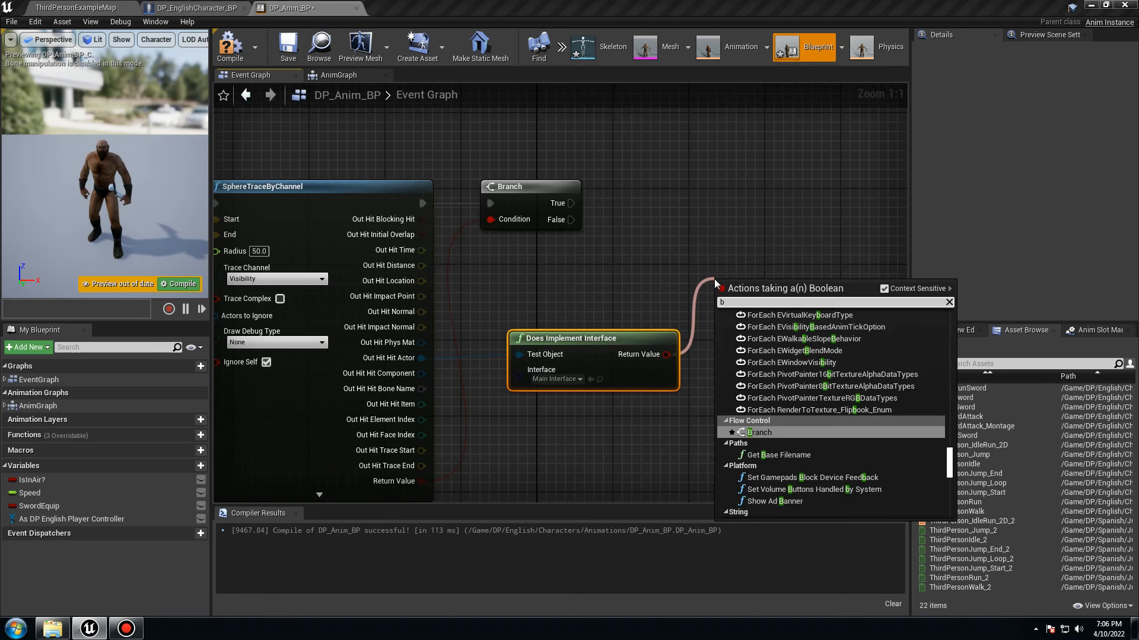
pyautogui.click(759, 432)
pyautogui.moveTo(727, 299); pyautogui.dragTo(570, 203)
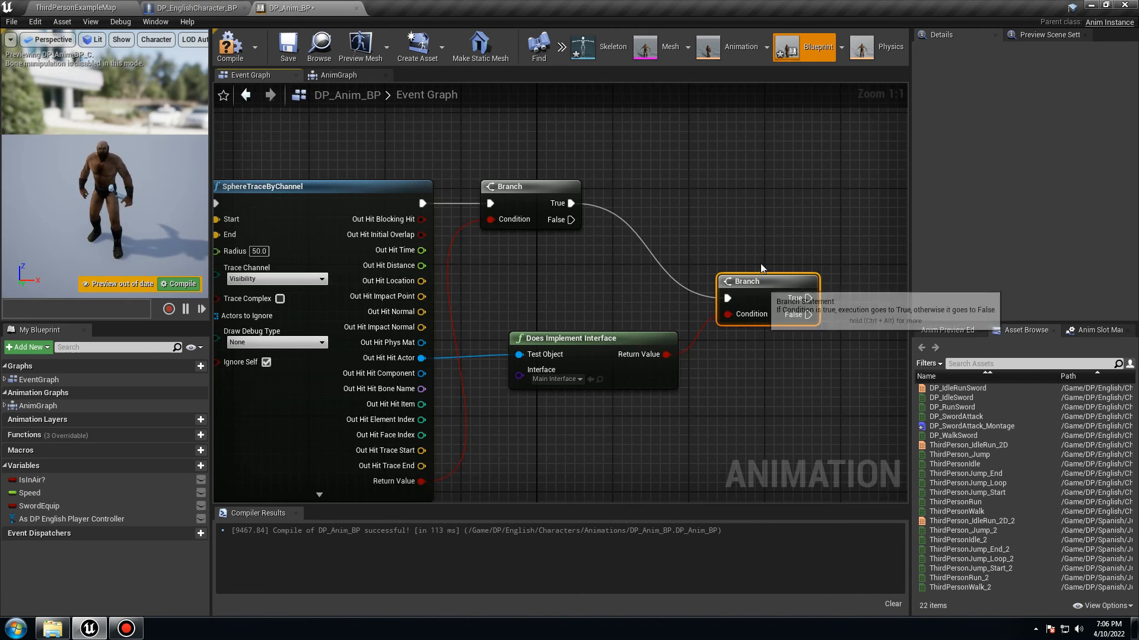
pyautogui.moveTo(762, 300); pyautogui.dragTo(747, 200)
# Step: Add a Main Interface Take Damage message targeting Out Hit Hit Actor, and execute it from the second Branch's True output
pyautogui.moveTo(724, 292); pyautogui.dragTo(720, 249, button='right')
pyautogui.moveTo(520, 343); pyautogui.dragTo(438, 376, button='right')
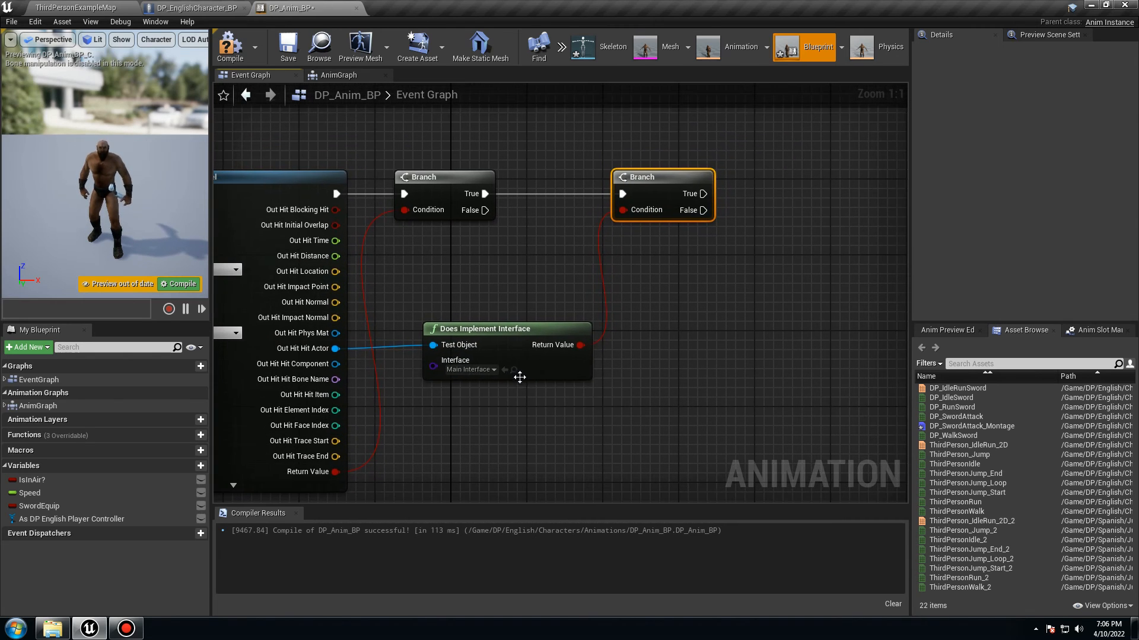
pyautogui.moveTo(680, 264); pyautogui.dragTo(622, 291, button='right')
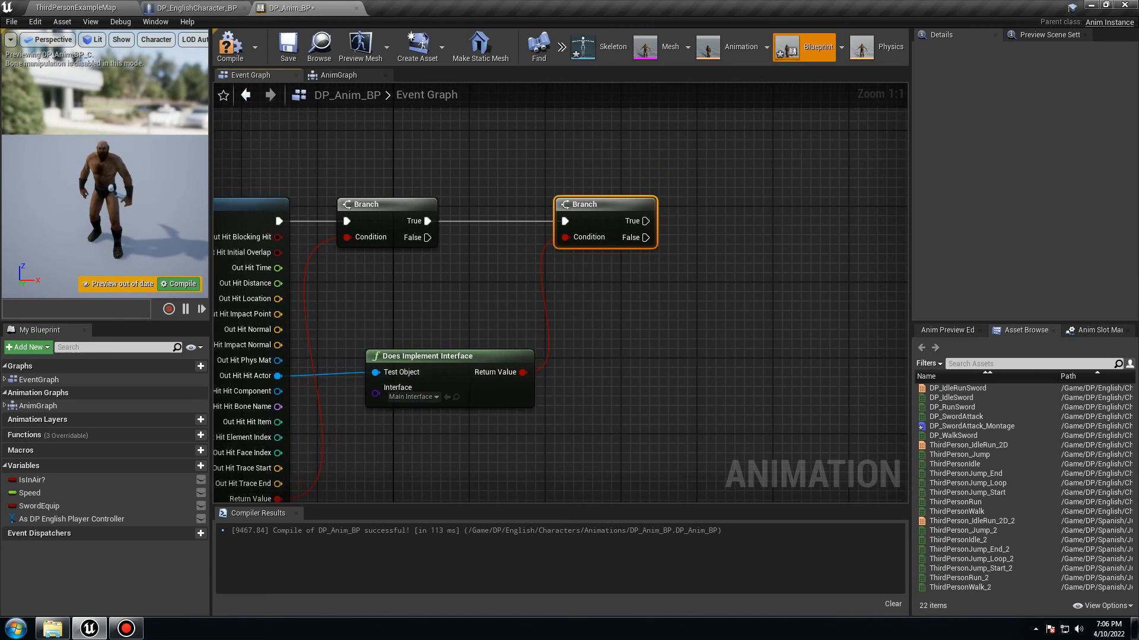
pyautogui.moveTo(278, 376); pyautogui.dragTo(309, 326, button='right')
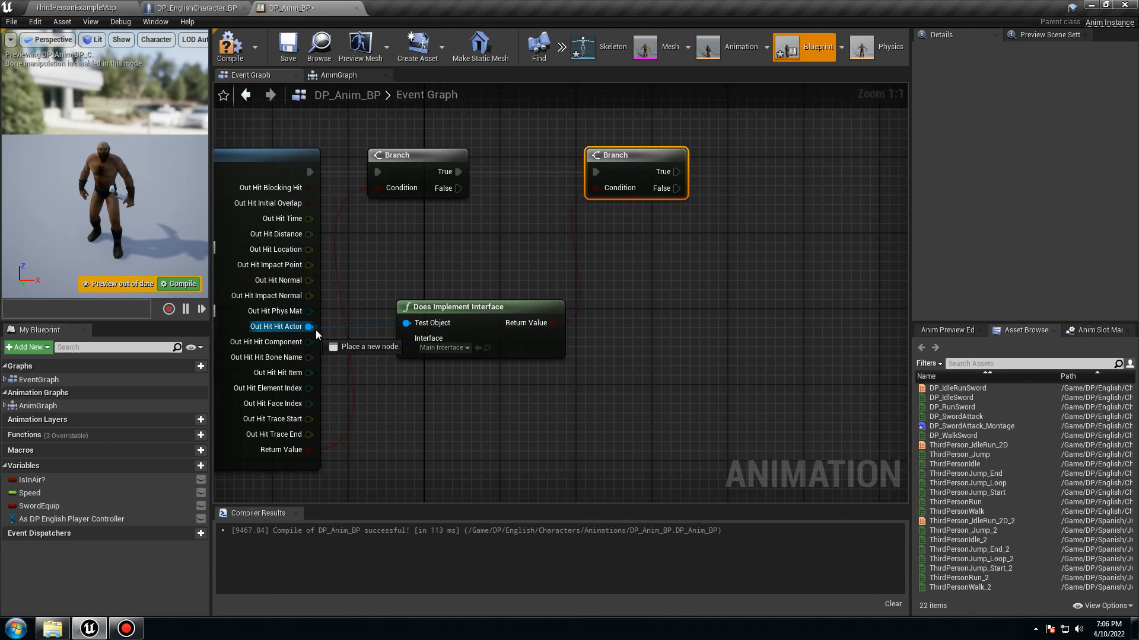
pyautogui.moveTo(315, 330); pyautogui.dragTo(766, 314)
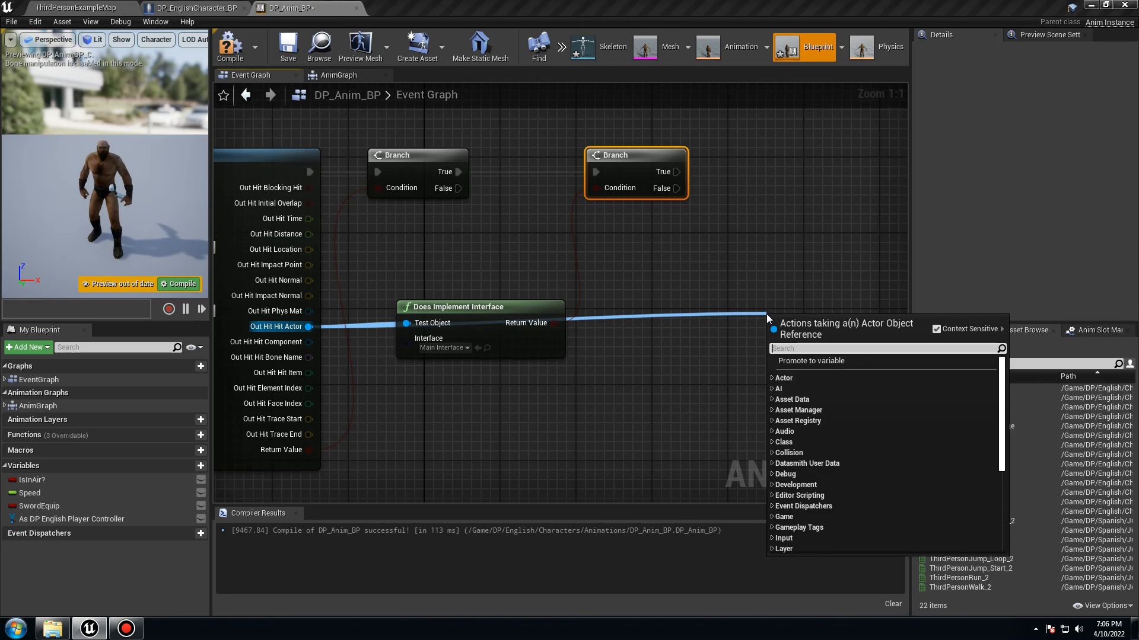
pyautogui.write('mai')
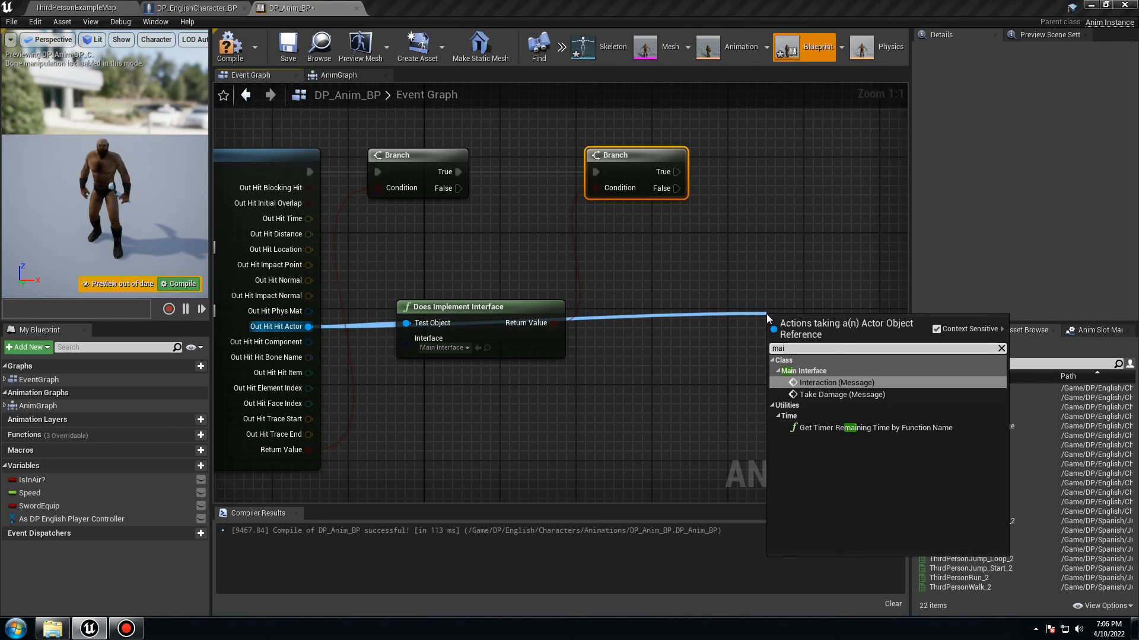
pyautogui.click(814, 396)
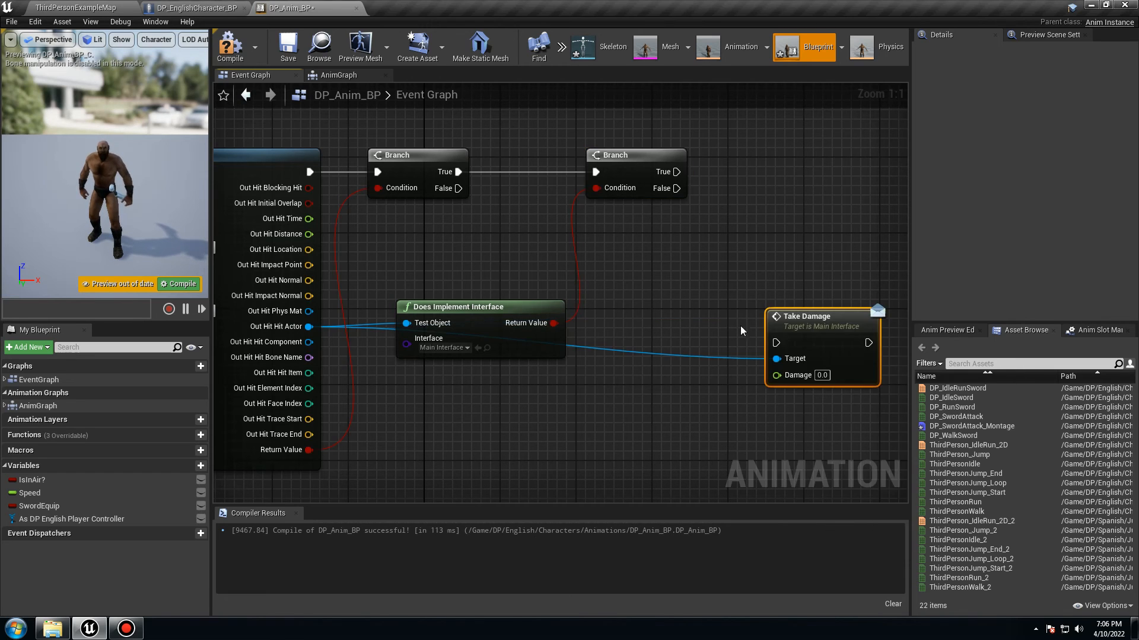
pyautogui.moveTo(740, 326); pyautogui.dragTo(582, 358, button='right')
pyautogui.moveTo(650, 353); pyautogui.dragTo(628, 186)
pyautogui.moveTo(511, 205); pyautogui.dragTo(591, 205)
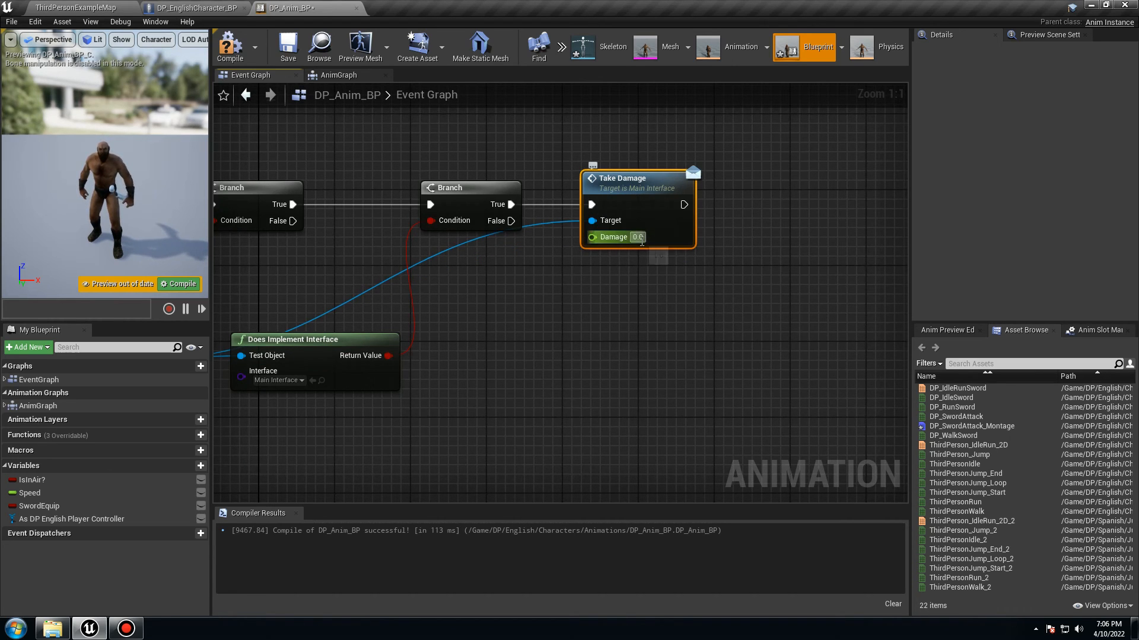
# Step: Set the Take Damage node's Damage to 0.5, then compile and save DP_Anim_BP
pyautogui.moveTo(622, 266); pyautogui.dragTo(654, 331, button='right')
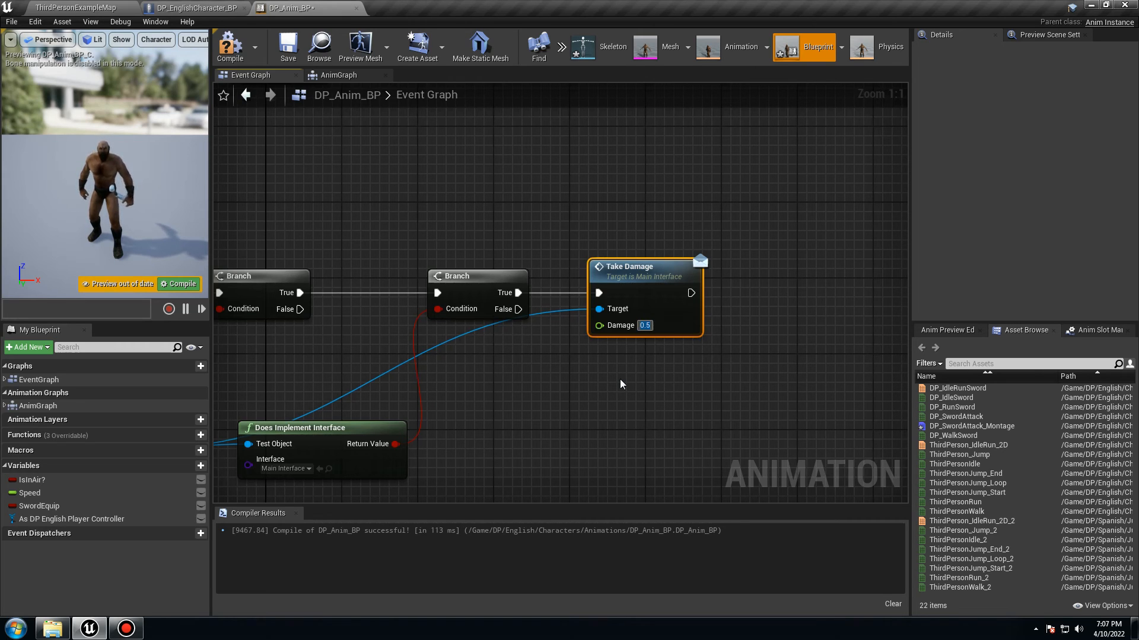
pyautogui.click(229, 48)
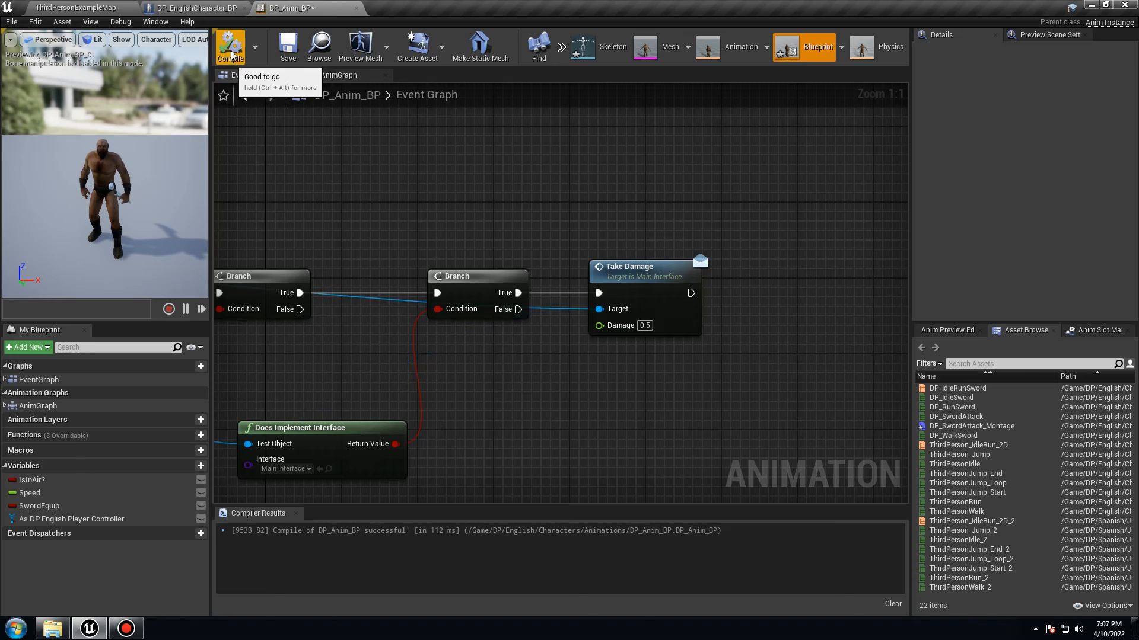
pyautogui.click(290, 46)
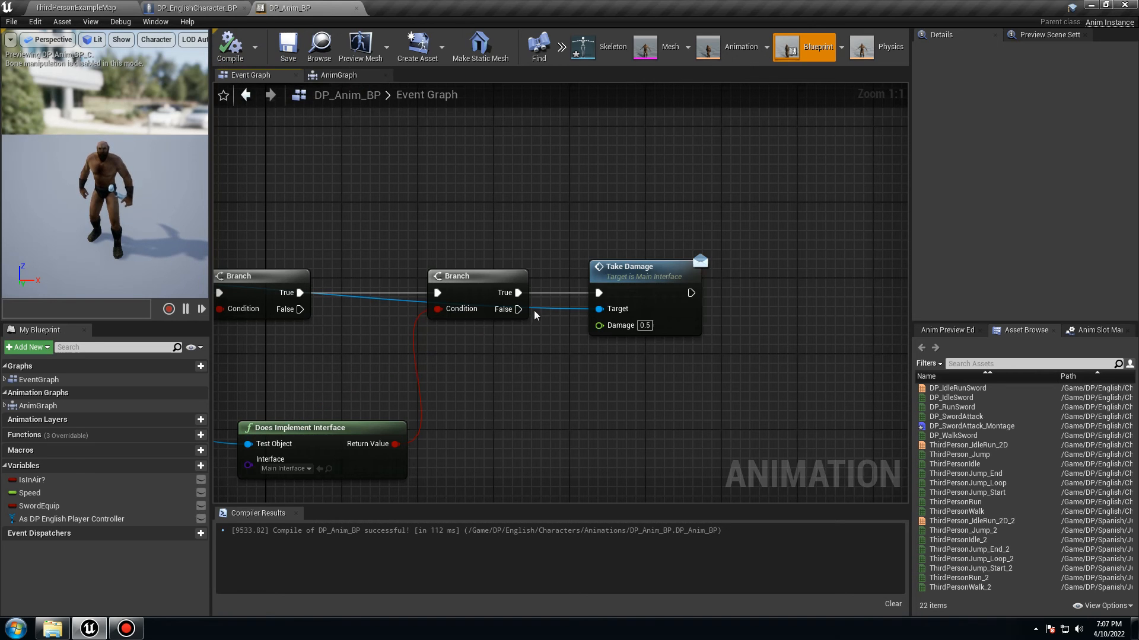
pyautogui.moveTo(461, 416); pyautogui.dragTo(802, 383, button='right')
pyautogui.moveTo(388, 250); pyautogui.dragTo(699, 285, button='right')
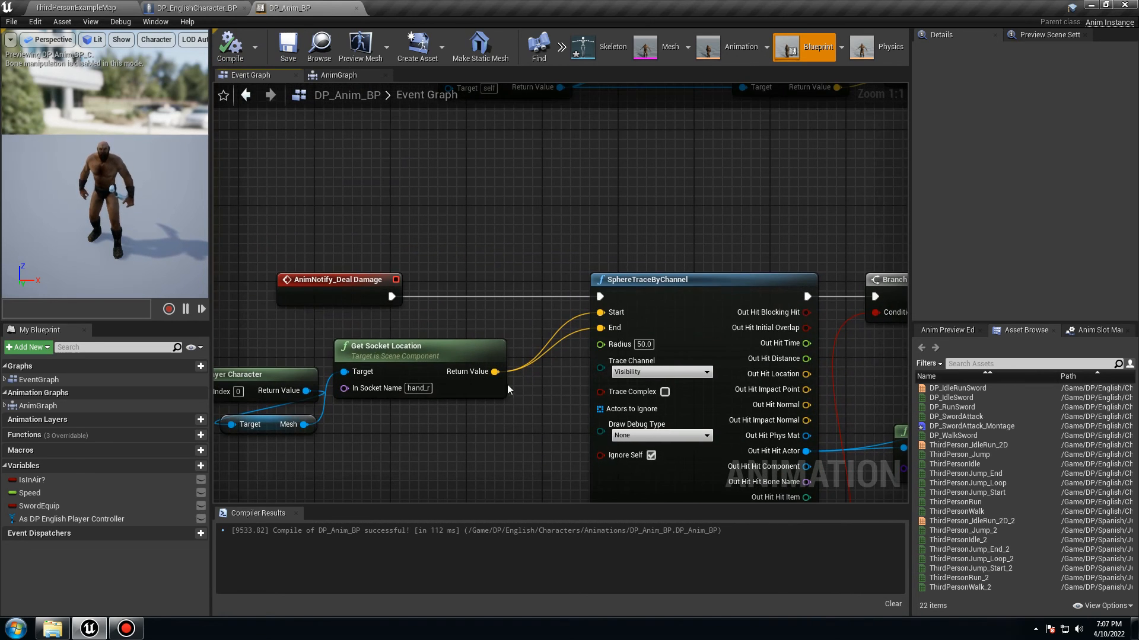
pyautogui.moveTo(573, 398); pyautogui.dragTo(326, 355, button='right')
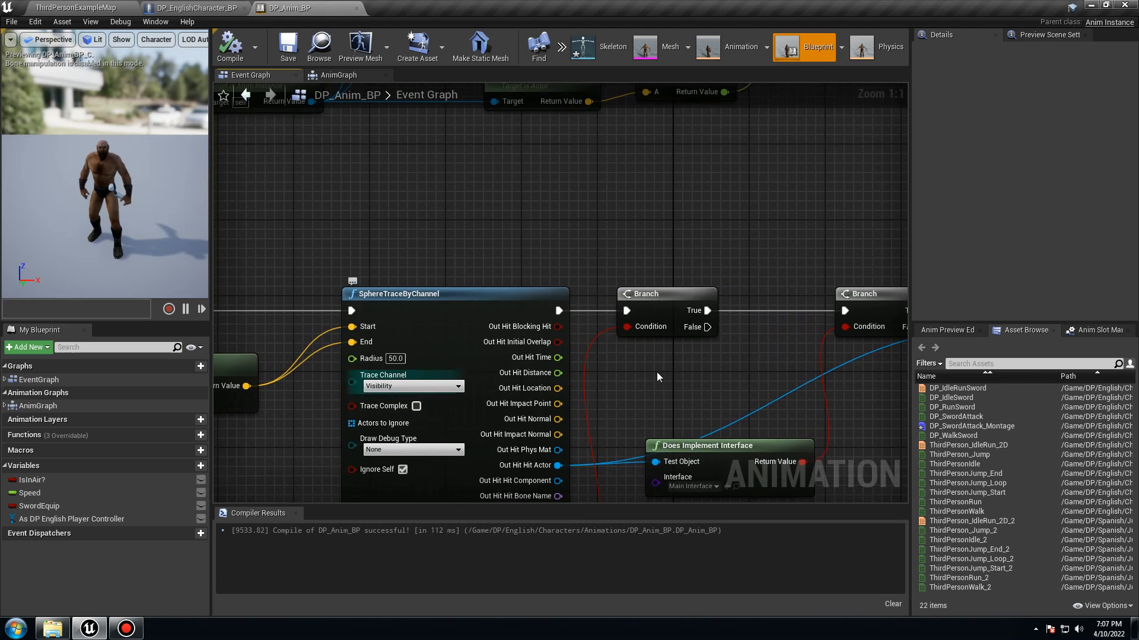
pyautogui.moveTo(656, 372); pyautogui.dragTo(401, 393, button='right')
pyautogui.moveTo(642, 415); pyautogui.dragTo(688, 311, button='right')
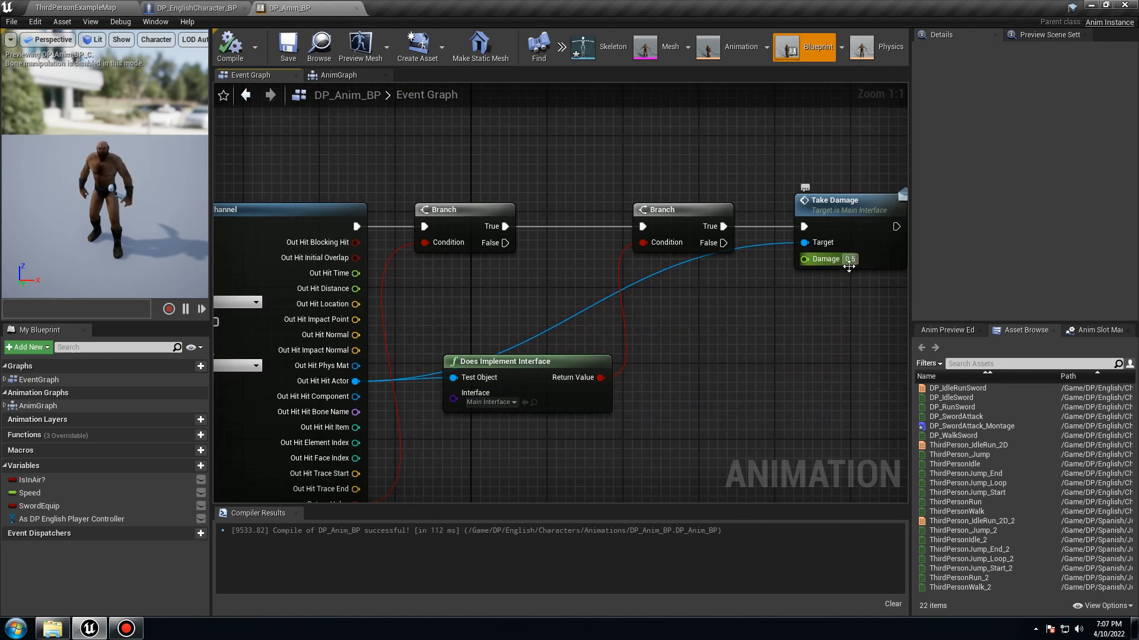
pyautogui.moveTo(485, 165); pyautogui.dragTo(769, 224, button='right')
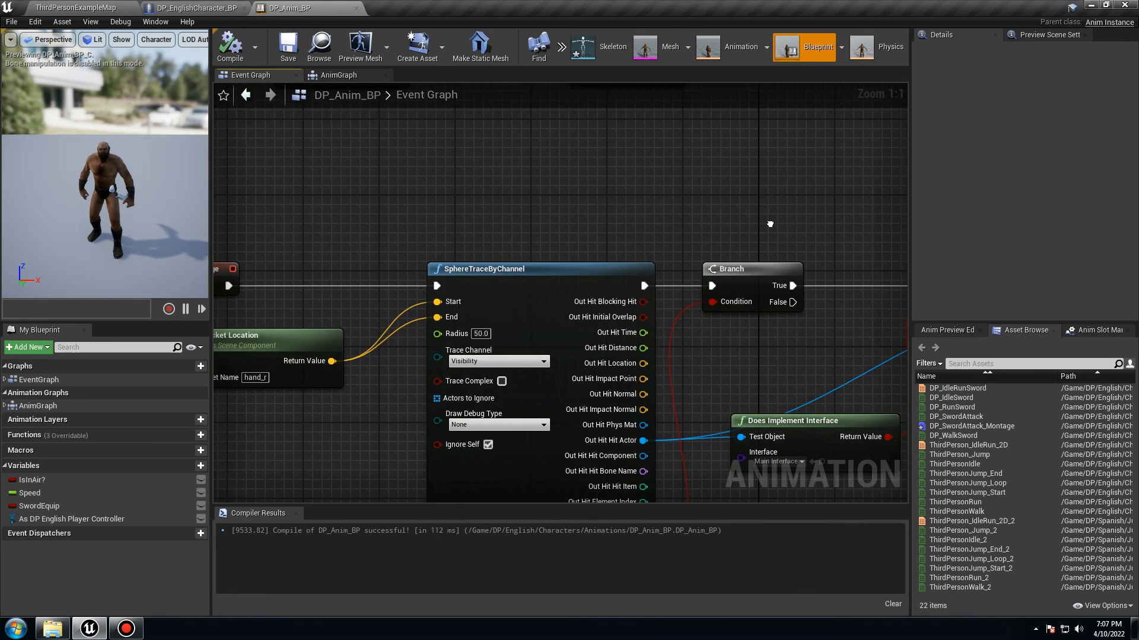
pyautogui.click(288, 47)
# Step: Play the ThirdPersonExampleMap level, pick up the sword and swing it near the enemy, and end the play session
pyautogui.click(75, 7)
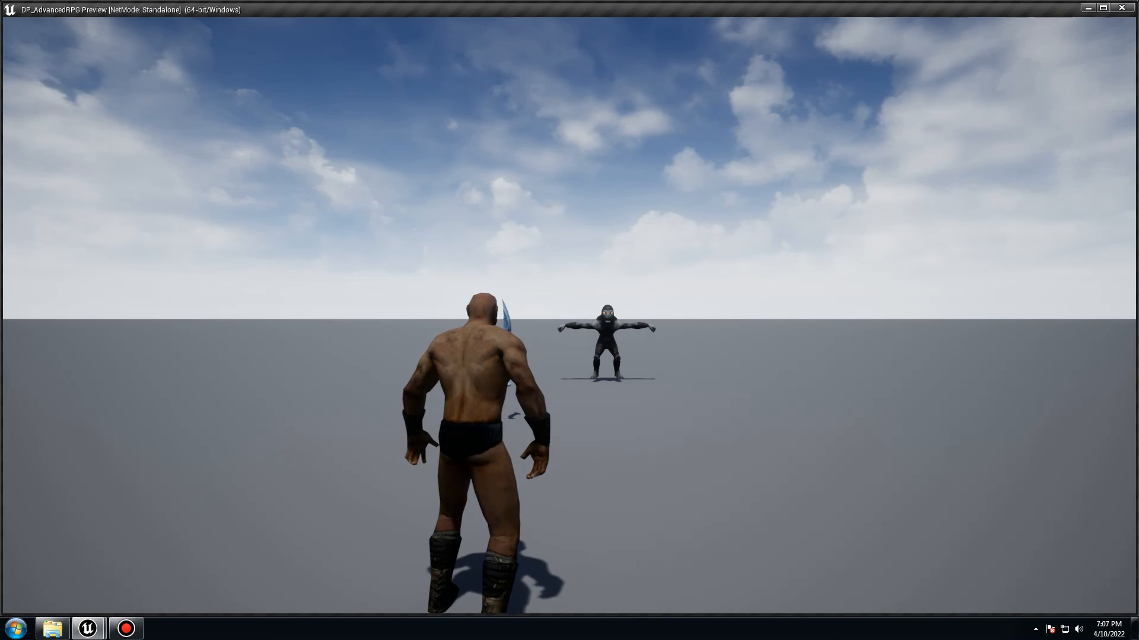
pyautogui.press('d')
pyautogui.press('w')
pyautogui.press('a')
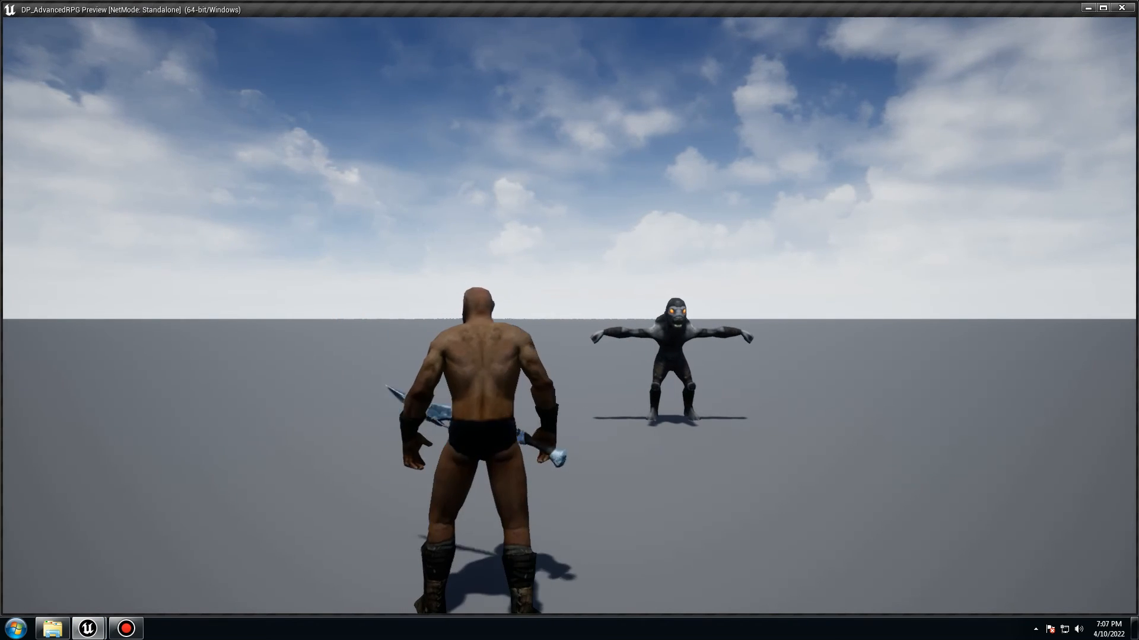
pyautogui.click(569, 316)
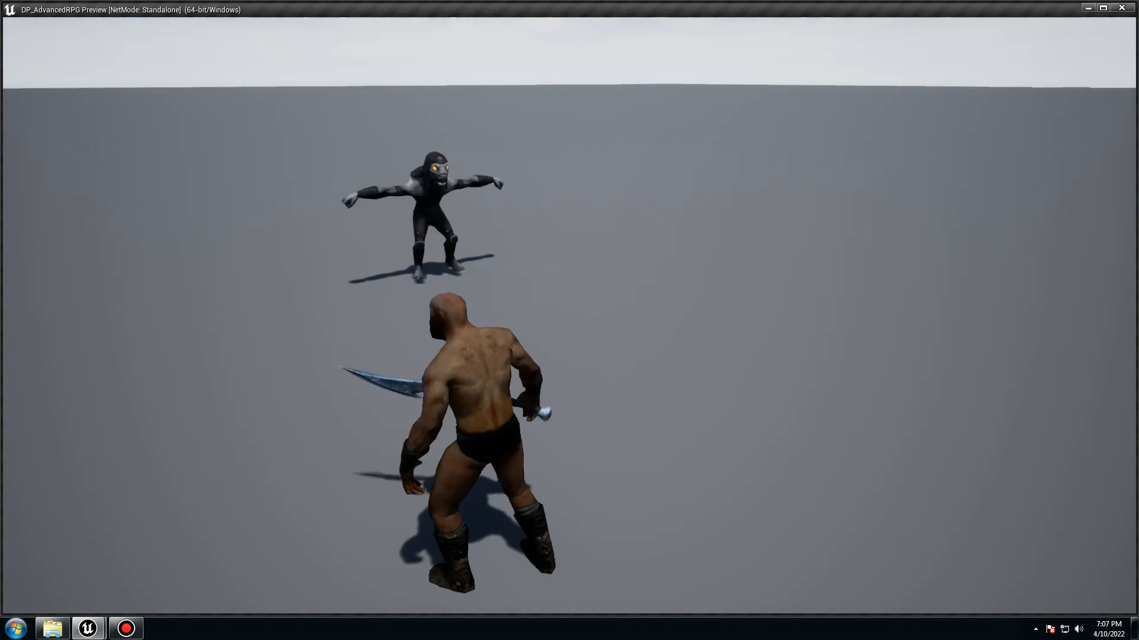
pyautogui.click(569, 316)
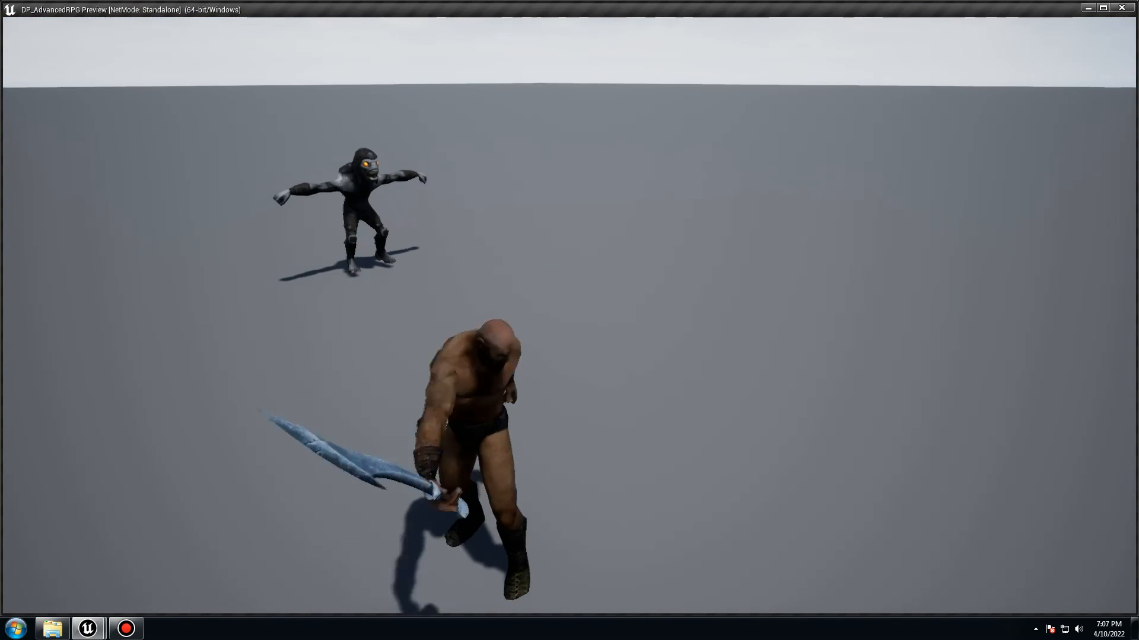
pyautogui.press('Escape')
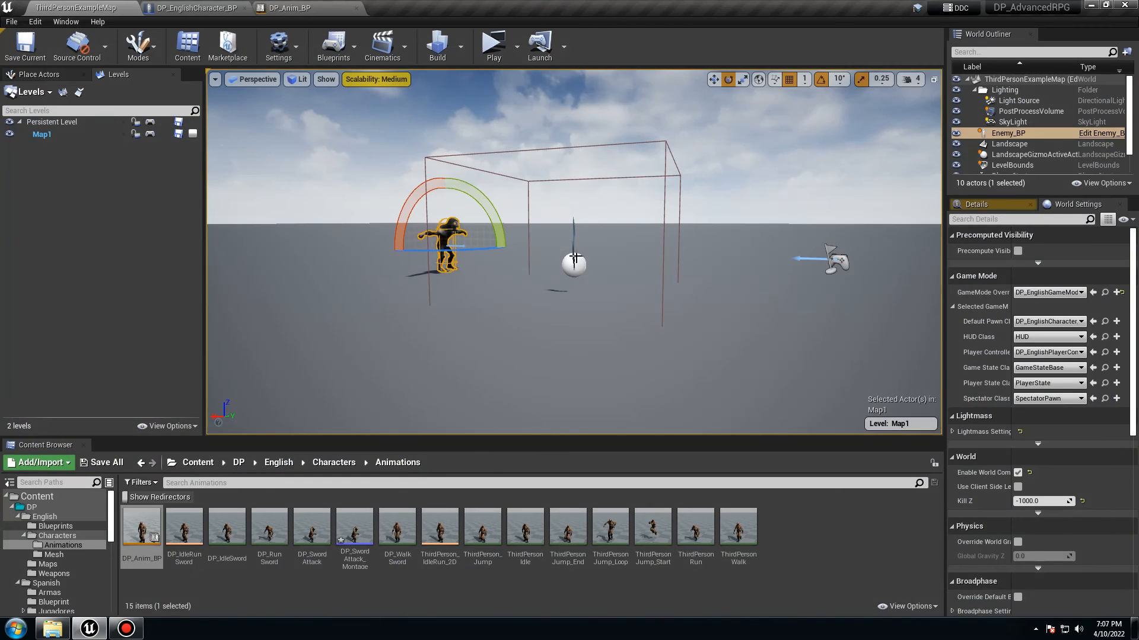
# Step: Set the SphereTraceByChannel node's Draw Debug Type to For Duration in DP_Anim_BP, and compile and save the blueprint
pyautogui.click(198, 7)
pyautogui.click(274, 6)
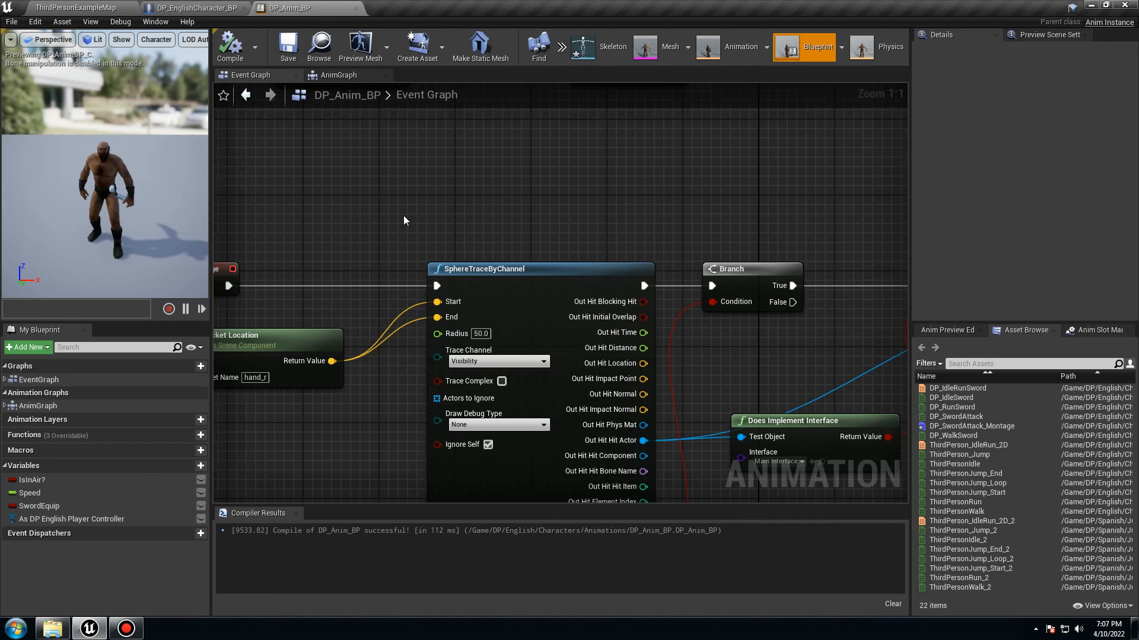
pyautogui.moveTo(404, 220); pyautogui.dragTo(496, 138, button='right')
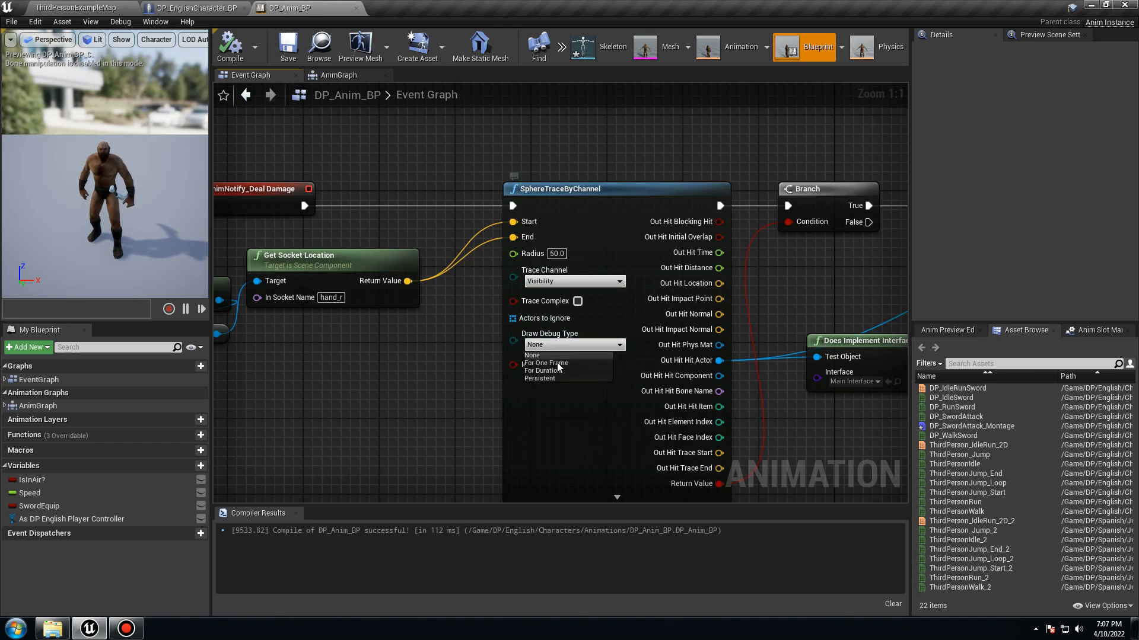
pyautogui.click(543, 370)
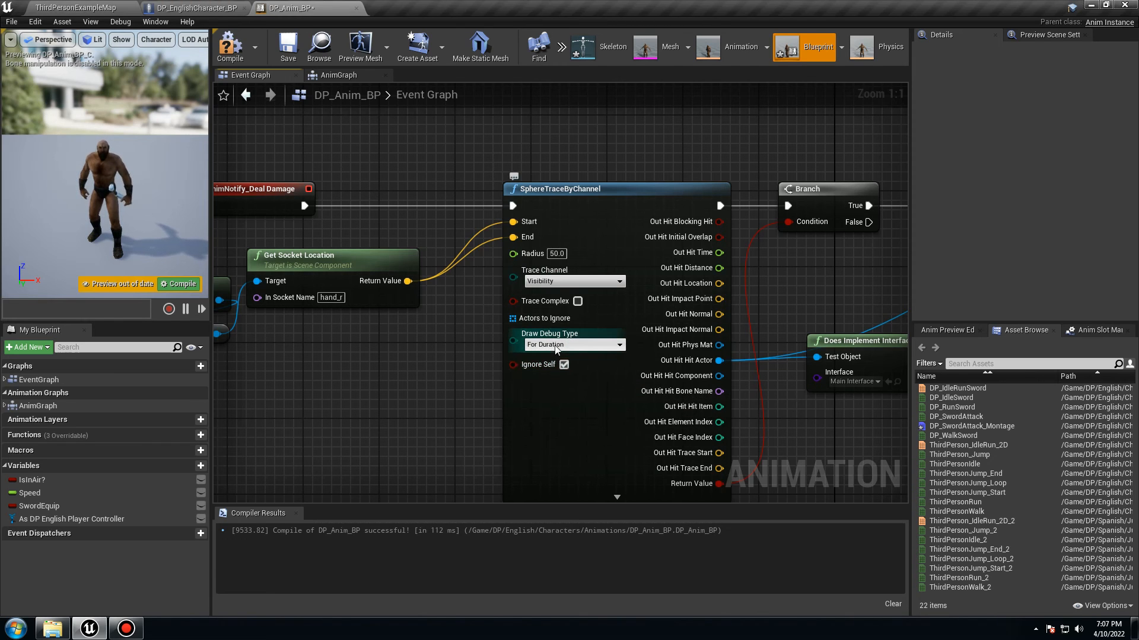
pyautogui.click(230, 48)
pyautogui.click(288, 48)
# Step: Playtest the level again, swinging the sword several times to inspect the drawn debug sphere, and end the session
pyautogui.click(87, 6)
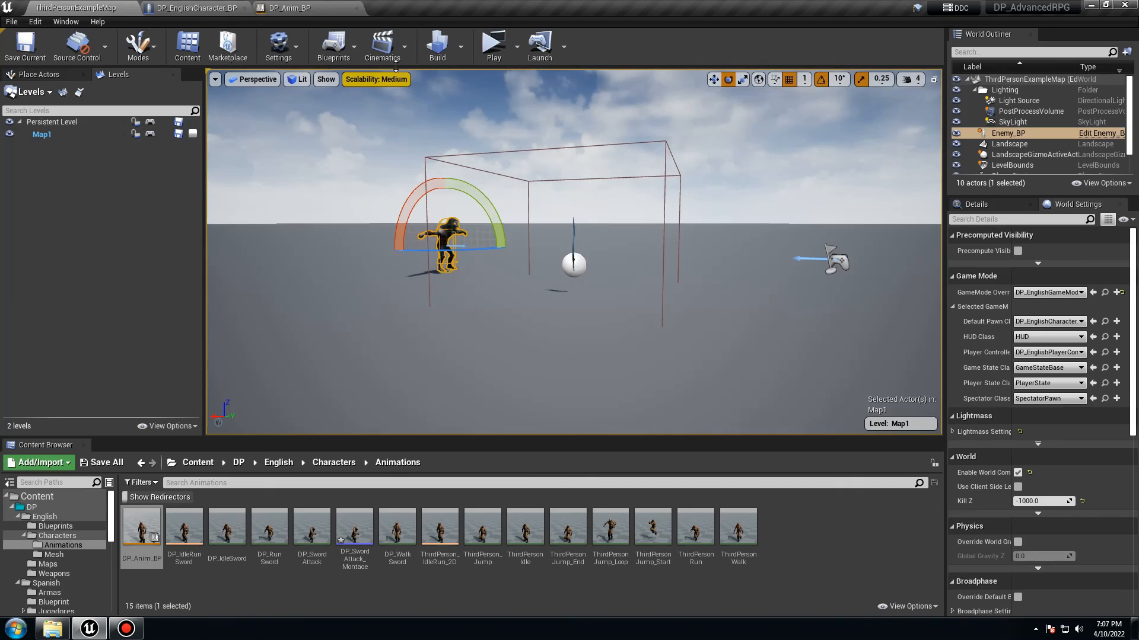
pyautogui.click(487, 50)
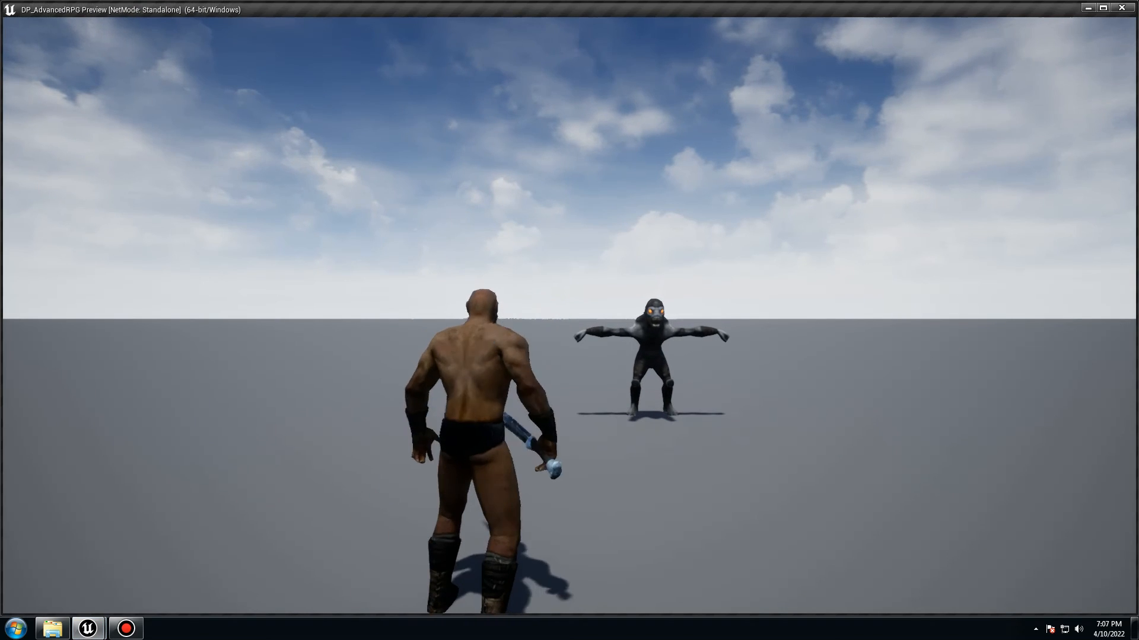
pyautogui.click(570, 320)
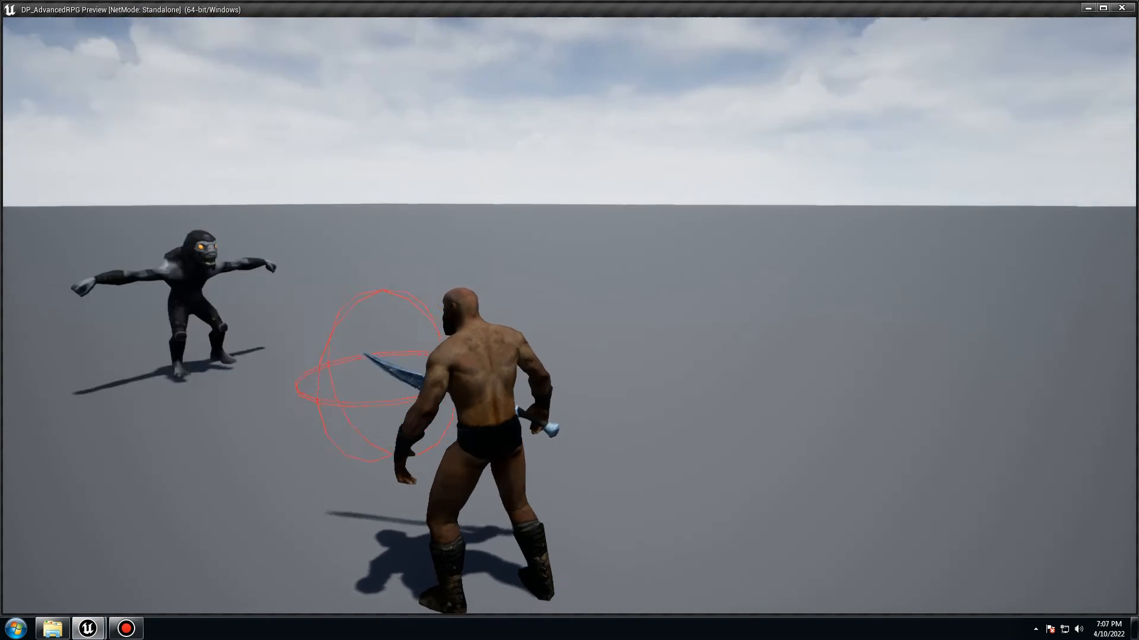
pyautogui.click(569, 320)
pyautogui.click(569, 321)
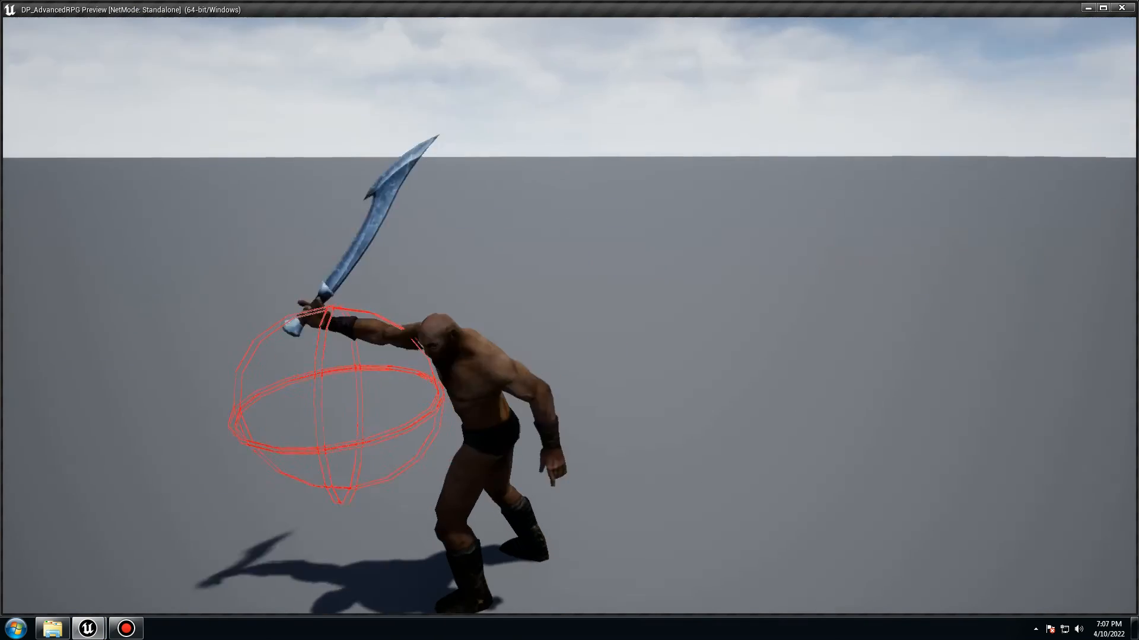
pyautogui.press('Escape')
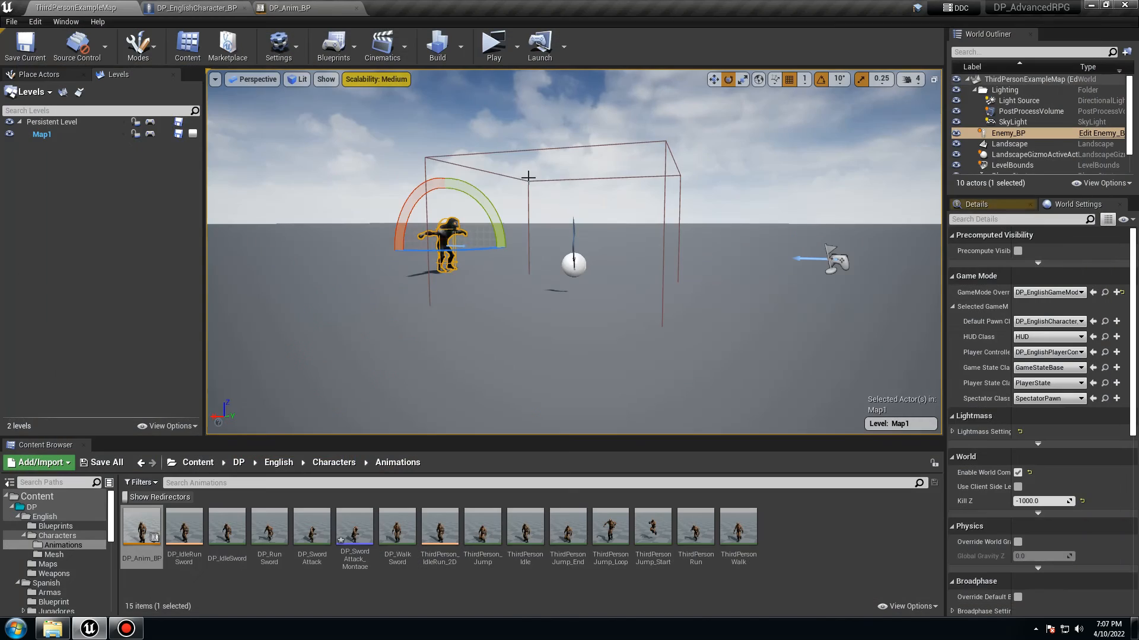
# Step: Set the SphereTraceByChannel radius to 75 in DP_Anim_BP, and compile and save the blueprint
pyautogui.click(237, 8)
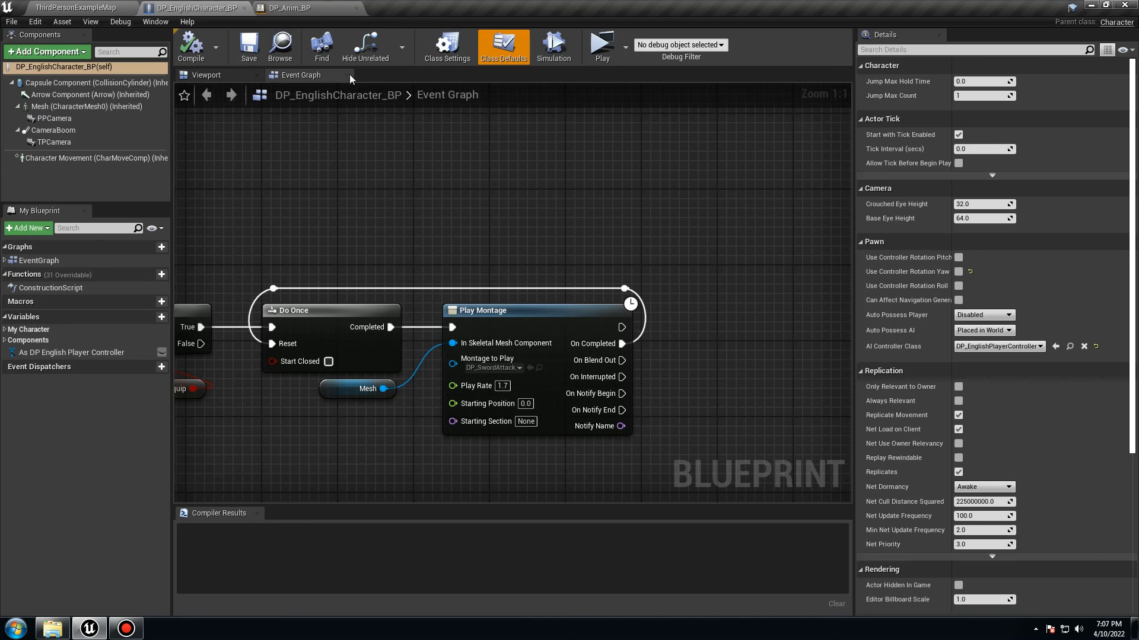
pyautogui.click(326, 8)
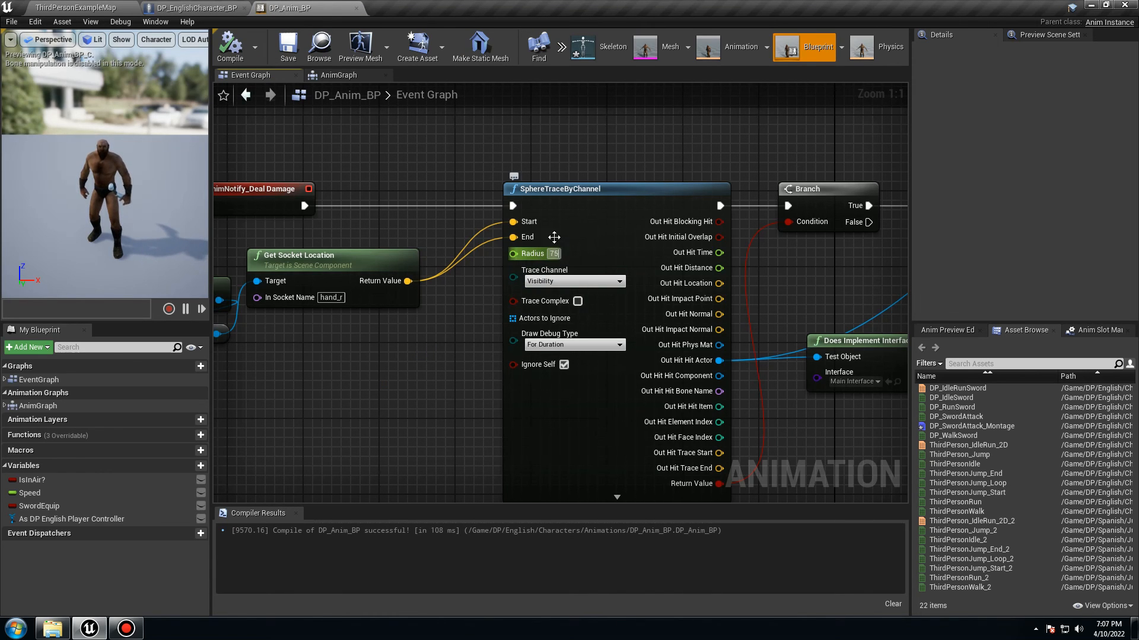
pyautogui.click(446, 156)
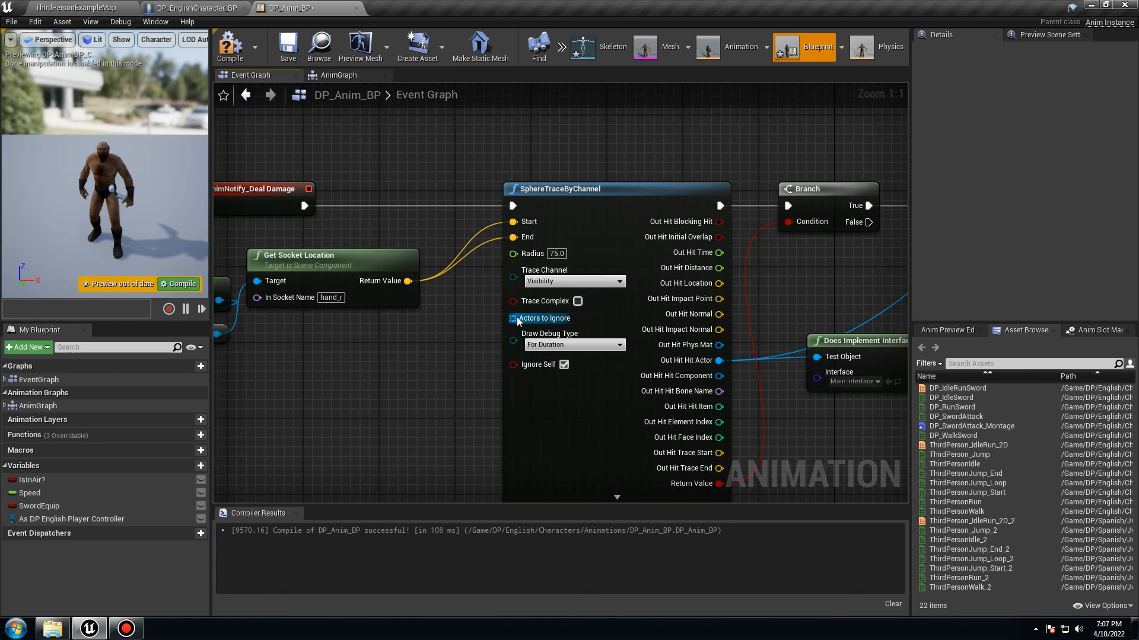
pyautogui.click(233, 49)
pyautogui.click(289, 49)
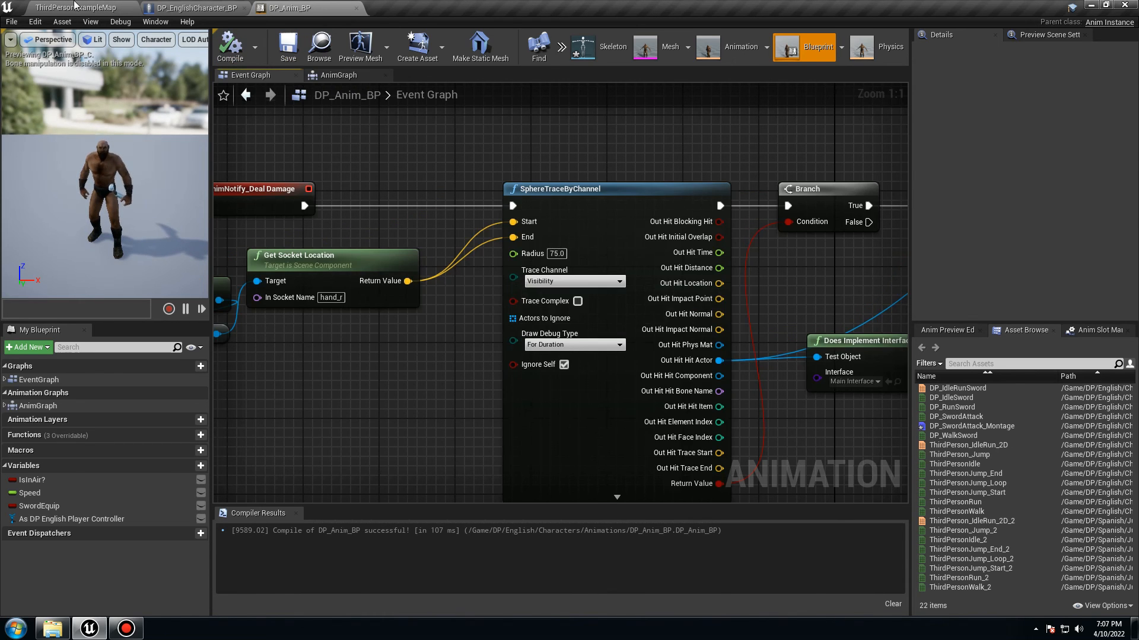
# Step: Playtest the ThirdPersonExampleMap level, picking up the sword and swinging it away from and close to the enemy, and end the session
pyautogui.click(95, 8)
pyautogui.click(495, 47)
pyautogui.press('w')
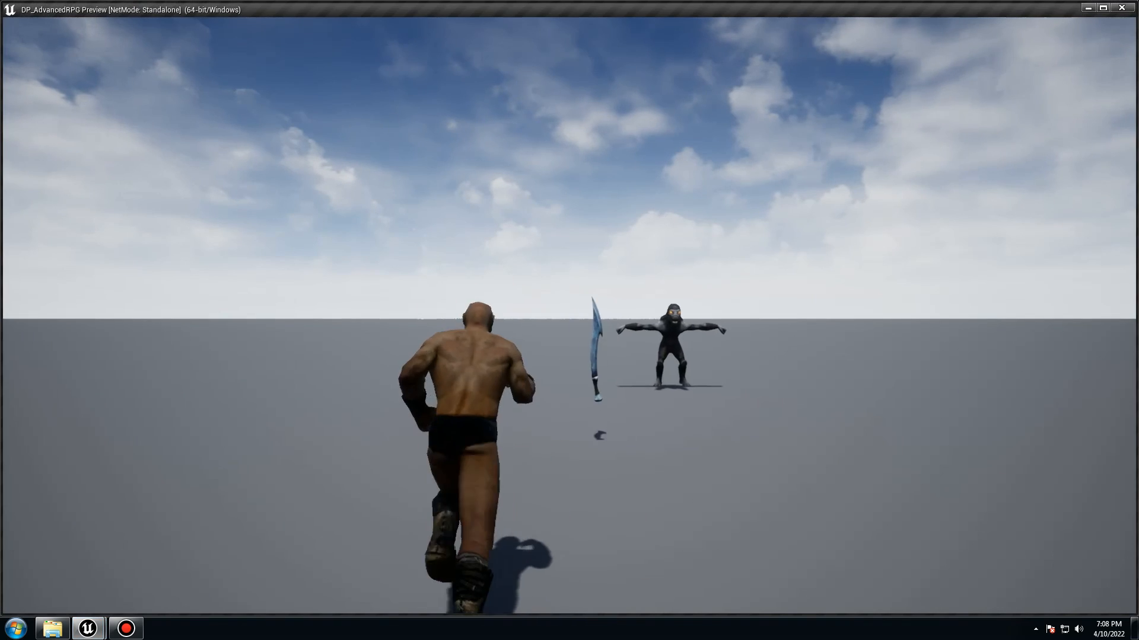
pyautogui.click(569, 316)
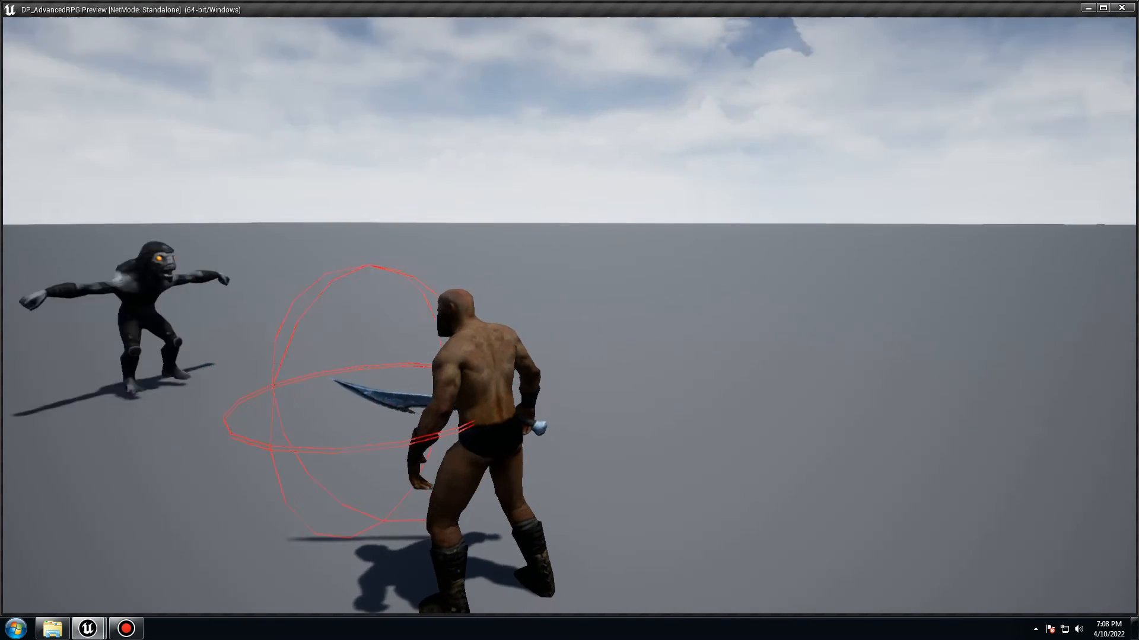
pyautogui.click(569, 316)
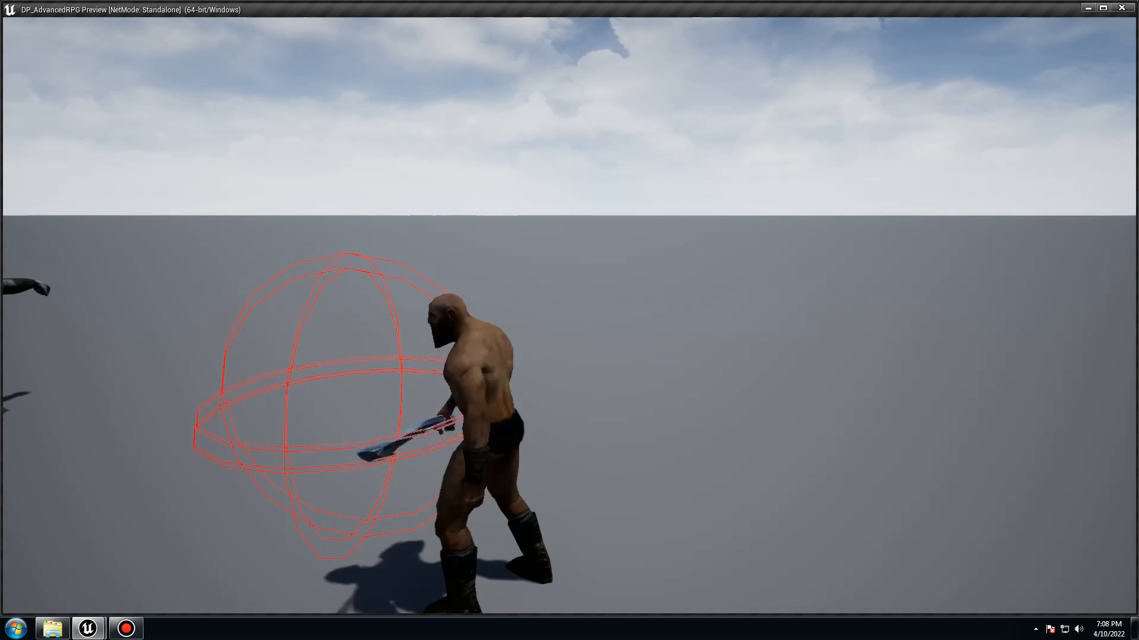
pyautogui.press('d')
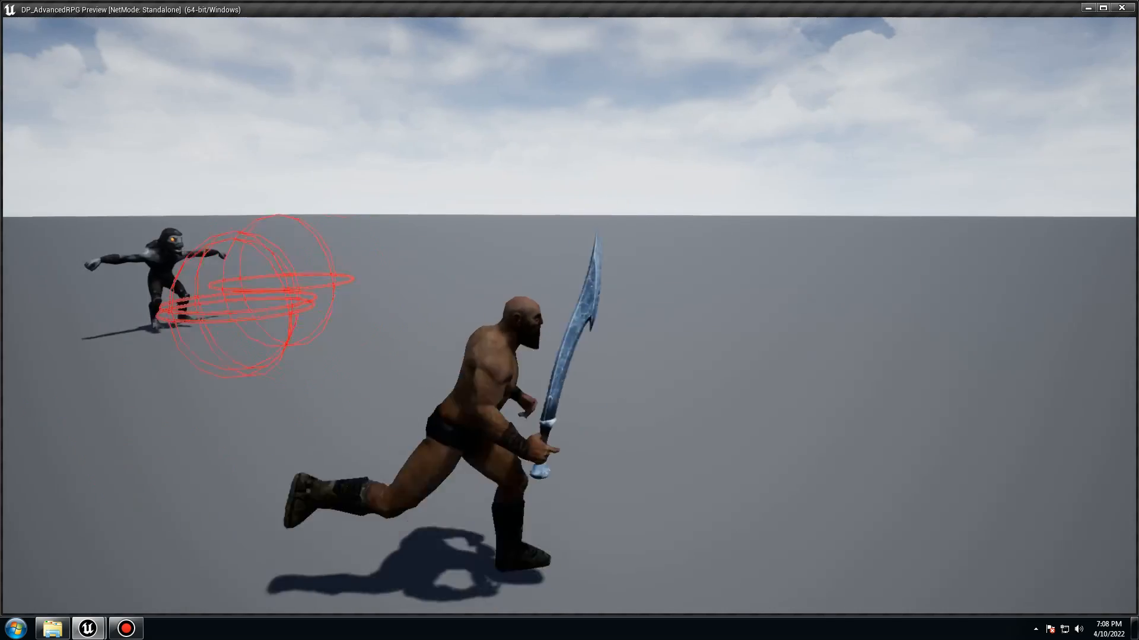
pyautogui.press('a')
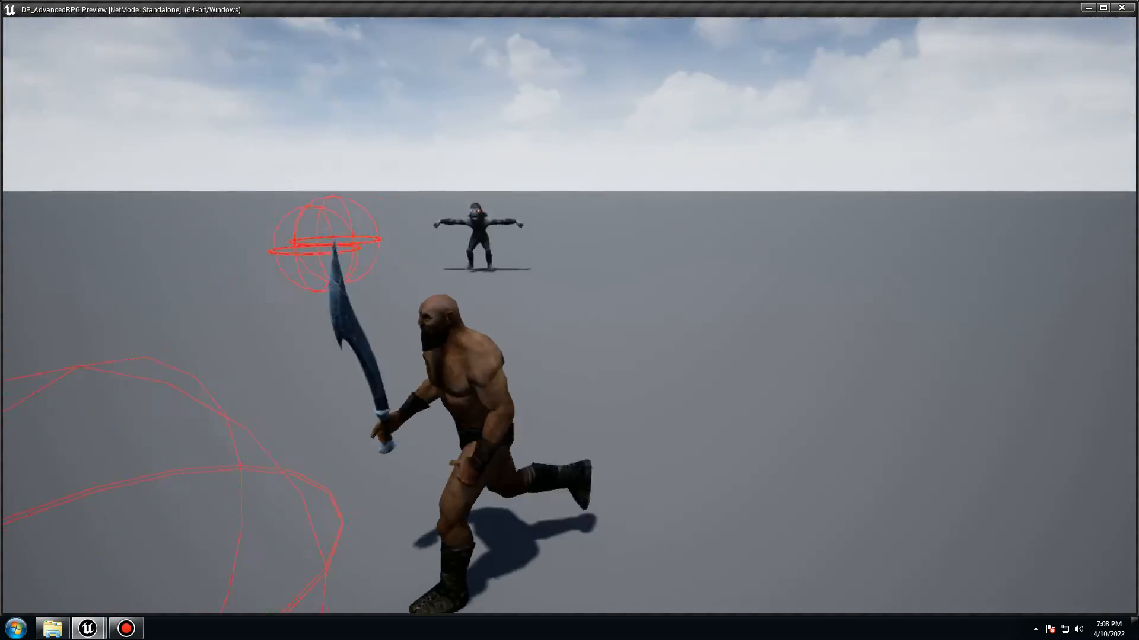
pyautogui.press('w')
pyautogui.press('a')
pyautogui.press('w')
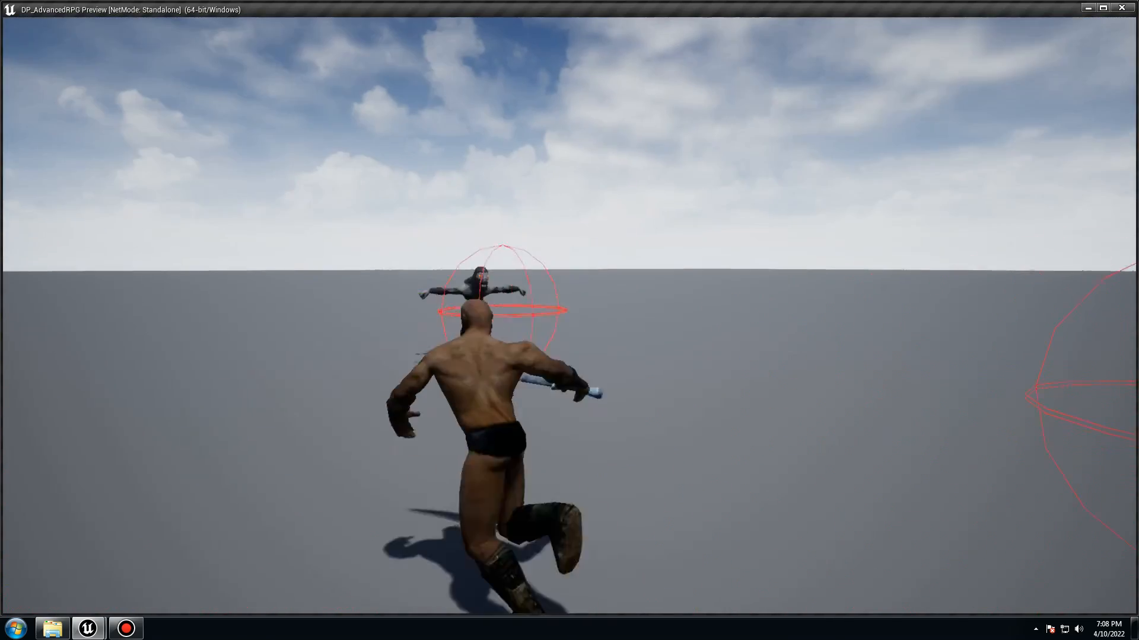
pyautogui.click(569, 316)
pyautogui.press('w')
pyautogui.click(570, 316)
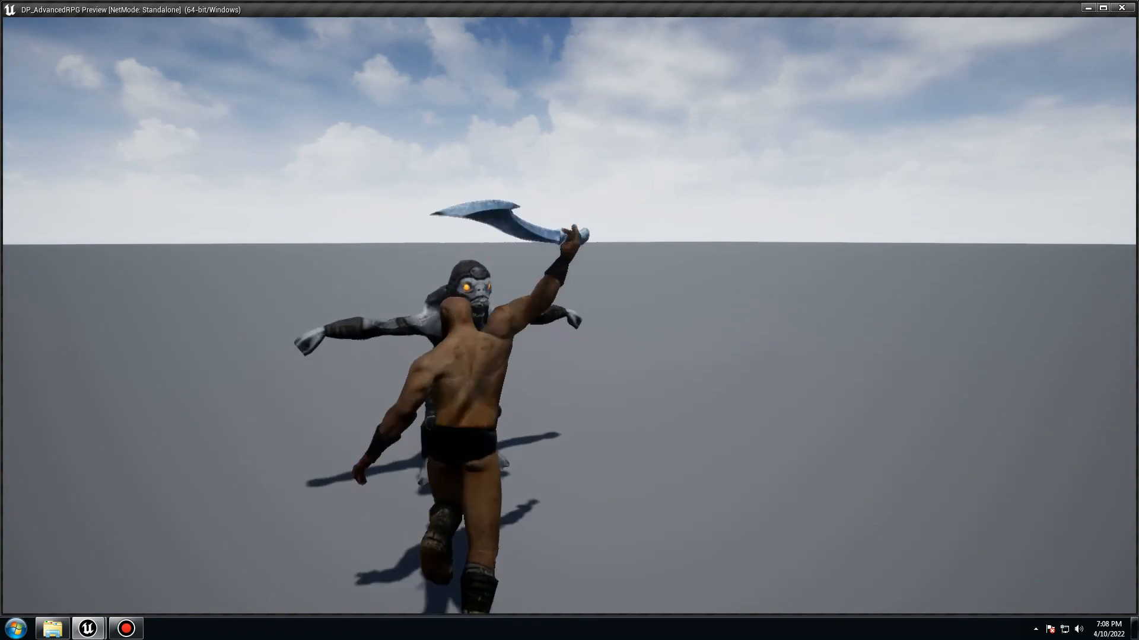
pyautogui.press('Escape')
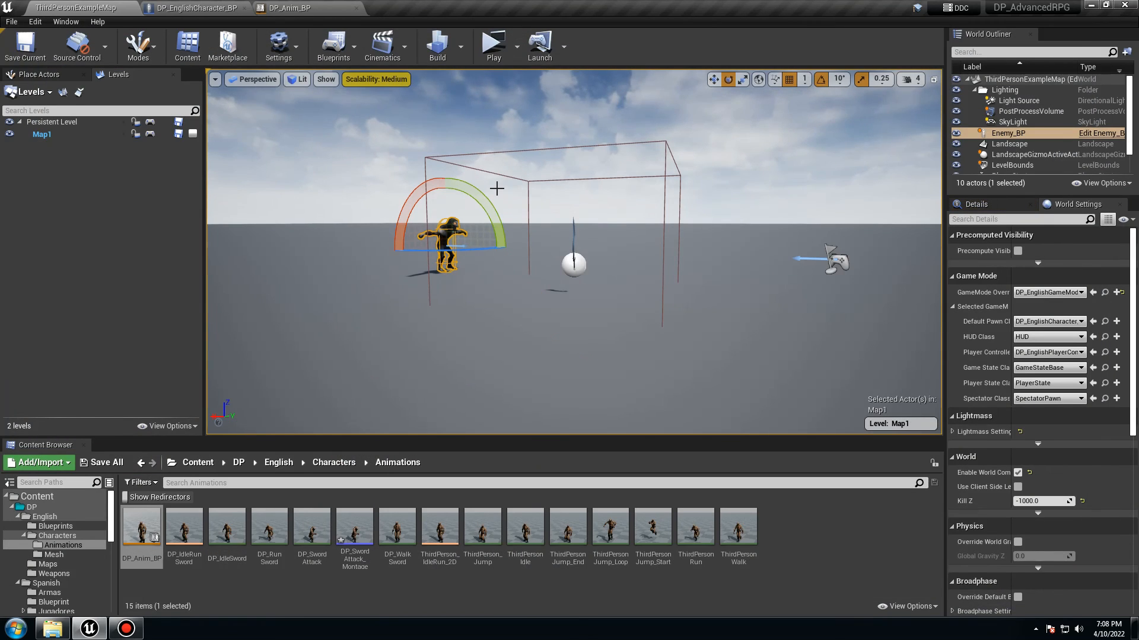
# Step: Close the DP_Anim_BP and DP_EnglishCharacter_BP editors and open Enemy_BP from the Characters folder
pyautogui.click(289, 8)
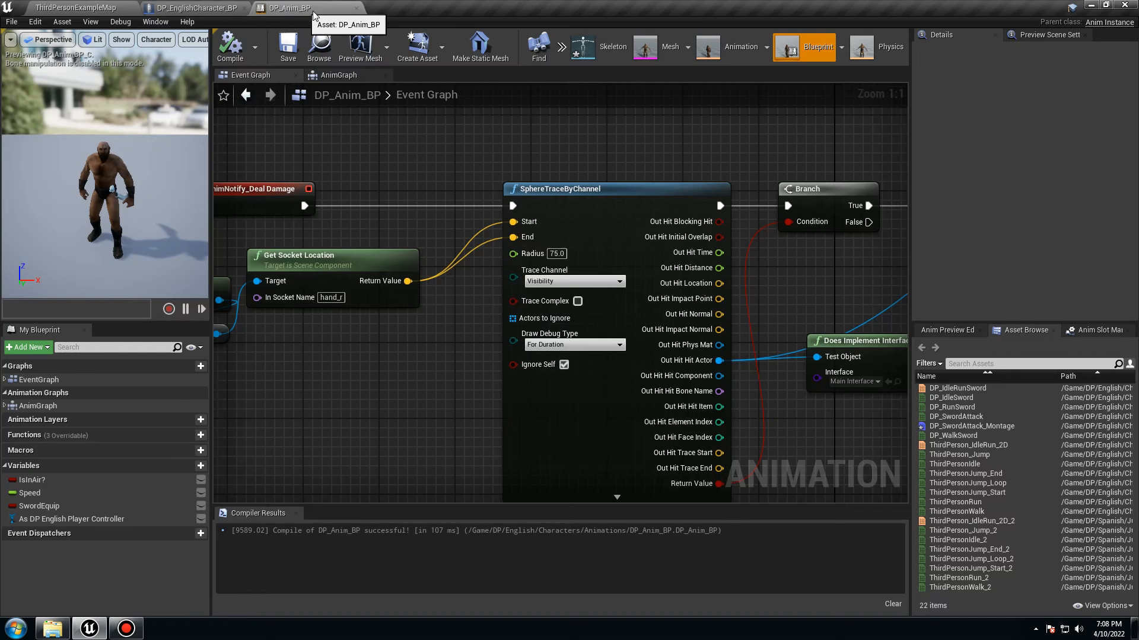
pyautogui.click(356, 7)
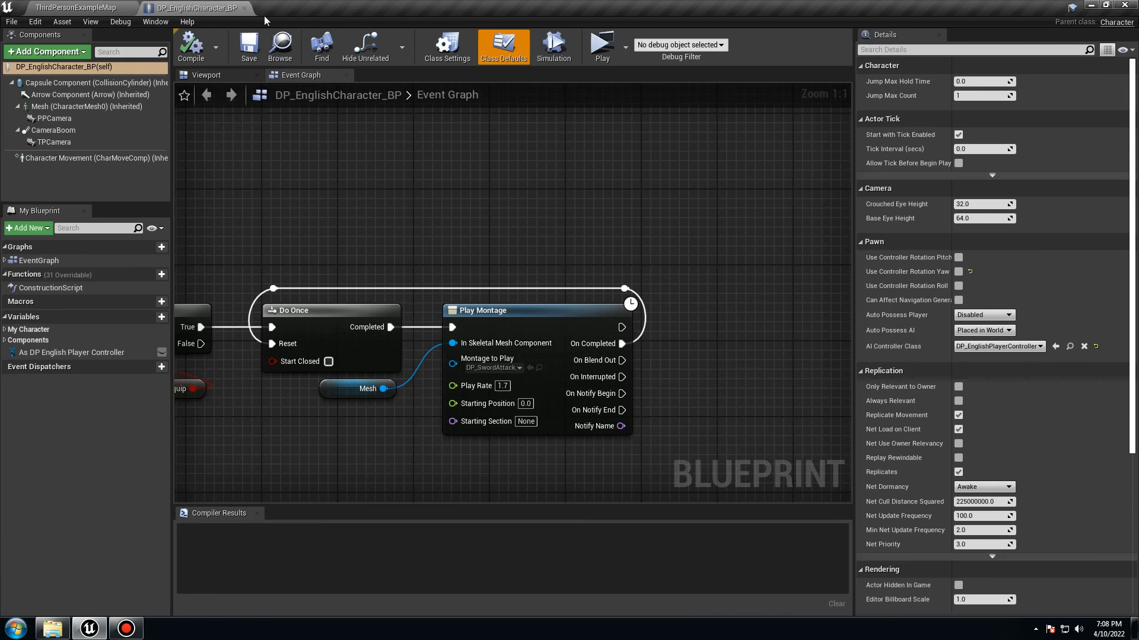
pyautogui.click(244, 7)
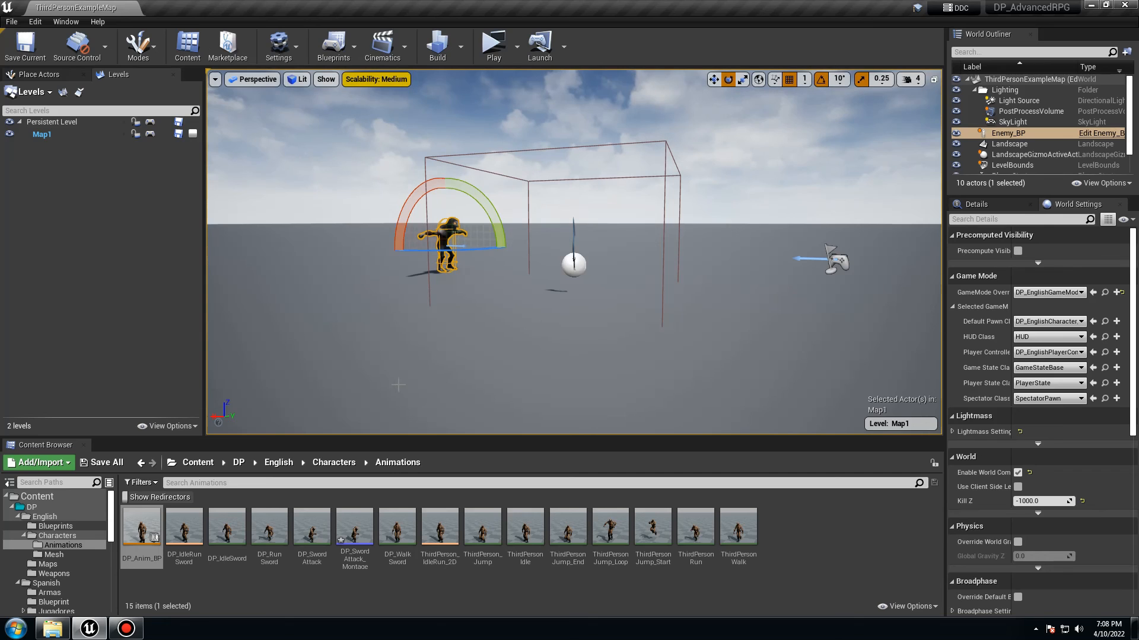
pyautogui.click(333, 462)
pyautogui.doubleClick(236, 529)
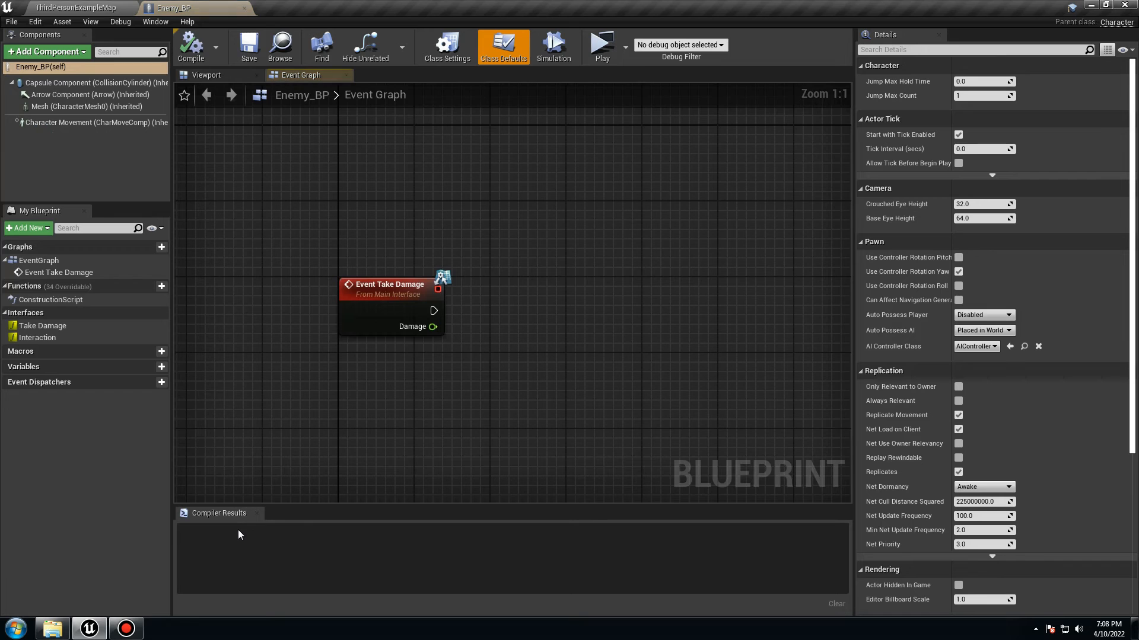
# Step: Add a Print String node executed by Event Take Damage in Enemy_BP's Event Graph
pyautogui.moveTo(426, 395); pyautogui.dragTo(358, 456, button='right')
pyautogui.moveTo(415, 384); pyautogui.dragTo(405, 347, button='right')
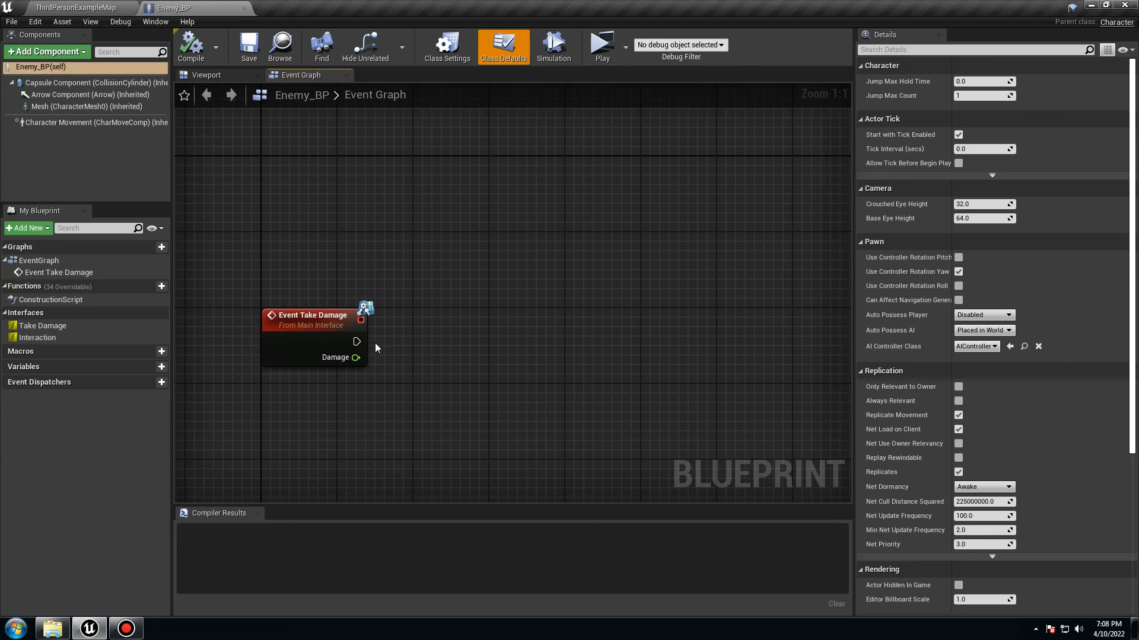
pyautogui.moveTo(355, 342); pyautogui.dragTo(482, 337)
pyautogui.write('print')
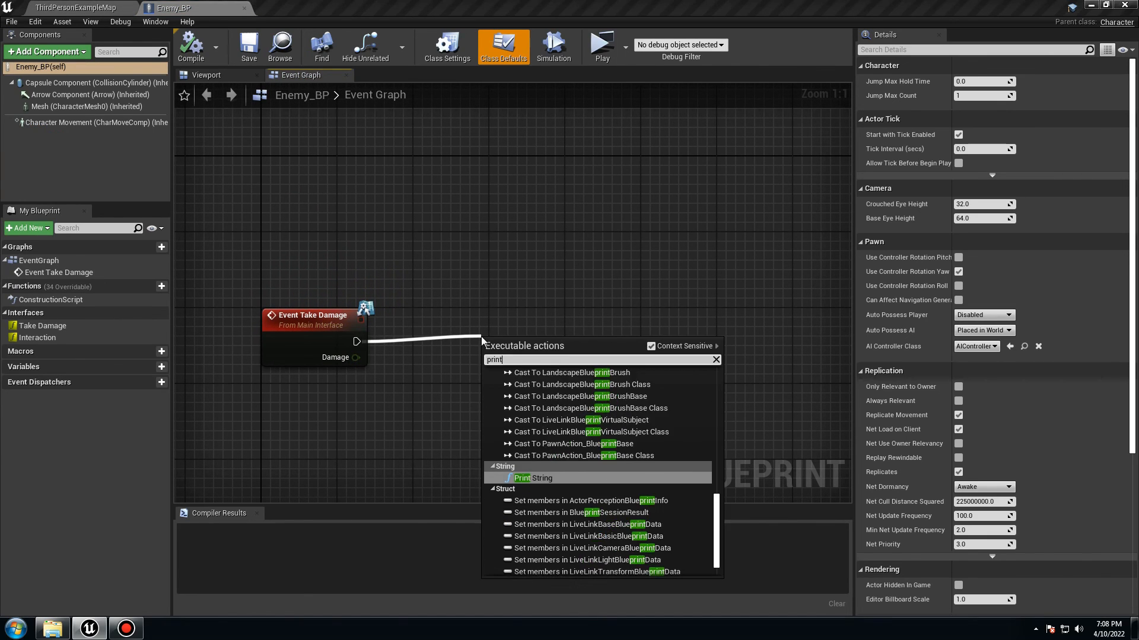
pyautogui.click(563, 479)
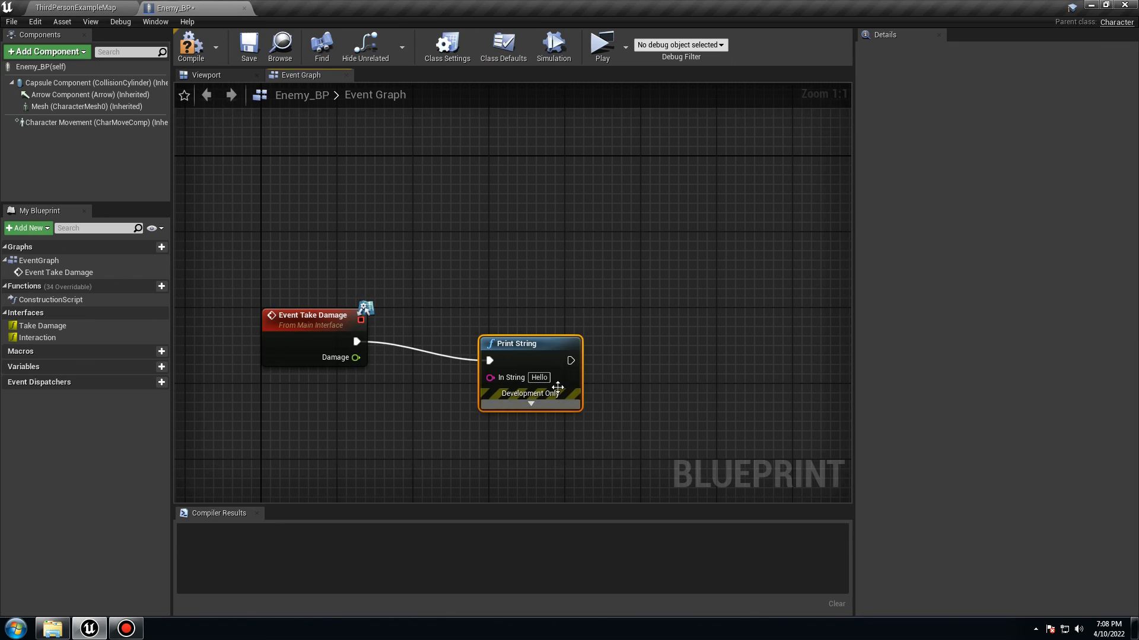
# Step: Wire the event's Damage output into Print String's In String, tidy the node layout, and compile and save Enemy_BP
pyautogui.moveTo(361, 357); pyautogui.dragTo(536, 350)
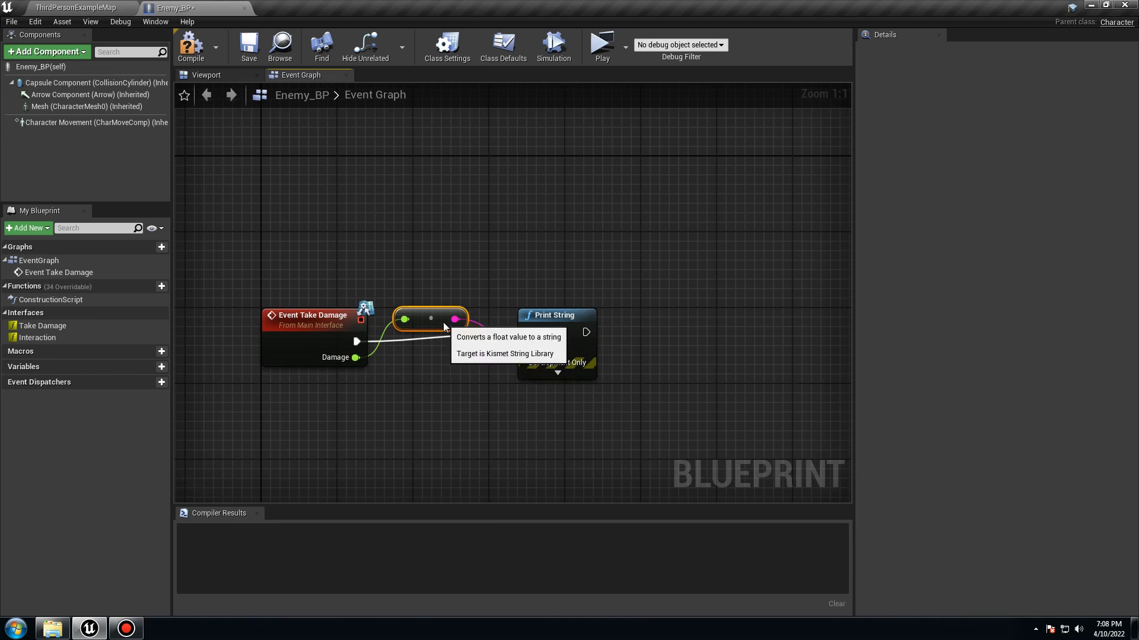
pyautogui.moveTo(444, 314); pyautogui.dragTo(444, 390)
pyautogui.moveTo(560, 321)
pyautogui.mouseDown()
pyautogui.moveTo(551, 340)
pyautogui.moveTo(550, 331)
pyautogui.mouseUp()
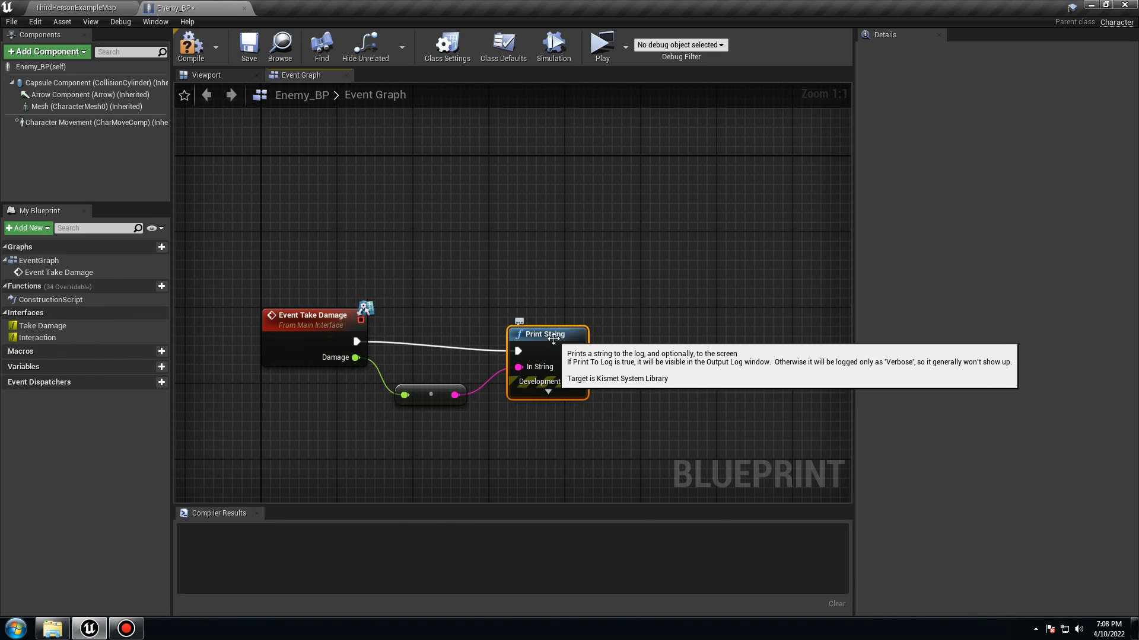
pyautogui.click(248, 47)
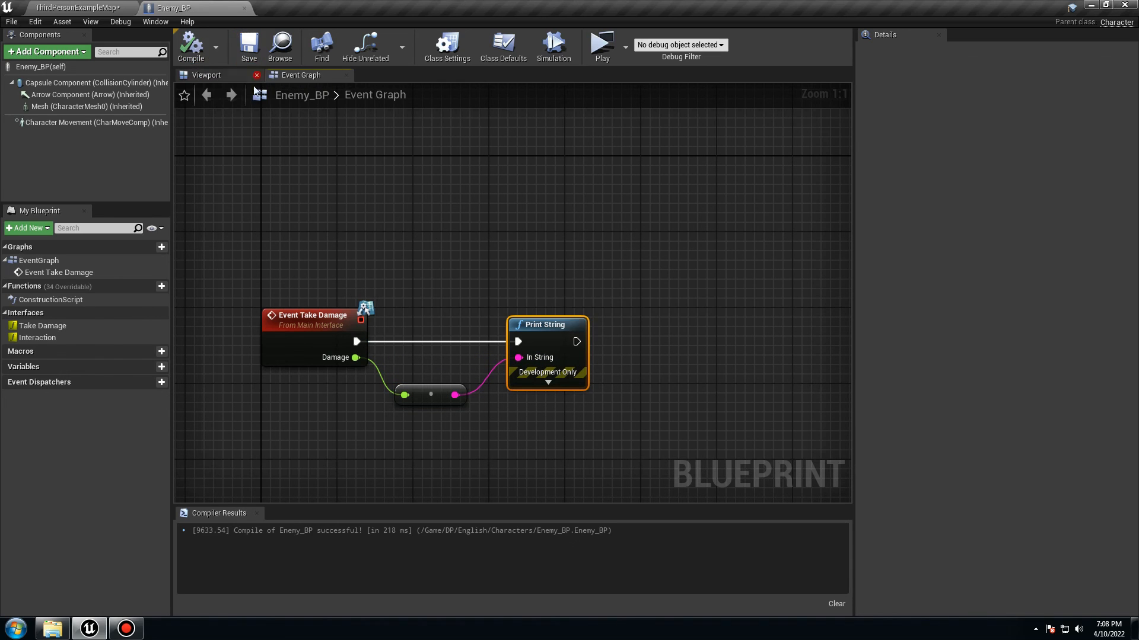
# Step: Playtest the level, striking the enemy with the sword to check for the printed damage value, and end the session
pyautogui.click(600, 45)
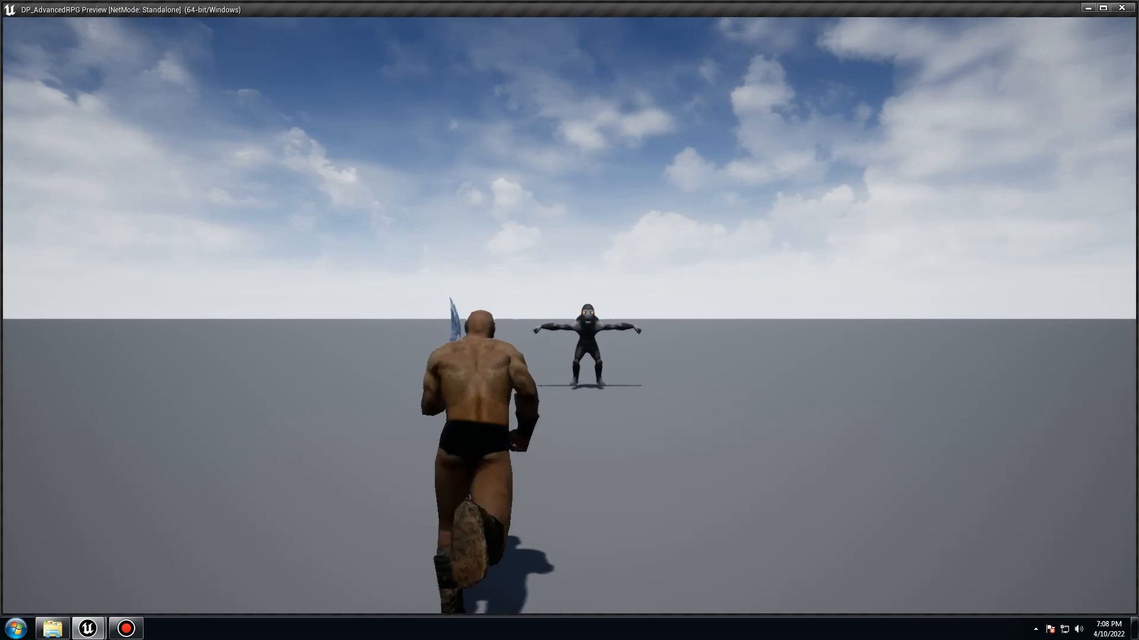
pyautogui.press('w')
pyautogui.press('w')
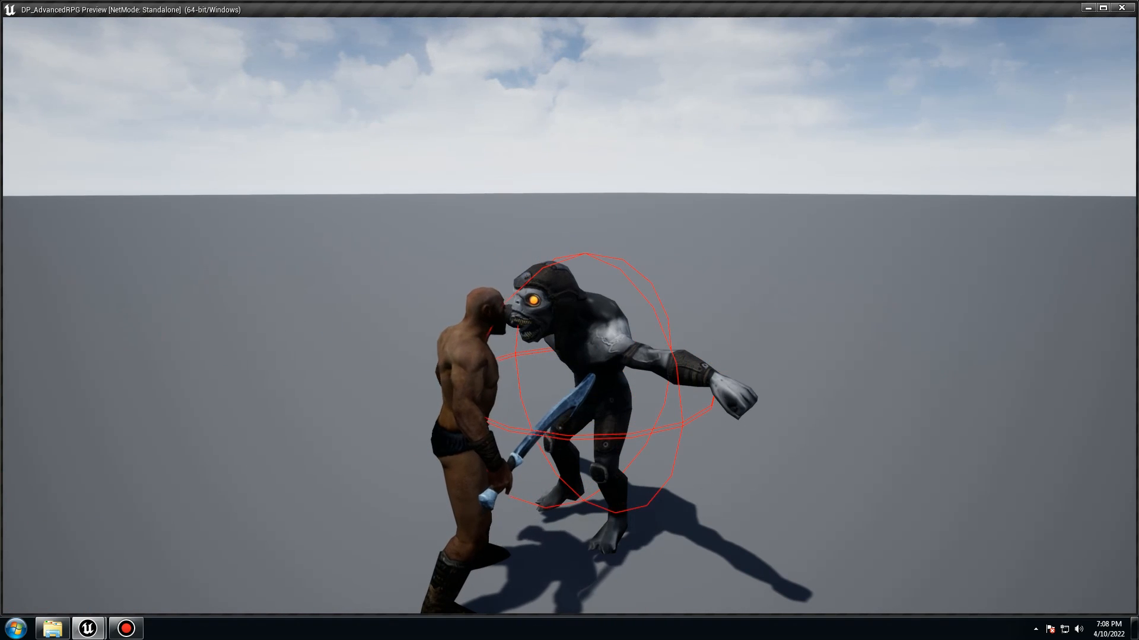
pyautogui.press('Escape')
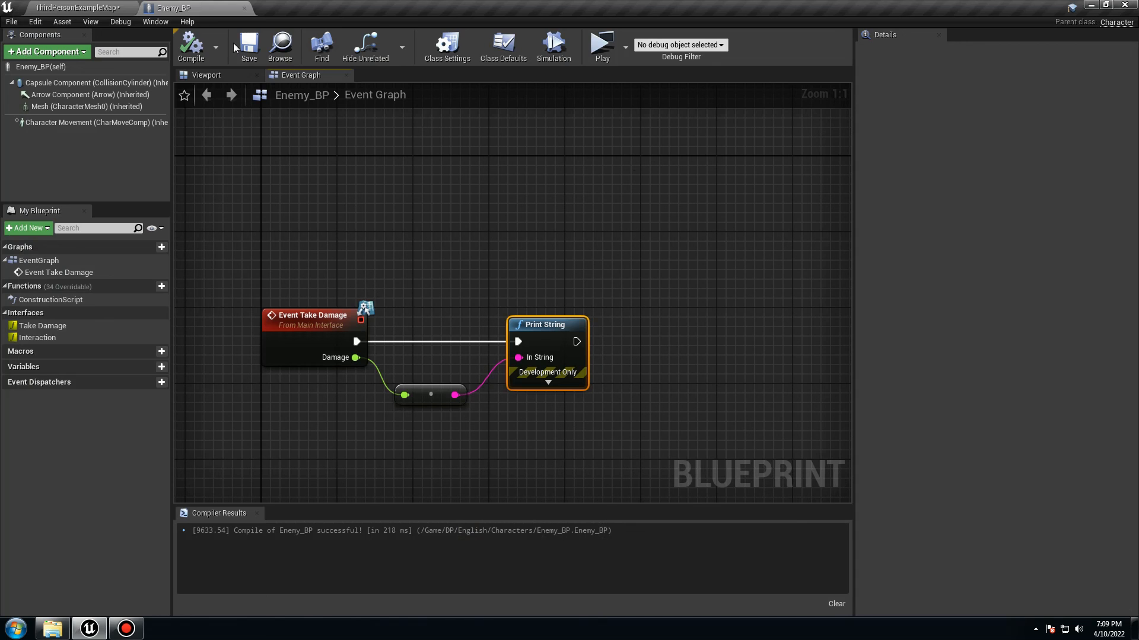
# Step: Reopen DP_Anim_BP from the Animations folder and review the SphereTraceByChannel node's trace settings
pyautogui.click(114, 4)
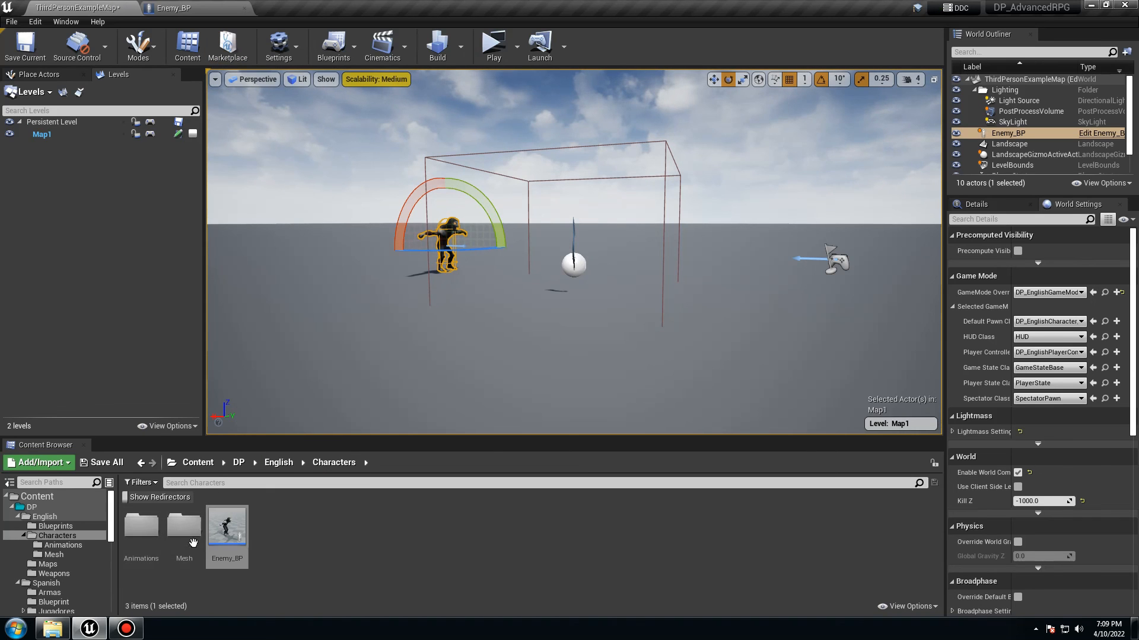
pyautogui.doubleClick(147, 534)
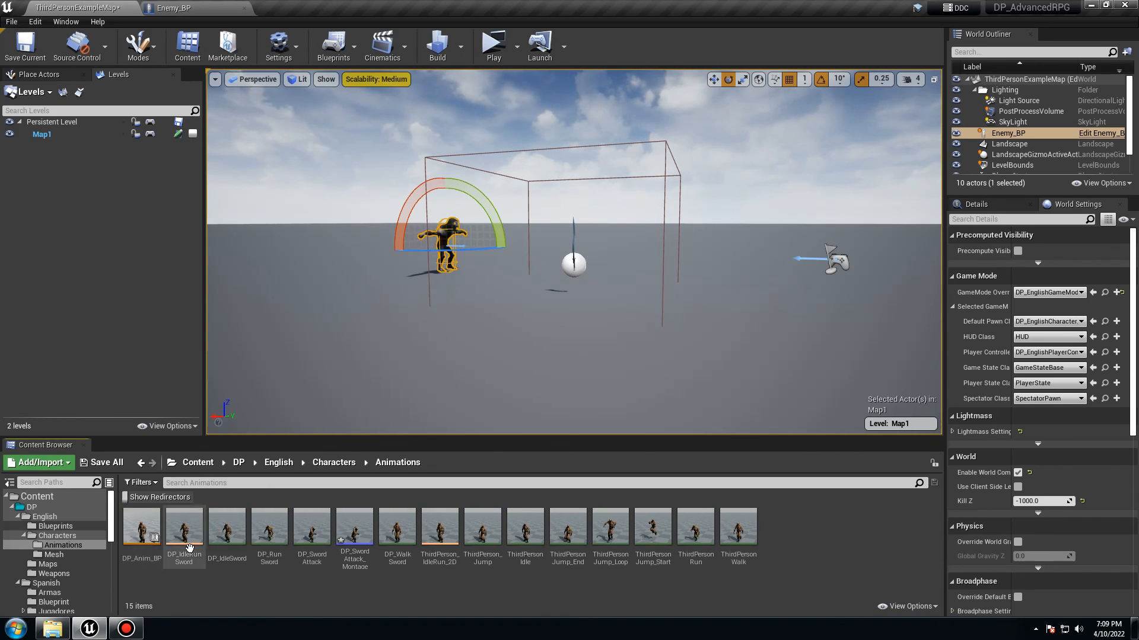
pyautogui.doubleClick(156, 545)
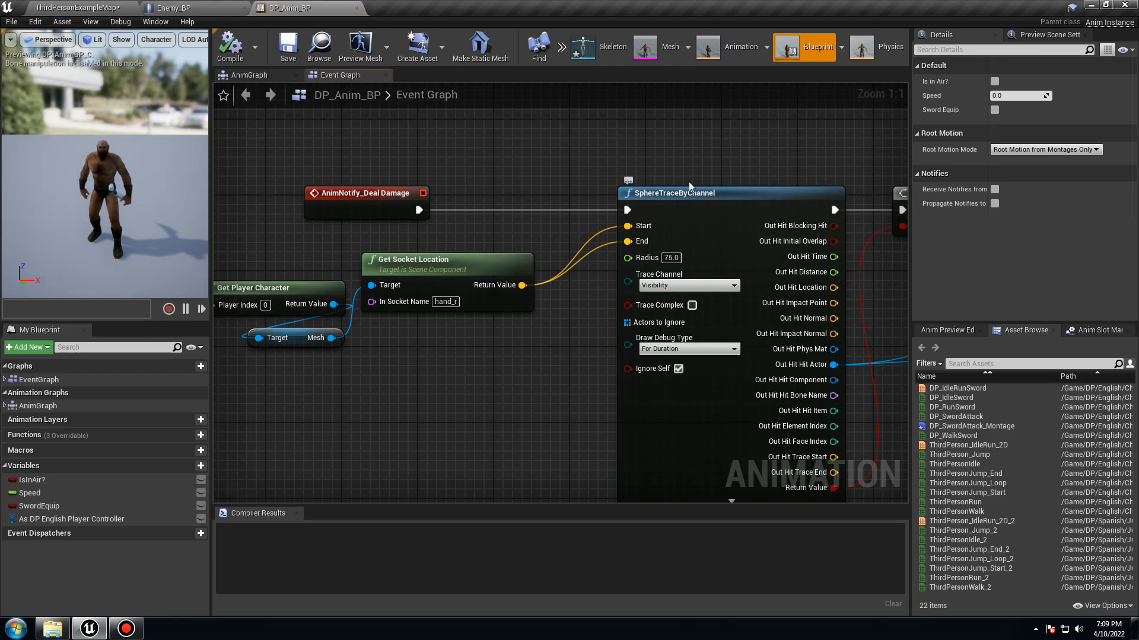
pyautogui.moveTo(572, 192); pyautogui.dragTo(385, 245, button='right')
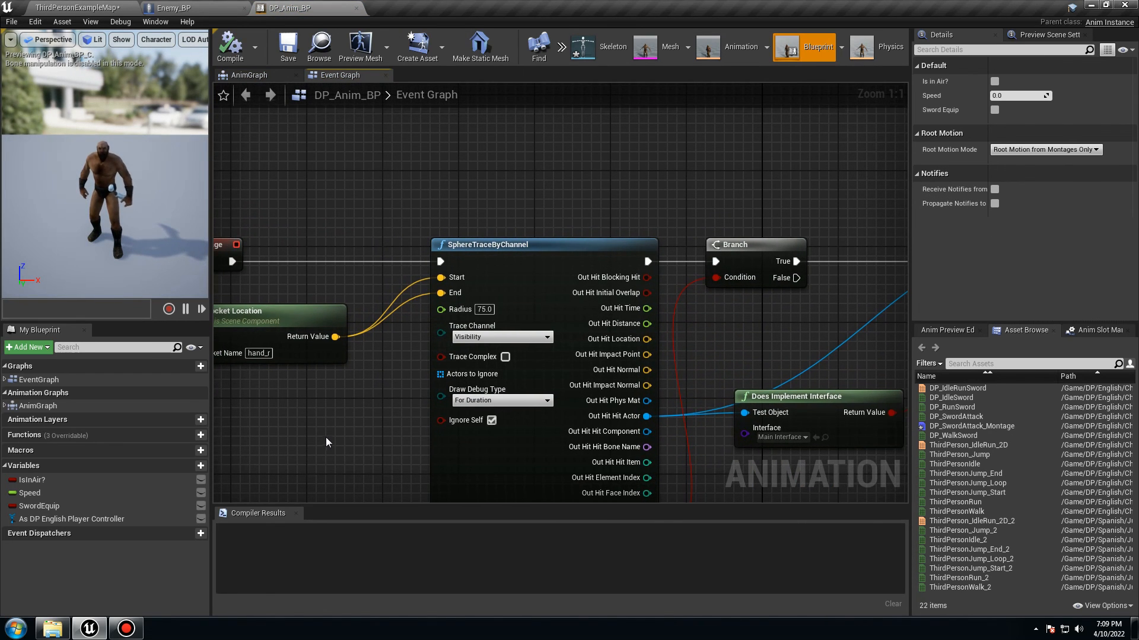
pyautogui.moveTo(326, 442); pyautogui.dragTo(373, 445, button='right')
pyautogui.moveTo(354, 393)
pyautogui.mouseDown(button='right')
pyautogui.moveTo(507, 399)
pyautogui.moveTo(306, 390)
pyautogui.mouseUp(button='right')
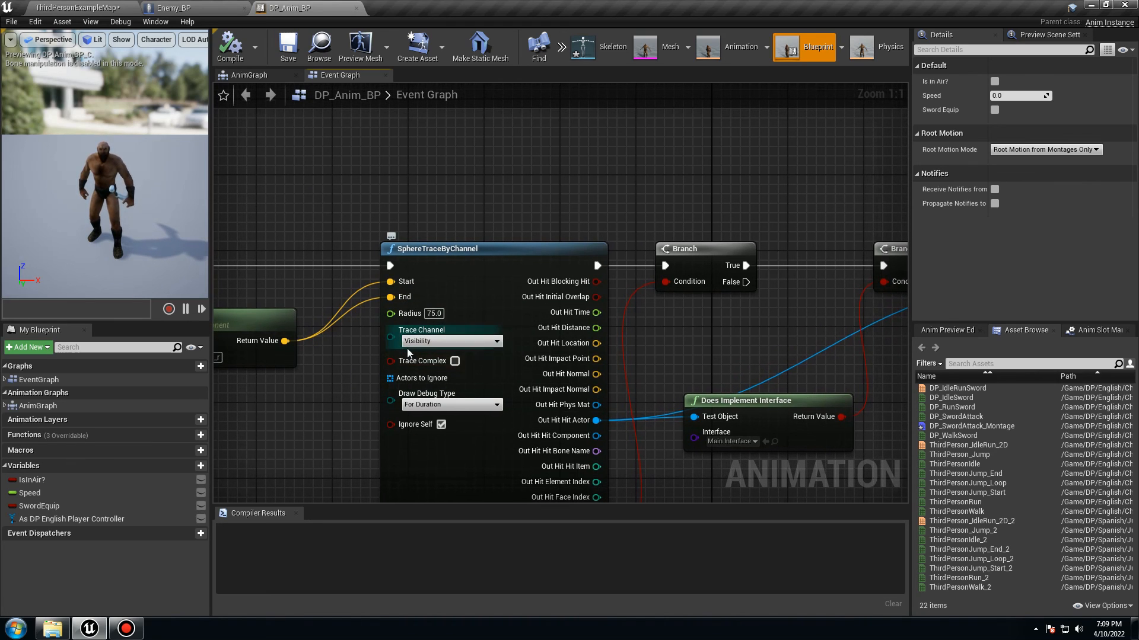
# Step: Inspect the collision preset and trace responses of Enemy_BP's Mesh component
pyautogui.click(207, 6)
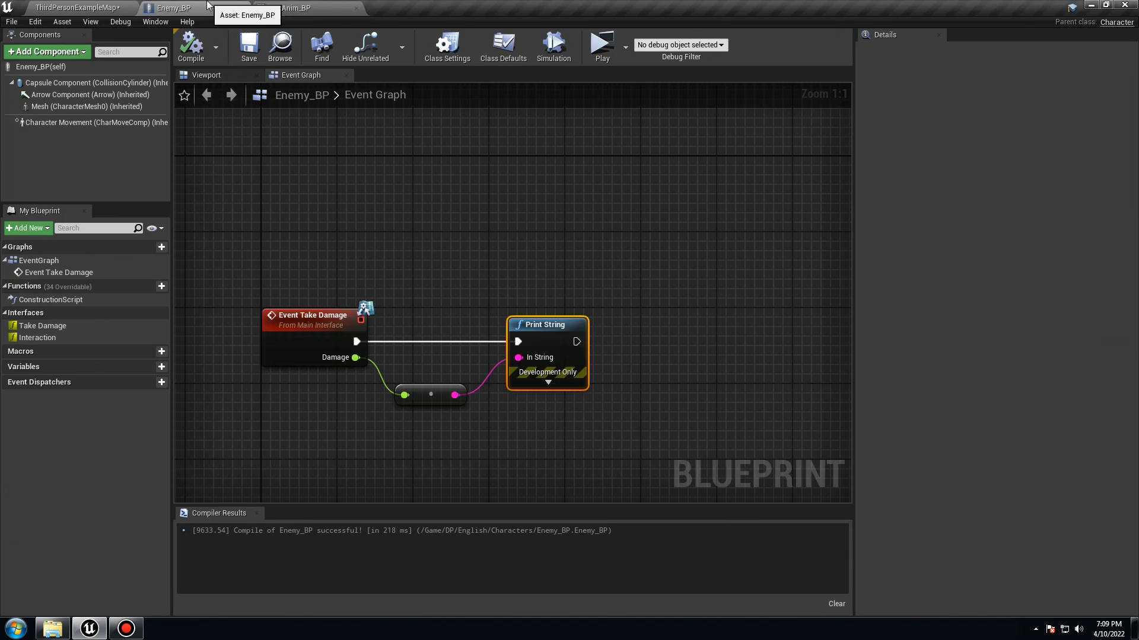
pyautogui.click(54, 108)
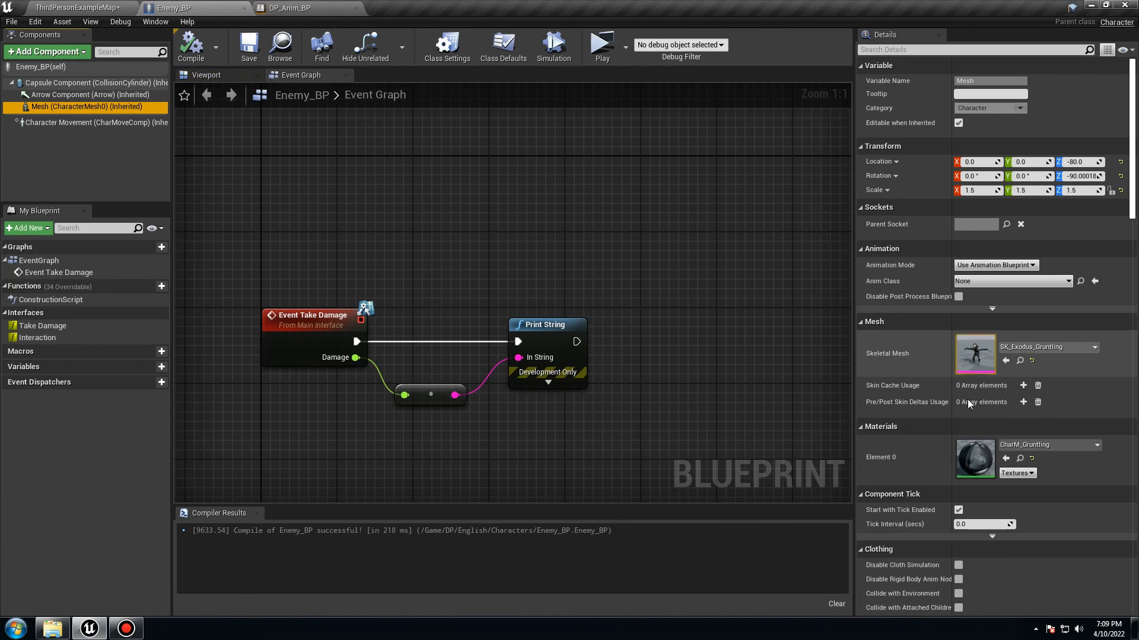
pyautogui.scroll(-10, 967, 401)
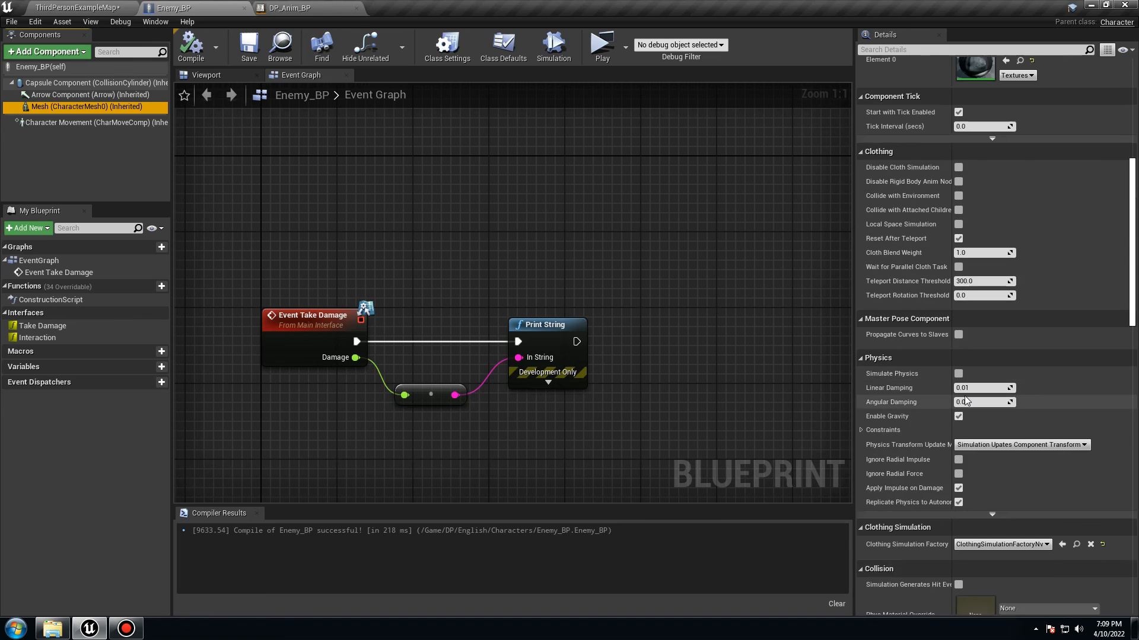
pyautogui.scroll(-7, 964, 396)
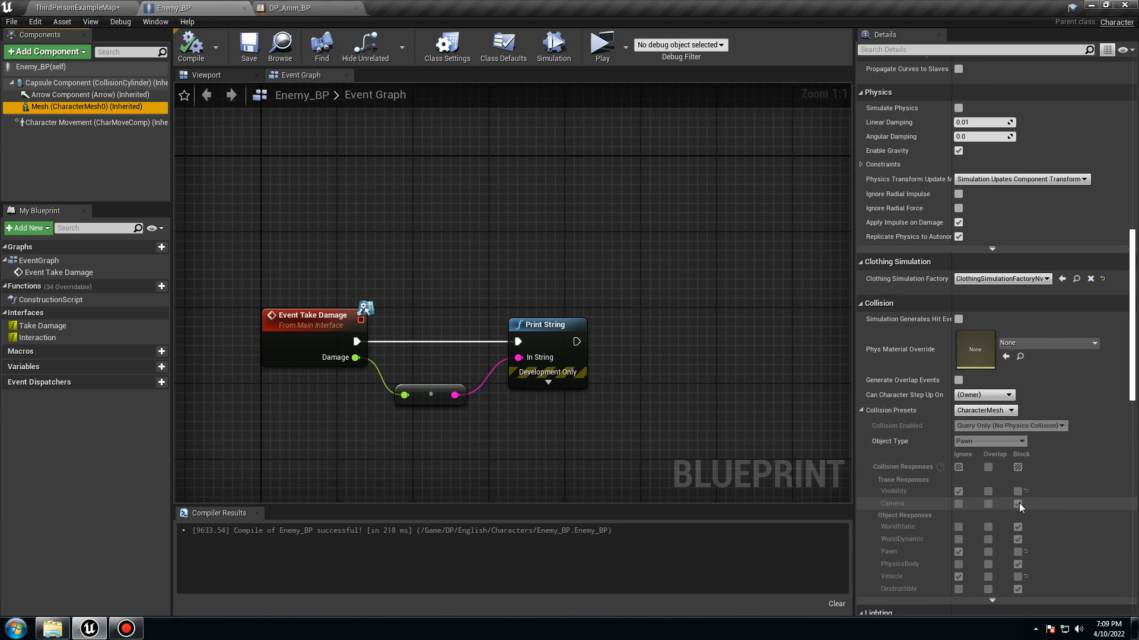
# Step: Set the SphereTraceByChannel node's Trace Channel to Camera in DP_Anim_BP and save the blueprint
pyautogui.click(303, 8)
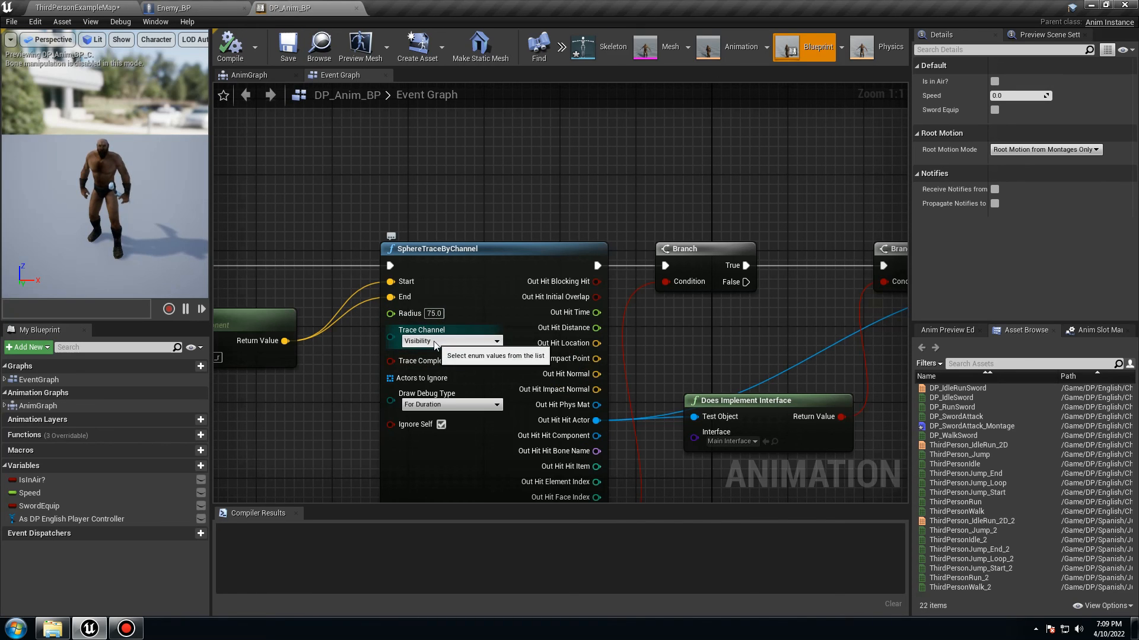
pyautogui.click(415, 361)
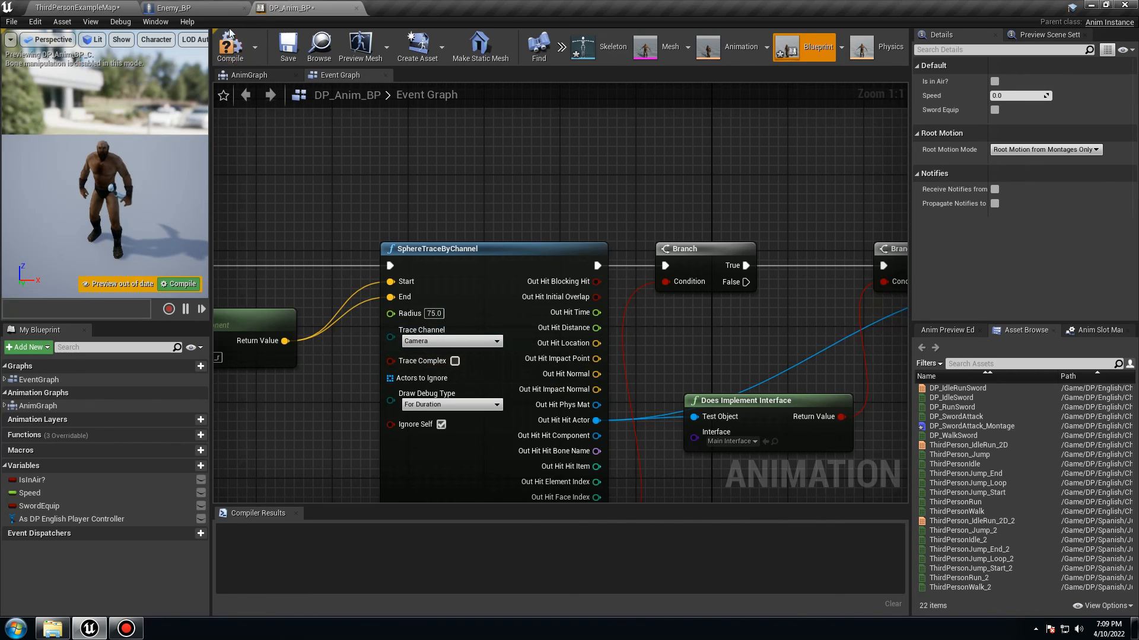
pyautogui.click(288, 57)
# Step: Playtest the level and strike the enemy repeatedly at close range to check the Camera-channel sphere trace and printed damage
pyautogui.click(77, 7)
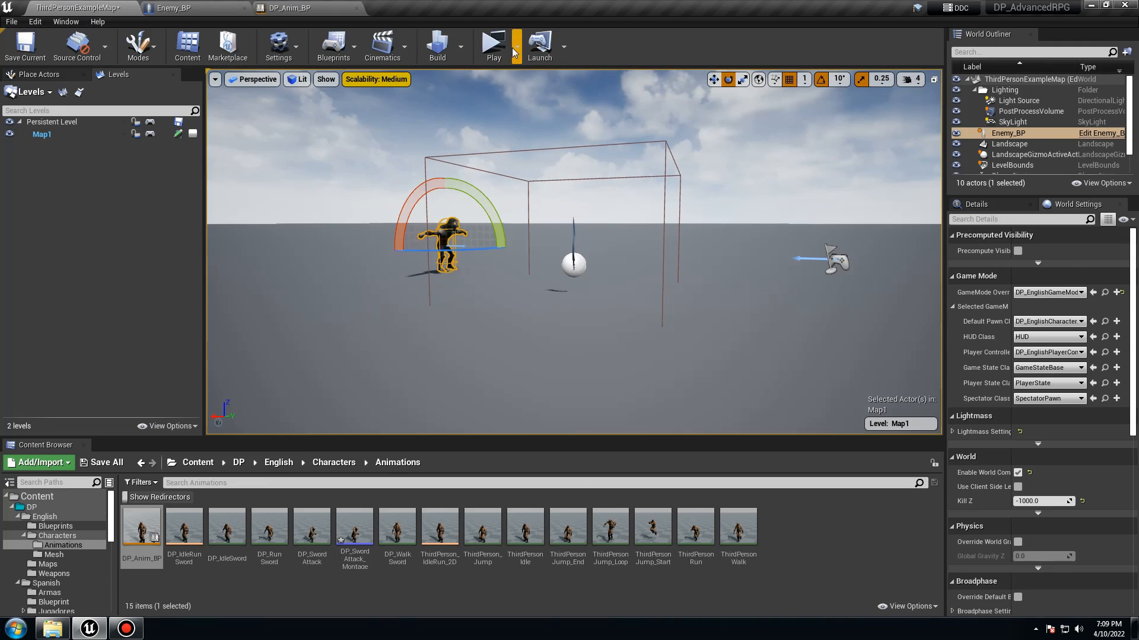
pyautogui.click(494, 51)
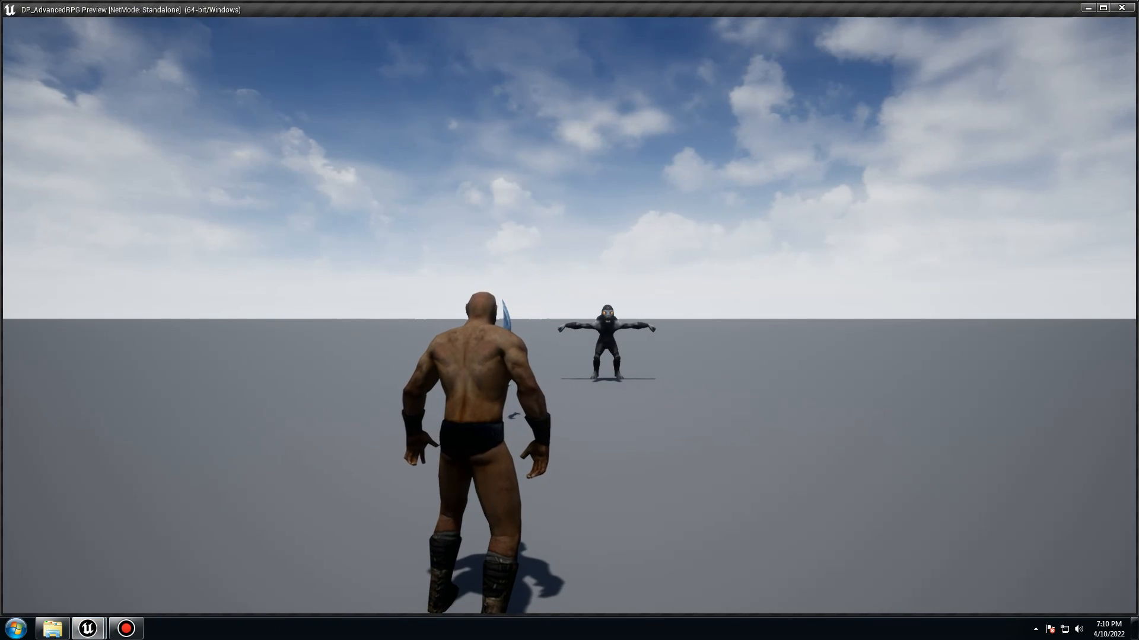
pyautogui.press('d')
pyautogui.press('w')
pyautogui.press('a')
pyautogui.press('d')
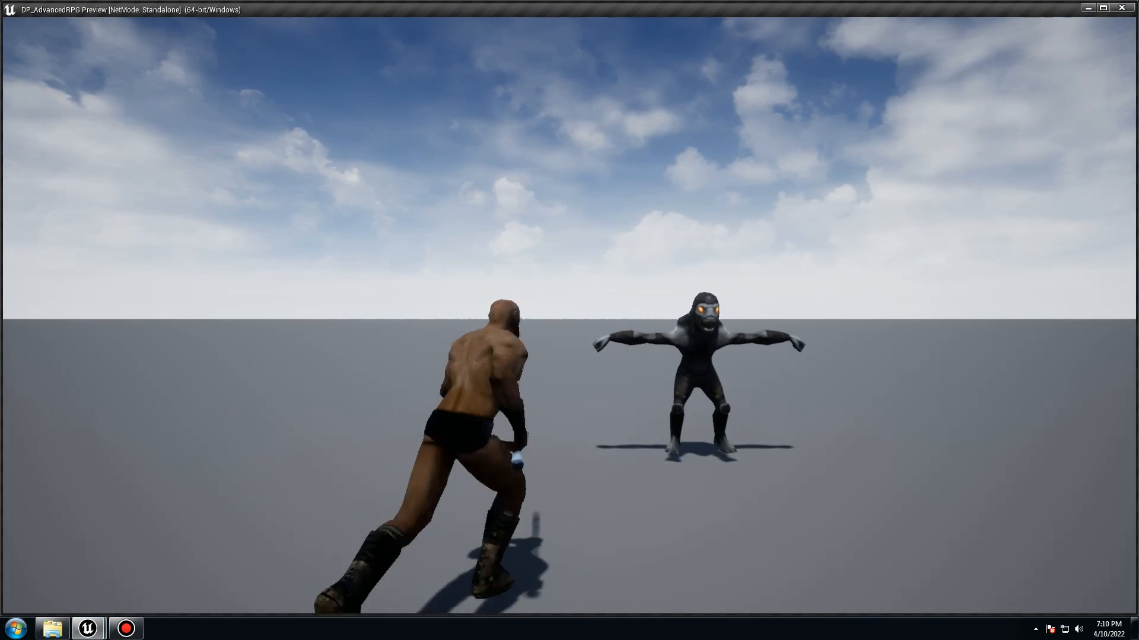
pyautogui.click(569, 320)
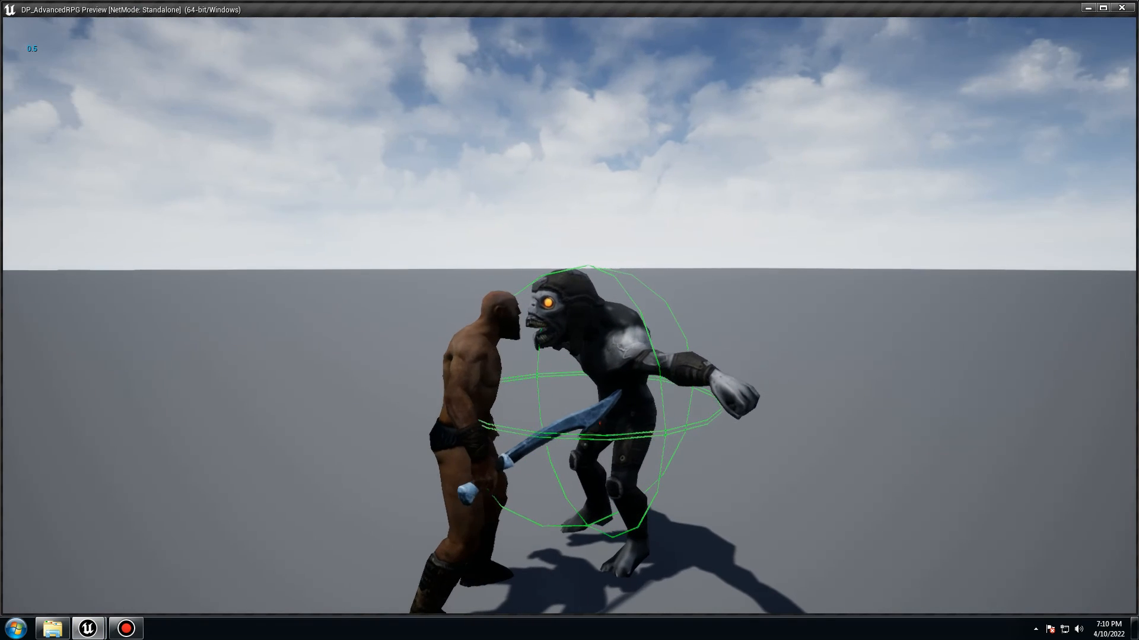
pyautogui.click(569, 320)
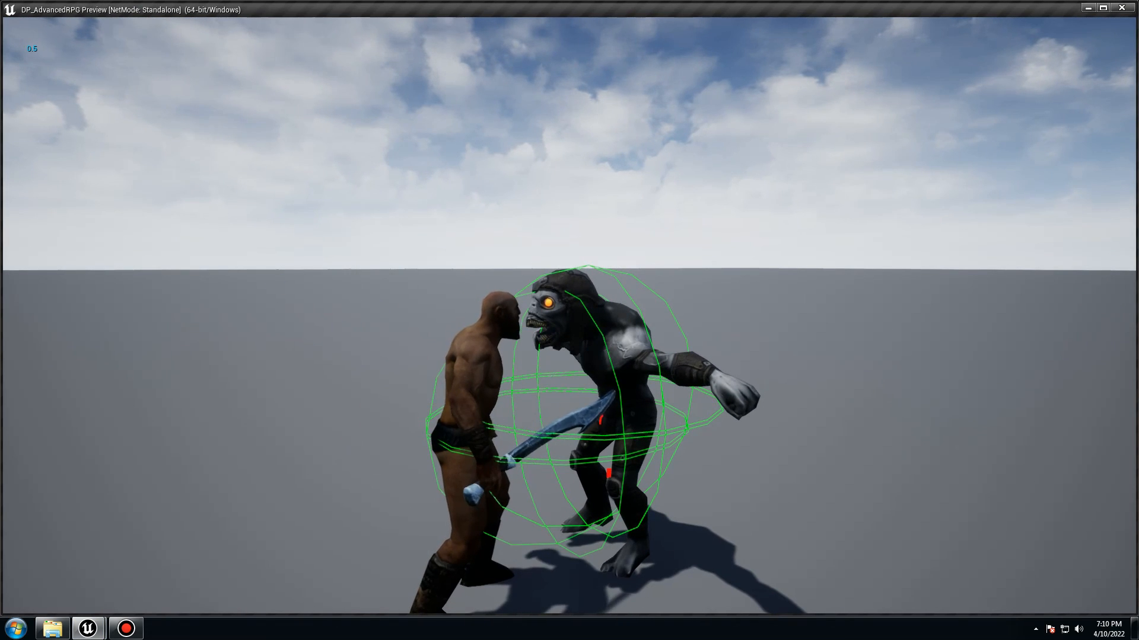
pyautogui.click(569, 320)
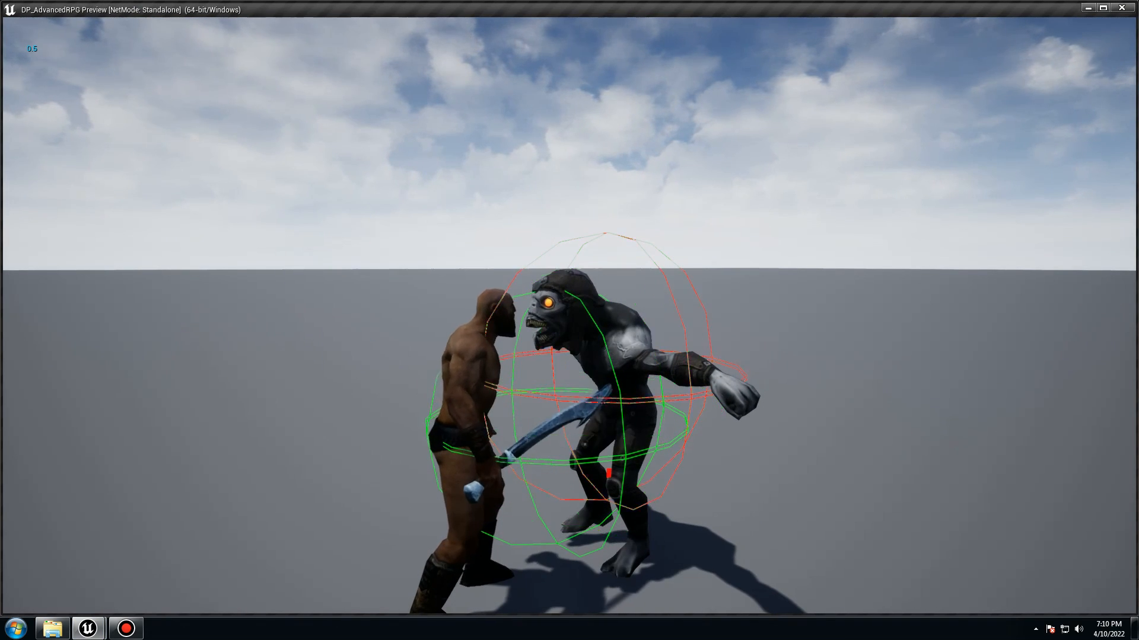
pyautogui.click(569, 320)
# Step: Swing the sword away from the enemy, then attack it from different sides to compare missed and hitting traces
pyautogui.press('a')
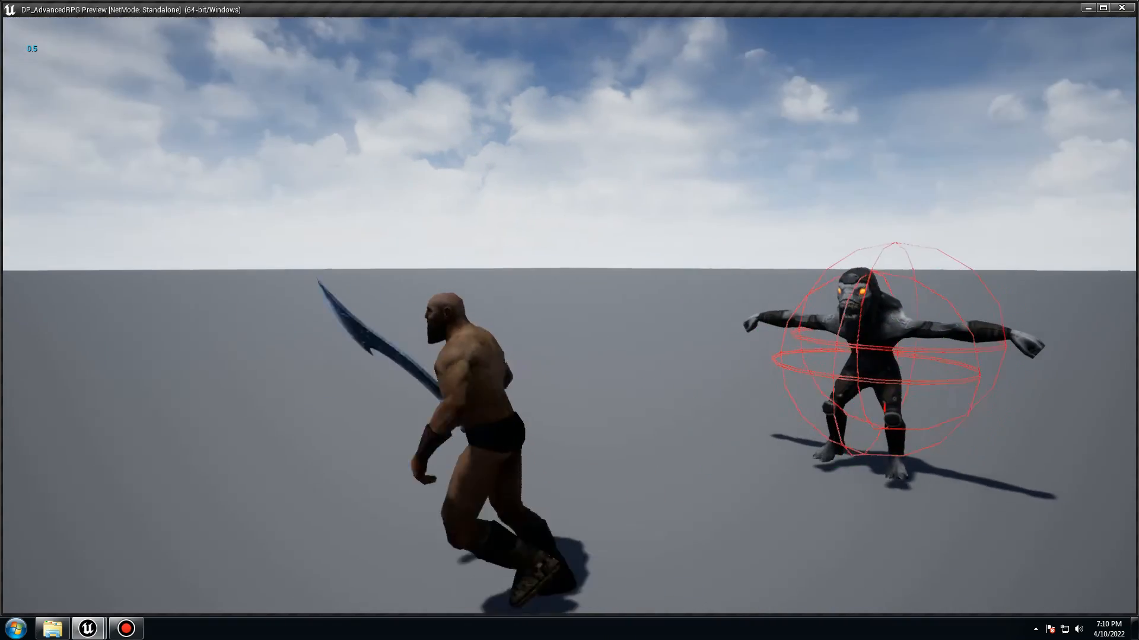
pyautogui.click(569, 320)
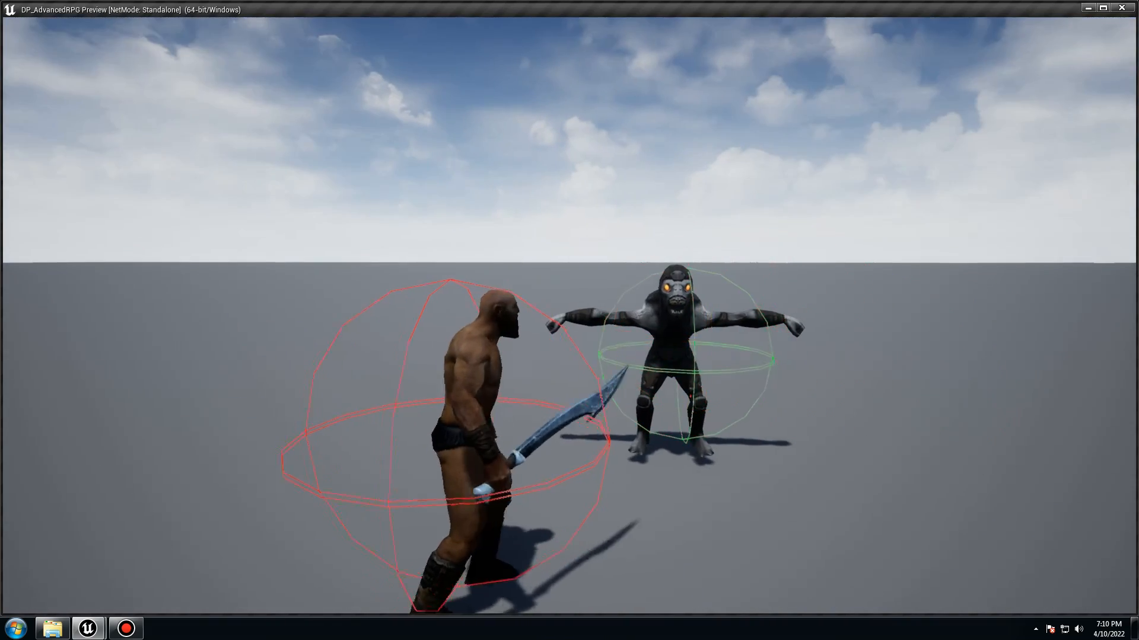
pyautogui.press('d')
pyautogui.press('w')
pyautogui.click(569, 320)
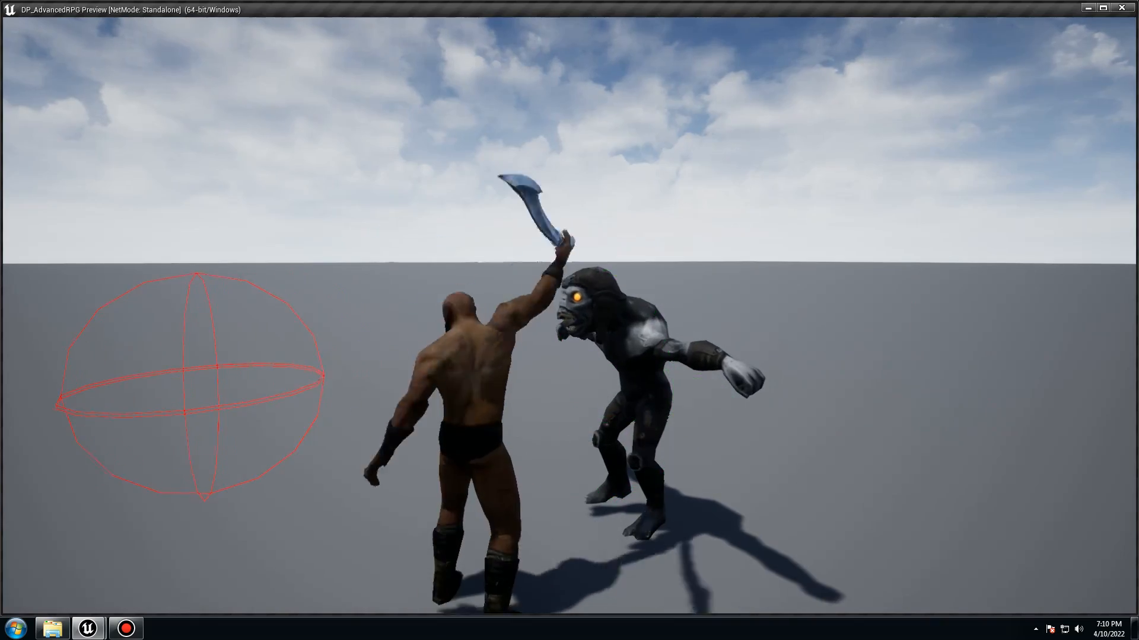
pyautogui.press('a')
pyautogui.press('d')
pyautogui.click(569, 320)
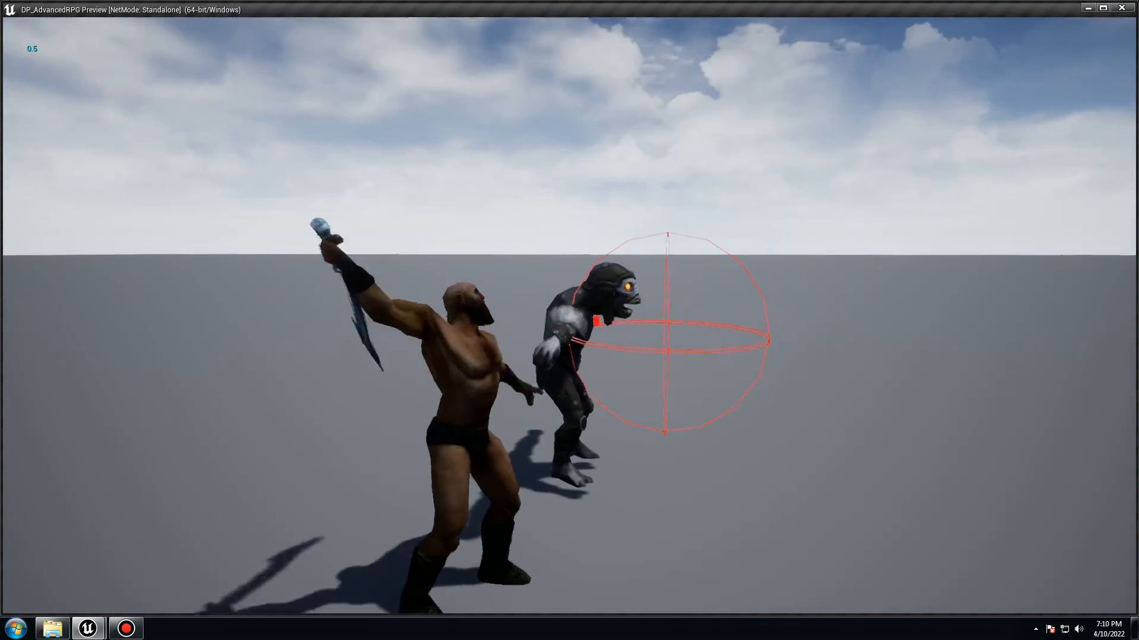
pyautogui.press('d')
pyautogui.press('w')
pyautogui.click(569, 321)
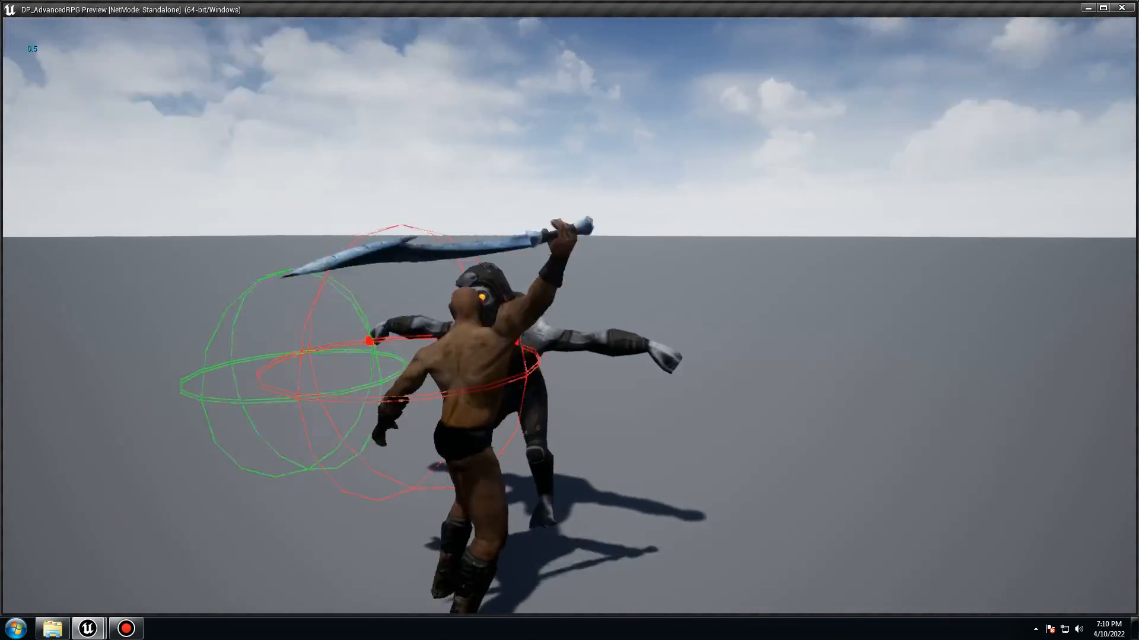
# Step: Back away from the enemy, approach it again and strike it to recheck the trace and printed damage
pyautogui.press('s')
pyautogui.press('d')
pyautogui.press('w')
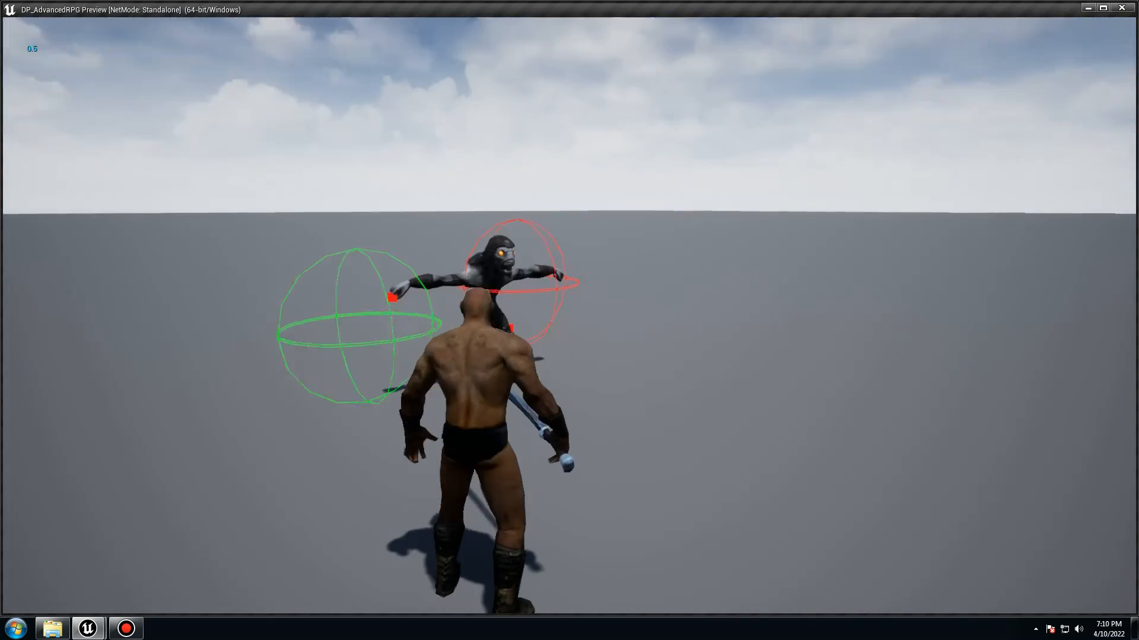
pyautogui.click(569, 320)
pyautogui.press('w')
pyautogui.click(569, 320)
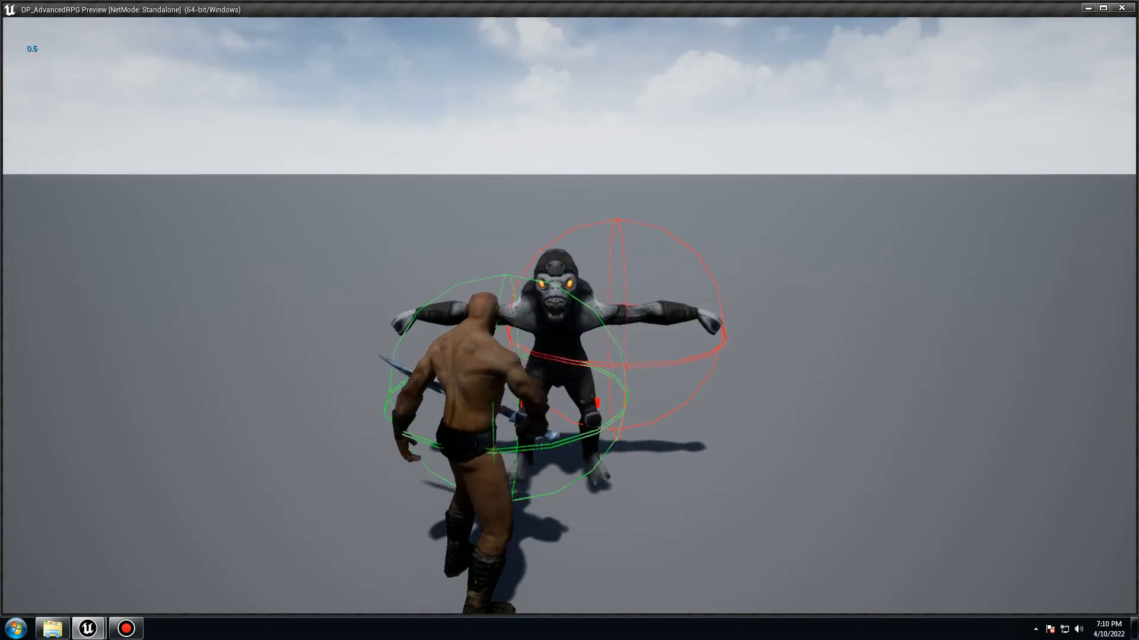
pyautogui.click(569, 320)
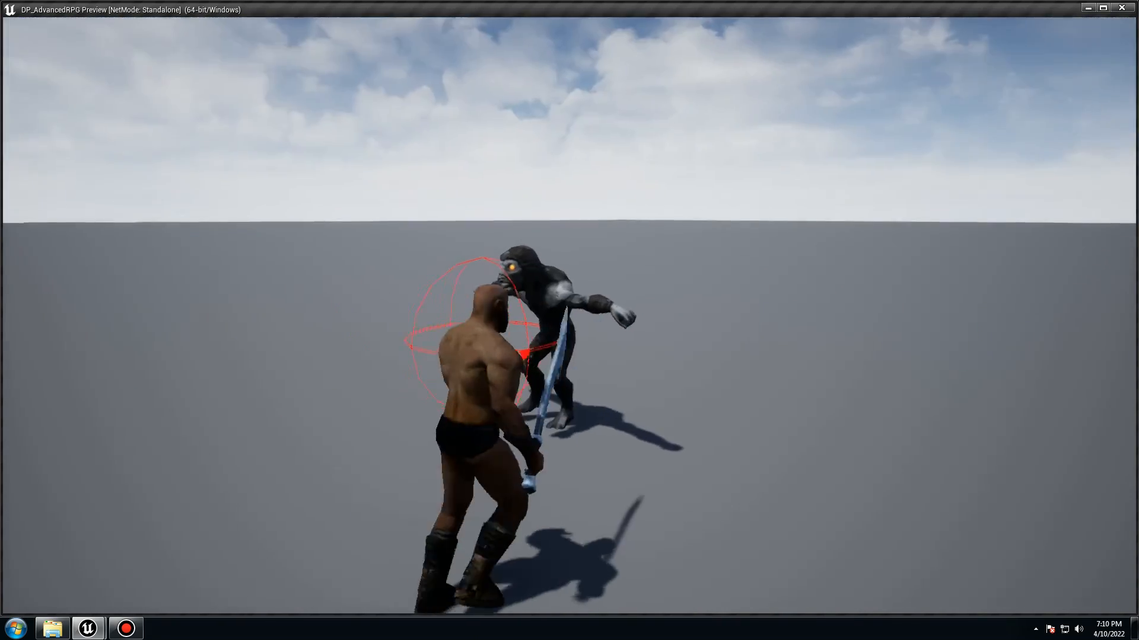
# Step: Circle around the enemy and test further sword strikes from new angles while watching the trace spheres
pyautogui.press('a')
pyautogui.press('w')
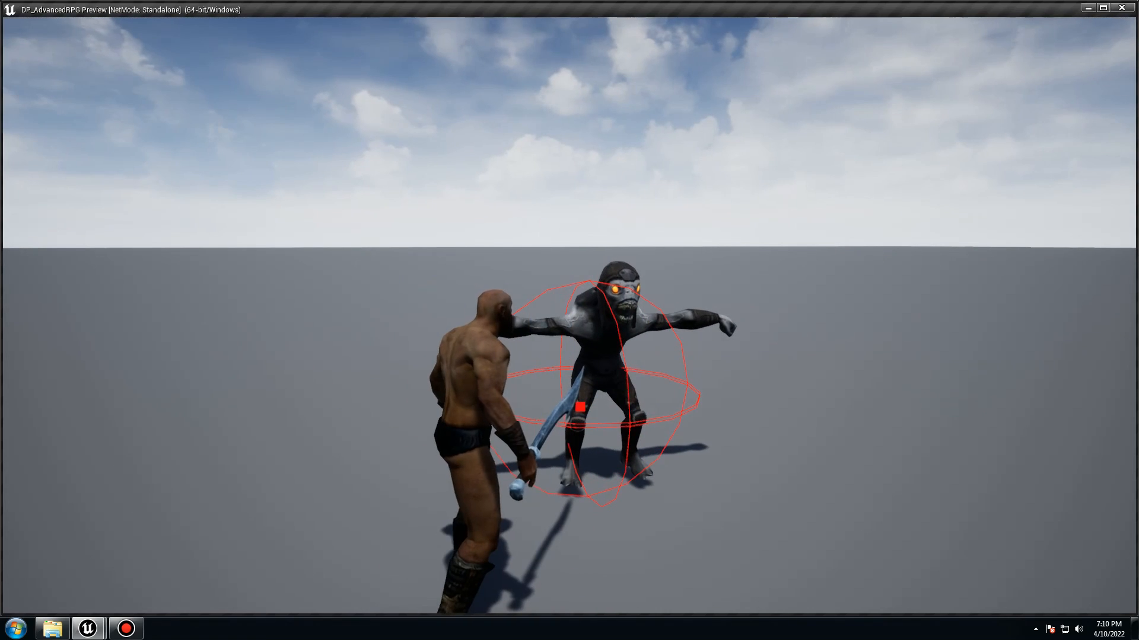
pyautogui.click(570, 320)
pyautogui.press('s')
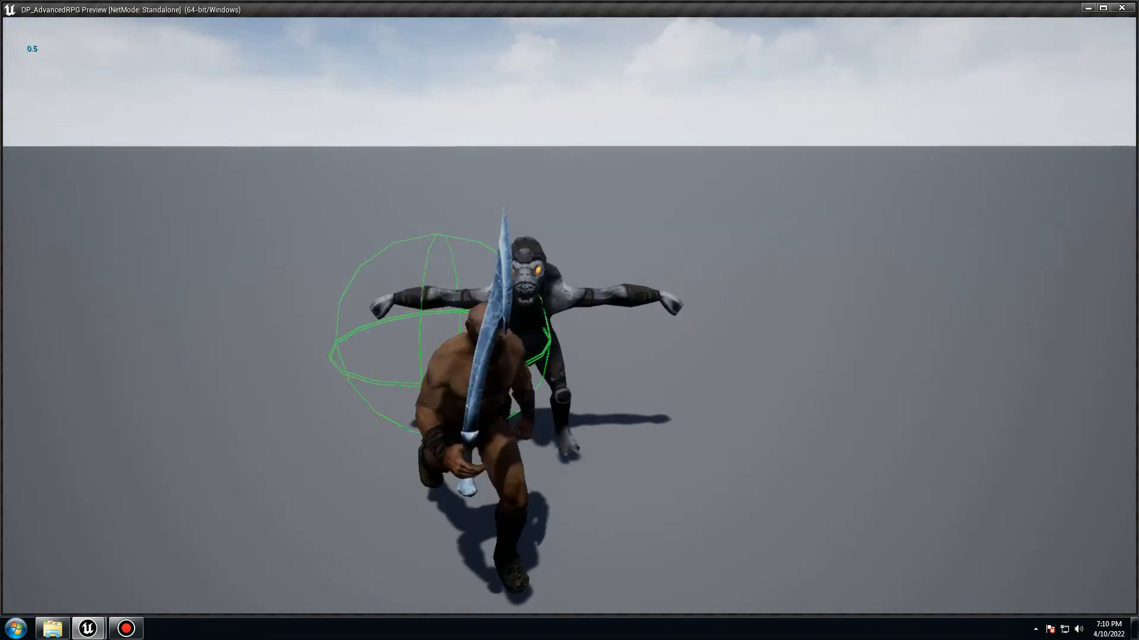
pyautogui.press('w')
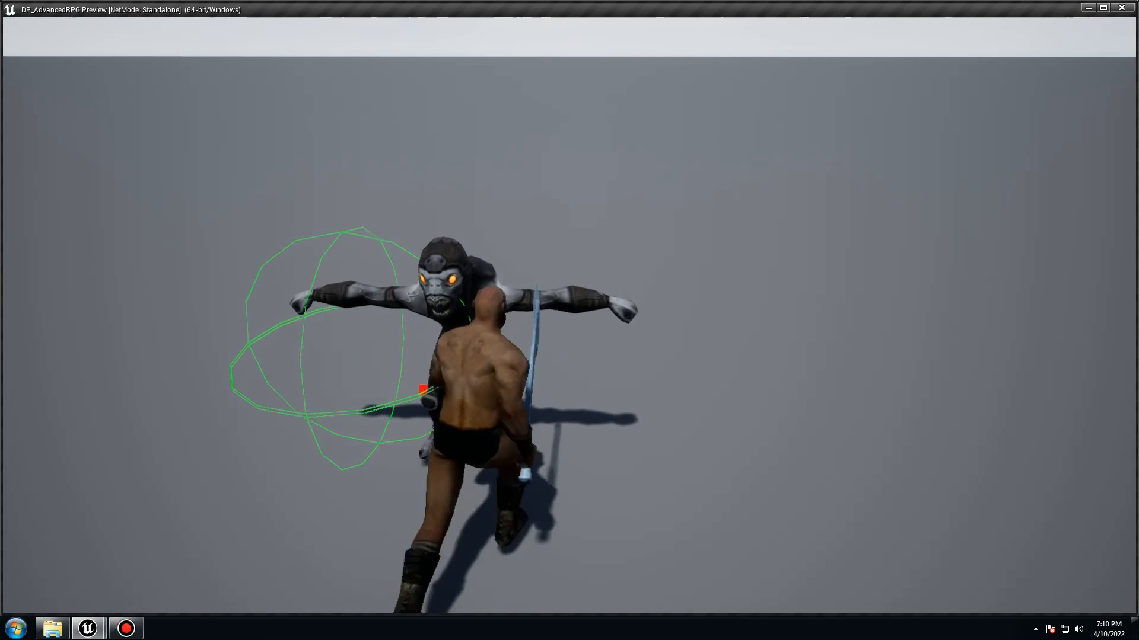
pyautogui.click(569, 320)
pyautogui.press('s')
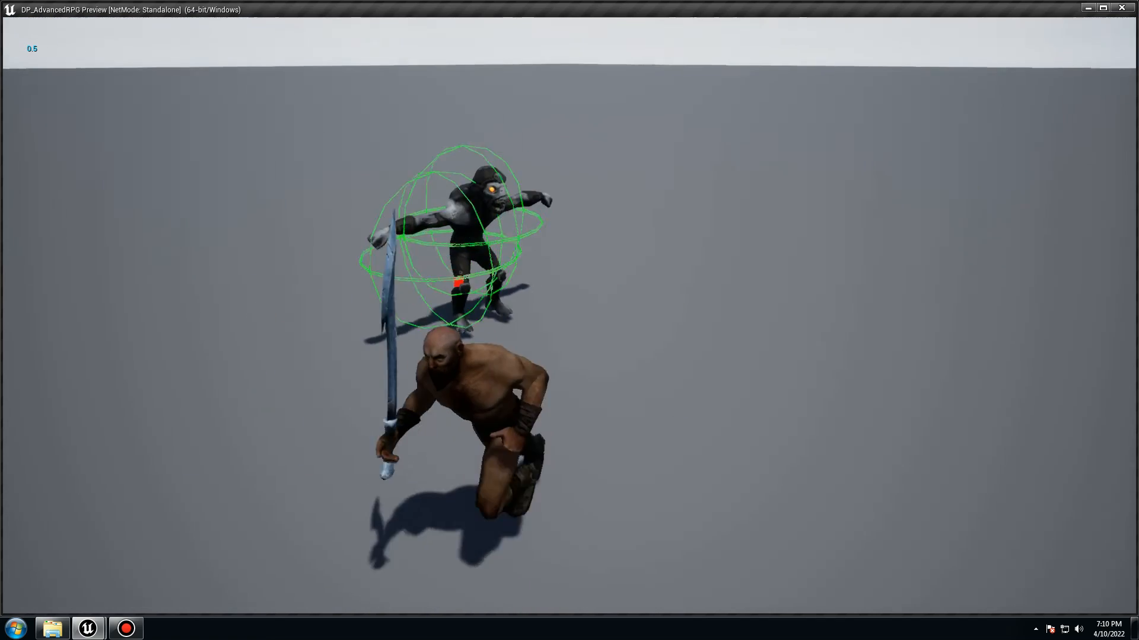
# Step: Run the character around the enemy and stow the sword on its back during the playtest
pyautogui.press('a')
pyautogui.press('w')
pyautogui.press('a')
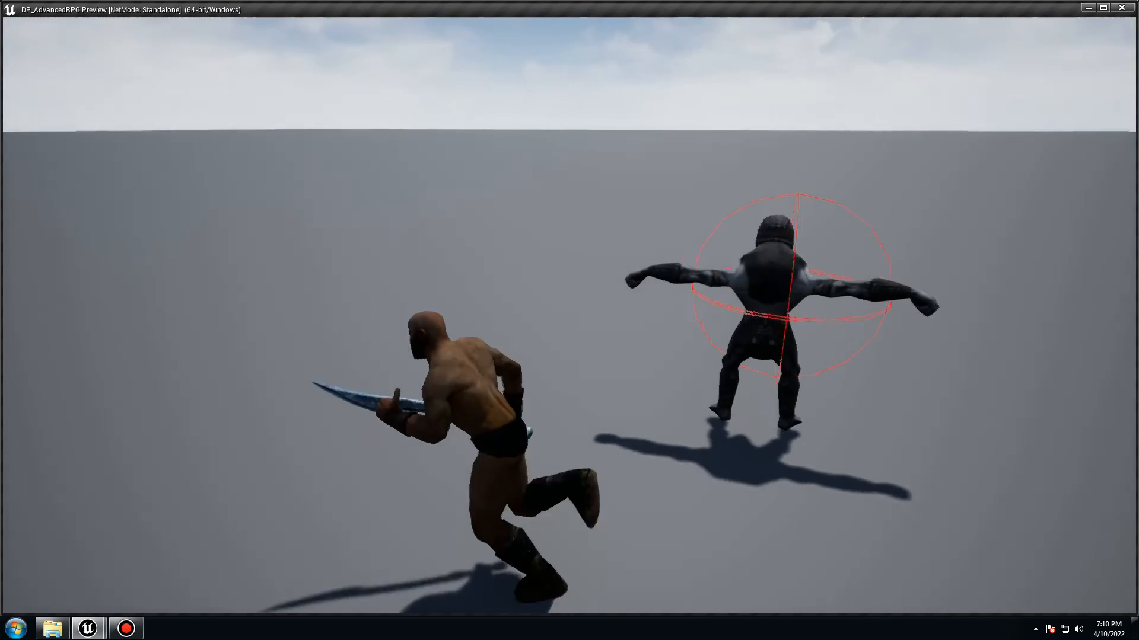
pyautogui.press('w')
pyautogui.press('a')
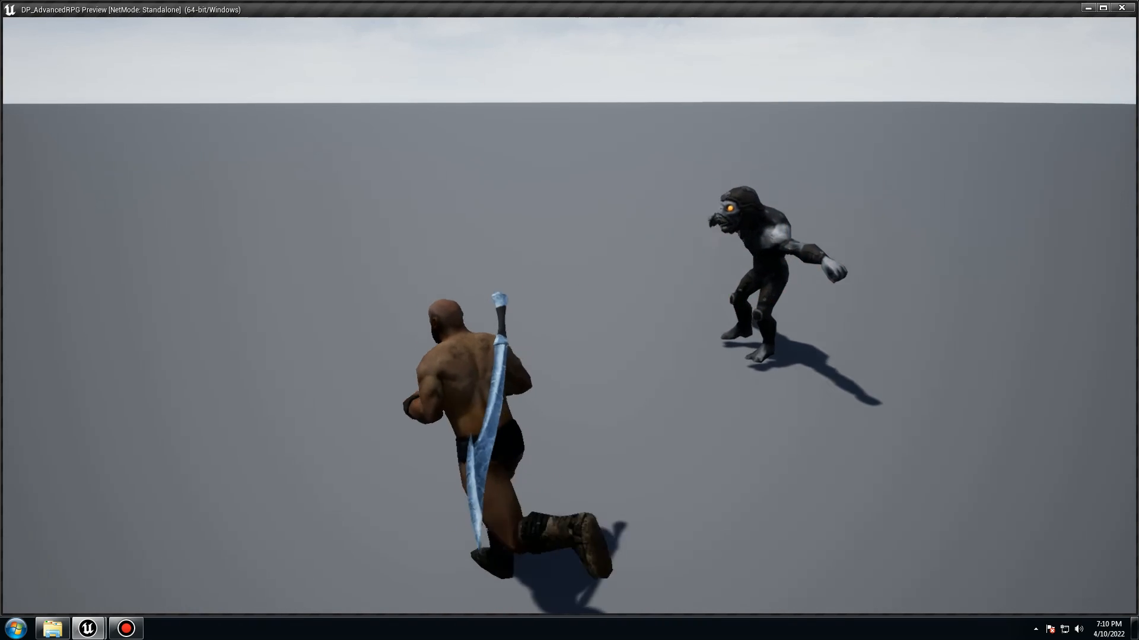
pyautogui.press('w')
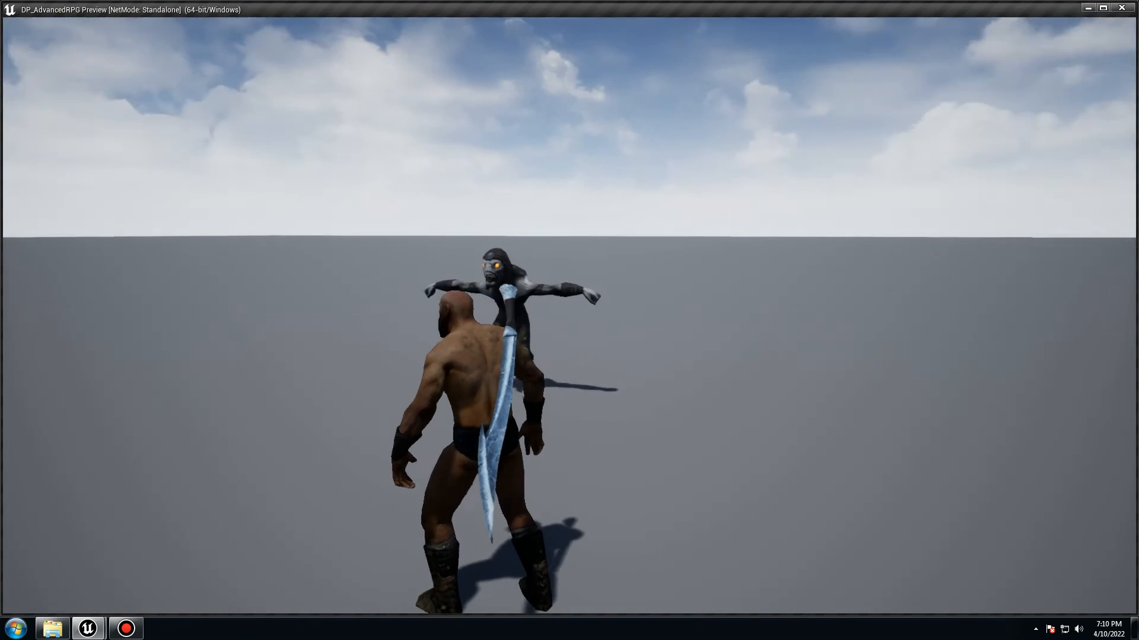